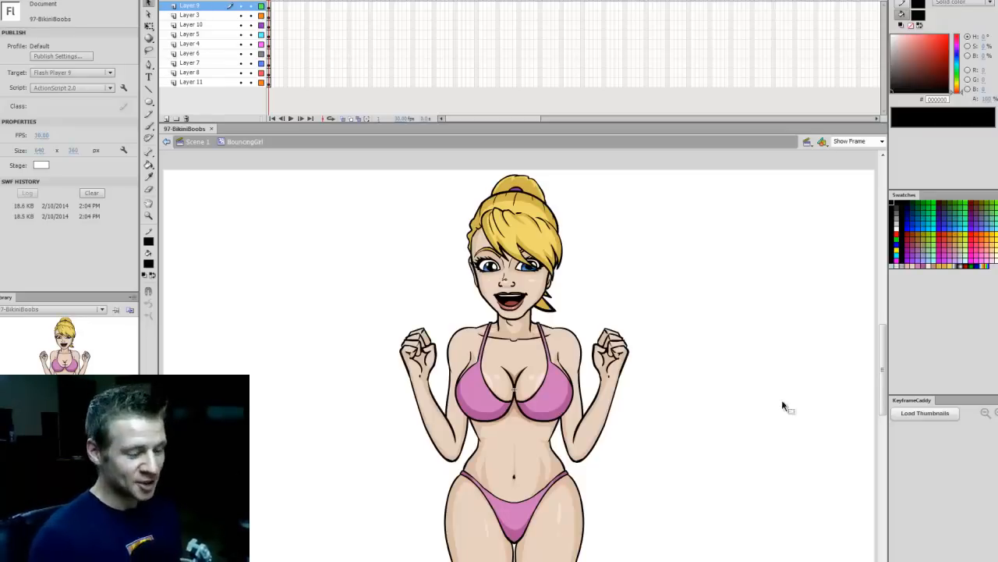
{"action": "left_click_drag", "start_coordinate": [882, 367], "coordinate": [880, 368]}
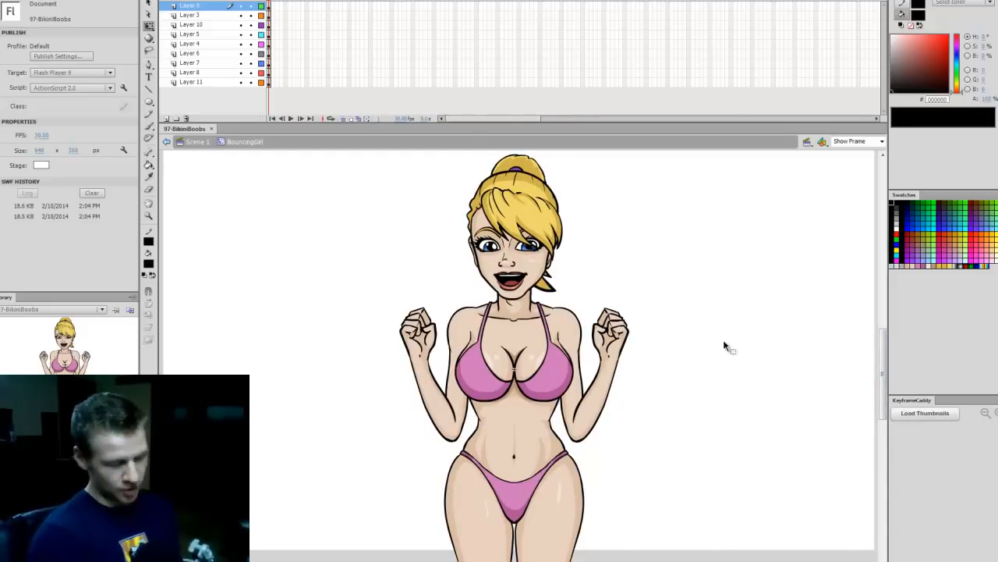
{"action": "key", "text": "v"}
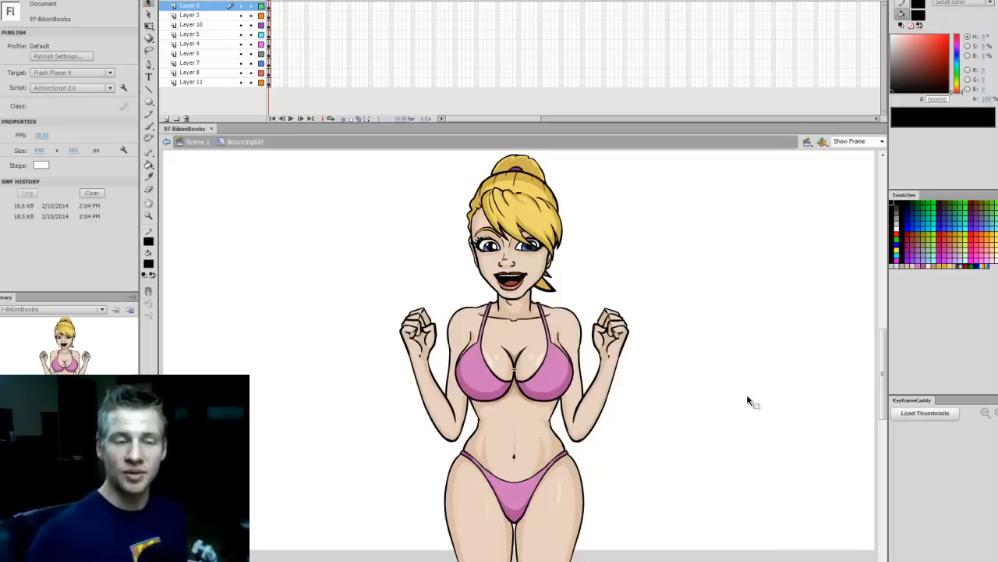
{"action": "scroll", "coordinate": [536, 279], "scroll_direction": "down", "scroll_amount": 1}
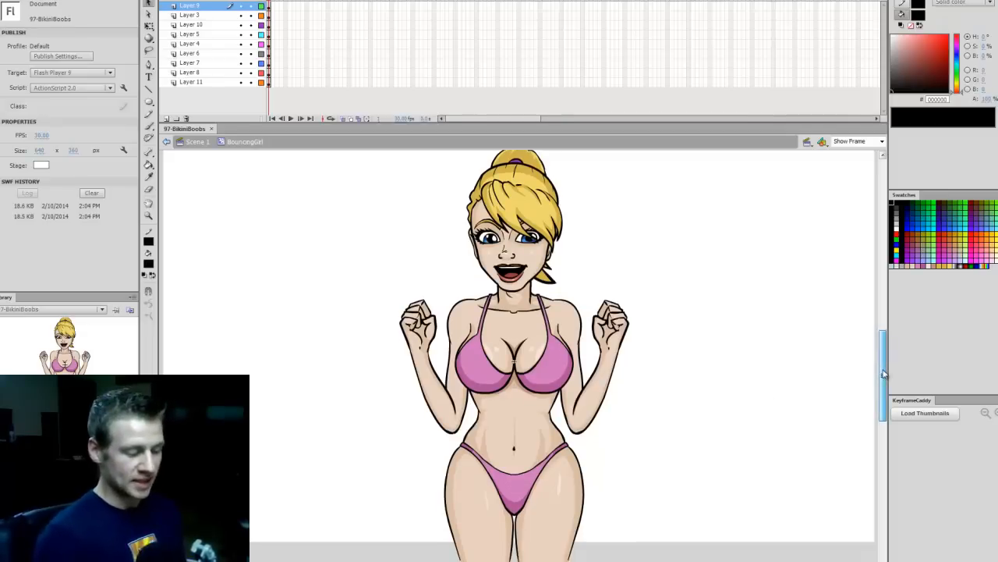
Hide every layer from Layer 9 down to Layer 11 and show only the arm layers 11, 8 and 7 again
{"action": "left_click_drag", "start_coordinate": [240, 6], "coordinate": [242, 82]}
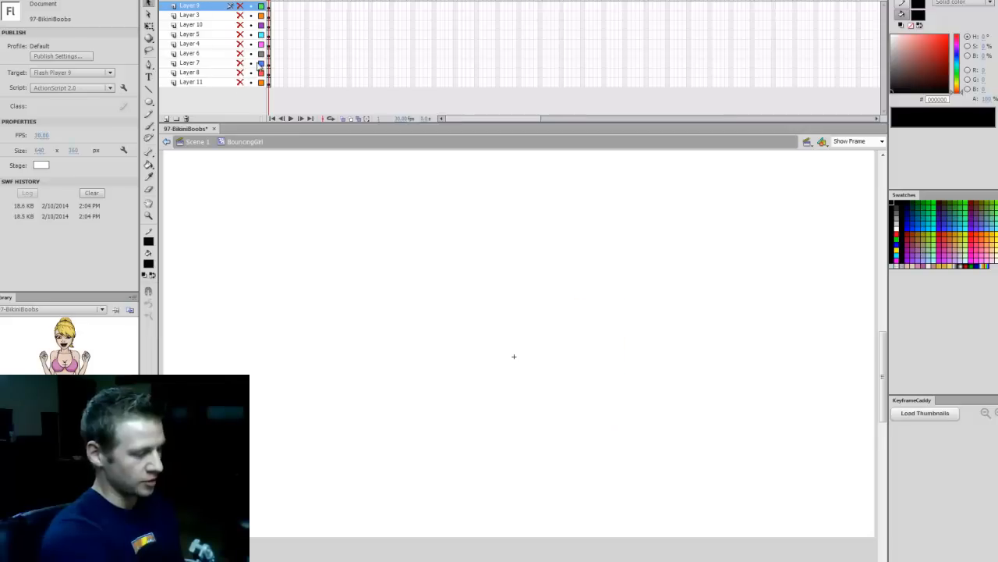
{"action": "left_click", "coordinate": [241, 82]}
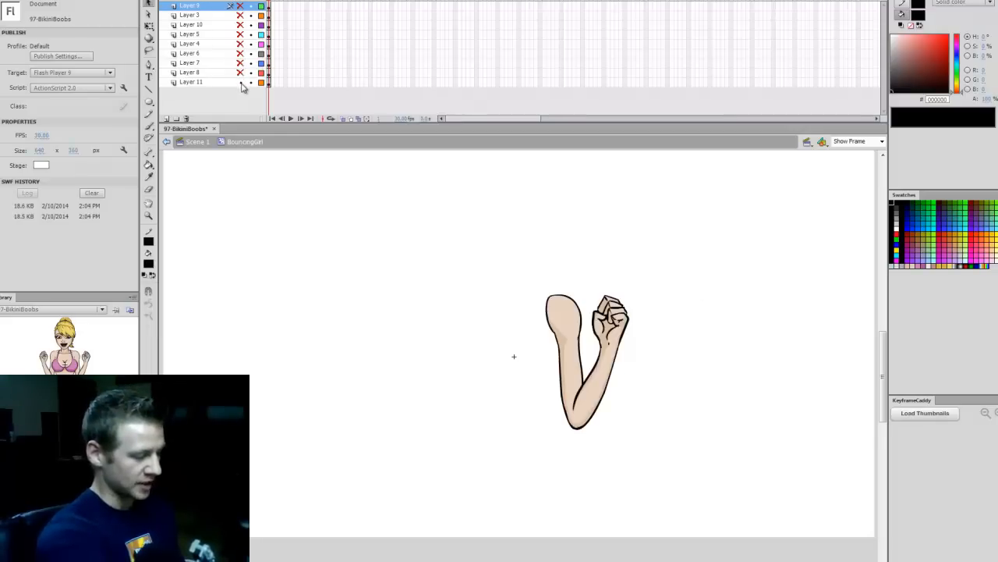
{"action": "left_click_drag", "start_coordinate": [241, 73], "coordinate": [241, 63]}
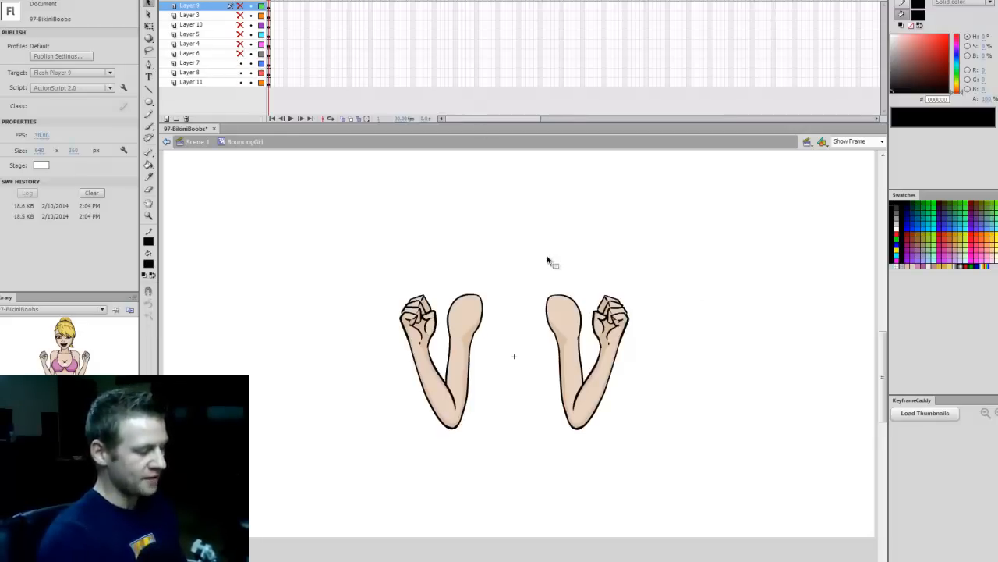
Display Layers 7 and 8 as outlines to tell the forearm and upper arm apart, and return both to full colour
{"action": "left_click", "coordinate": [260, 63]}
{"action": "left_click", "coordinate": [261, 73]}
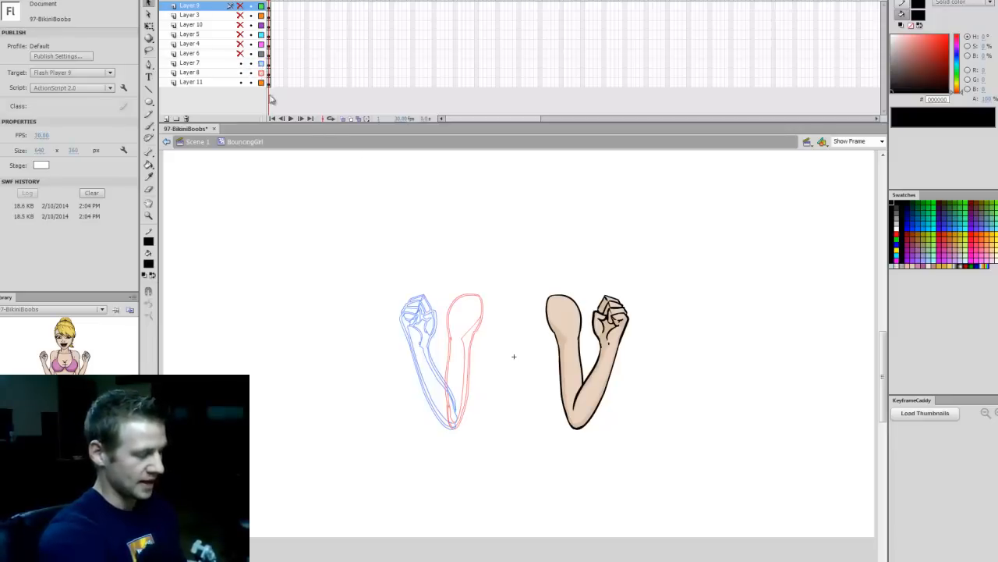
{"action": "left_click", "coordinate": [261, 72]}
{"action": "left_click", "coordinate": [261, 62]}
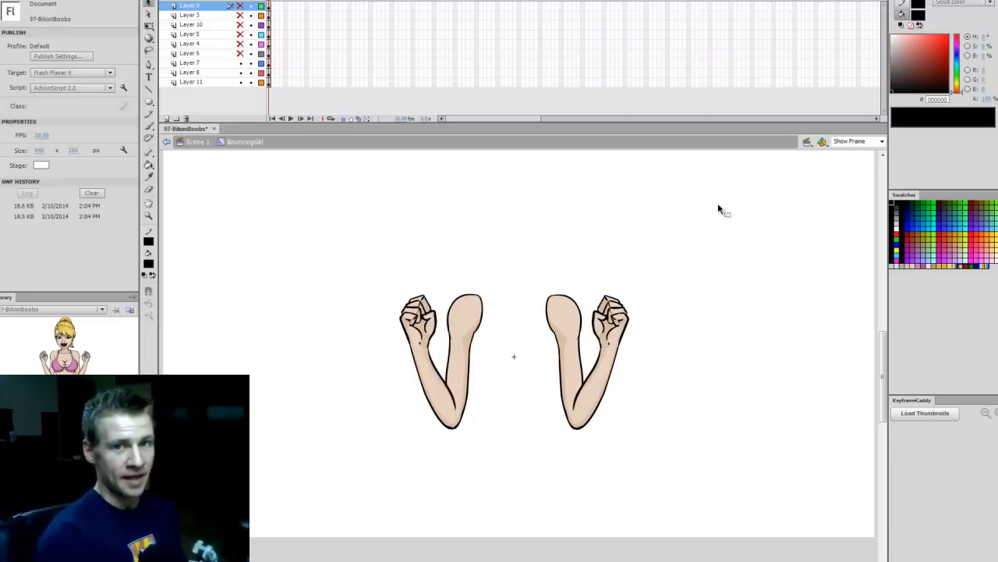
Show the lower body on Layer 6 and the upper torso on Layer 4, highlighting each layer's artwork in turn
{"action": "left_click", "coordinate": [240, 53]}
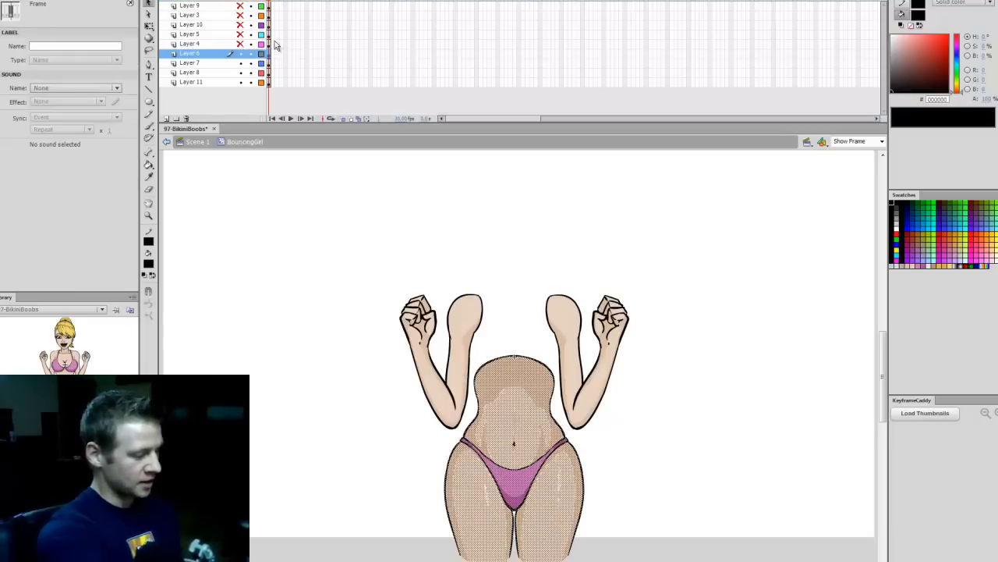
{"action": "left_click", "coordinate": [266, 53]}
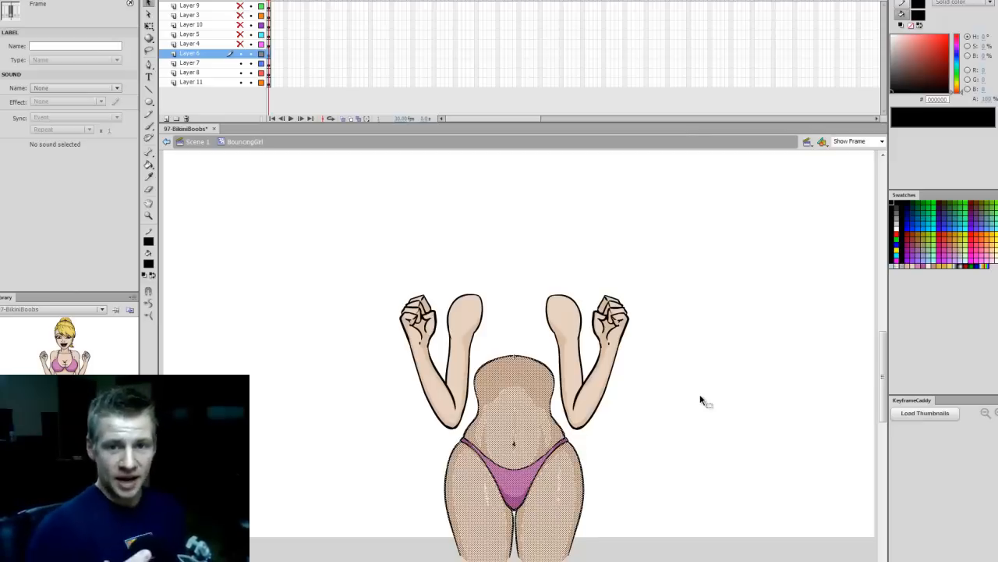
{"action": "left_click", "coordinate": [701, 359]}
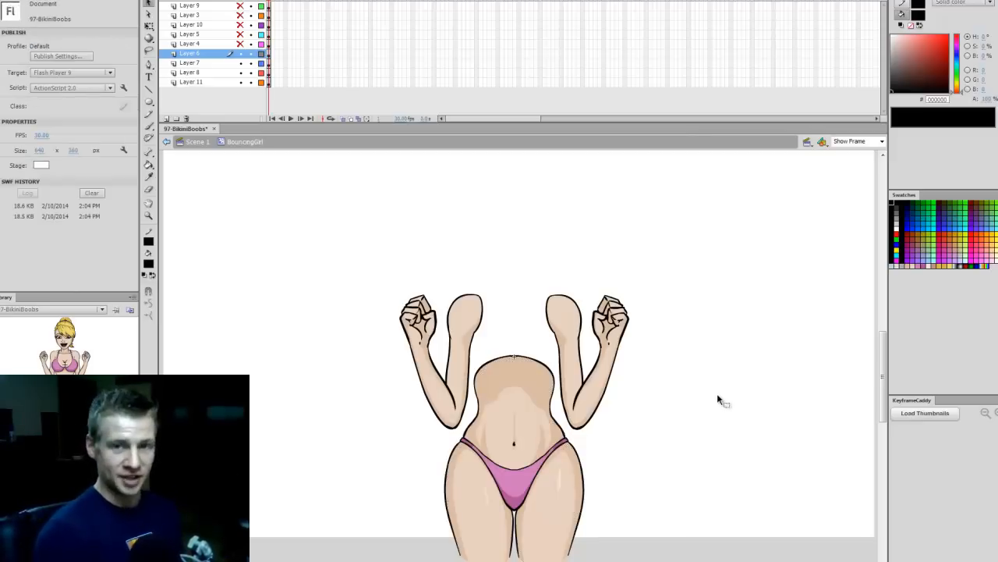
{"action": "left_click", "coordinate": [240, 44]}
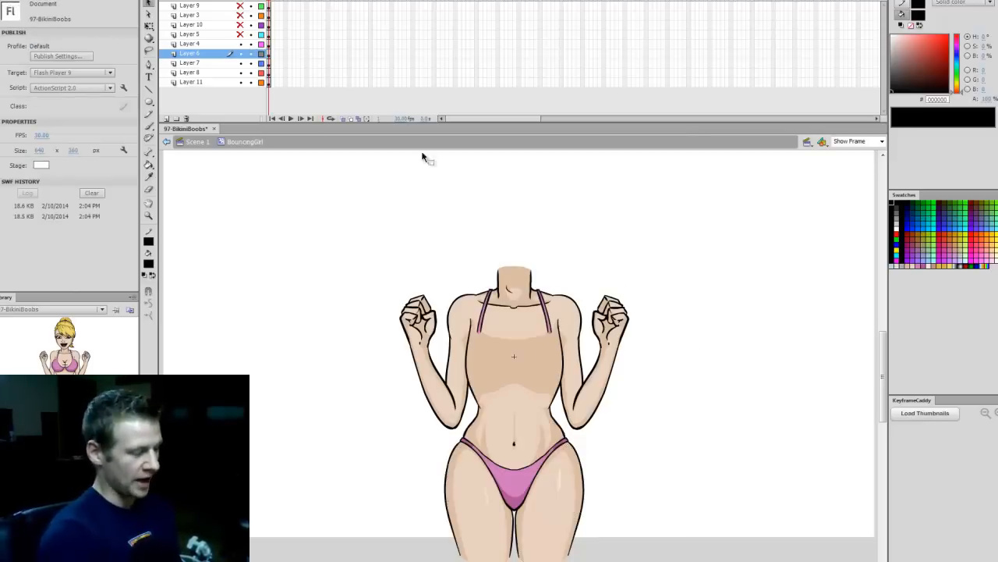
{"action": "left_click", "coordinate": [270, 43]}
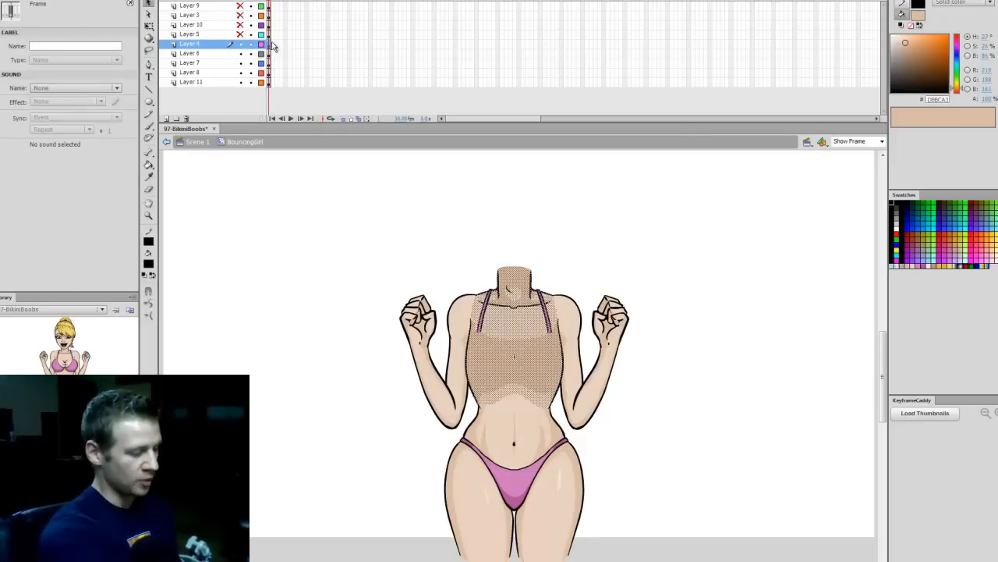
{"action": "left_click", "coordinate": [701, 371]}
Show the remaining hidden Layers 5, 10, 3 and 9 so the whole character is displayed
{"action": "left_click", "coordinate": [240, 35]}
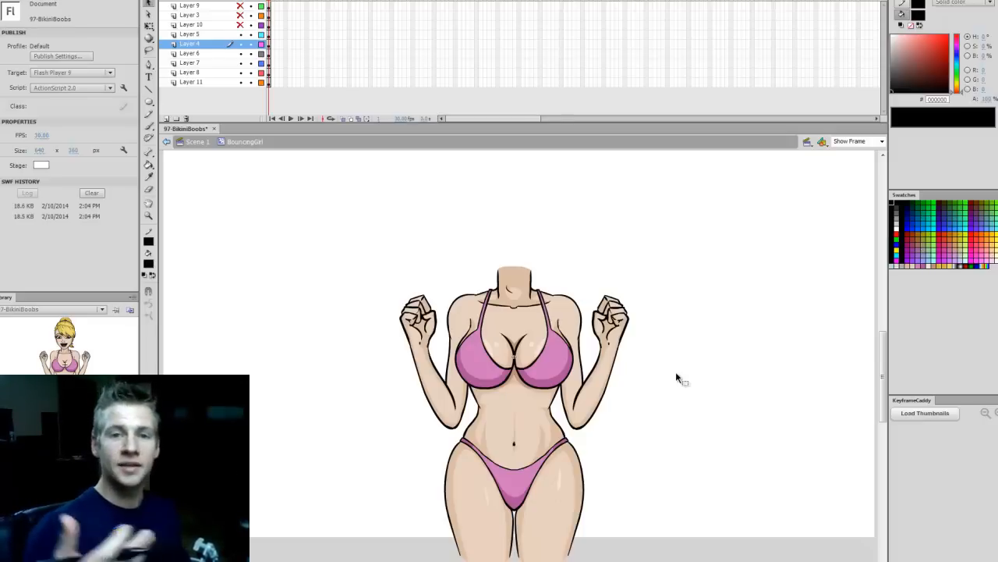
{"action": "left_click", "coordinate": [239, 24]}
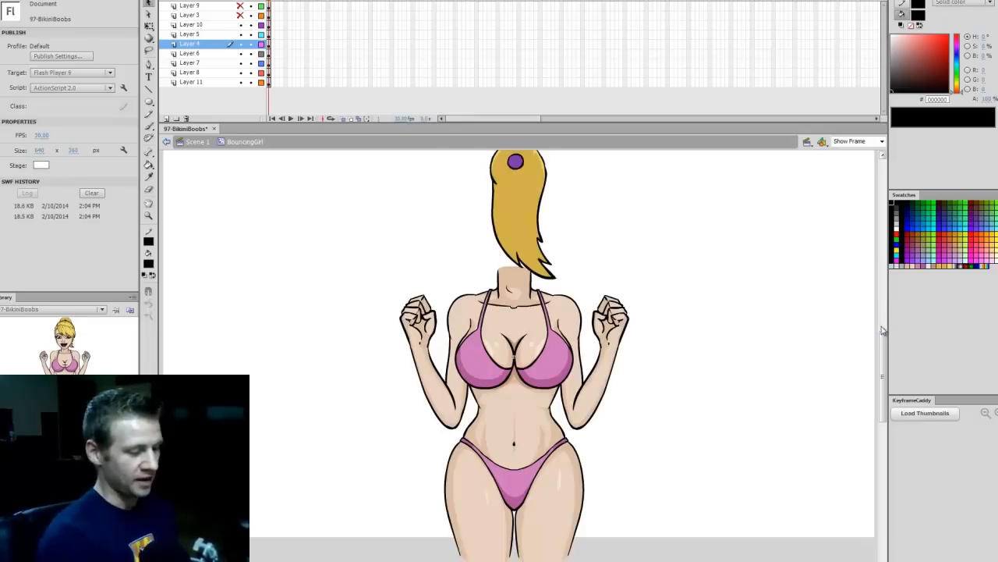
{"action": "scroll", "coordinate": [883, 328], "scroll_direction": "up", "scroll_amount": 1}
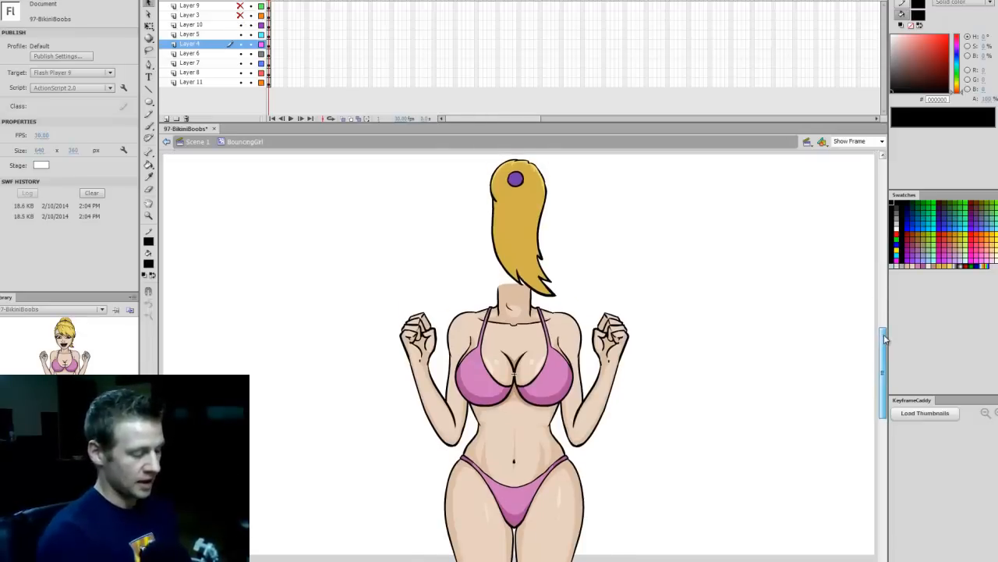
{"action": "left_click", "coordinate": [240, 15]}
{"action": "left_click", "coordinate": [240, 6]}
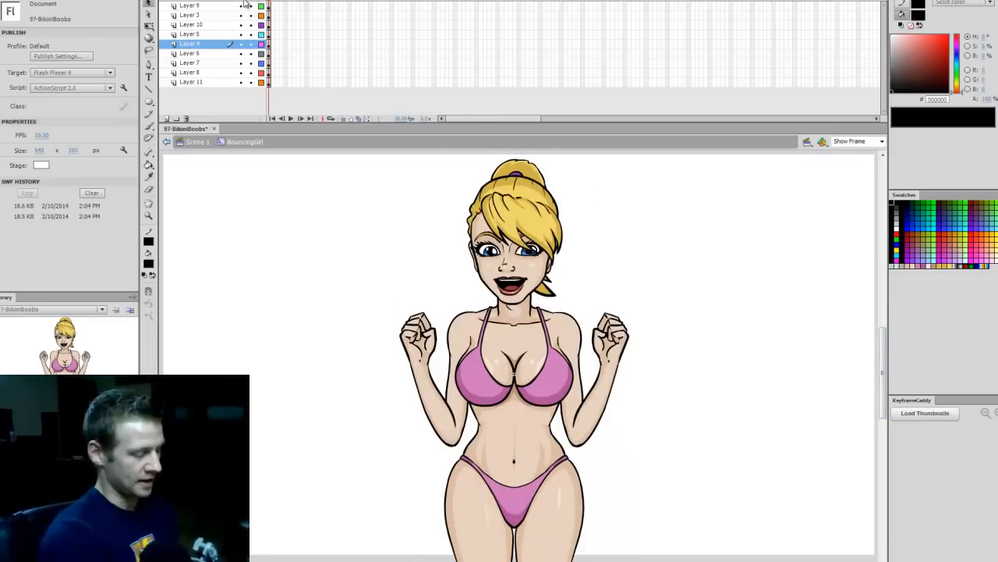
Try moving the back hair on Layer 10 out beside the head, and undo the move
{"action": "left_click", "coordinate": [270, 6]}
{"action": "left_click", "coordinate": [322, 3]}
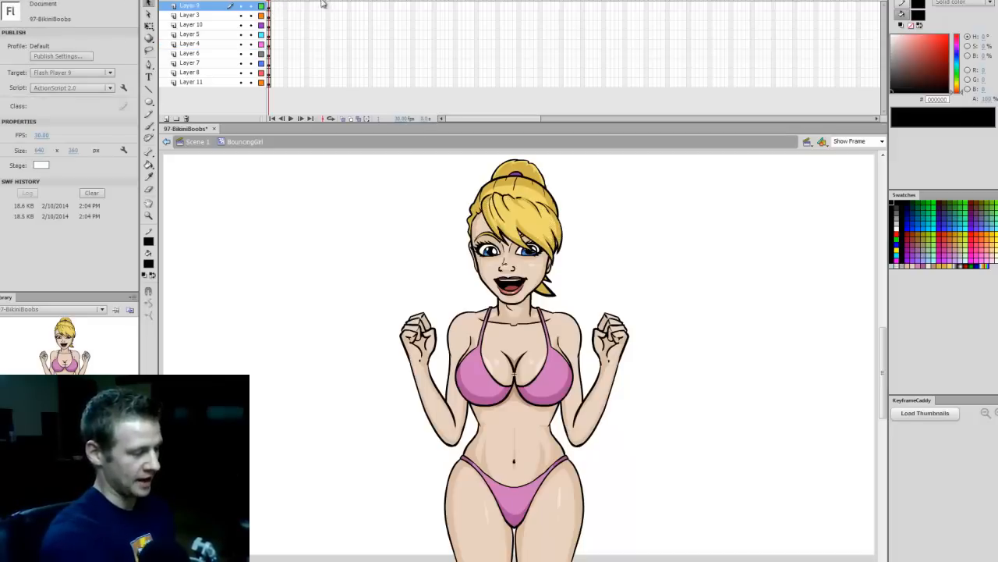
{"action": "left_click", "coordinate": [269, 24]}
{"action": "left_click_drag", "start_coordinate": [538, 163], "coordinate": [625, 189]}
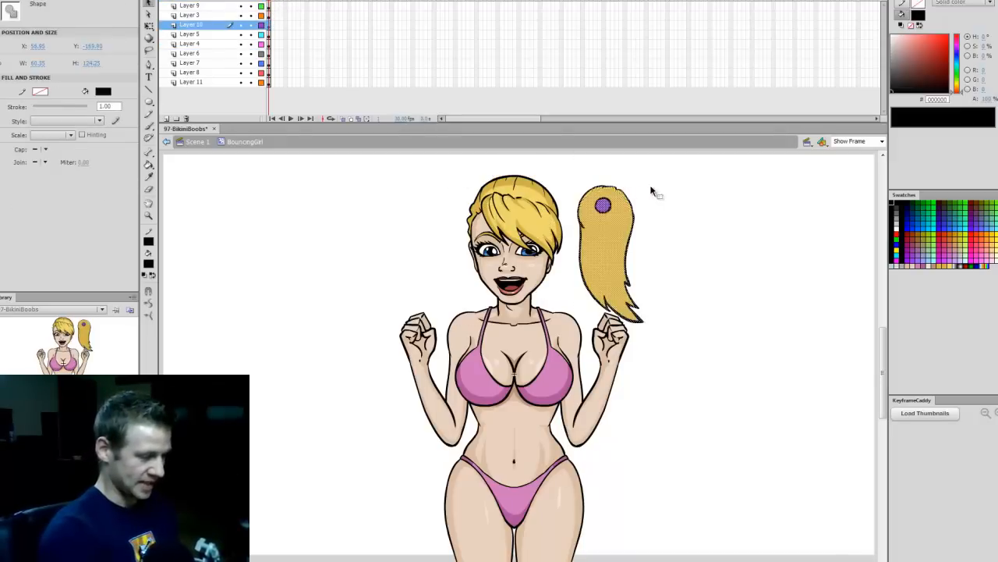
{"action": "key", "text": "ctrl+z"}
Reorder Layer 10 to the bottom of the layer stack below Layer 11, test shifting the hair behind the body and undo the shift
{"action": "left_click_drag", "start_coordinate": [213, 25], "coordinate": [229, 82]}
{"action": "left_click_drag", "start_coordinate": [536, 178], "coordinate": [541, 224]}
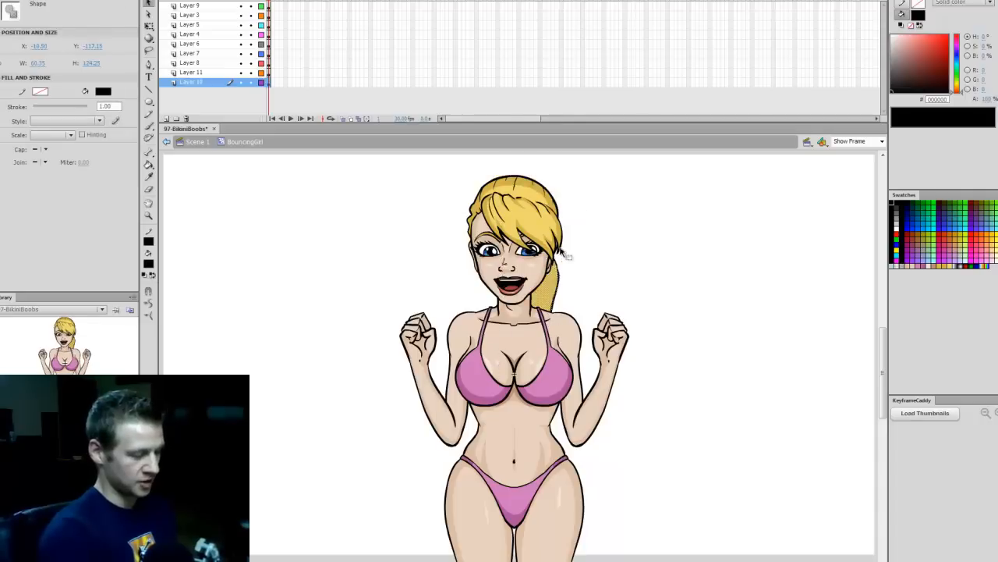
{"action": "key", "text": "ctrl+z"}
{"action": "key", "text": "ctrl+shift+a"}
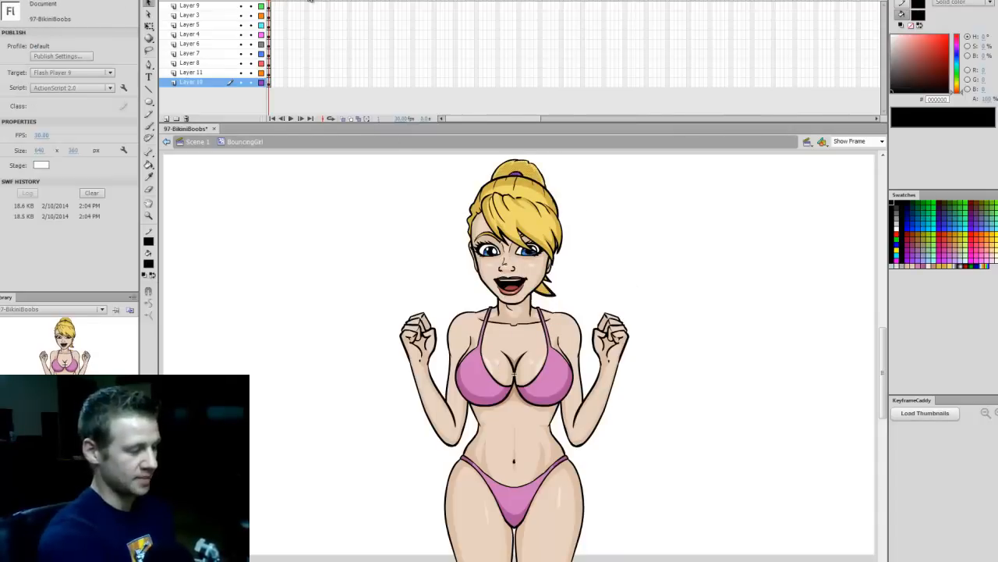
Convert the back hair on Layer 10 into a Movie Clip symbol named BackHair
{"action": "left_click", "coordinate": [269, 82]}
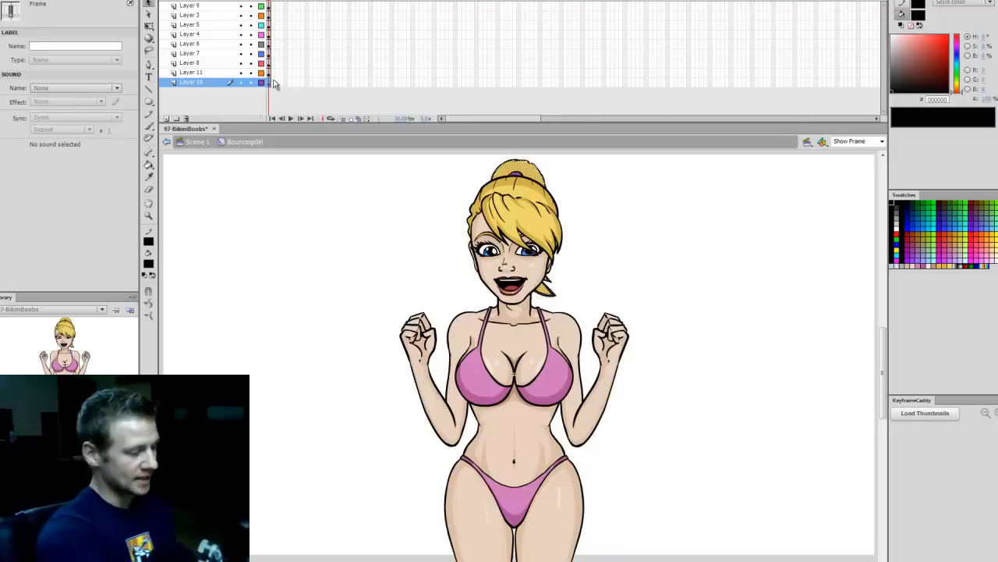
{"action": "key", "text": "F8"}
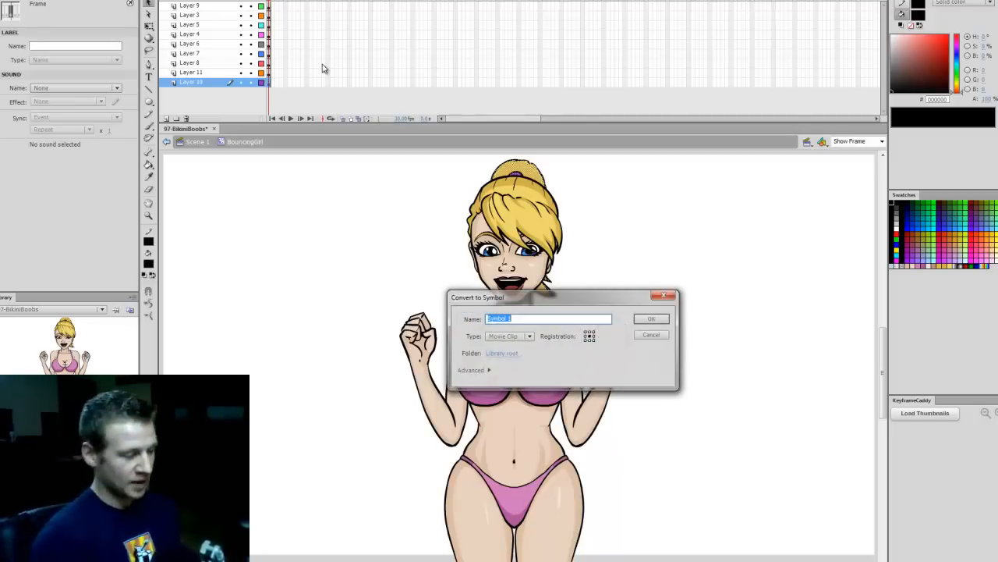
{"action": "left_click_drag", "start_coordinate": [622, 287], "coordinate": [717, 235]}
{"action": "left_click", "coordinate": [620, 282]}
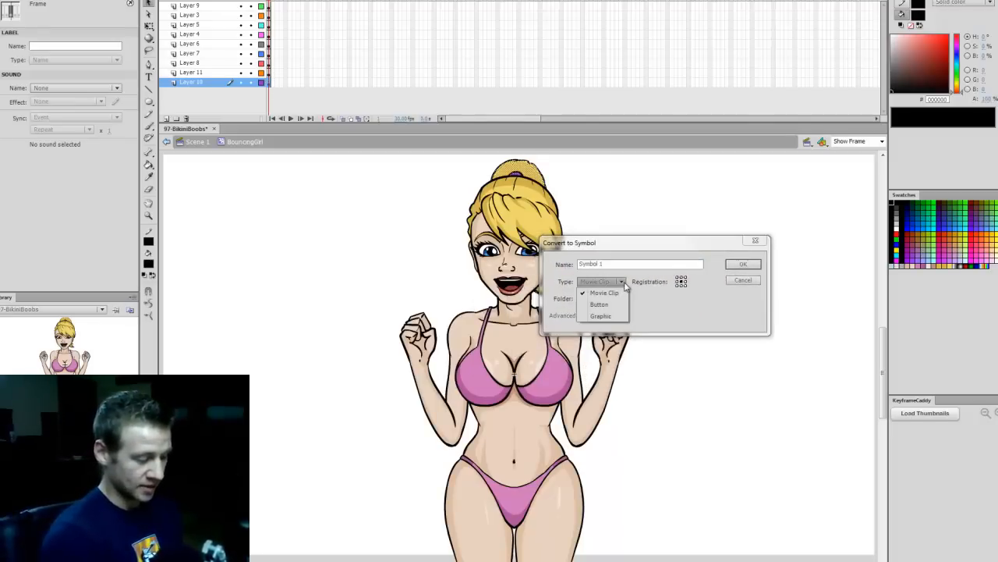
{"action": "left_click", "coordinate": [622, 283]}
{"action": "left_click", "coordinate": [629, 264]}
{"action": "double_click", "coordinate": [629, 264]}
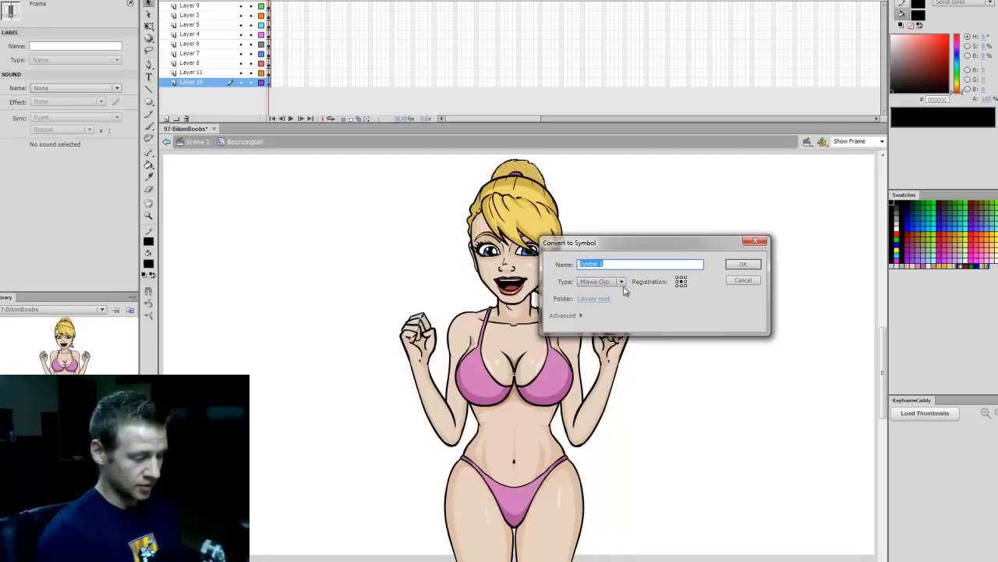
{"action": "type", "text": "BackHair"}
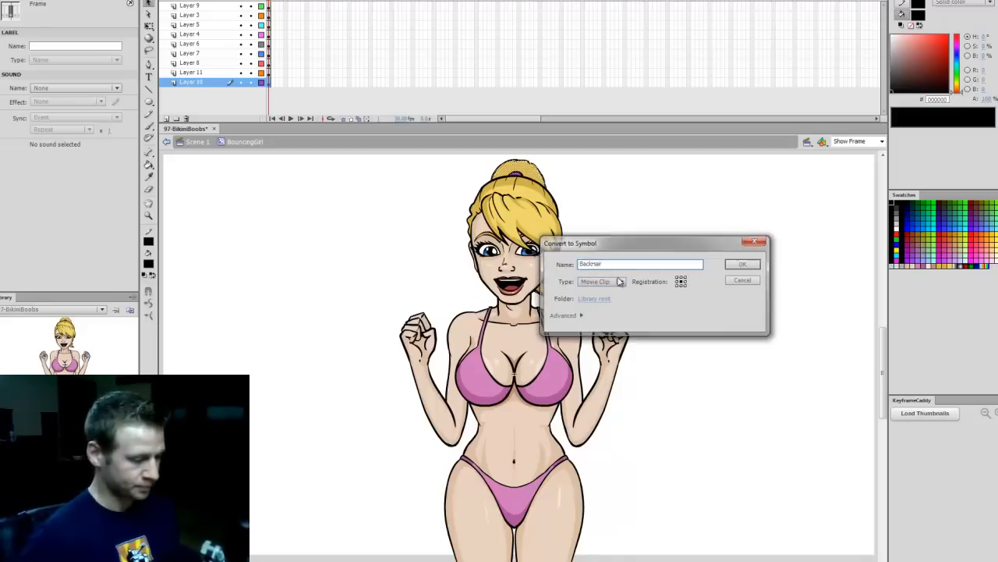
{"action": "key", "text": "Return"}
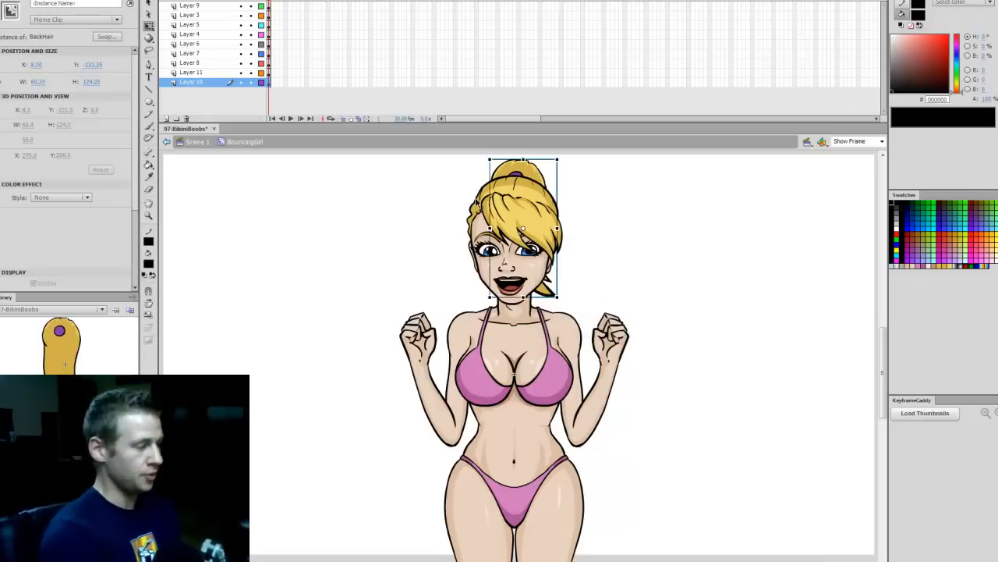
Pull the BackHair symbol out beside the head, test rotating it about its centre with Free Transform, and undo the rotation
{"action": "left_click", "coordinate": [149, 38]}
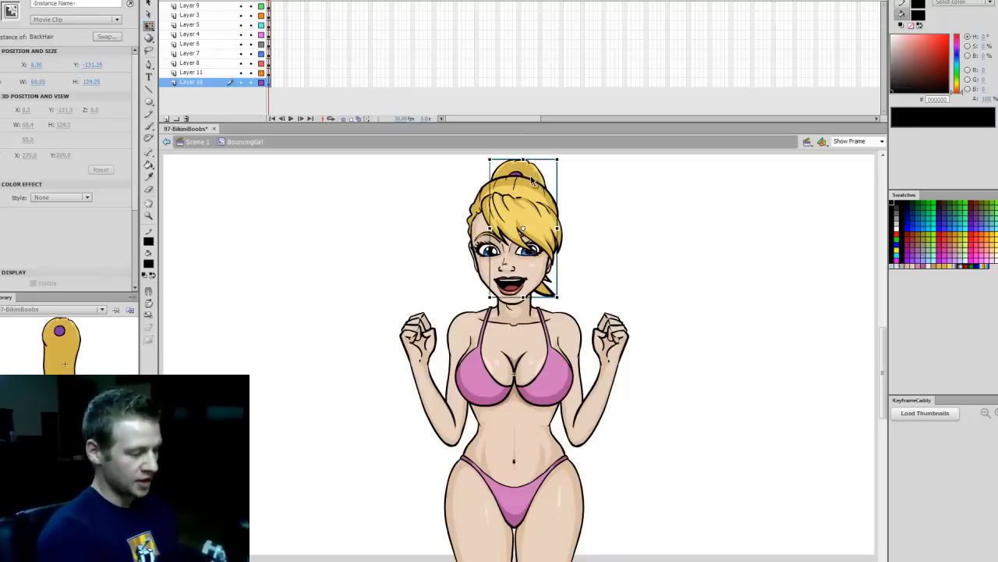
{"action": "left_click_drag", "start_coordinate": [532, 181], "coordinate": [710, 215]}
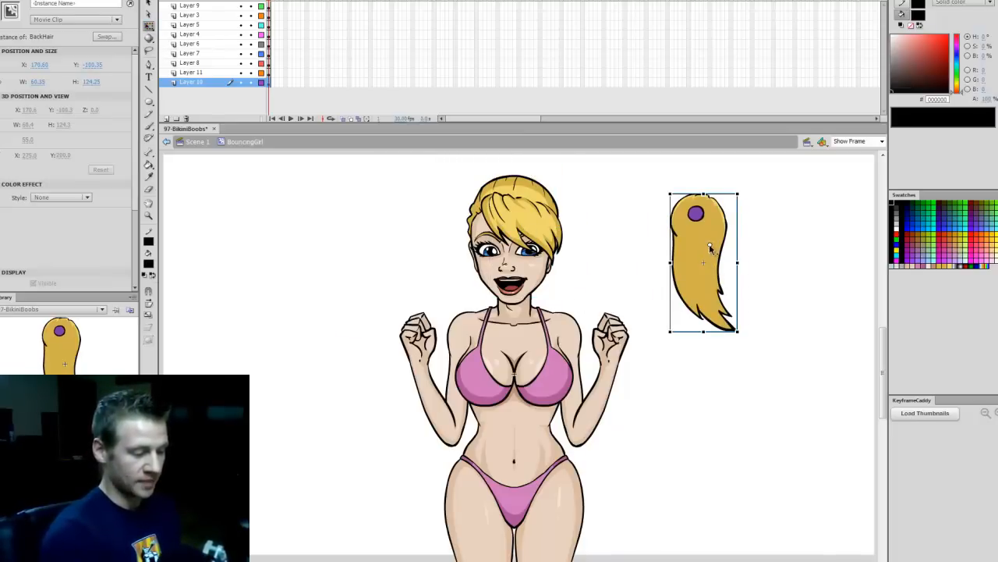
{"action": "left_click_drag", "start_coordinate": [691, 255], "coordinate": [703, 262]}
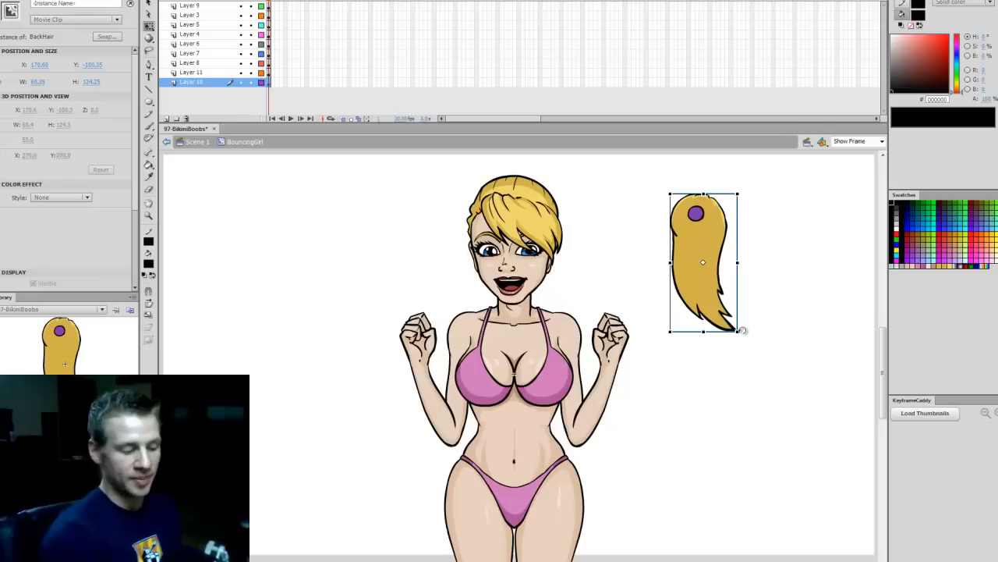
{"action": "left_click_drag", "start_coordinate": [742, 334], "coordinate": [693, 349]}
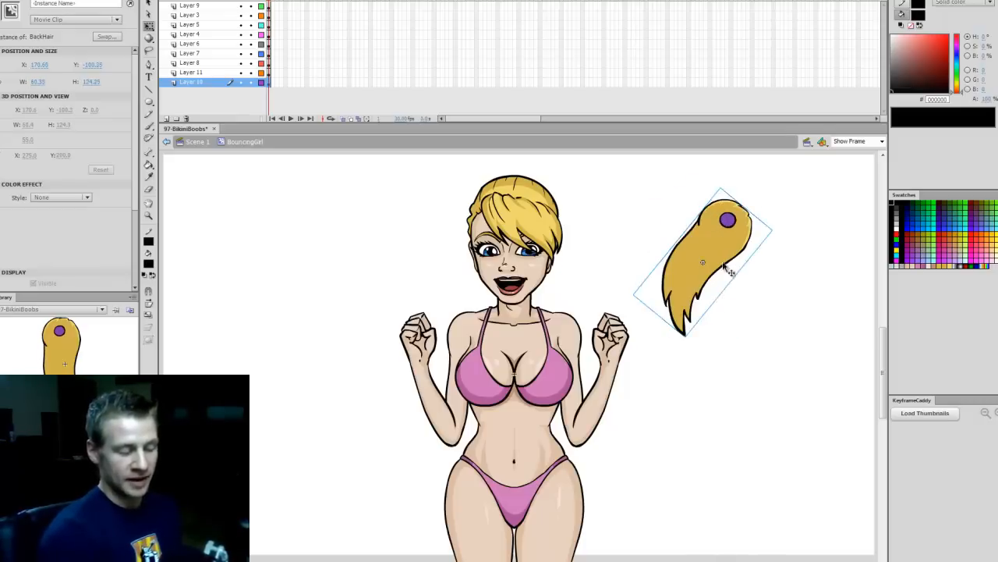
{"action": "key", "text": "ctrl+z"}
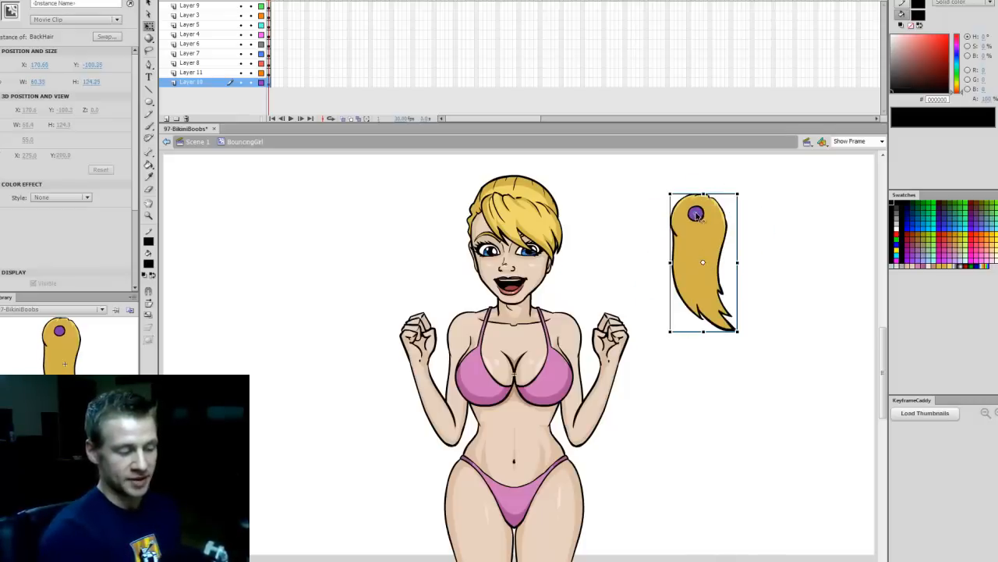
Set the BackHair transformation point on the purple hair tie, test and undo a rotation, and move the hair back behind the head
{"action": "left_click_drag", "start_coordinate": [697, 215], "coordinate": [696, 213]}
{"action": "left_click_drag", "start_coordinate": [745, 333], "coordinate": [663, 343]}
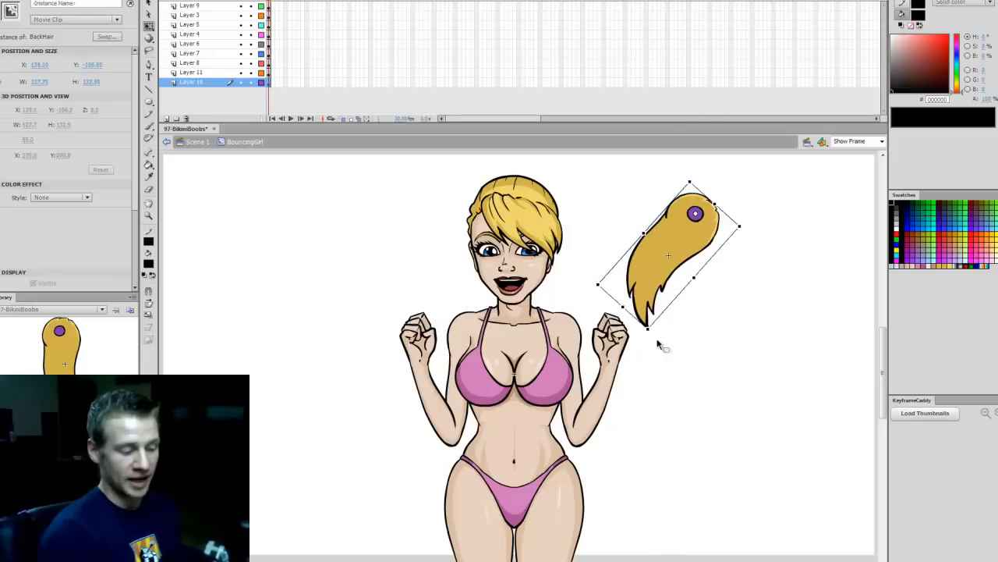
{"action": "key", "text": "ctrl+z"}
{"action": "left_click_drag", "start_coordinate": [727, 313], "coordinate": [546, 277]}
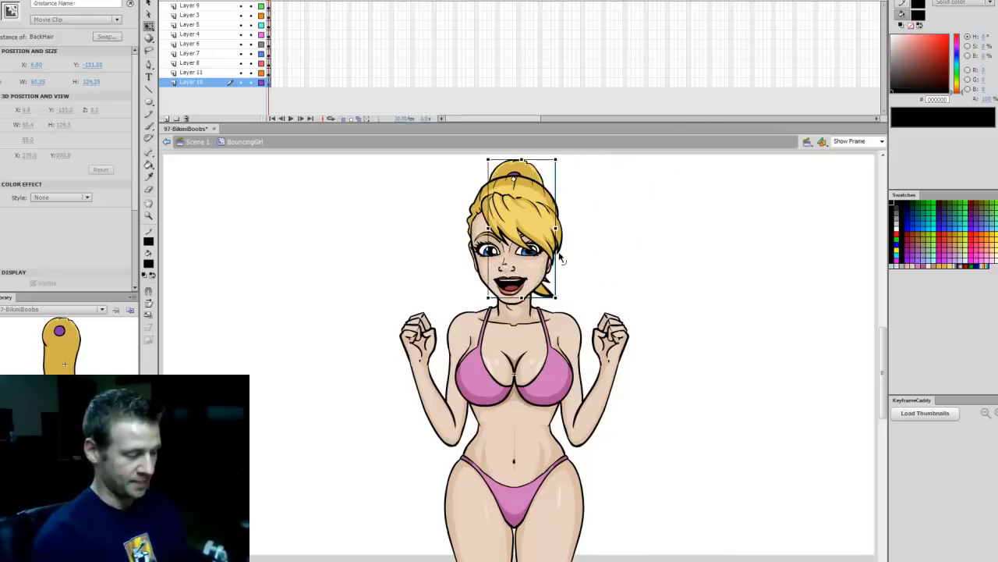
Cut the single-piece arm artwork out of Layer 11 and add a new layer directly above it
{"action": "left_click", "coordinate": [269, 72]}
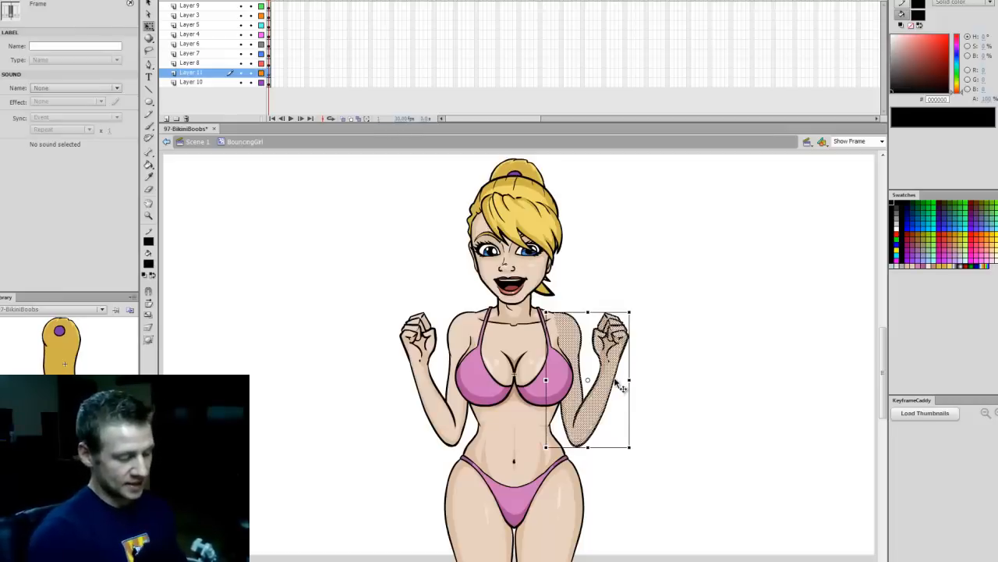
{"action": "left_click_drag", "start_coordinate": [620, 386], "coordinate": [708, 350]}
{"action": "key", "text": "ctrl+z"}
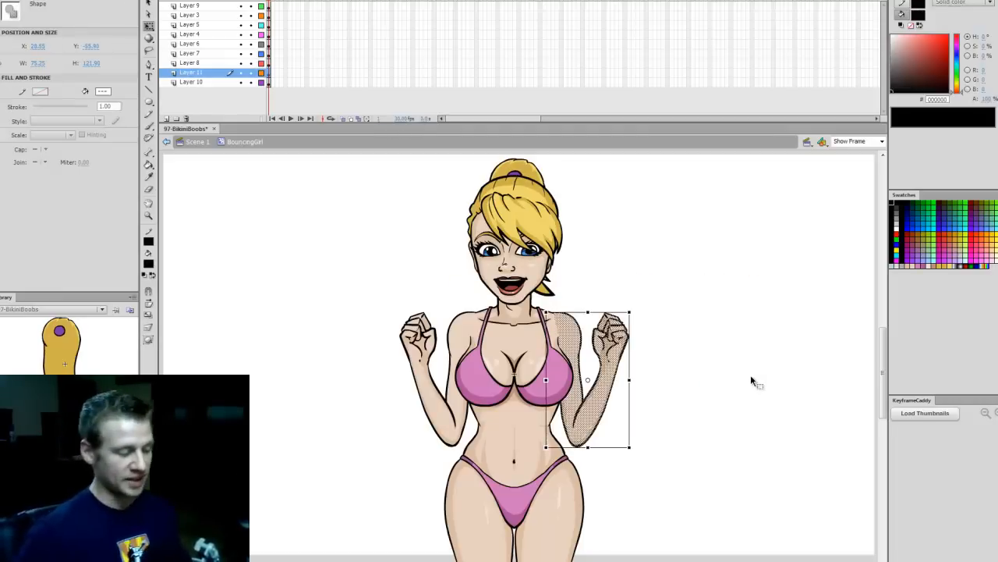
{"action": "key", "text": "ctrl+x"}
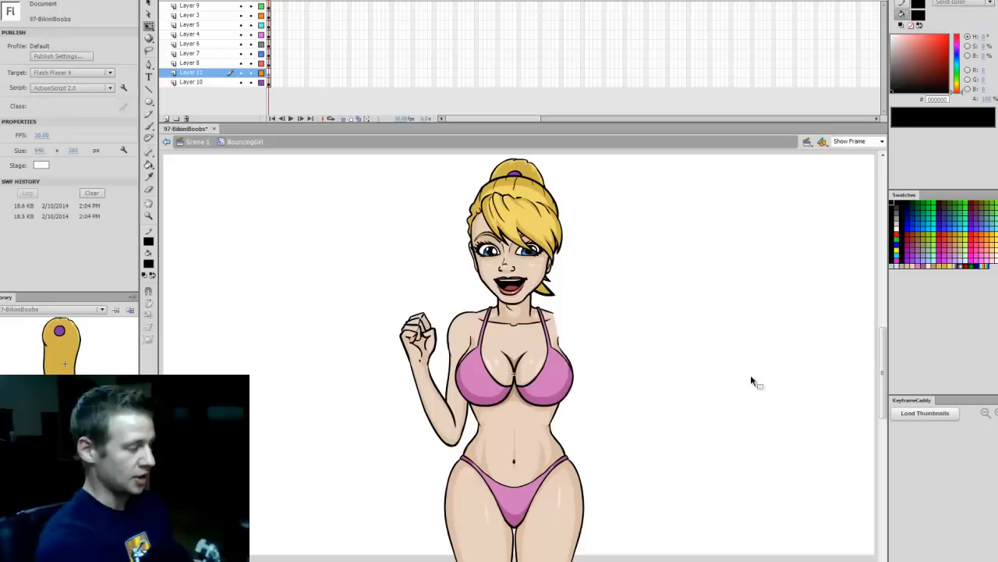
{"action": "left_click", "coordinate": [166, 121]}
Convert the upper arm on Layer 8 into a Movie Clip symbol named BackArm
{"action": "left_click", "coordinate": [269, 63]}
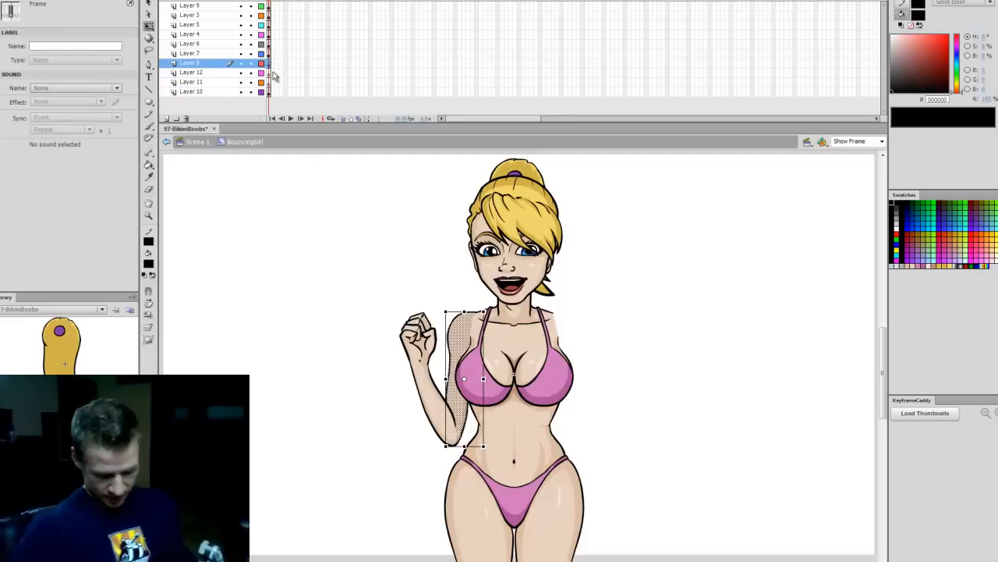
{"action": "key", "text": "F8"}
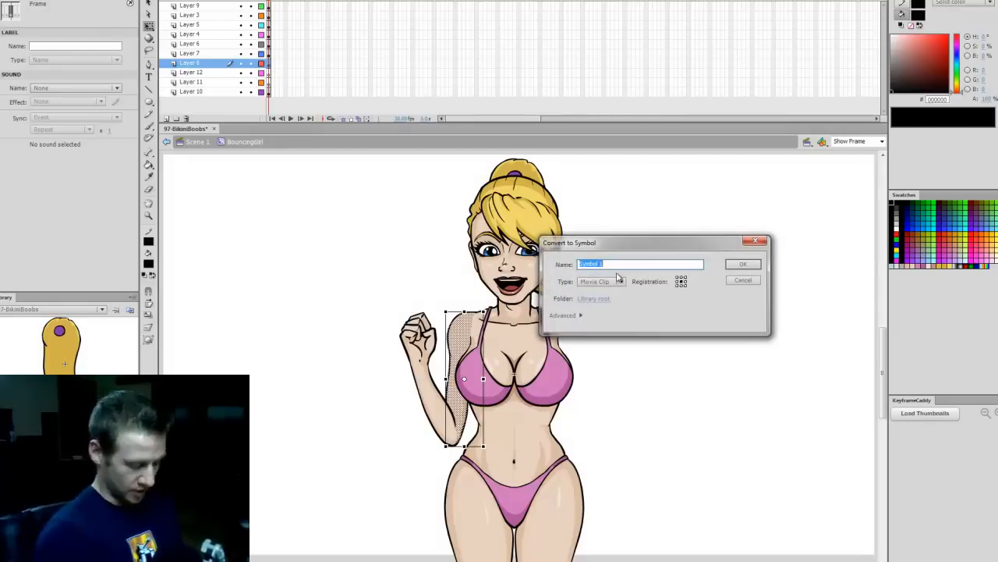
{"action": "type", "text": "BackArm"}
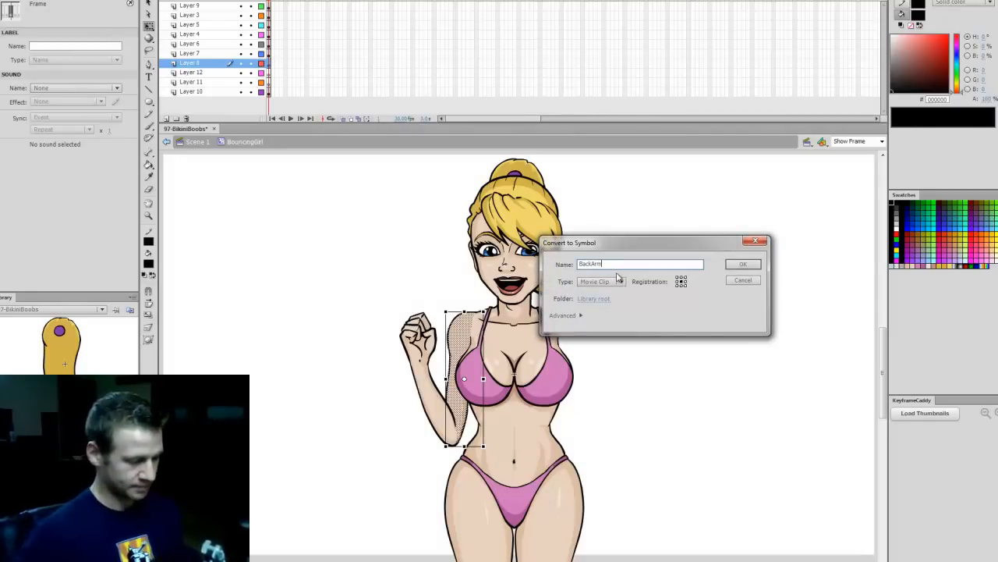
{"action": "key", "text": "Return"}
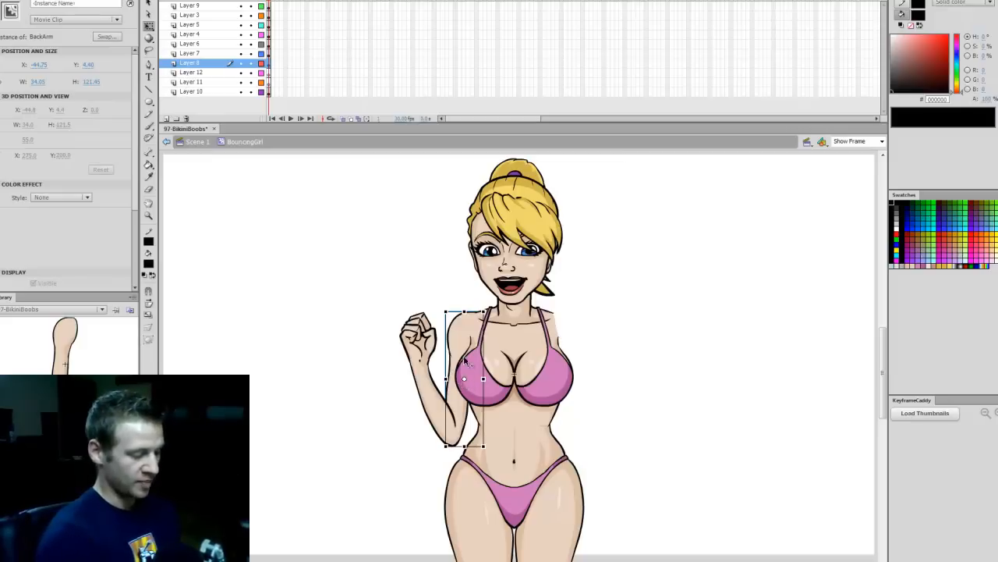
Set the BackArm transformation point at the shoulder joint, refining it with test rotations that are each undone
{"action": "left_click_drag", "start_coordinate": [466, 362], "coordinate": [471, 324]}
{"action": "left_click_drag", "start_coordinate": [488, 445], "coordinate": [436, 411]}
{"action": "key", "text": "ctrl+z"}
{"action": "left_click_drag", "start_coordinate": [471, 324], "coordinate": [471, 320]}
{"action": "left_click_drag", "start_coordinate": [488, 448], "coordinate": [443, 444]}
{"action": "key", "text": "ctrl+z"}
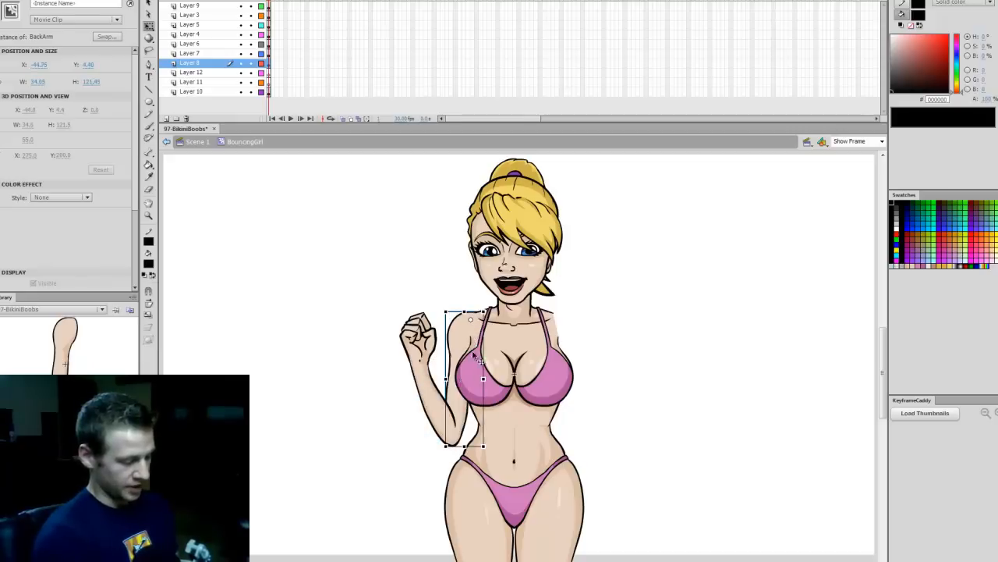
{"action": "left_click_drag", "start_coordinate": [471, 320], "coordinate": [470, 325]}
{"action": "left_click_drag", "start_coordinate": [490, 446], "coordinate": [427, 443]}
{"action": "key", "text": "ctrl+z"}
Convert the forearm and fist on Layer 7 into a Movie Clip symbol named FrontArm
{"action": "left_click", "coordinate": [269, 53]}
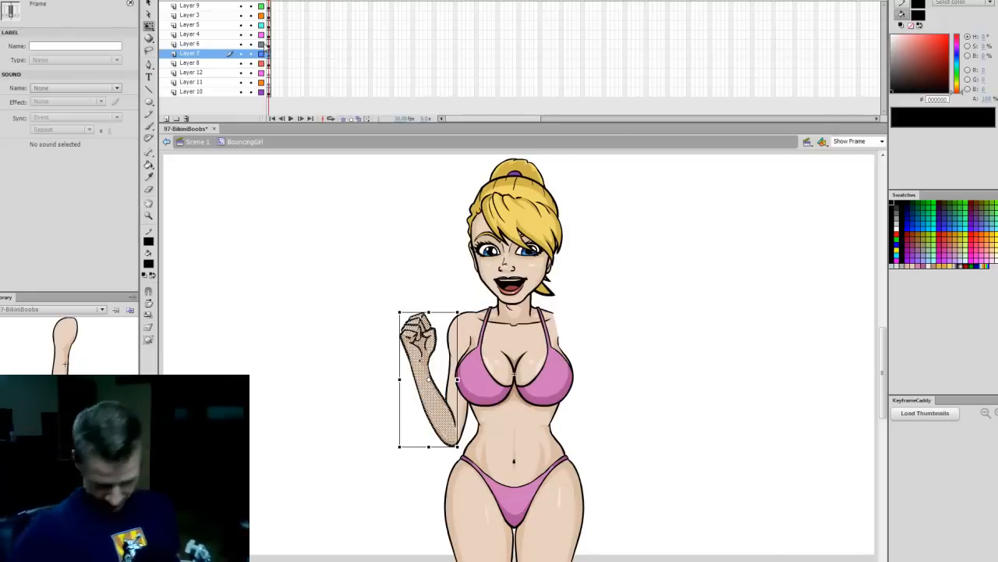
{"action": "key", "text": "F8"}
{"action": "type", "text": "F"}
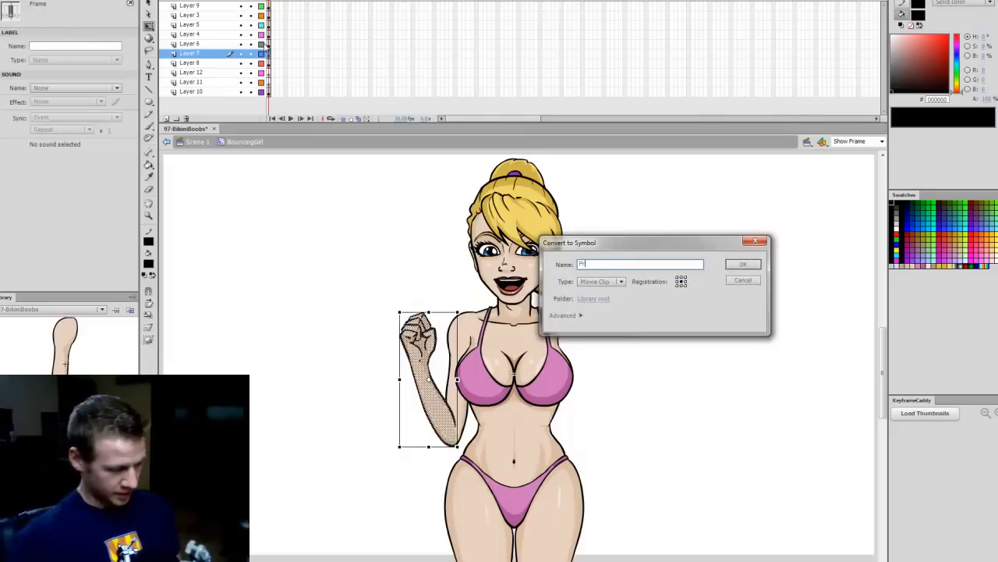
{"action": "type", "text": "rontArt"}
{"action": "key", "text": "BackSpace"}
{"action": "type", "text": "m"}
{"action": "key", "text": "Return"}
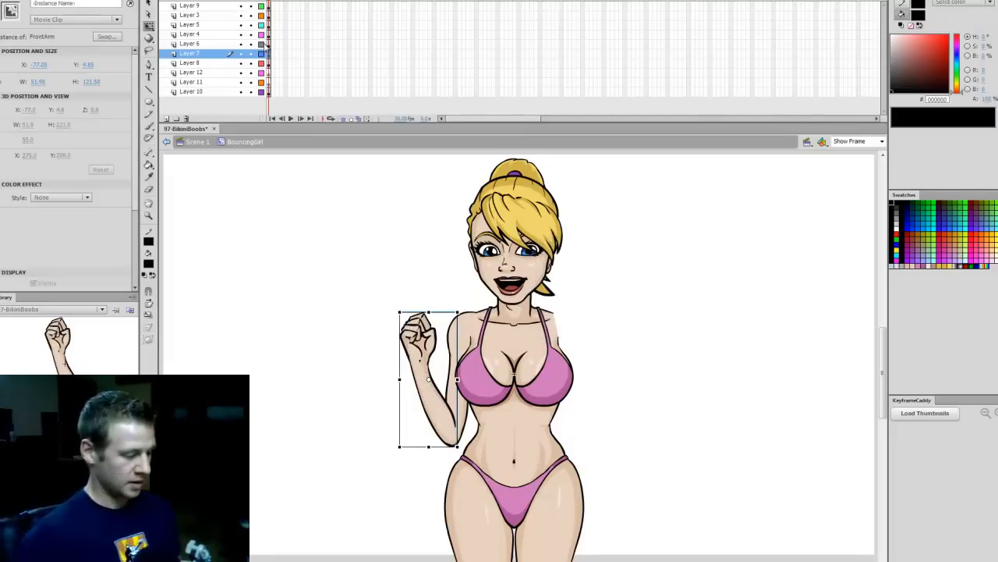
Set the FrontArm transformation point at the elbow, then test a rotation and undo it
{"action": "left_click_drag", "start_coordinate": [455, 445], "coordinate": [453, 439]}
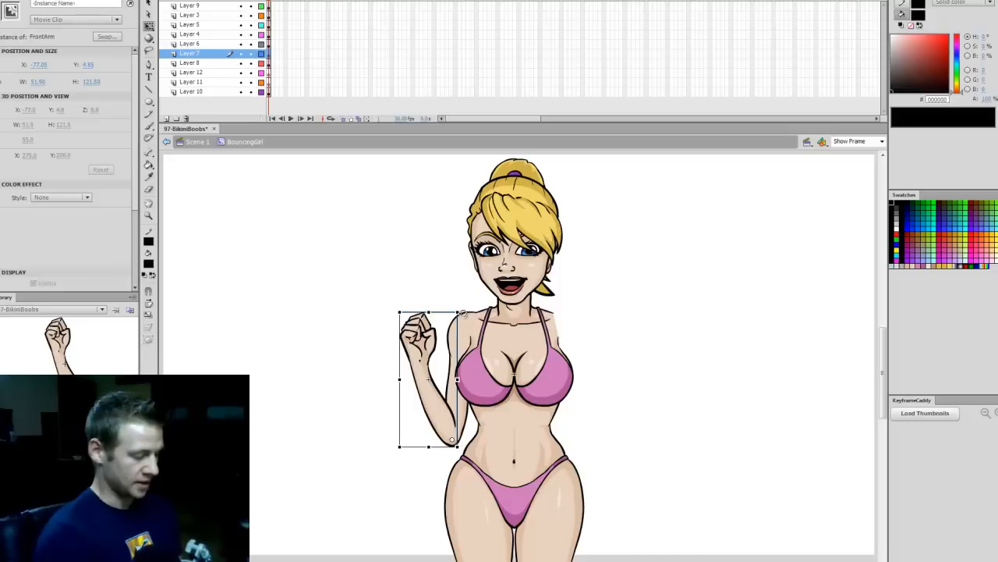
{"action": "left_click_drag", "start_coordinate": [459, 312], "coordinate": [363, 343]}
{"action": "key", "text": "ctrl+z"}
{"action": "left_click", "coordinate": [663, 383]}
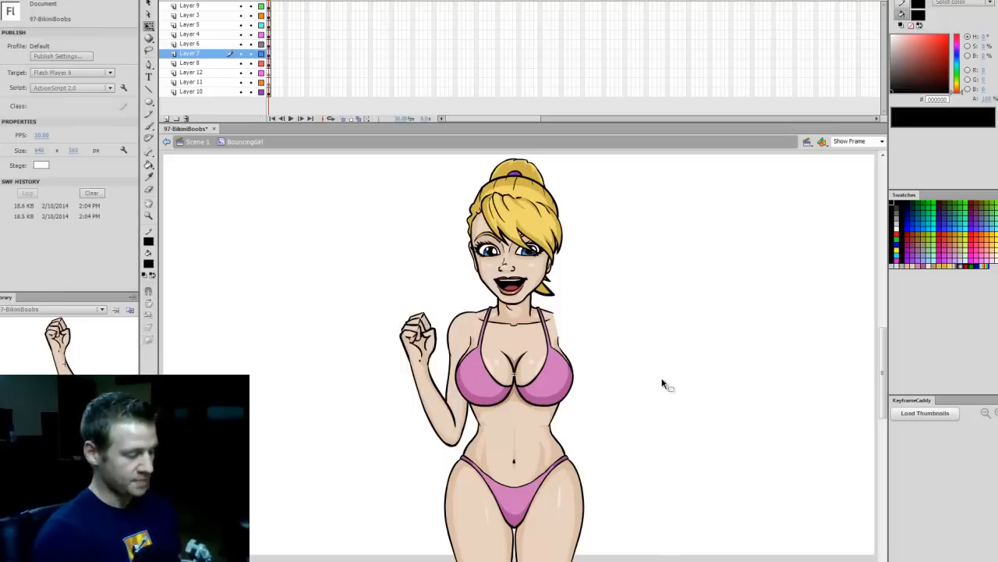
{"action": "key", "text": "ctrl+Return"}
Select the first frames of Layers 7 and 8 holding the arm pieces and save the document
{"action": "left_click", "coordinate": [270, 64]}
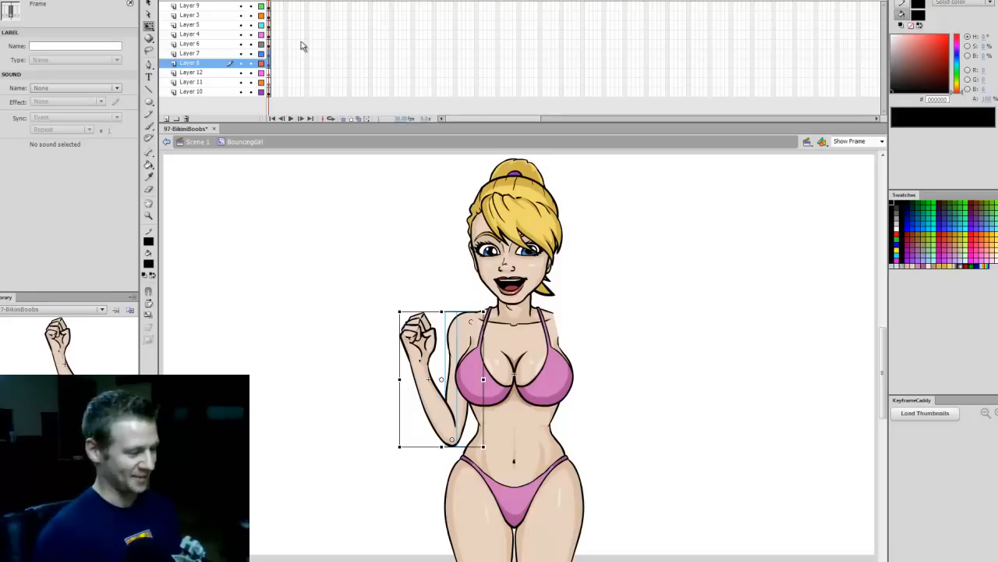
{"action": "left_click", "coordinate": [270, 45]}
{"action": "left_click_drag", "start_coordinate": [269, 54], "coordinate": [270, 63]}
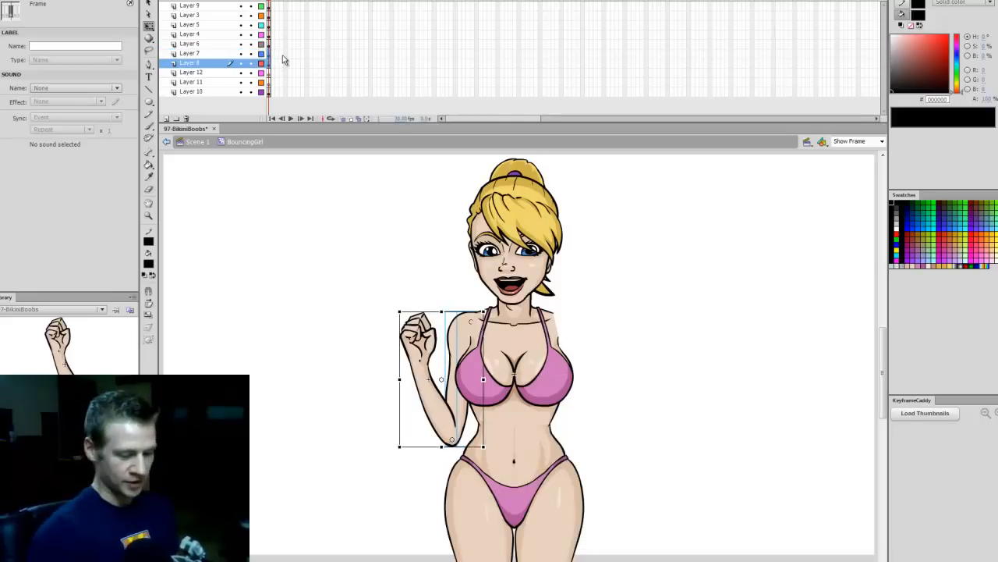
{"action": "key", "text": "ctrl+s"}
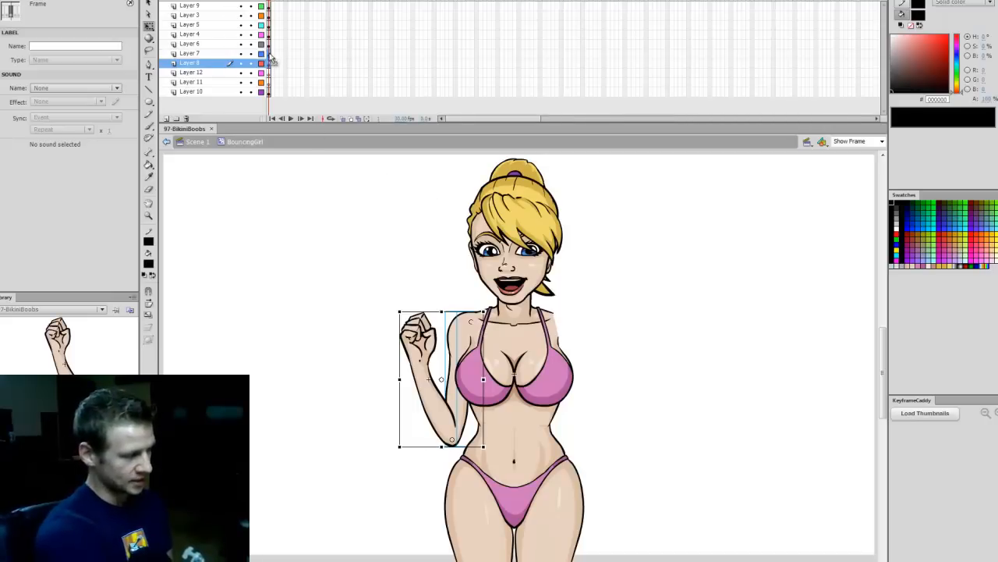
Copy the arm frames of Layers 7 and 8 and paste them onto Layers 12 and 11
{"action": "left_click_drag", "start_coordinate": [270, 54], "coordinate": [269, 64]}
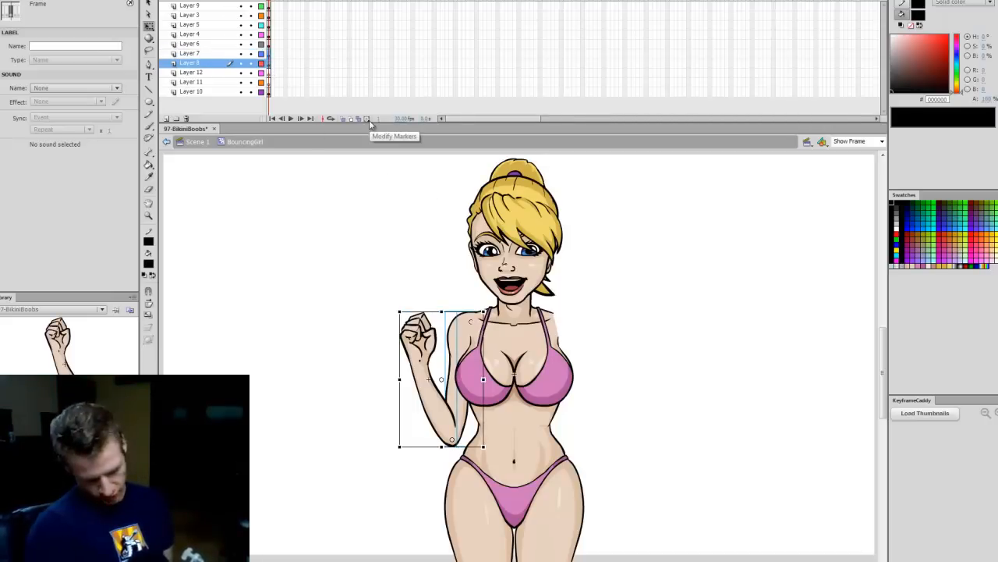
{"action": "right_click", "coordinate": [270, 62]}
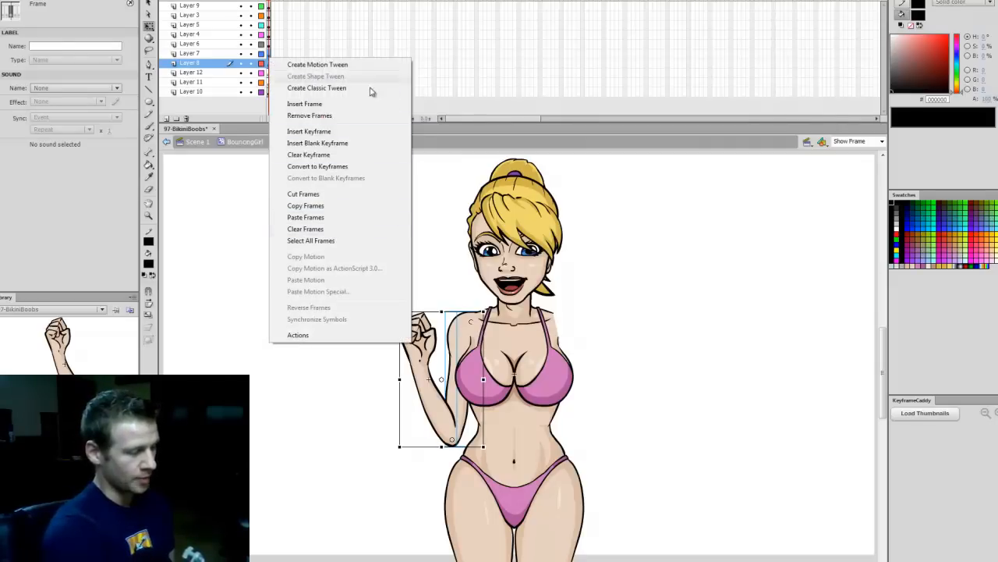
{"action": "left_click", "coordinate": [302, 36]}
{"action": "left_click", "coordinate": [271, 81]}
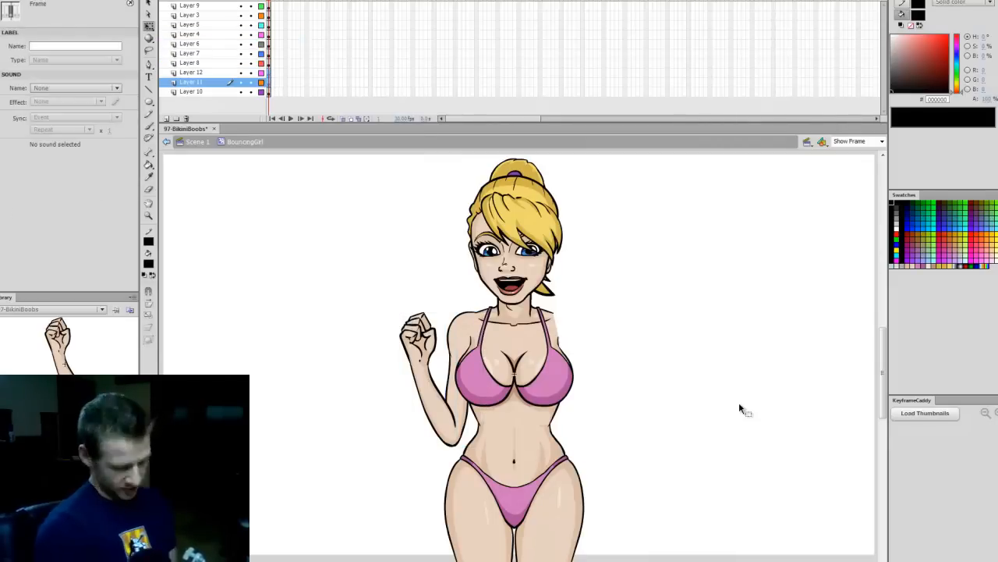
{"action": "key", "text": "ctrl+shift+v"}
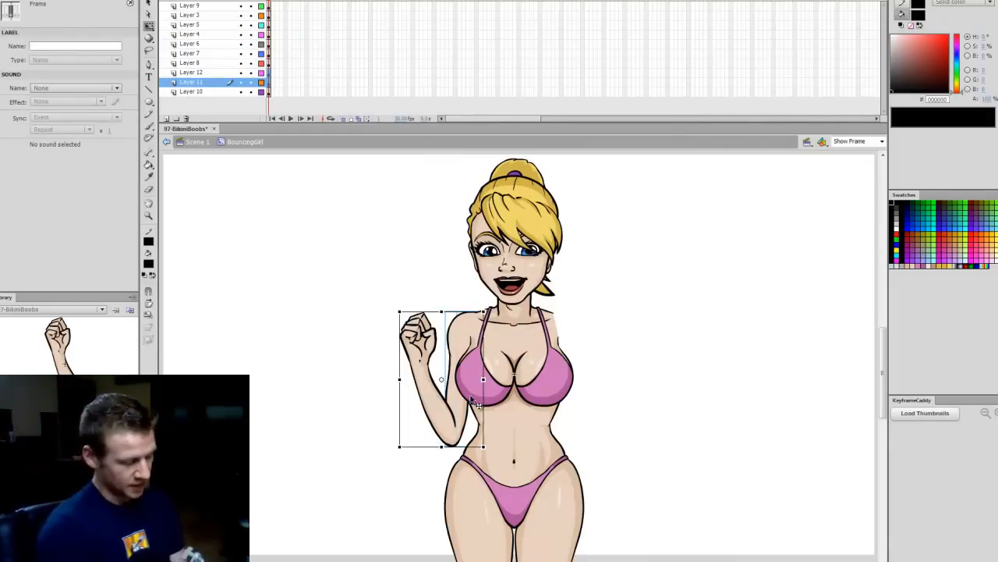
Move the copied arm pieces across to the empty side of the body and flip them horizontally
{"action": "key", "text": "Up"}
{"action": "key", "text": "Up"}
{"action": "key", "text": "Up"}
{"action": "key", "text": "Up"}
{"action": "key", "text": "Up"}
{"action": "key", "text": "Up"}
{"action": "key", "text": "Up"}
{"action": "key", "text": "Up"}
{"action": "key", "text": "Up"}
{"action": "key", "text": "Up"}
{"action": "key", "text": "Up"}
{"action": "key", "text": "Up"}
{"action": "key", "text": "Up"}
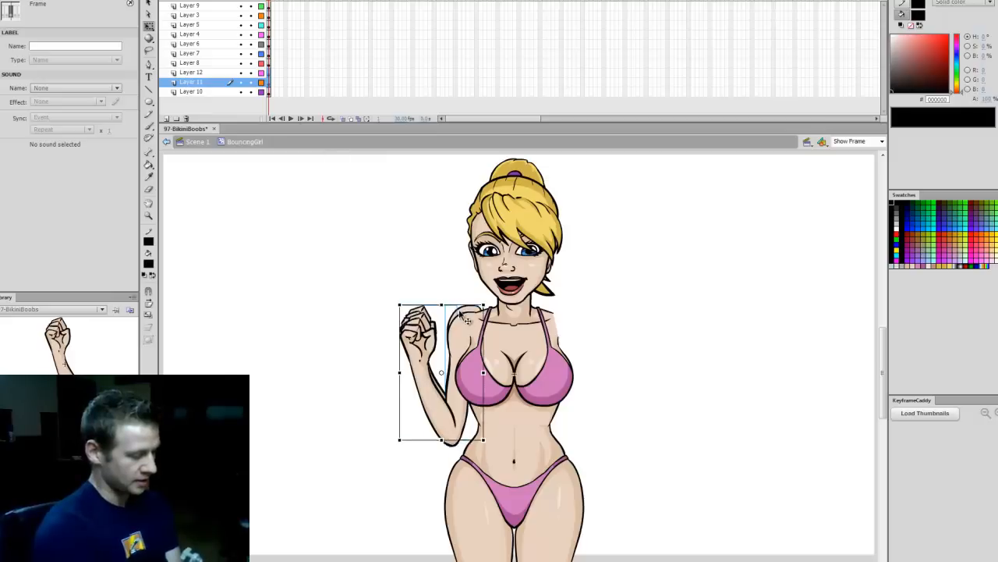
{"action": "left_click_drag", "start_coordinate": [523, 301], "coordinate": [666, 291]}
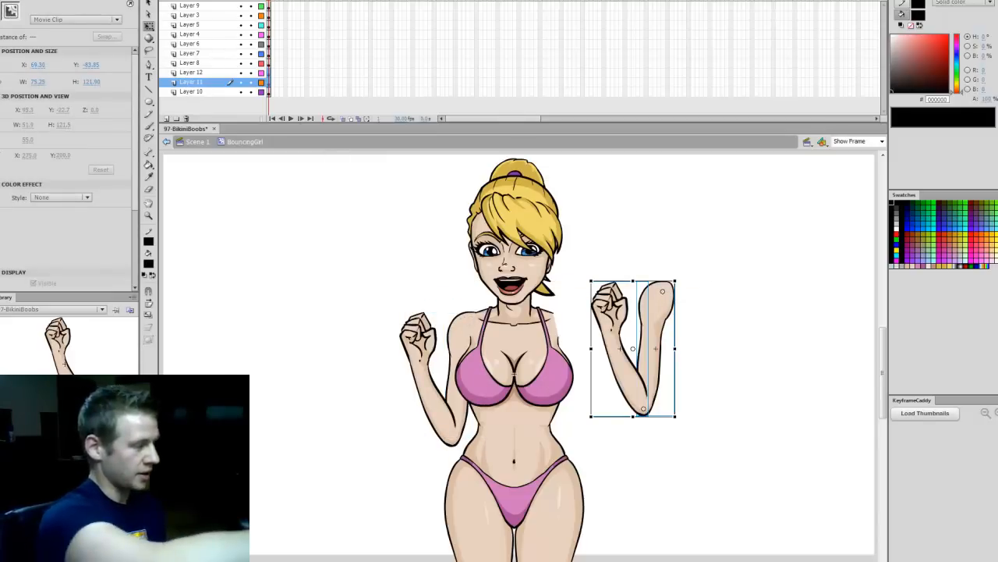
{"action": "left_click", "coordinate": [111, 0]}
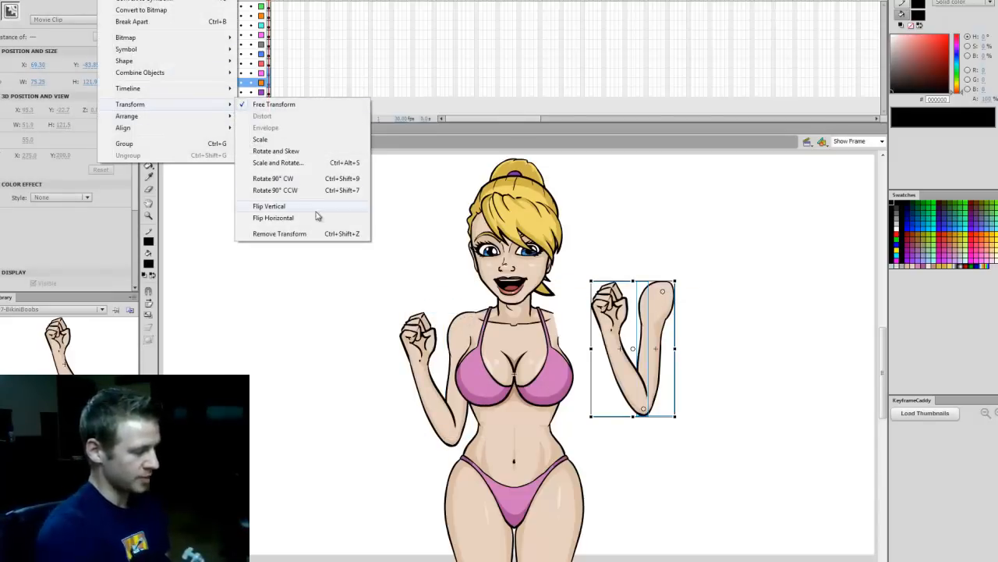
{"action": "left_click", "coordinate": [355, 219]}
Place the flipped arm against the bare shoulder and nudge it down and right until it lines up with the torso
{"action": "left_click_drag", "start_coordinate": [660, 337], "coordinate": [612, 366]}
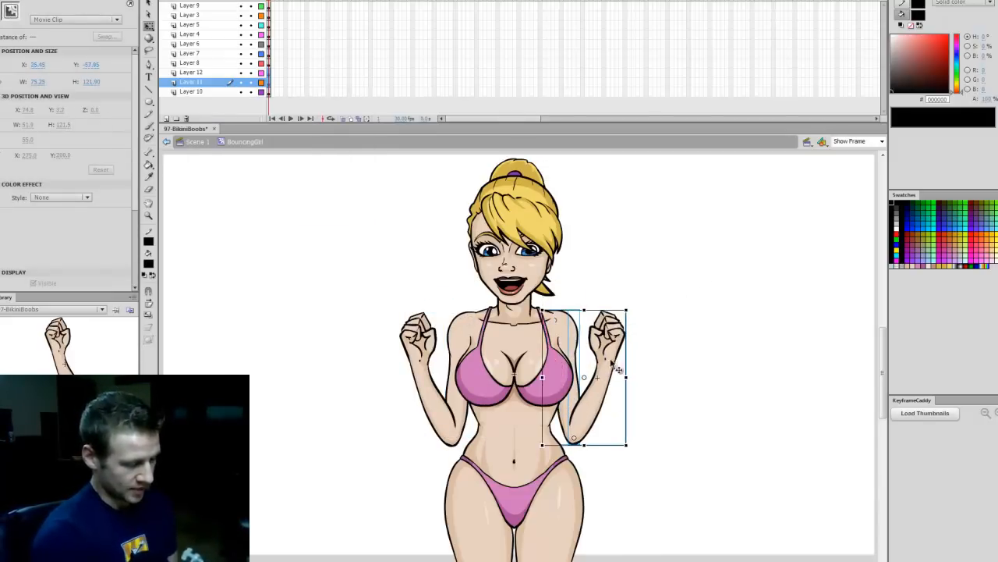
{"action": "key", "text": "Down"}
{"action": "key", "text": "Down"}
{"action": "key", "text": "Down"}
{"action": "key", "text": "Down"}
{"action": "key", "text": "Down"}
{"action": "key", "text": "Right"}
{"action": "key", "text": "Right"}
{"action": "key", "text": "Right"}
{"action": "key", "text": "Right"}
{"action": "key", "text": "Right"}
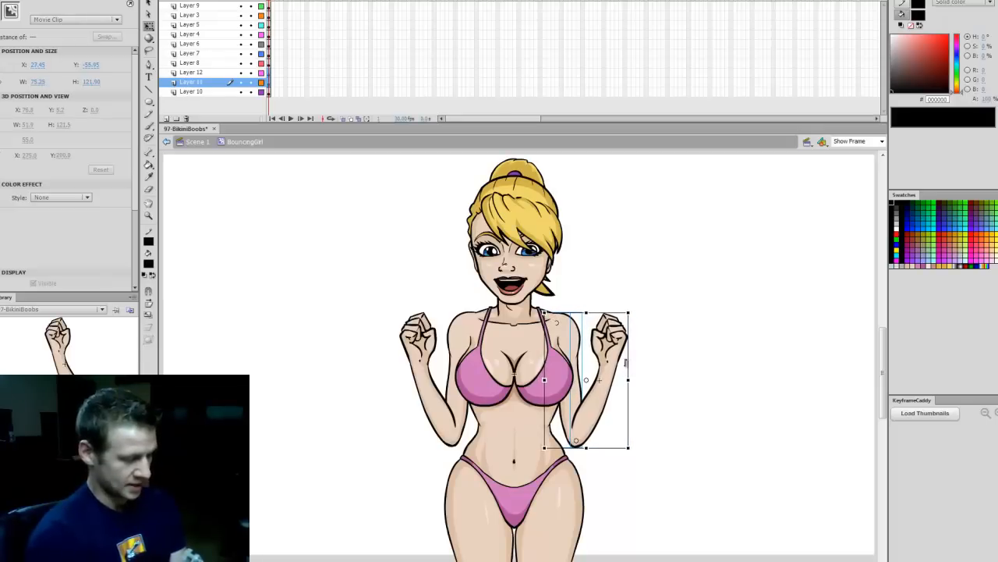
{"action": "key", "text": "Right"}
{"action": "key", "text": "Right"}
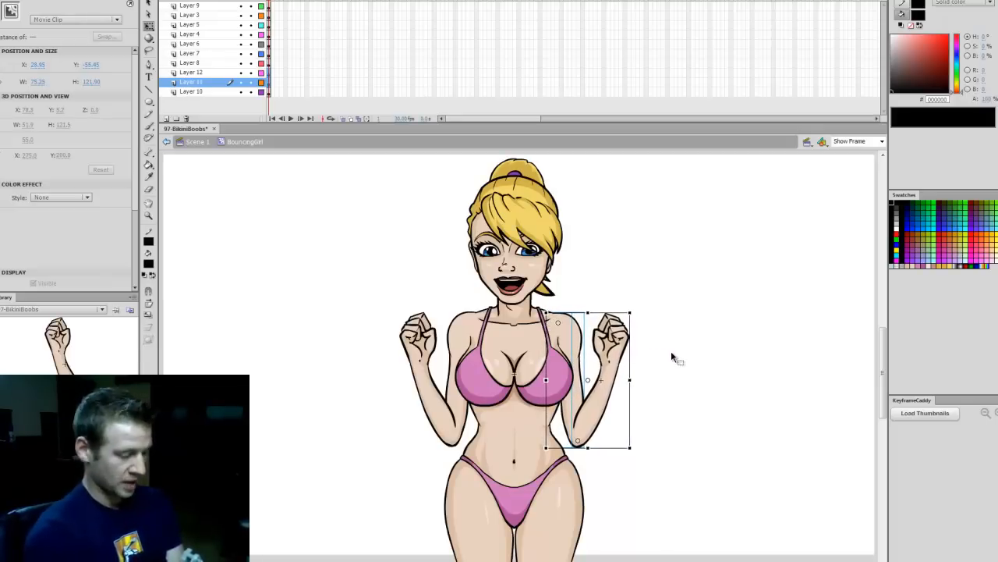
{"action": "left_click", "coordinate": [655, 358]}
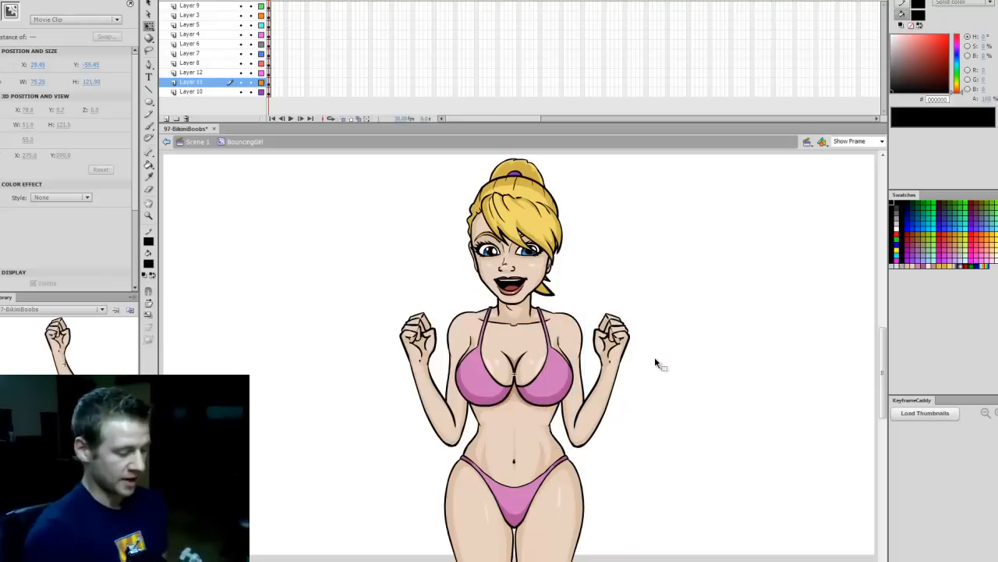
Test rotating the copied BackArm about the shoulder and the copied FrontArm about the elbow, undoing each rotation
{"action": "left_click", "coordinate": [582, 389]}
{"action": "left_click_drag", "start_coordinate": [590, 448], "coordinate": [657, 384]}
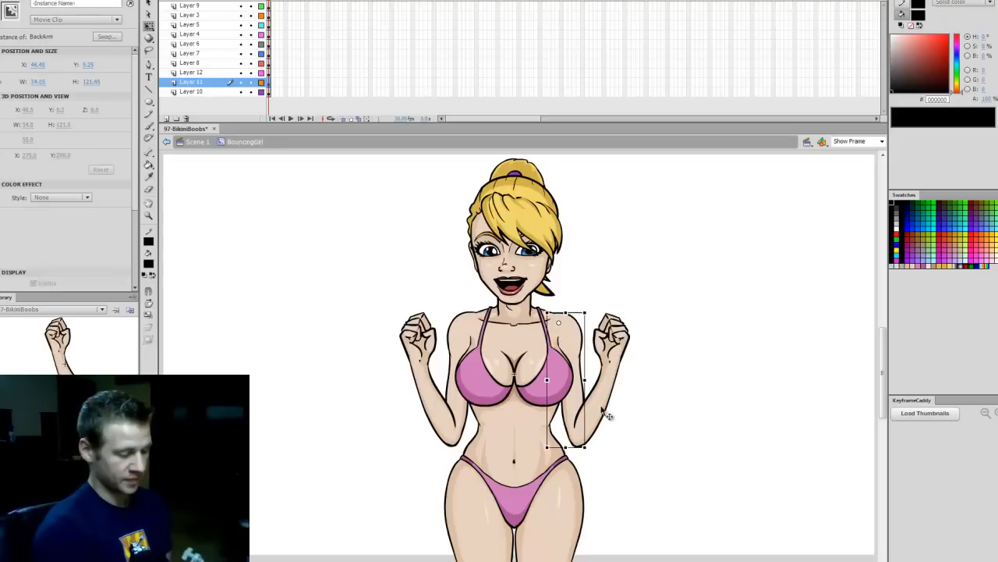
{"action": "left_click", "coordinate": [606, 412]}
{"action": "left_click_drag", "start_coordinate": [644, 330], "coordinate": [716, 365]}
{"action": "key", "text": "ctrl+z"}
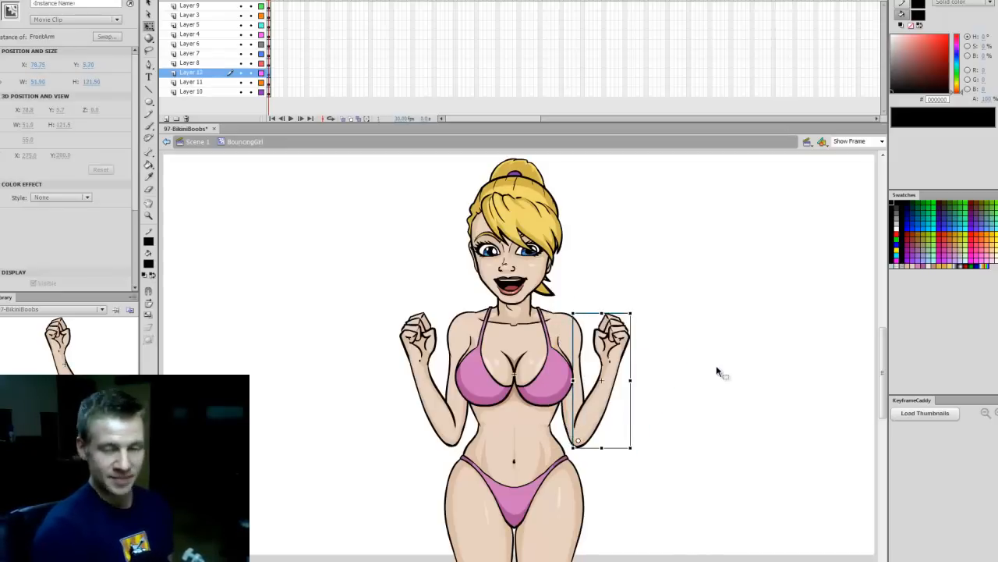
{"action": "left_click", "coordinate": [716, 365]}
Convert the lower body on Layer 6 into a Movie Clip symbol named LowerBody and set its transformation point on the midriff
{"action": "left_click", "coordinate": [271, 62]}
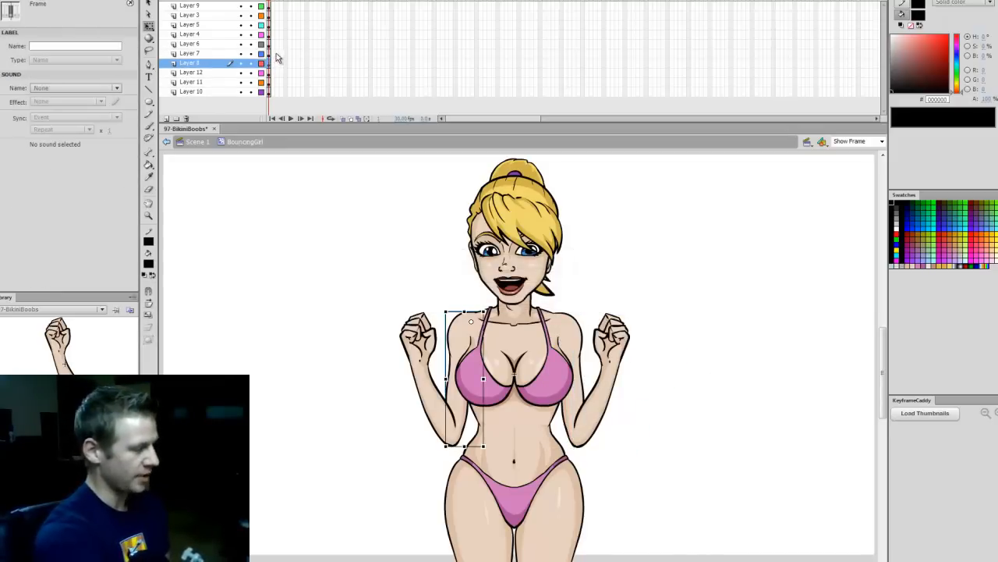
{"action": "left_click", "coordinate": [270, 43]}
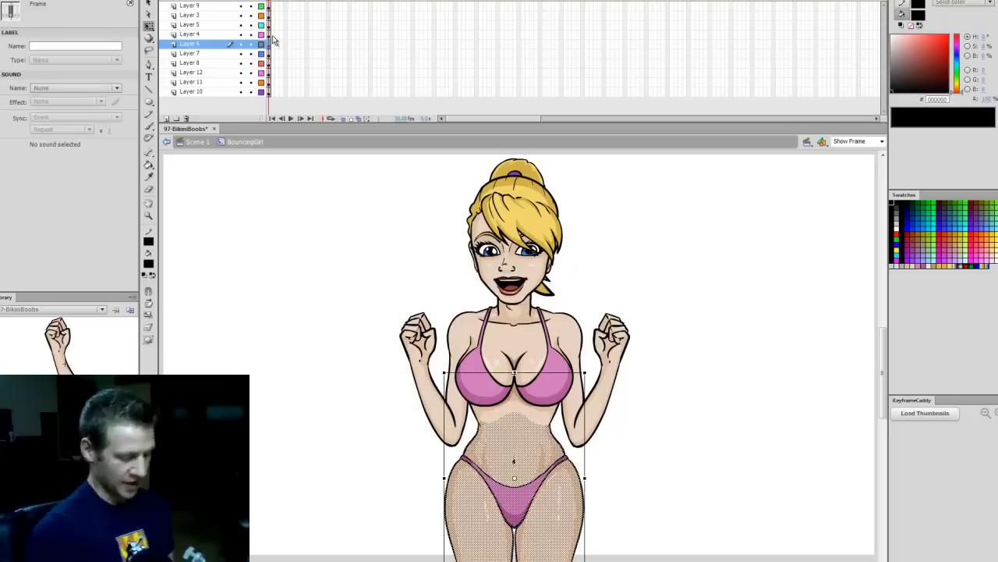
{"action": "key", "text": "F8"}
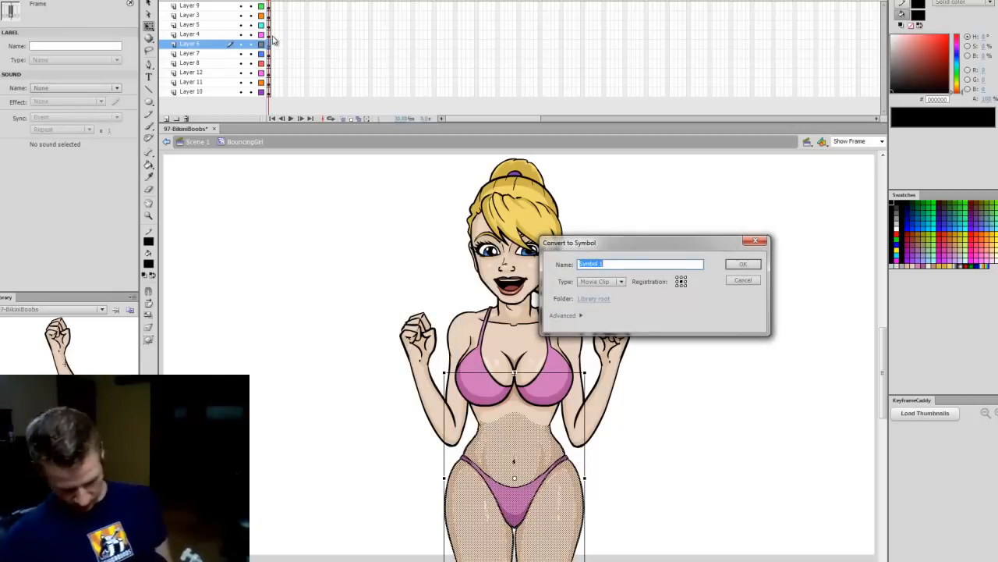
{"action": "type", "text": "LowerBody"}
{"action": "key", "text": "Return"}
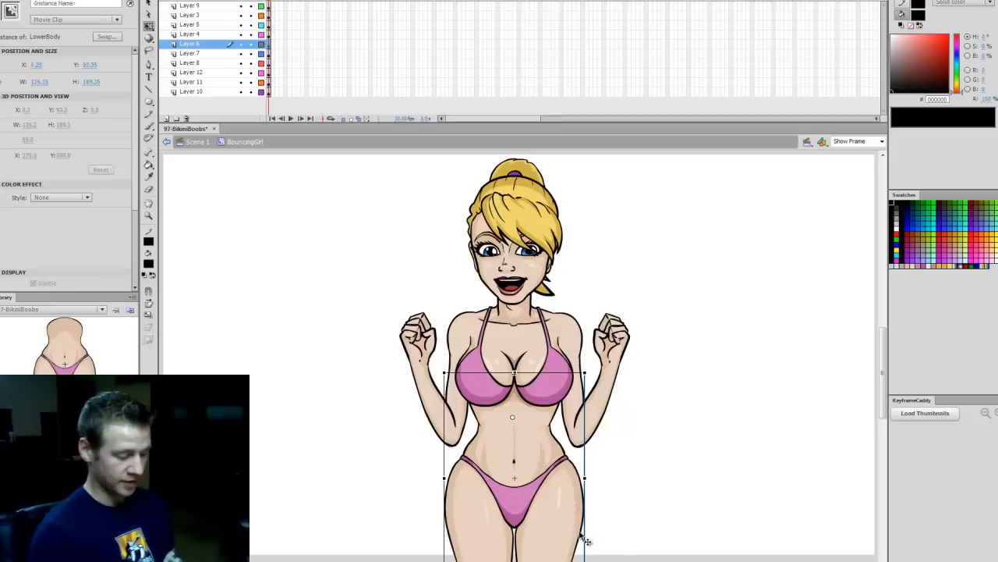
Convert the torso artwork on Layer 4 into a Movie Clip symbol named Torso
{"action": "left_click", "coordinate": [269, 35]}
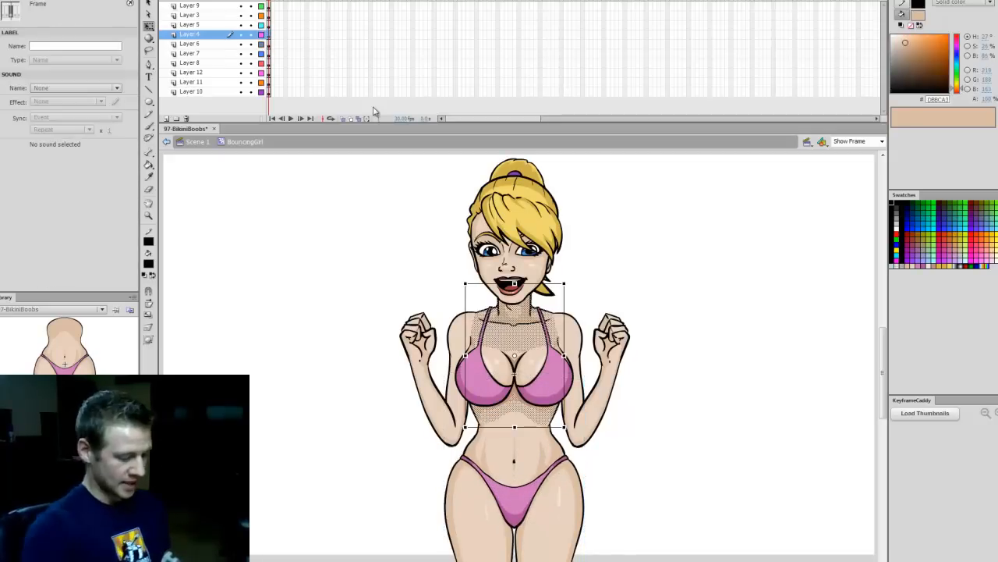
{"action": "key", "text": "F8"}
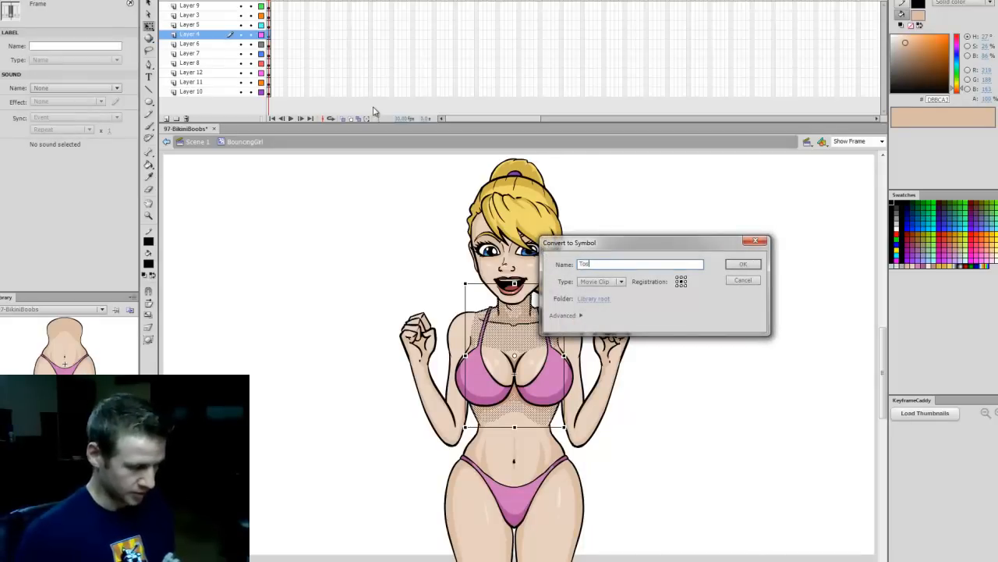
{"action": "type", "text": "Torso"}
{"action": "key", "text": "Return"}
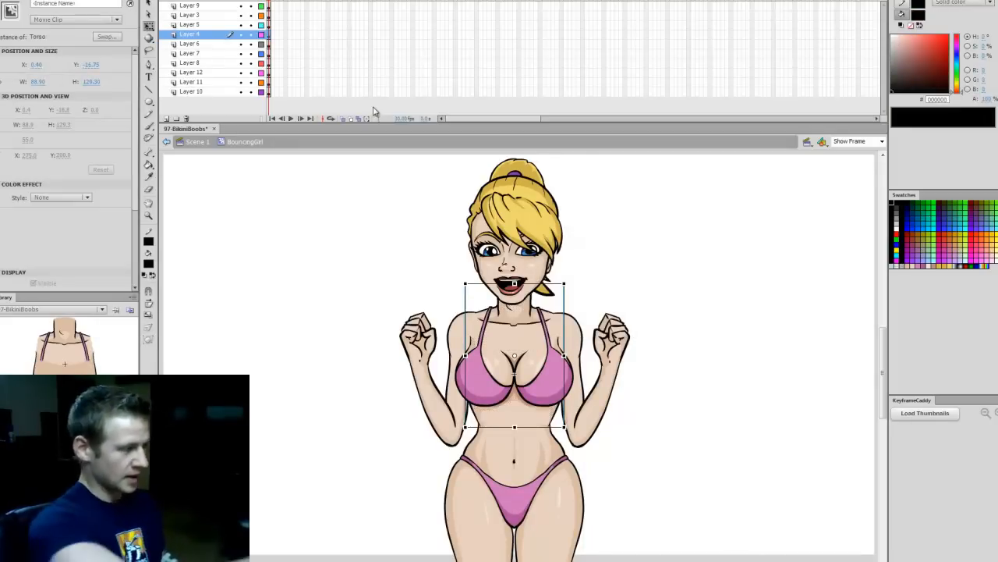
Convert the bikini top artwork on Layer 5 into a Movie Clip symbol named Boobs
{"action": "left_click", "coordinate": [269, 25]}
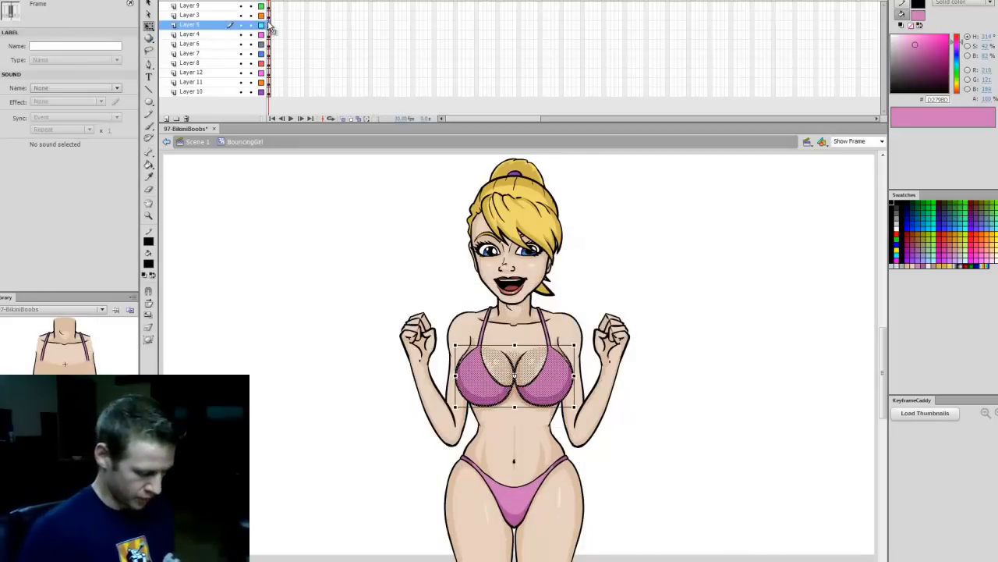
{"action": "key", "text": "F8"}
{"action": "type", "text": "Boobs"}
{"action": "key", "text": "Return"}
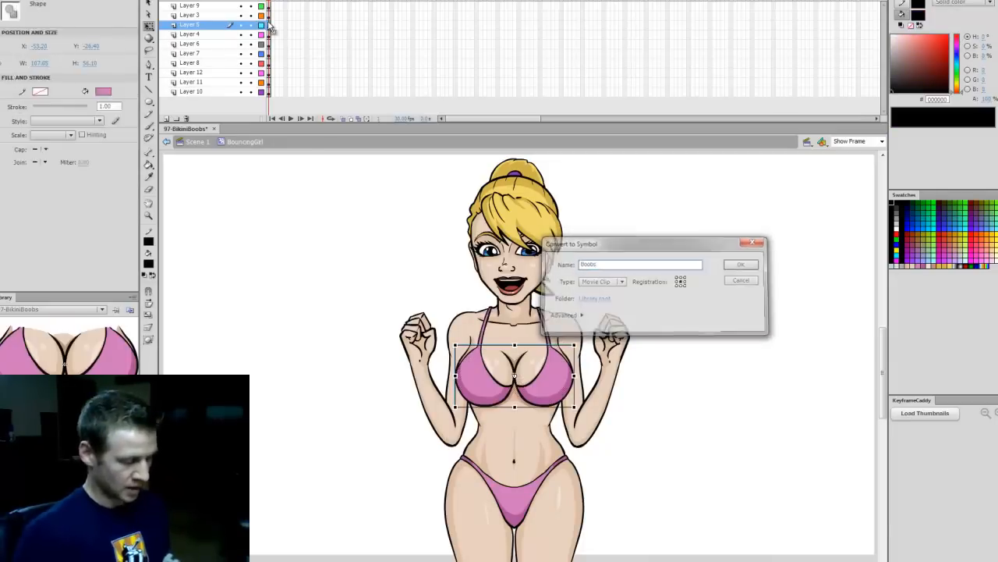
Set the Torso symbol's transformation point on the midriff and test rotating and skewing it, undoing each test
{"action": "left_click", "coordinate": [537, 334]}
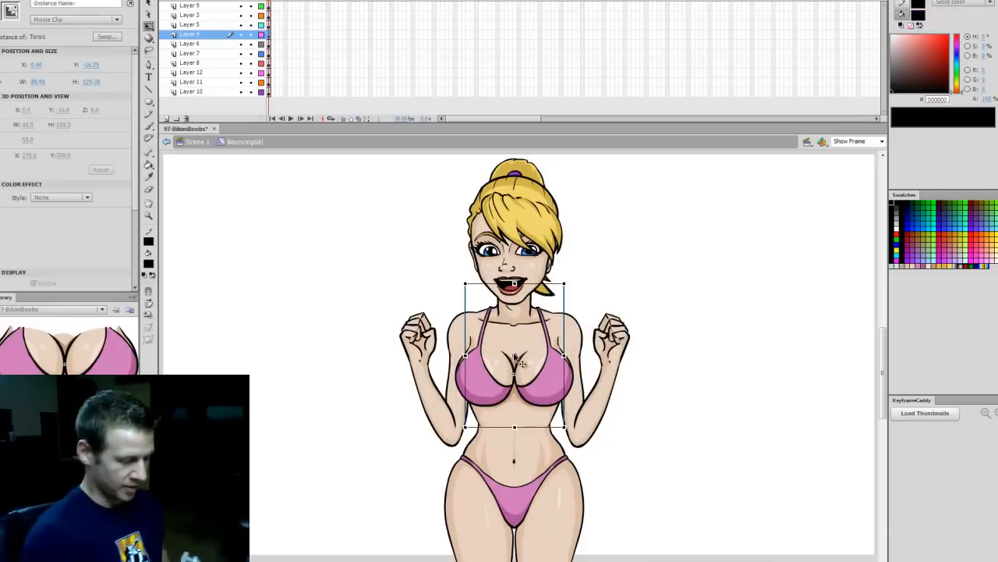
{"action": "left_click", "coordinate": [531, 444]}
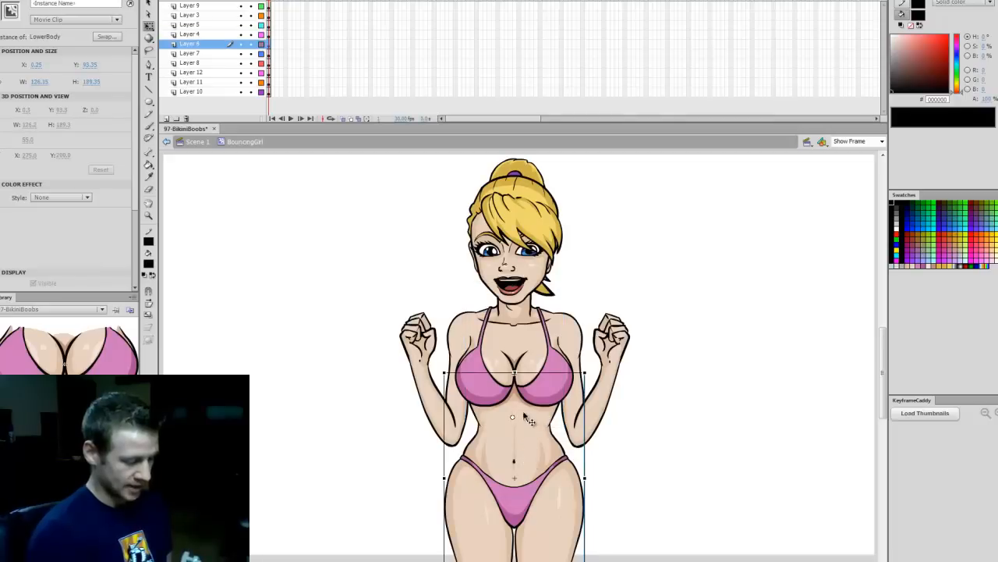
{"action": "left_click", "coordinate": [519, 414]}
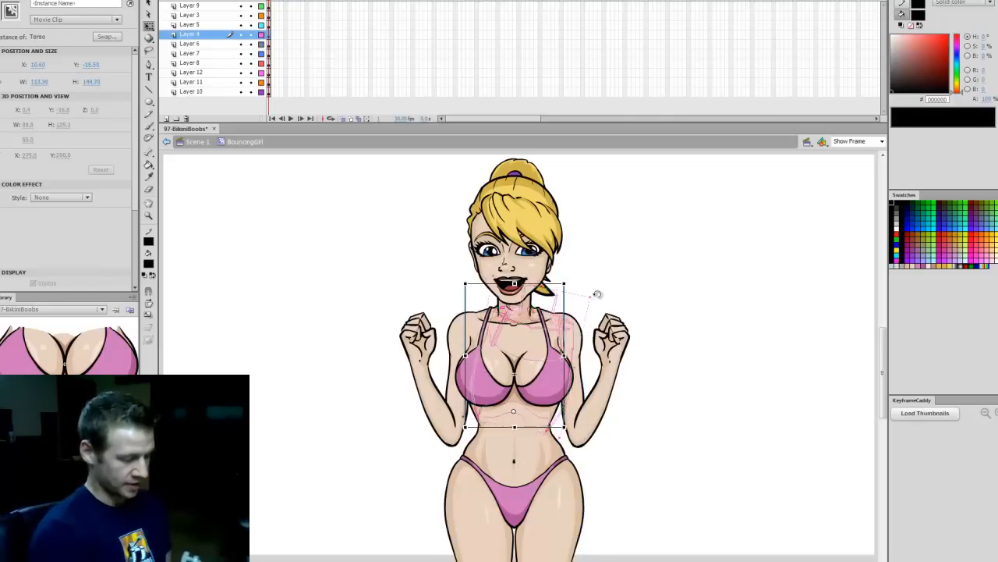
{"action": "left_click_drag", "start_coordinate": [598, 290], "coordinate": [607, 296]}
{"action": "key", "text": "ctrl+z"}
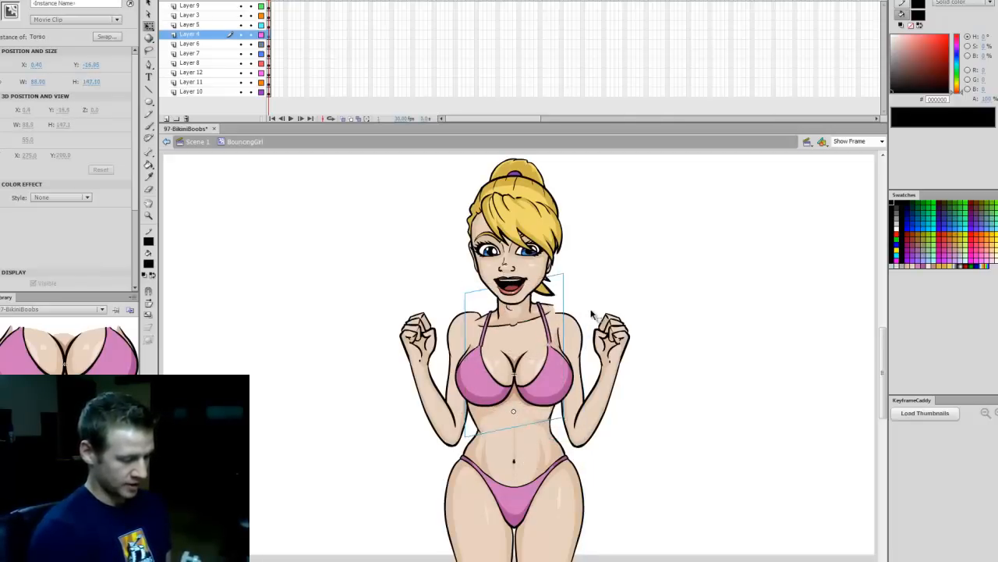
{"action": "left_click", "coordinate": [617, 331]}
Move the Boobs symbol's transformation point to the middle of its upper edge
{"action": "left_click", "coordinate": [548, 377]}
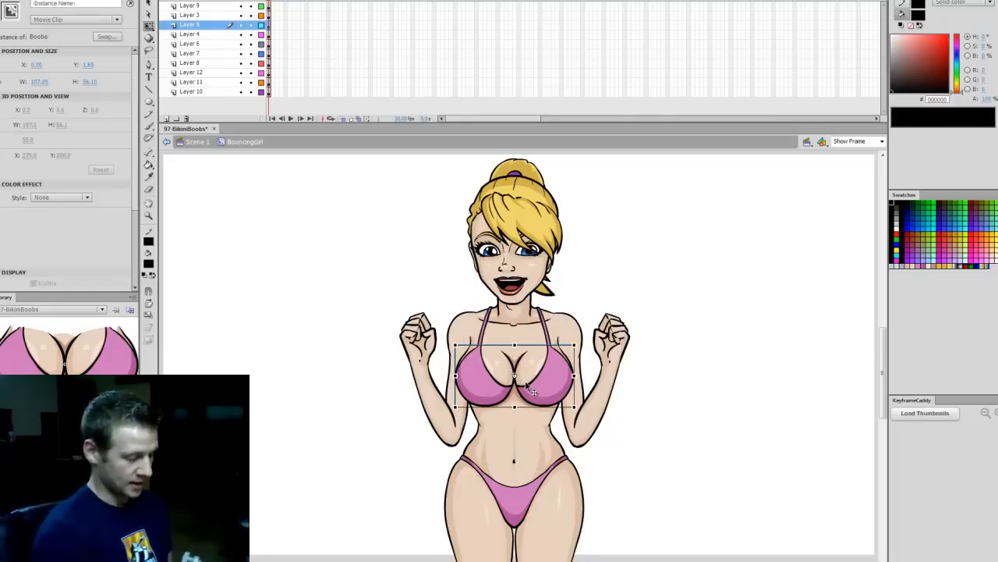
{"action": "key", "text": "ctrl+equal"}
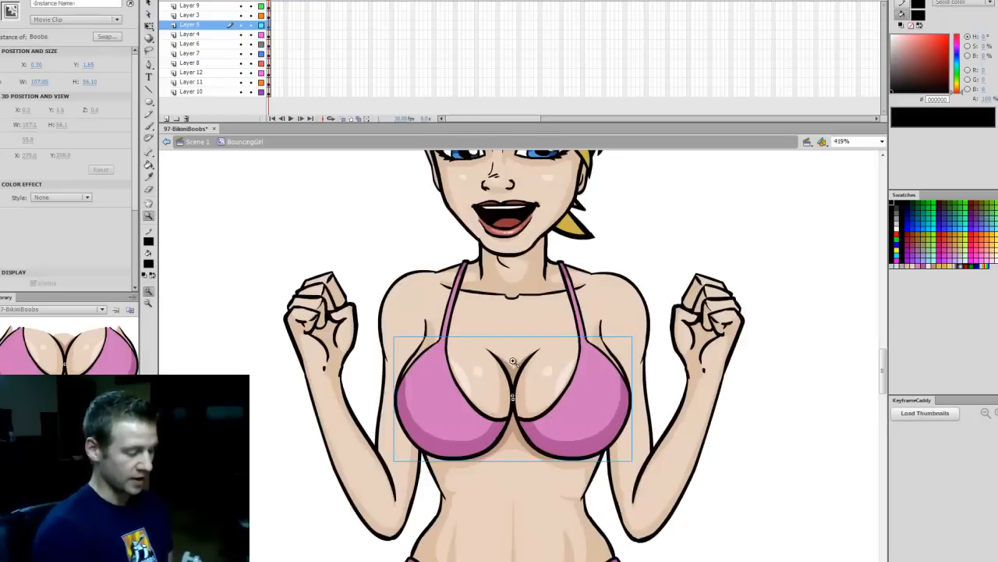
{"action": "left_click", "coordinate": [513, 361]}
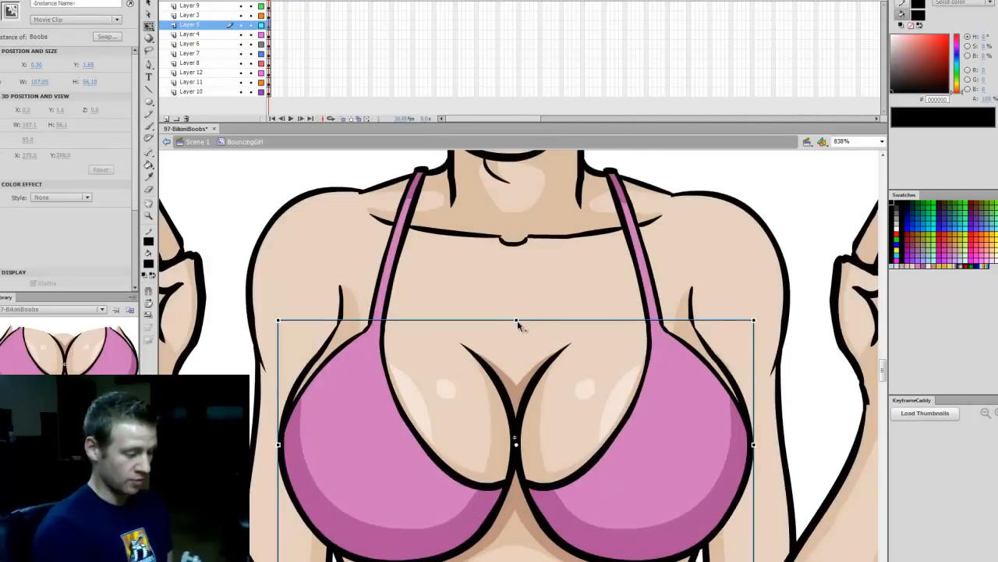
{"action": "left_click_drag", "start_coordinate": [884, 371], "coordinate": [883, 377]}
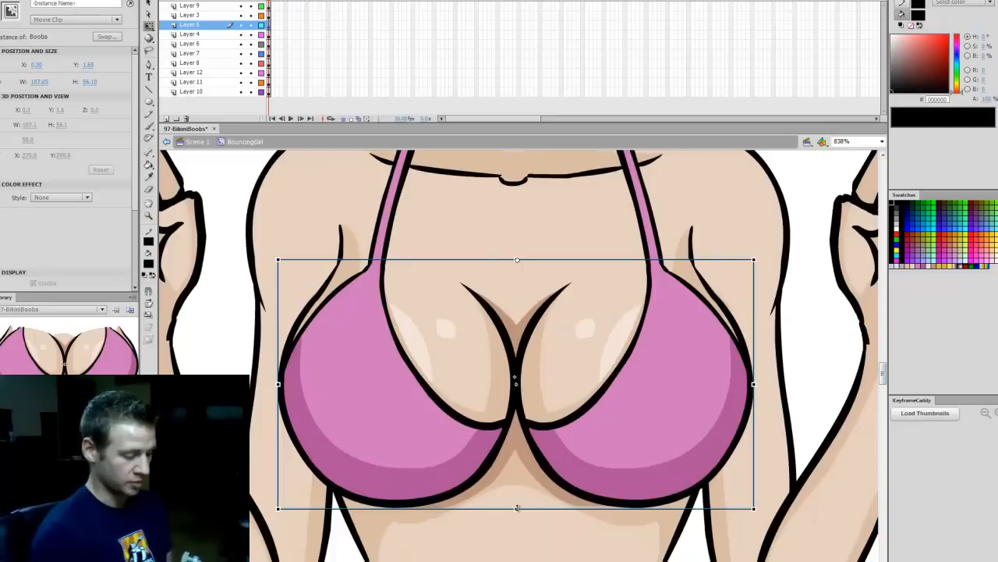
Test stretching the Boobs symbol downward and skewing it sideways from its upper edge, undoing each change
{"action": "left_click_drag", "start_coordinate": [517, 507], "coordinate": [516, 546]}
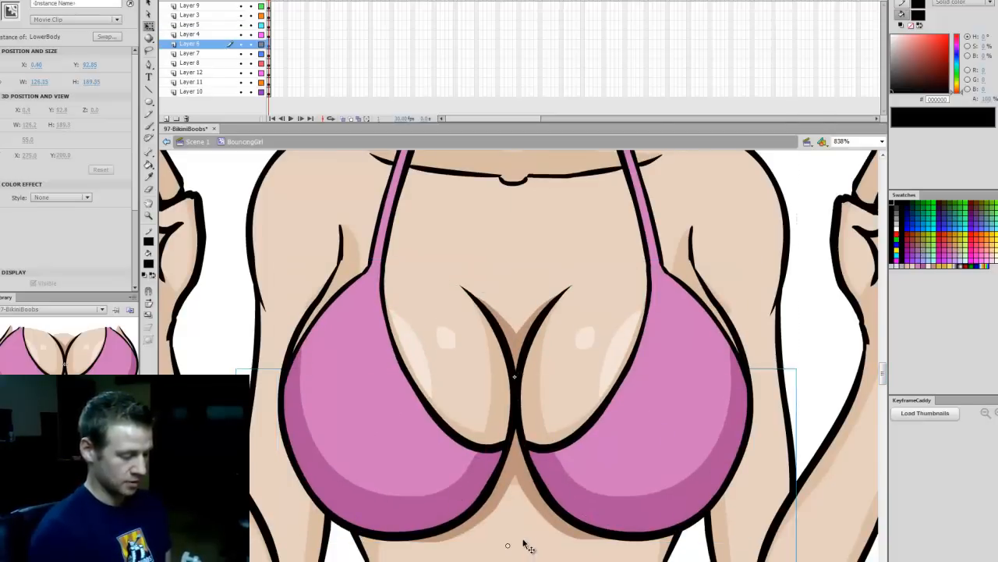
{"action": "key", "text": "ctrl+z"}
{"action": "left_click_drag", "start_coordinate": [542, 507], "coordinate": [584, 508]}
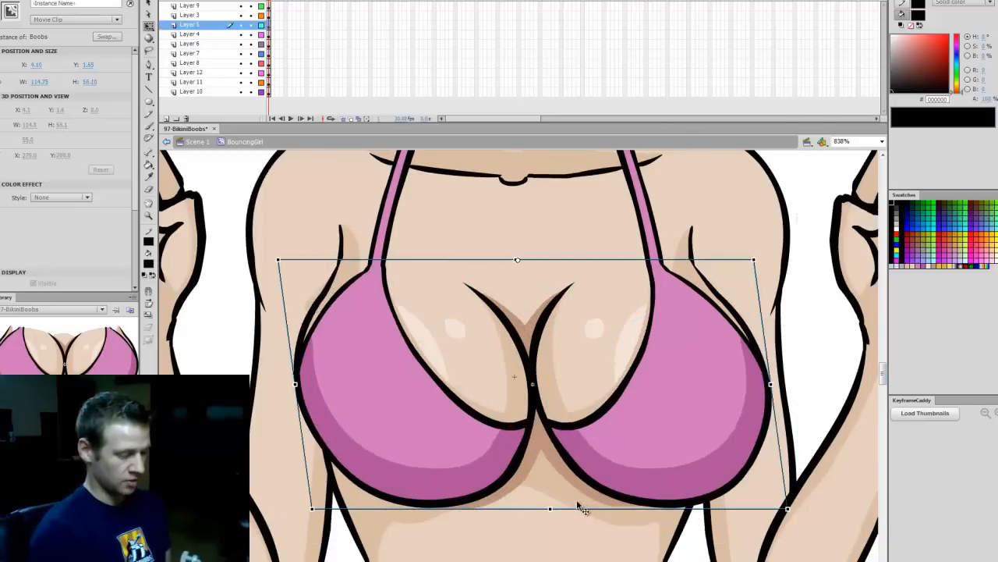
{"action": "key", "text": "ctrl+z"}
{"action": "left_click", "coordinate": [882, 142]}
{"action": "left_click", "coordinate": [842, 200]}
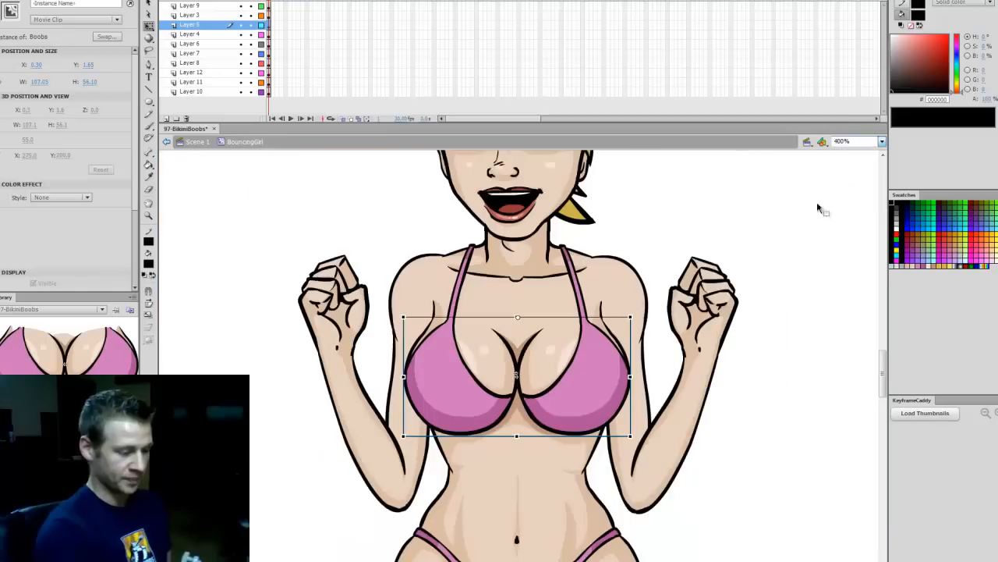
{"action": "left_click_drag", "start_coordinate": [523, 435], "coordinate": [572, 430]}
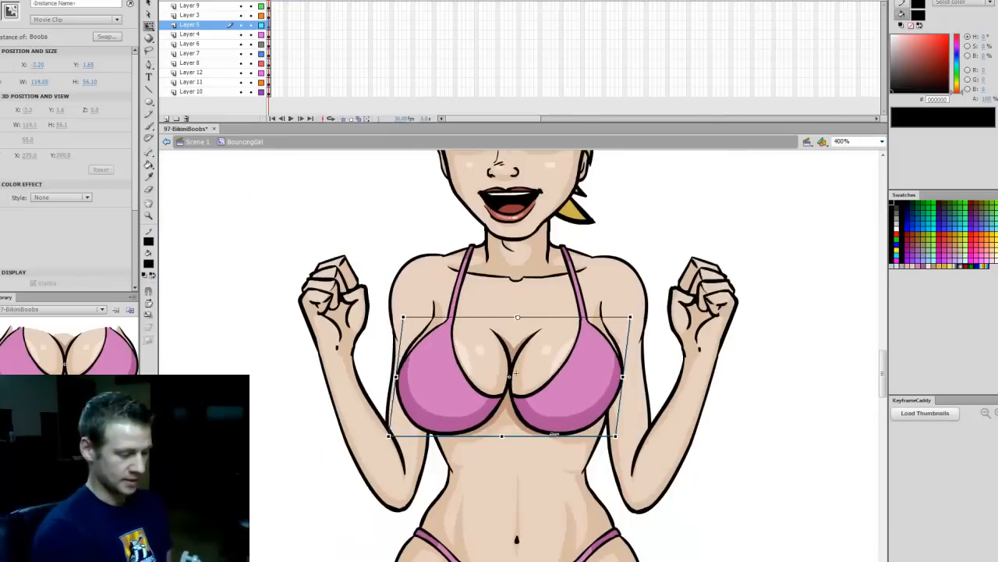
{"action": "key", "text": "ctrl+z"}
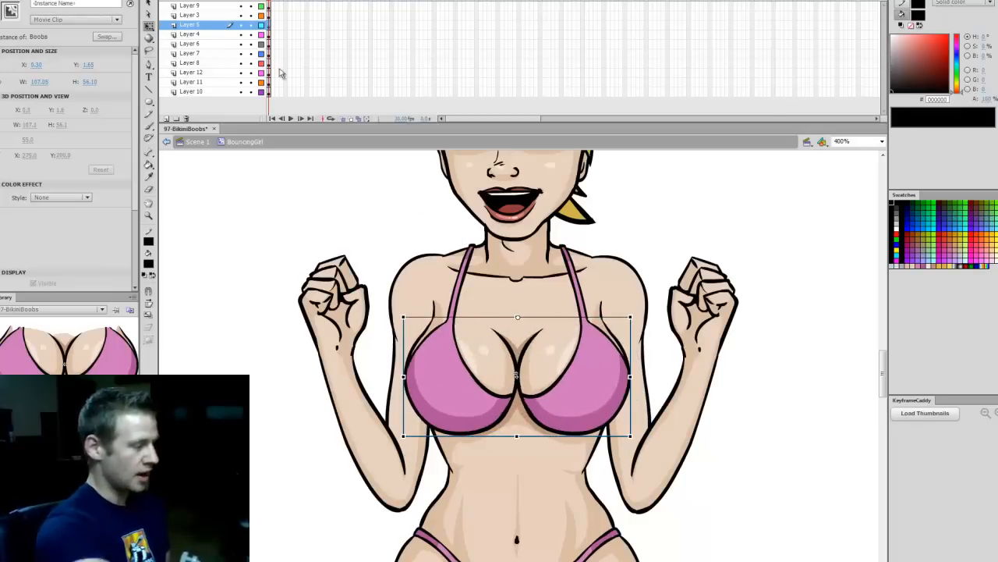
Hide Layers 6, 7, 8, 10, 11 and 12, test moving the Boobs symbol and undo it, and show Layer 4 as outlines
{"action": "left_click_drag", "start_coordinate": [241, 53], "coordinate": [249, 82]}
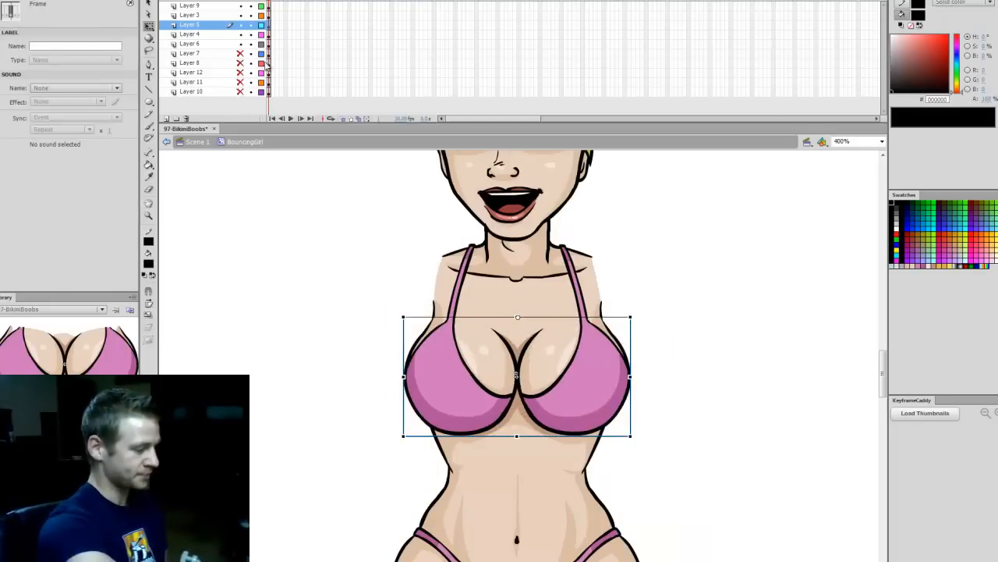
{"action": "left_click", "coordinate": [240, 43]}
{"action": "left_click", "coordinate": [670, 318]}
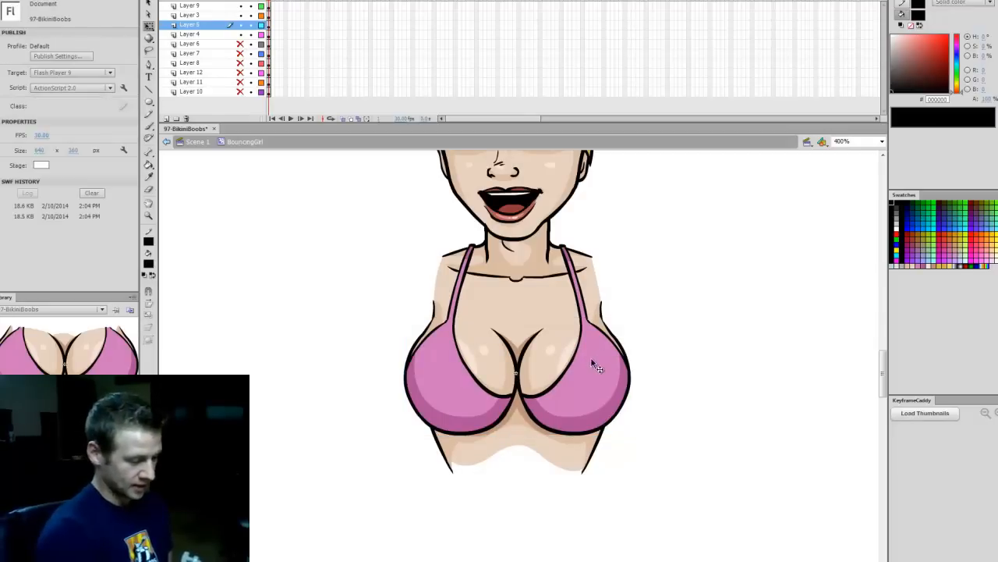
{"action": "left_click_drag", "start_coordinate": [596, 380], "coordinate": [601, 408]}
{"action": "key", "text": "ctrl+z"}
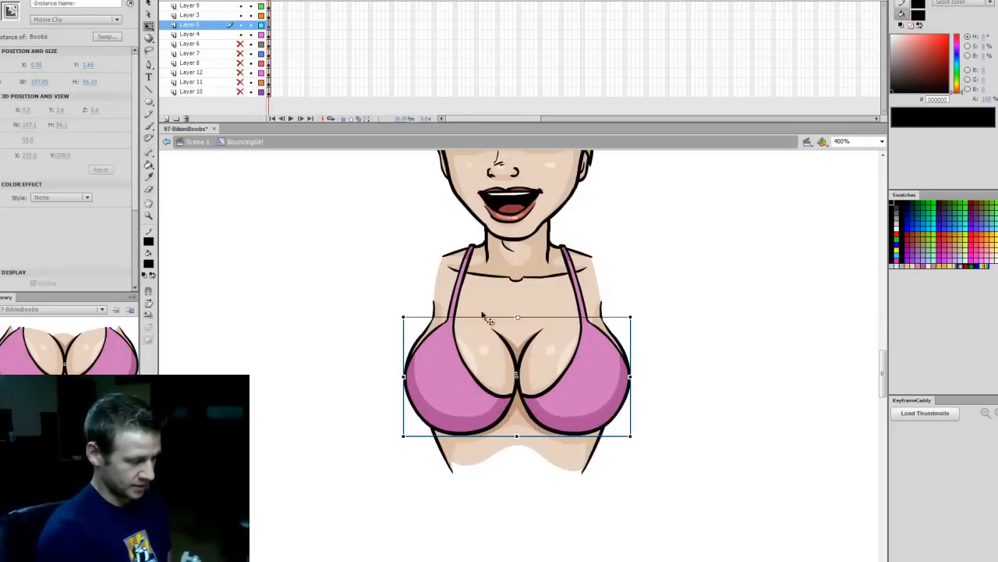
{"action": "left_click", "coordinate": [251, 34]}
{"action": "left_click", "coordinate": [262, 35]}
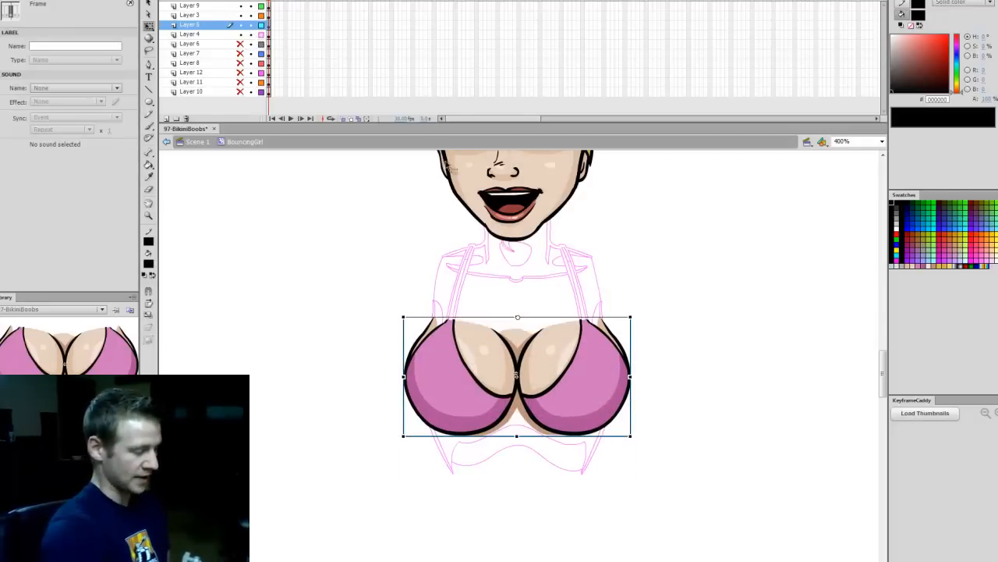
Nudge the Boobs symbol's transformation point slightly below its upper edge, test and undo a skew, and restore the normal display of all layers
{"action": "left_click", "coordinate": [587, 324]}
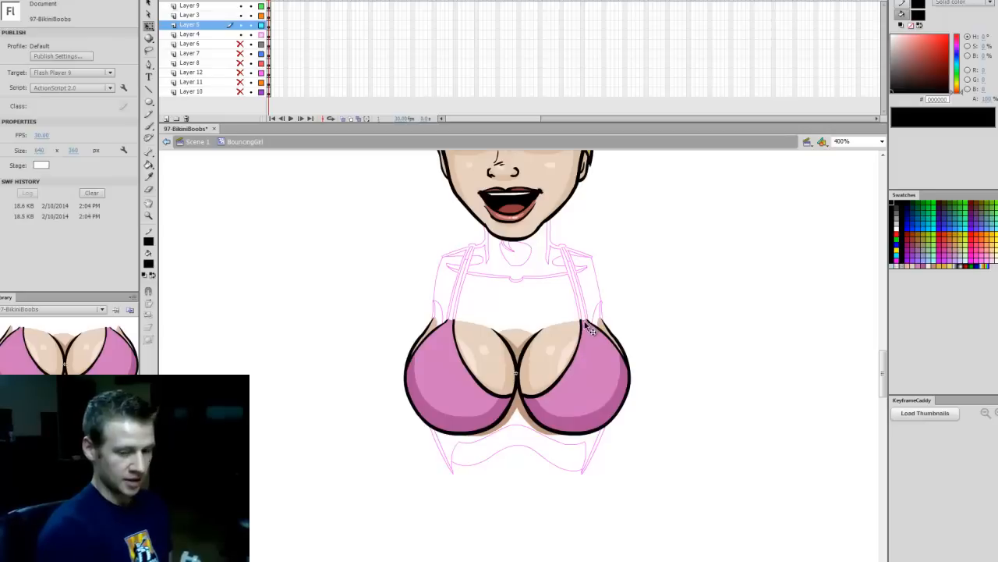
{"action": "key", "text": "z"}
{"action": "key", "text": "b"}
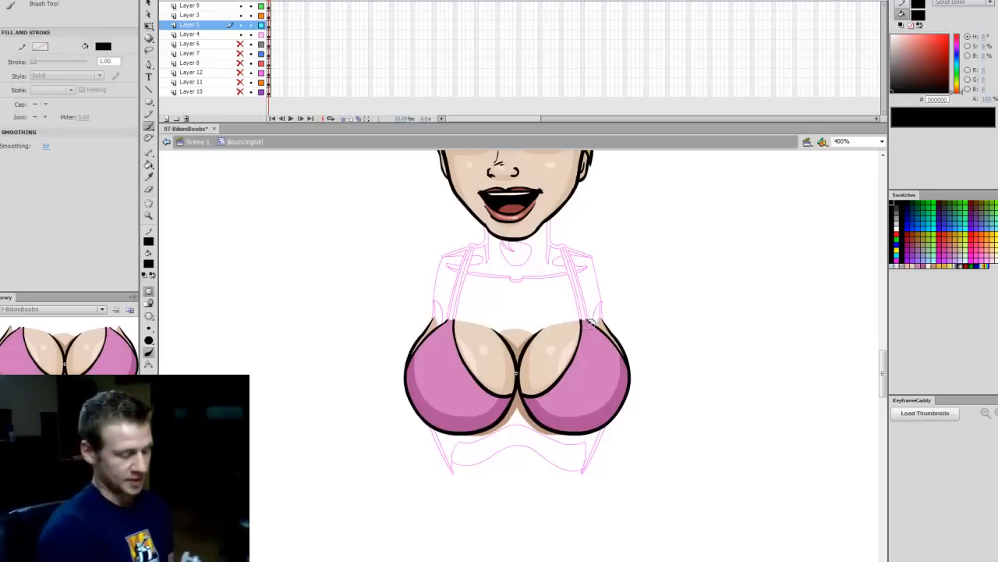
{"action": "key", "text": "q"}
{"action": "left_click", "coordinate": [490, 341]}
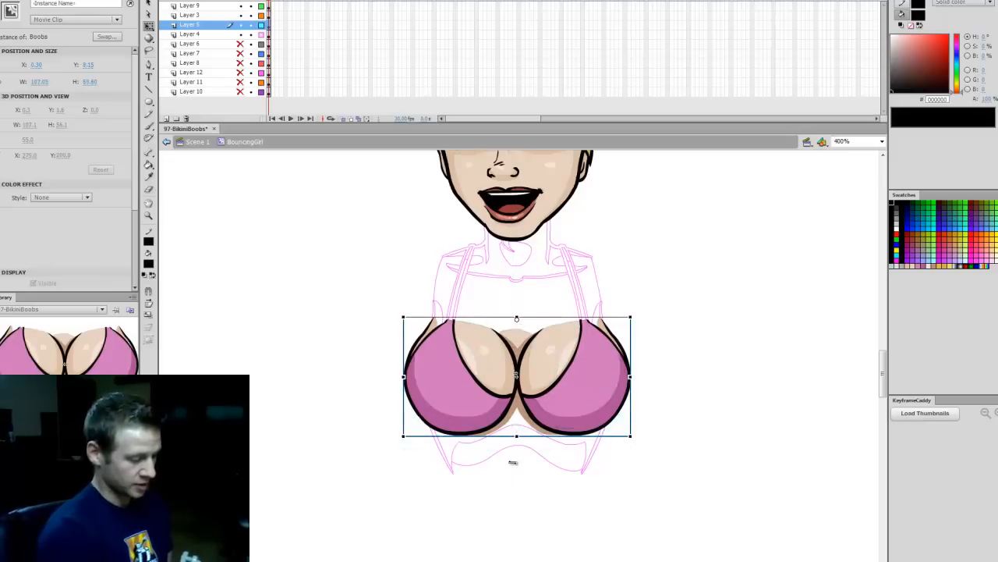
{"action": "left_click_drag", "start_coordinate": [551, 435], "coordinate": [527, 436]}
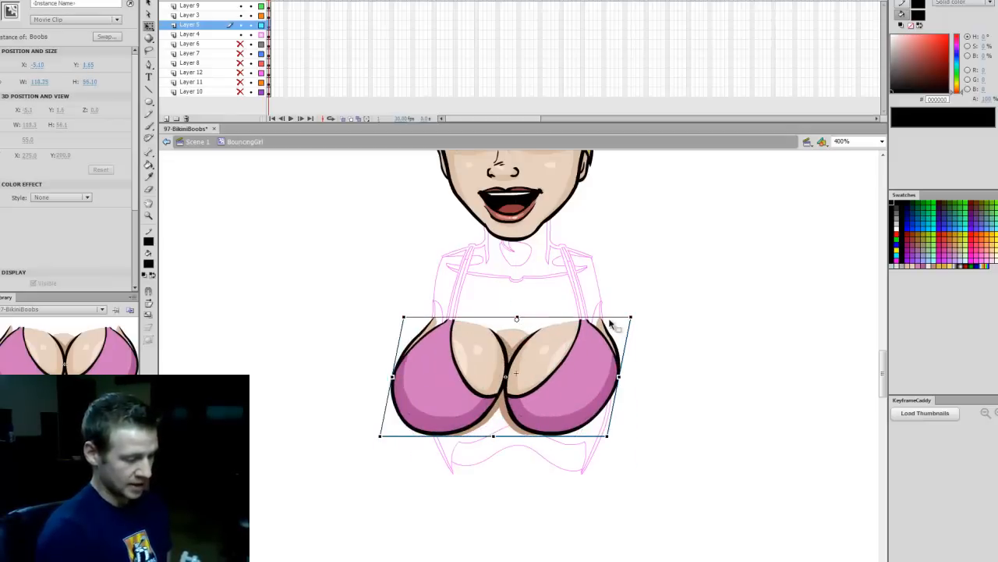
{"action": "key", "text": "ctrl+z"}
{"action": "left_click", "coordinate": [266, 25]}
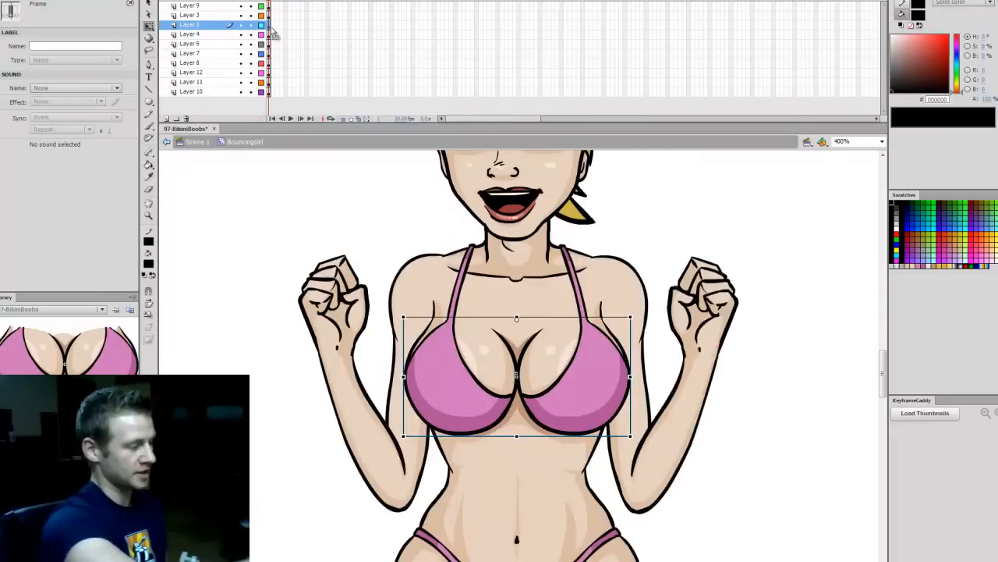
Convert the head artwork on Layer 3 into a Movie Clip symbol named Head
{"action": "left_click", "coordinate": [266, 15]}
{"action": "left_click_drag", "start_coordinate": [884, 368], "coordinate": [892, 341]}
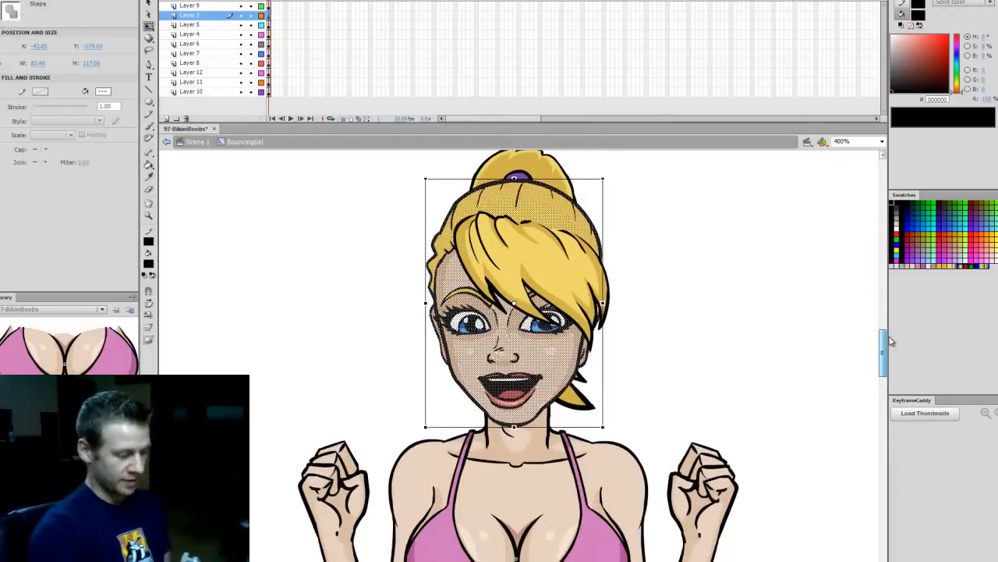
{"action": "key", "text": "F8"}
{"action": "type", "text": "Head"}
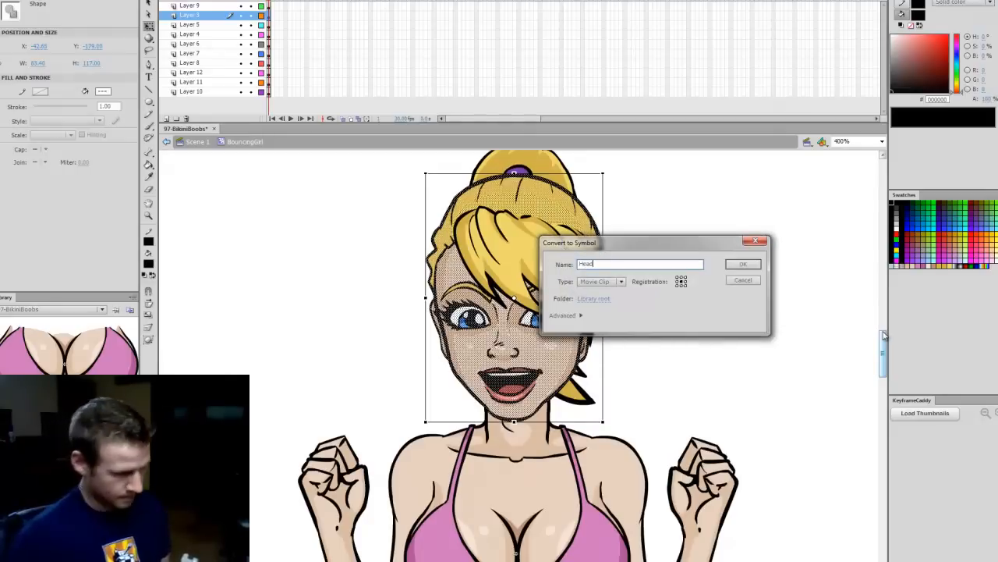
{"action": "key", "text": "Return"}
Inside the Head symbol, shorten the lower half of the face slightly by raising the chin, and add a new layer above Layer 1
{"action": "double_click", "coordinate": [597, 351]}
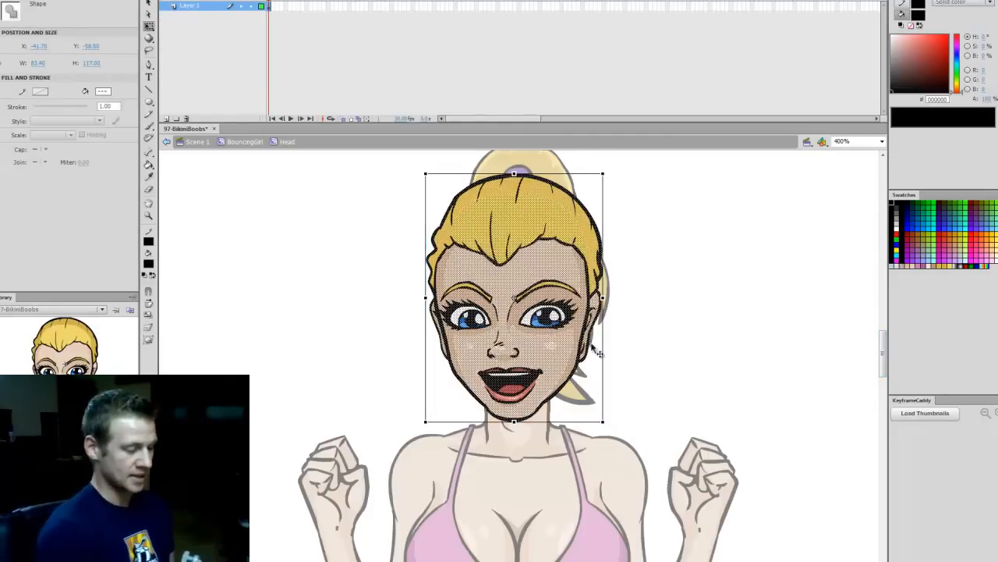
{"action": "left_click_drag", "start_coordinate": [414, 468], "coordinate": [616, 342]}
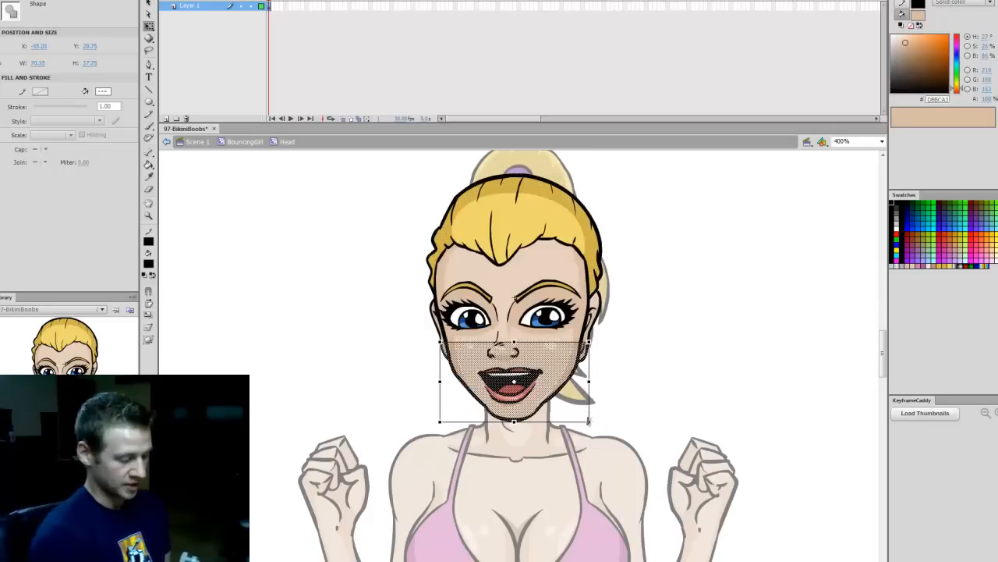
{"action": "left_click_drag", "start_coordinate": [588, 422], "coordinate": [595, 416]}
{"action": "left_click_drag", "start_coordinate": [515, 419], "coordinate": [514, 415]}
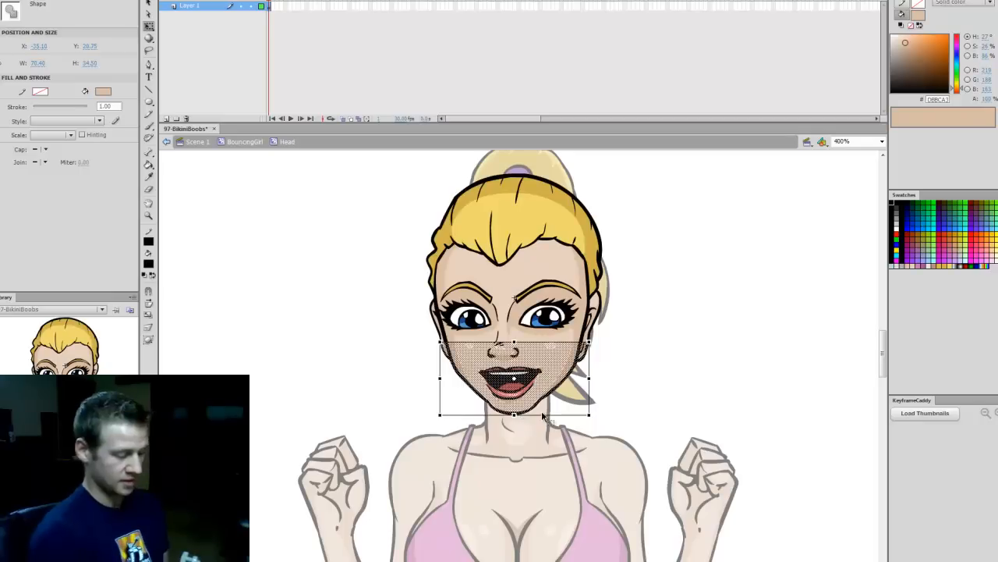
{"action": "left_click", "coordinate": [630, 348]}
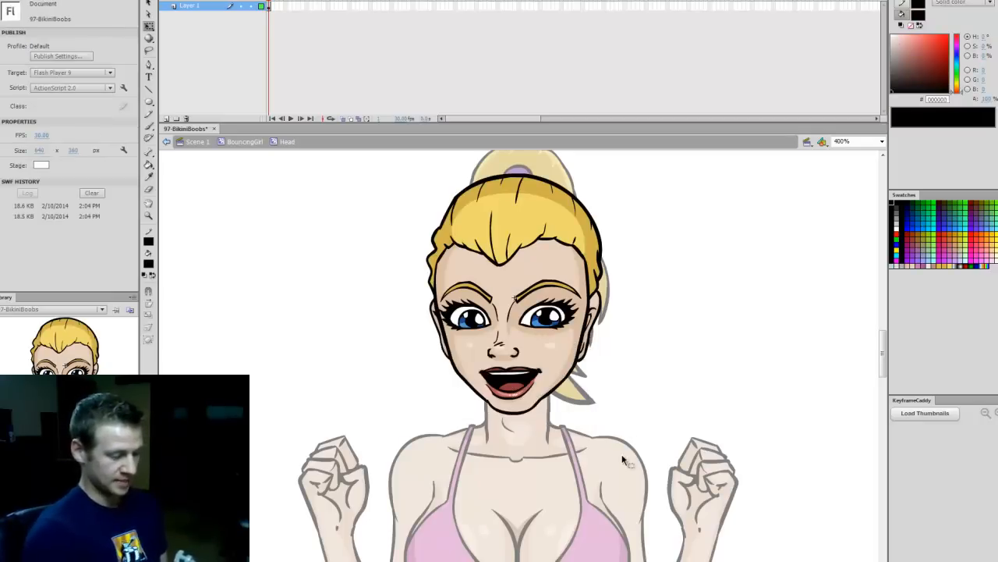
{"action": "left_click", "coordinate": [536, 394]}
{"action": "left_click", "coordinate": [660, 364]}
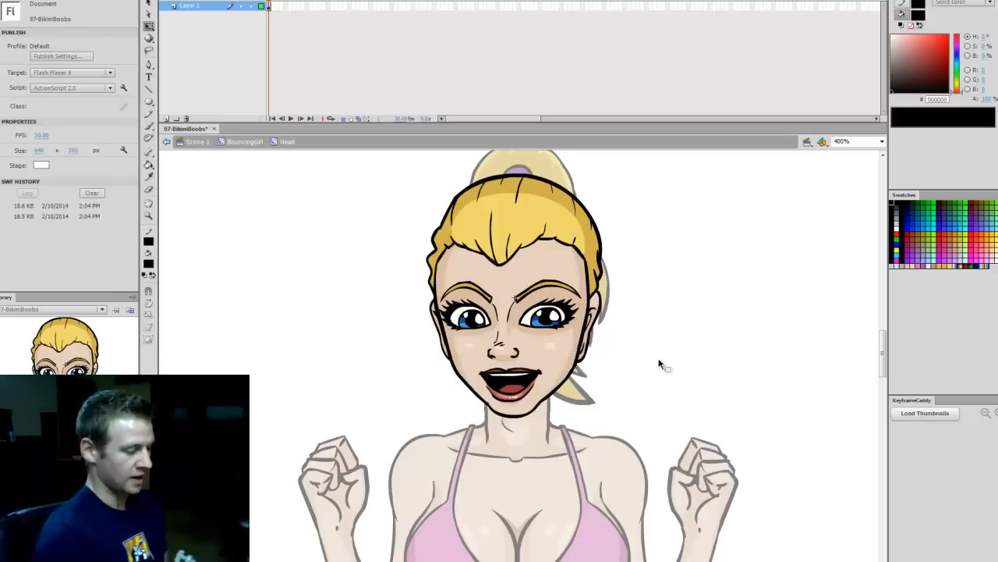
{"action": "left_click", "coordinate": [166, 118]}
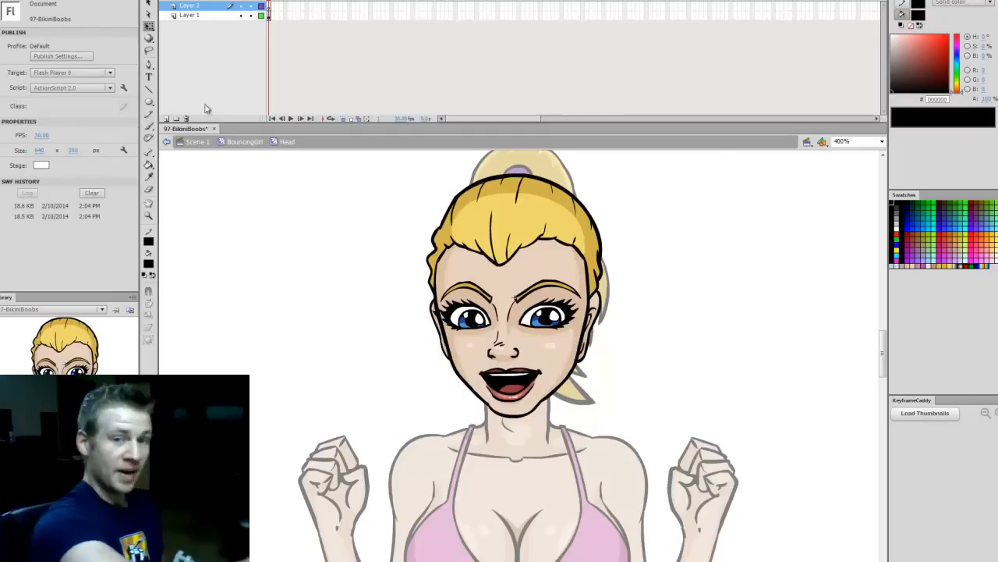
Set up the Oval tool with a white-to-black radial gradient fill and no stroke
{"action": "left_click", "coordinate": [149, 102]}
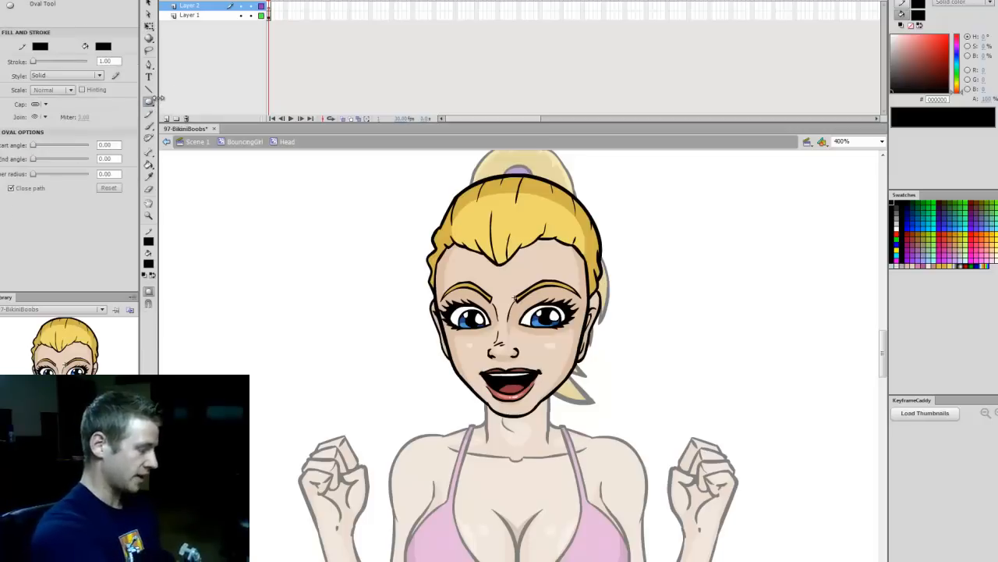
{"action": "left_click", "coordinate": [149, 264]}
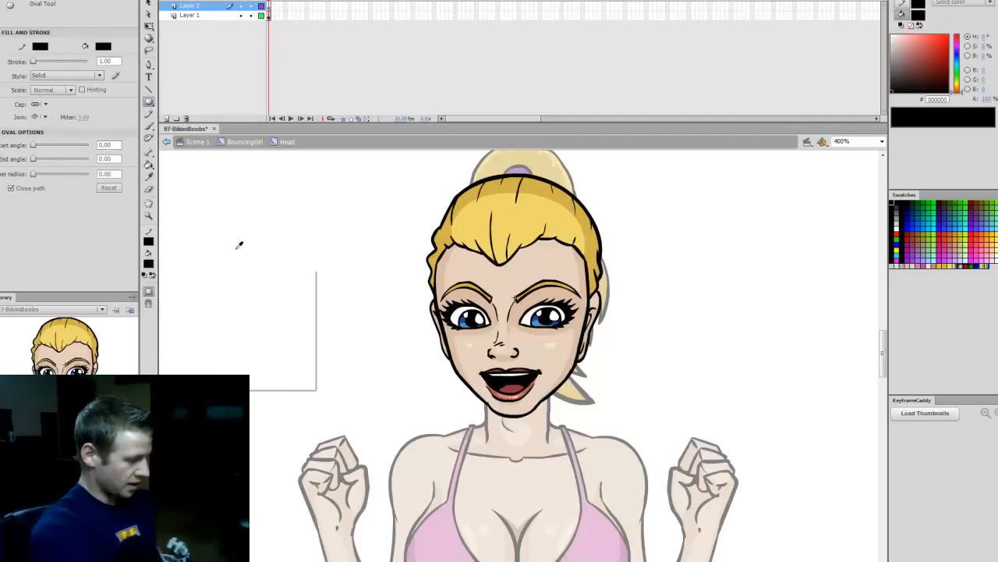
{"action": "left_click", "coordinate": [260, 379]}
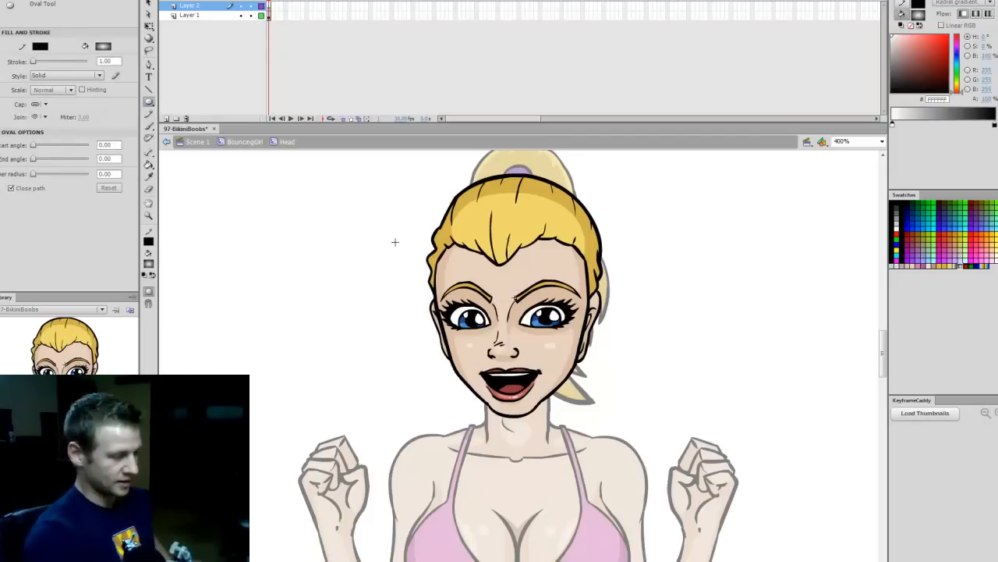
{"action": "left_click", "coordinate": [149, 241]}
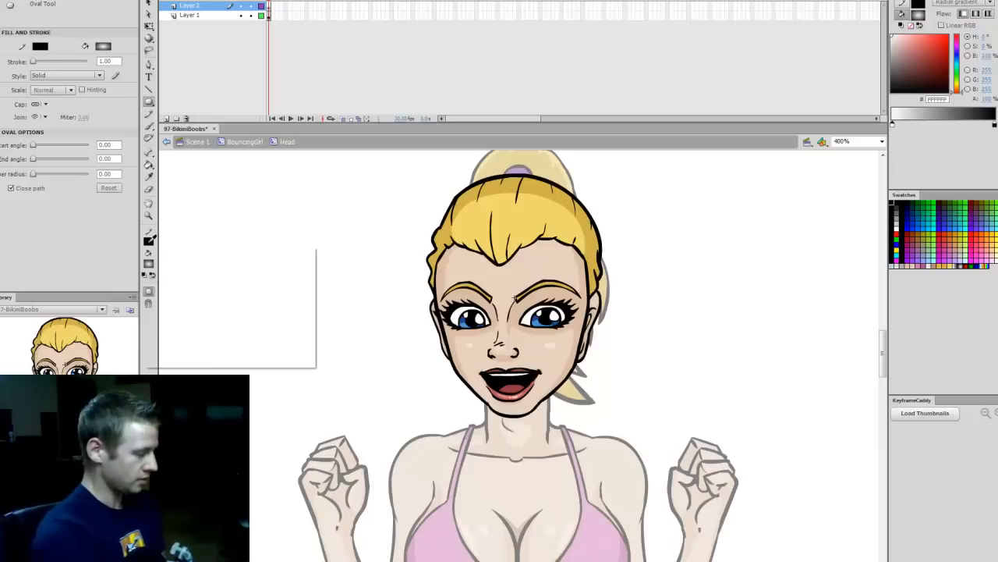
{"action": "left_click", "coordinate": [297, 253]}
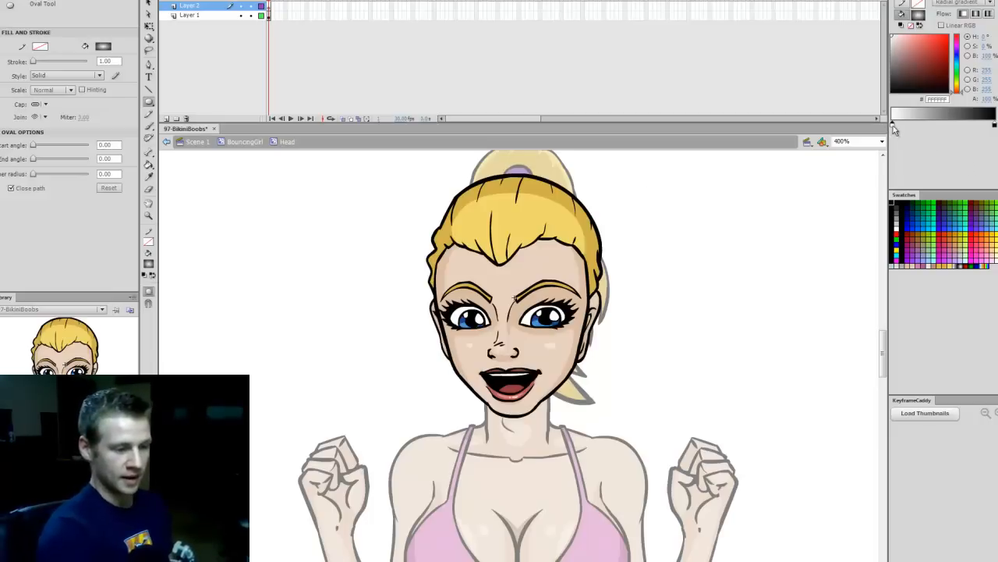
Set the radial gradient's inner stop to red D90000 with 10% alpha
{"action": "left_click", "coordinate": [893, 124]}
{"action": "left_click", "coordinate": [947, 43]}
{"action": "left_click", "coordinate": [986, 98]}
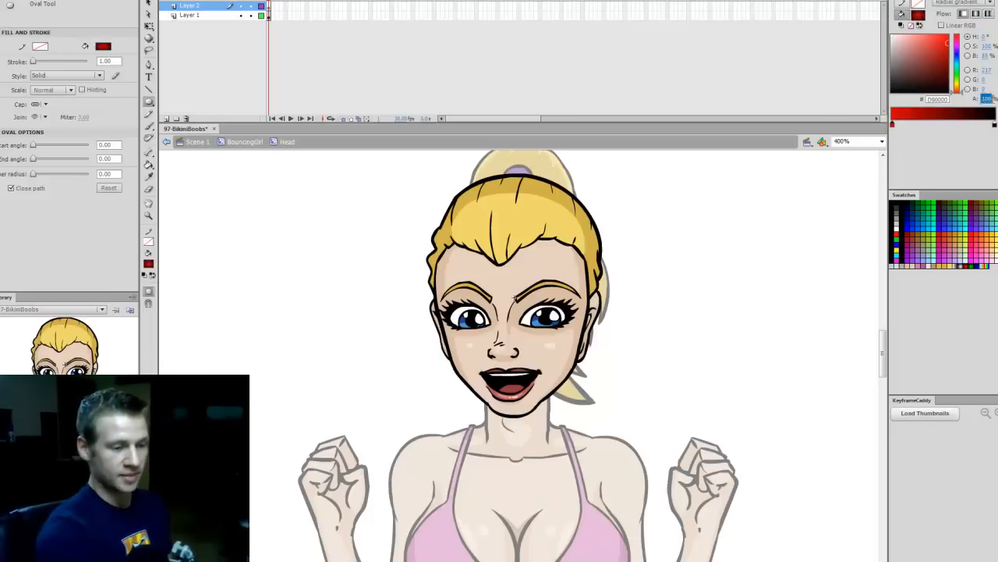
{"action": "type", "text": "10"}
{"action": "key", "text": "Return"}
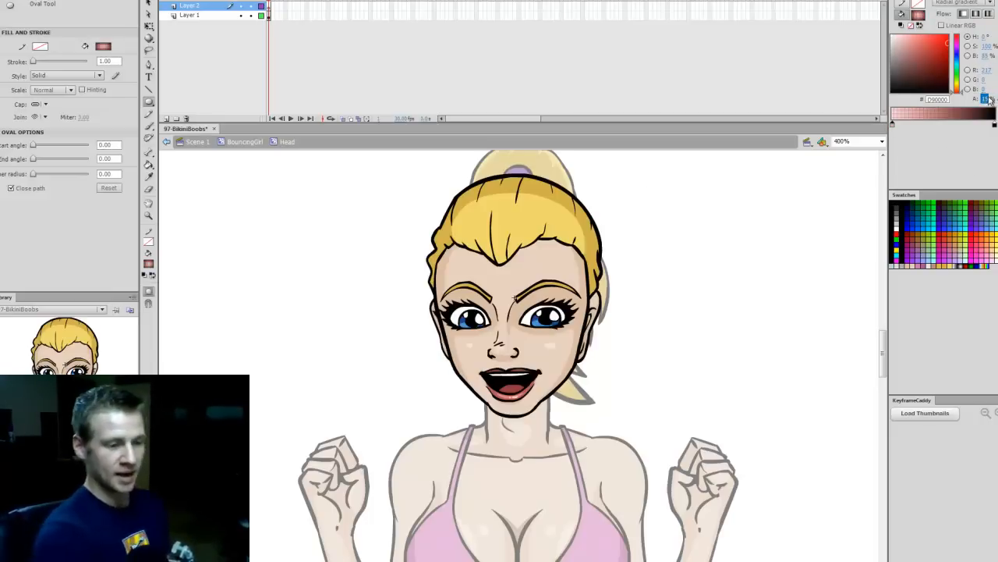
Set the radial gradient's outer stop to red FF0000 with 0% alpha
{"action": "left_click", "coordinate": [994, 125]}
{"action": "left_click", "coordinate": [949, 36]}
{"action": "left_click", "coordinate": [987, 98]}
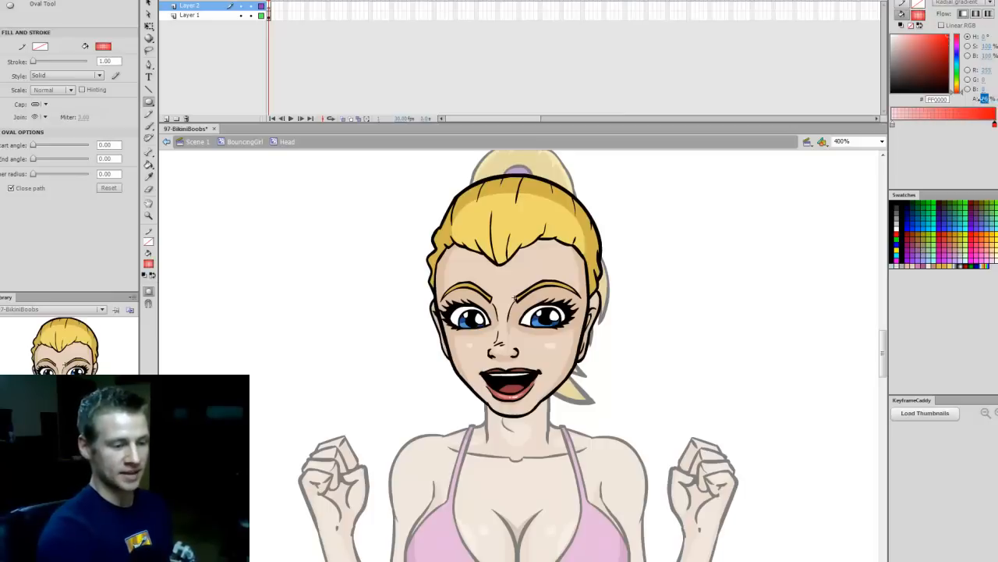
{"action": "type", "text": "0"}
{"action": "key", "text": "Return"}
Draw a gradient circle about 60 px wide beside the head, test deleting it and undo the deletion
{"action": "left_click_drag", "start_coordinate": [621, 198], "coordinate": [750, 327]}
{"action": "key", "text": "v"}
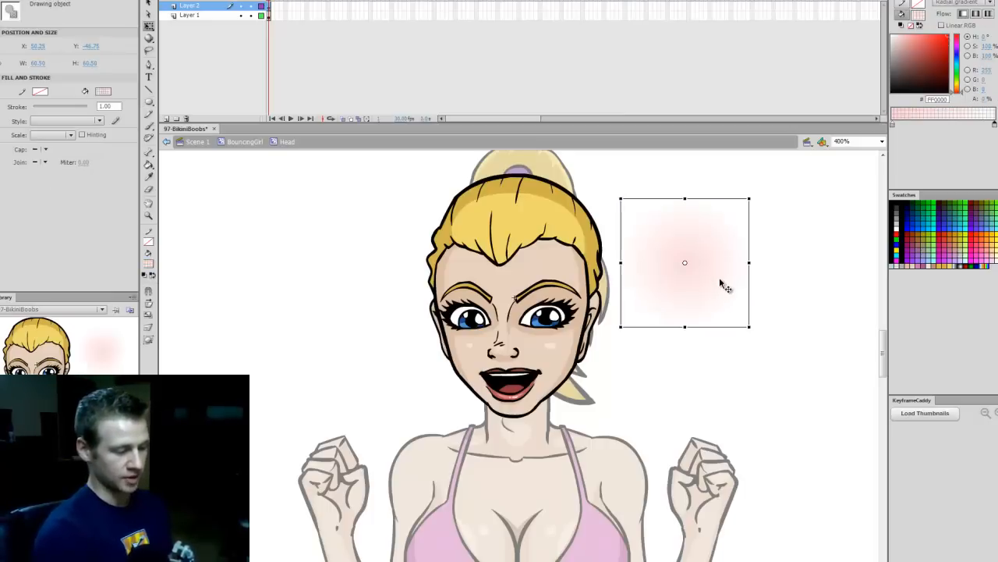
{"action": "key", "text": "Delete"}
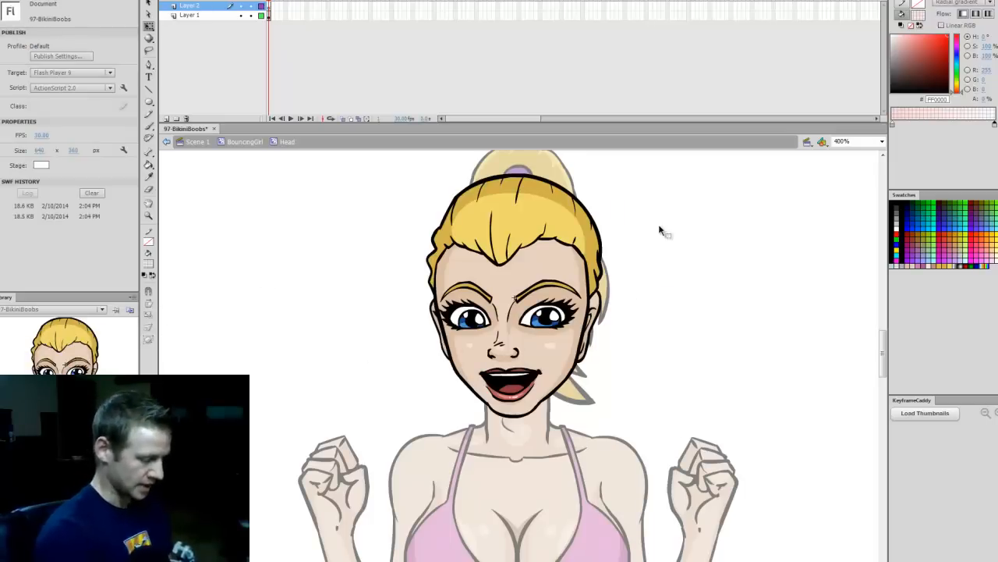
{"action": "key", "text": "ctrl+z"}
Shrink the gradient circle to about 35 px and place it as blush on one cheek, with a copy on the other cheek
{"action": "left_click_drag", "start_coordinate": [750, 198], "coordinate": [704, 246]}
{"action": "left_click_drag", "start_coordinate": [687, 314], "coordinate": [592, 393]}
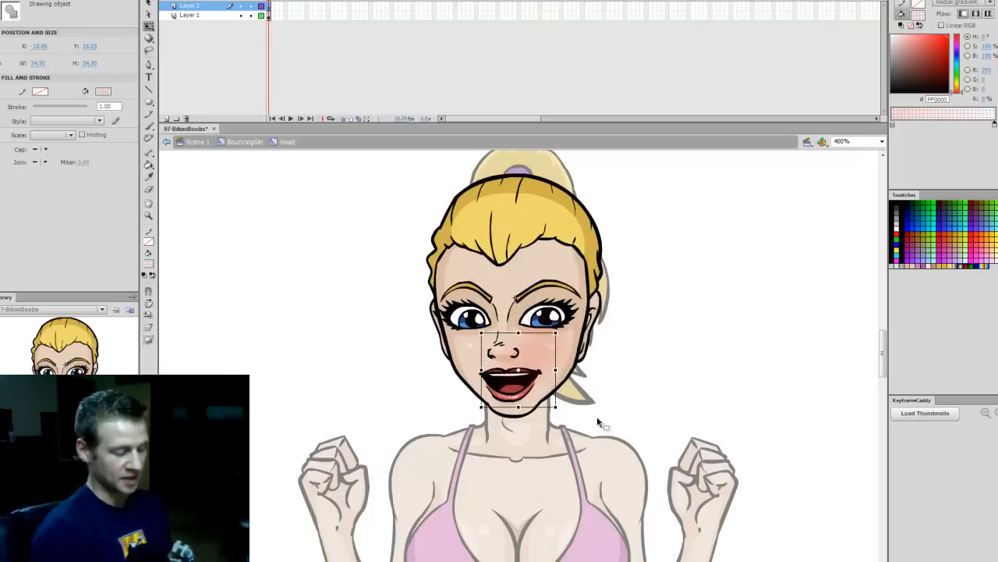
{"action": "key", "text": "v"}
{"action": "left_click_drag", "start_coordinate": [568, 361], "coordinate": [494, 363]}
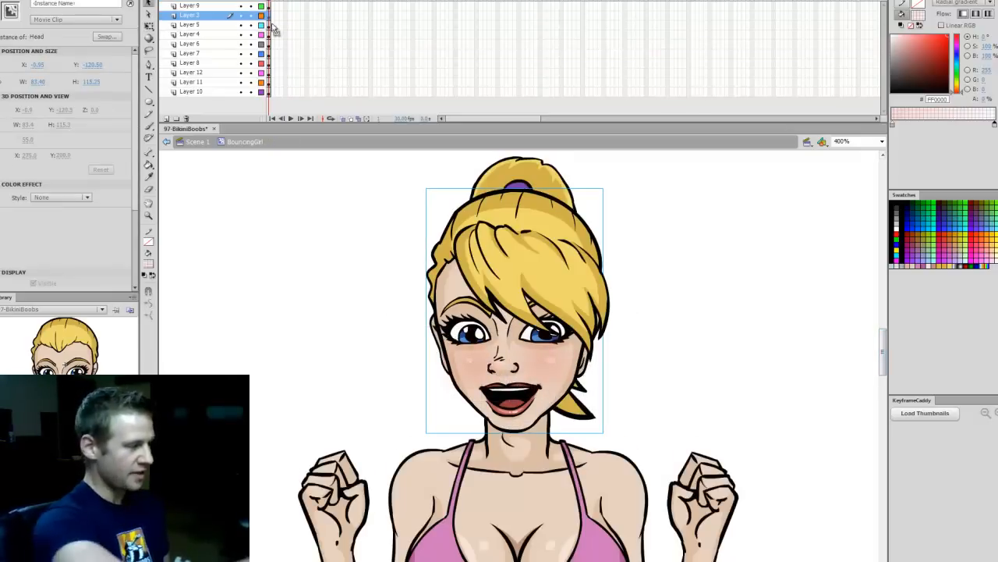
Back in the BouncingGirl symbol, convert the front hair artwork on Layer 9 into a Movie Clip symbol named HairFront
{"action": "left_click", "coordinate": [270, 6]}
{"action": "key", "text": "q"}
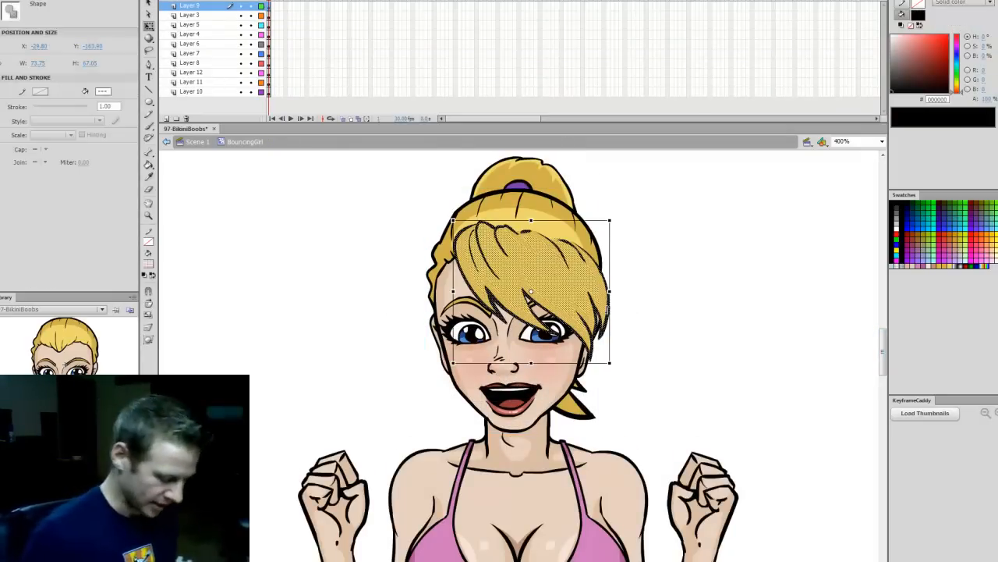
{"action": "key", "text": "F8"}
{"action": "type", "text": "H"}
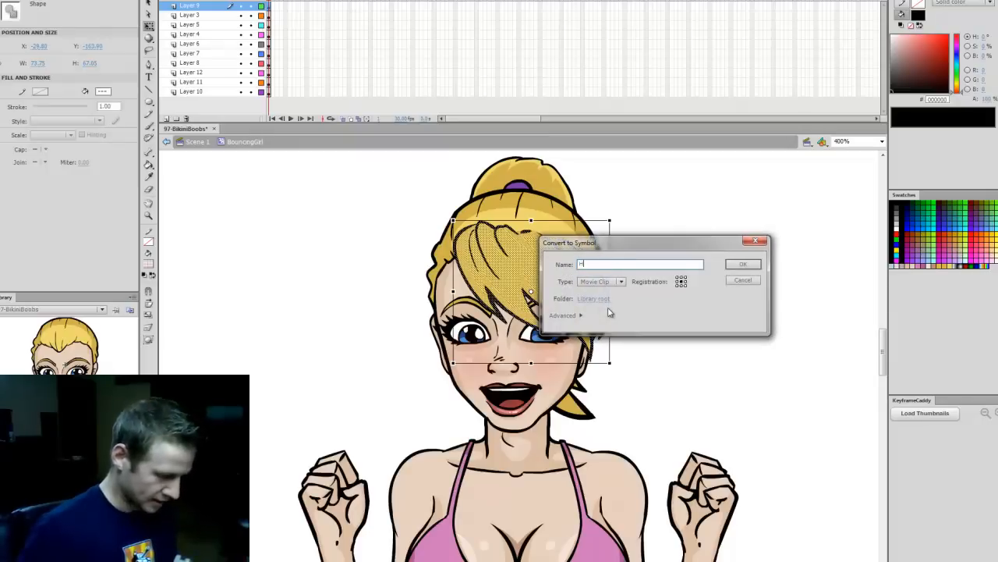
{"action": "type", "text": "air"}
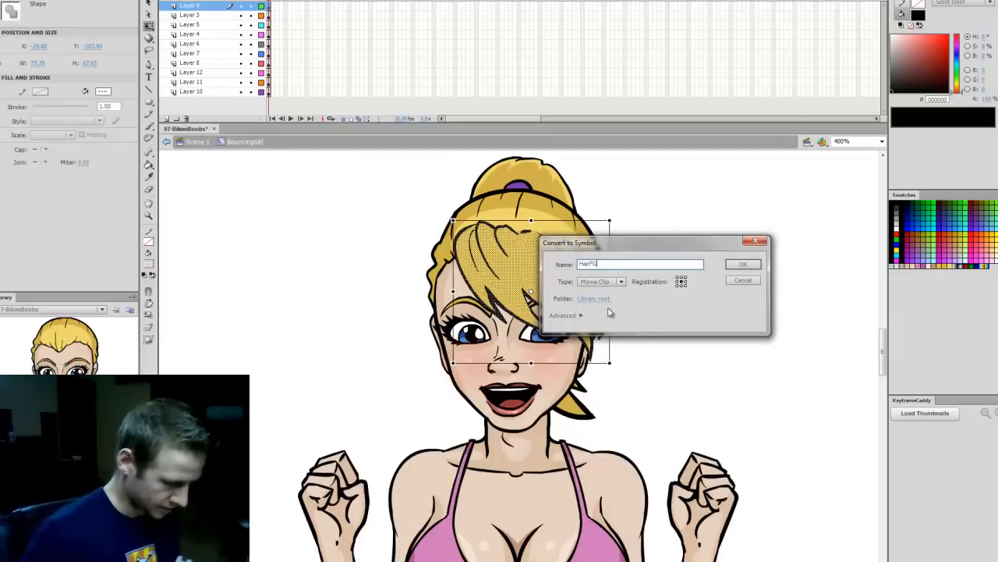
{"action": "type", "text": "Front"}
{"action": "key", "text": "Return"}
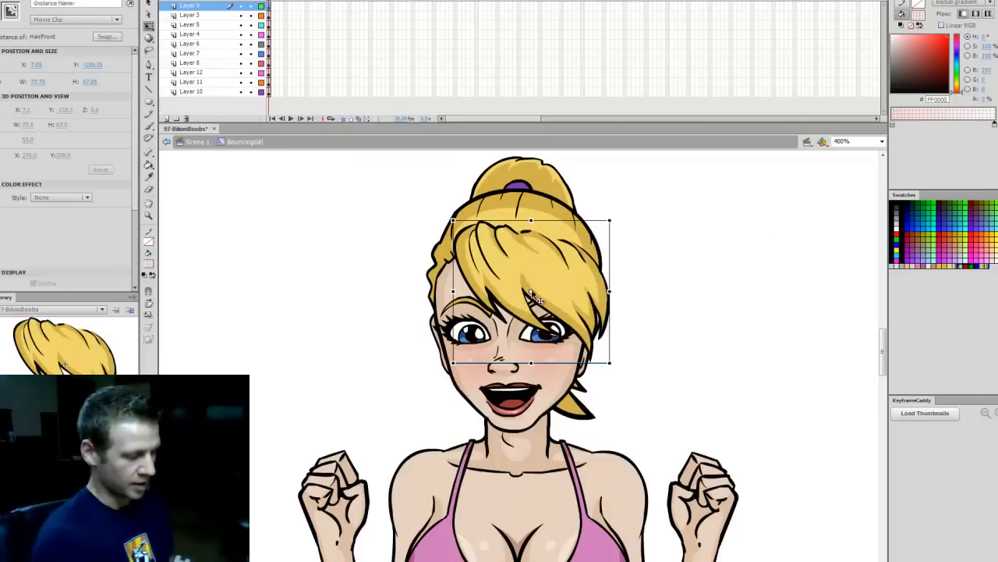
Move the HairFront symbol's transformation point to the upper part of the hair, then test and undo a skew
{"action": "left_click_drag", "start_coordinate": [508, 250], "coordinate": [508, 246]}
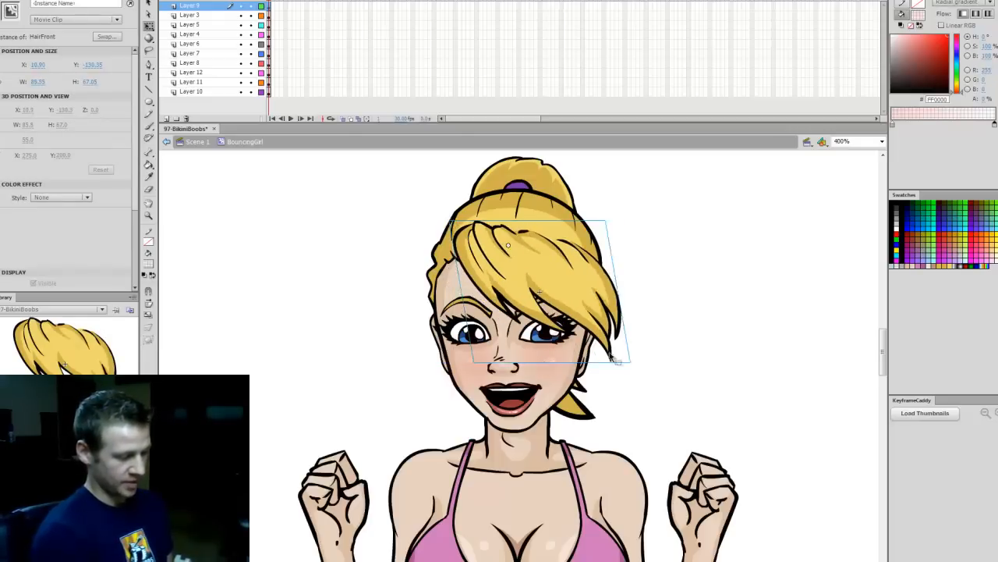
{"action": "mouse_move", "coordinate": [613, 363]}
{"action": "left_mouse_down"}
{"action": "mouse_move", "coordinate": [600, 359]}
{"action": "mouse_move", "coordinate": [615, 362]}
{"action": "mouse_move", "coordinate": [613, 352]}
{"action": "left_mouse_up"}
{"action": "left_click", "coordinate": [849, 194]}
{"action": "left_click", "coordinate": [858, 142]}
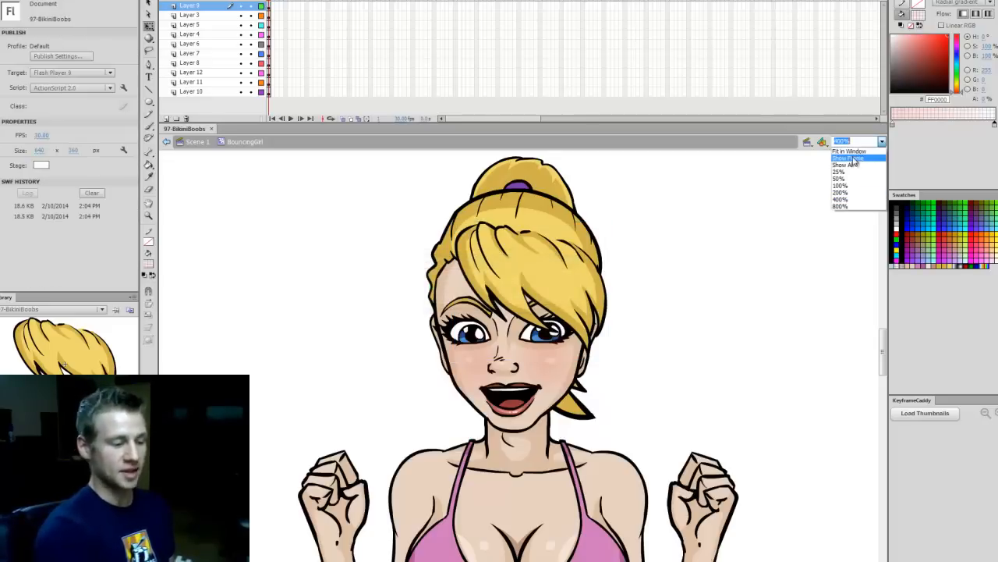
{"action": "left_click", "coordinate": [854, 159]}
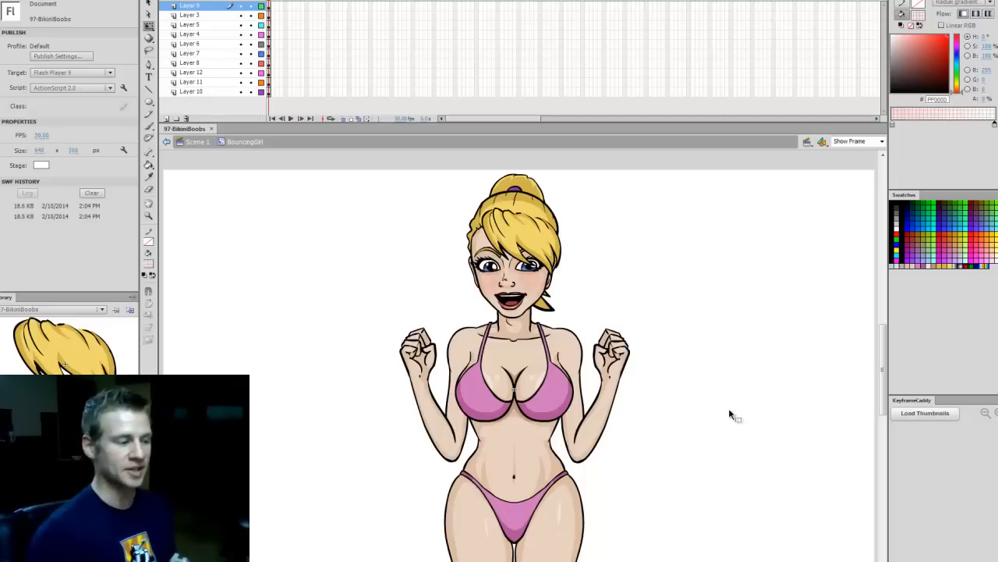
Reset the fill colour from the radial gradient to solid black
{"action": "left_click", "coordinate": [897, 203]}
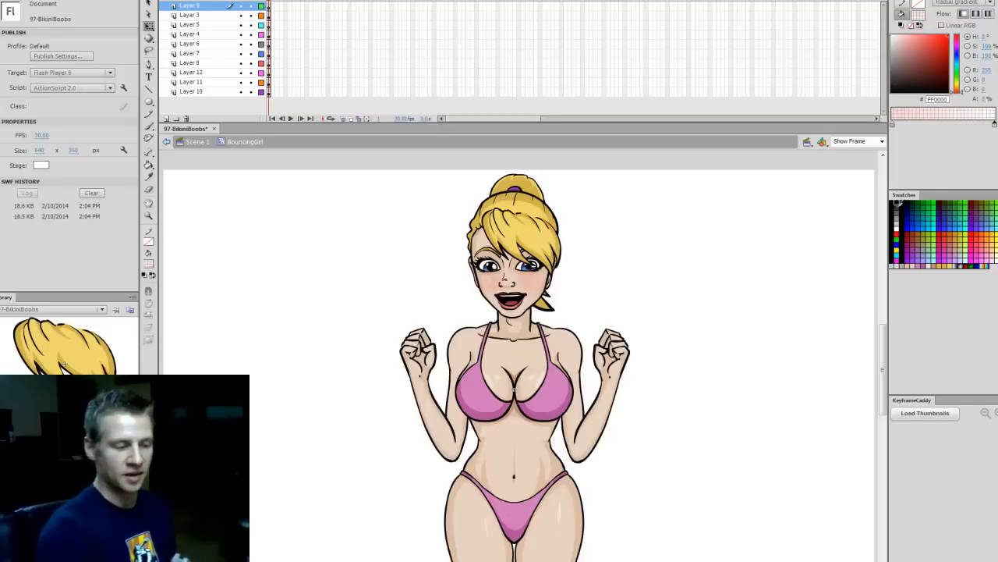
{"action": "left_click", "coordinate": [918, 16]}
{"action": "left_click", "coordinate": [851, 43]}
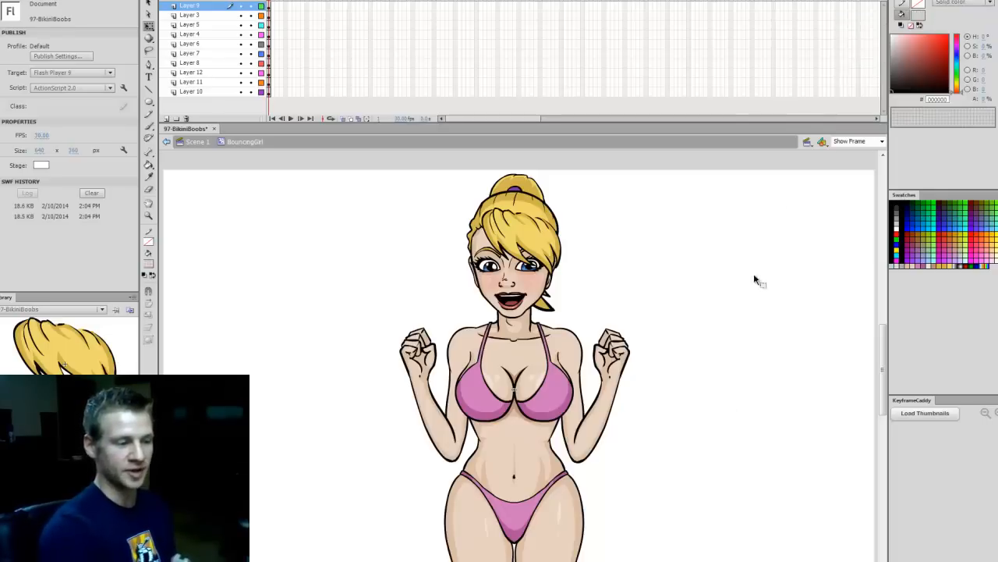
{"action": "left_click", "coordinate": [897, 204]}
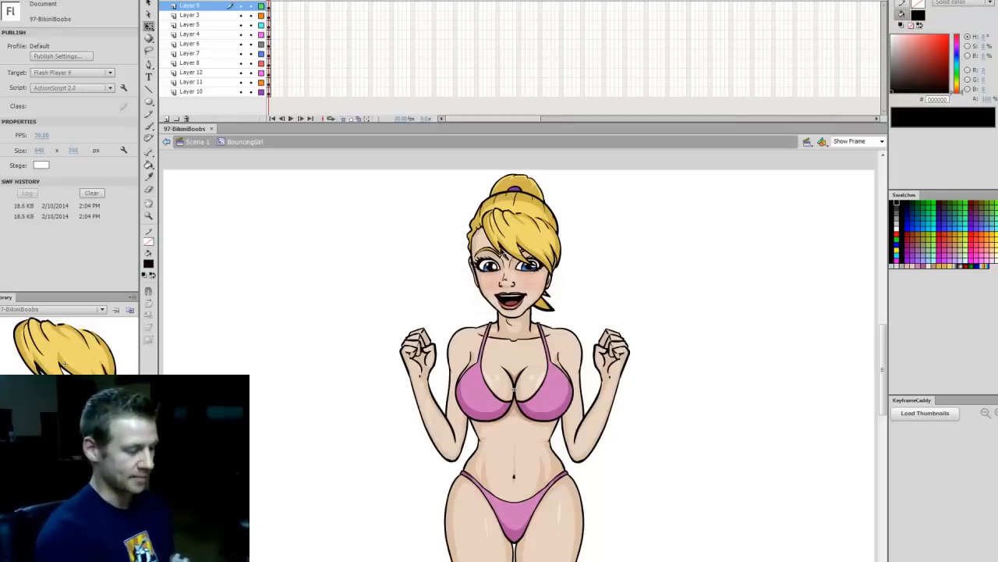
Insert keyframes at frame 2 on all layers from Layer 9 to Layer 10, and save the file
{"action": "left_click", "coordinate": [555, 300]}
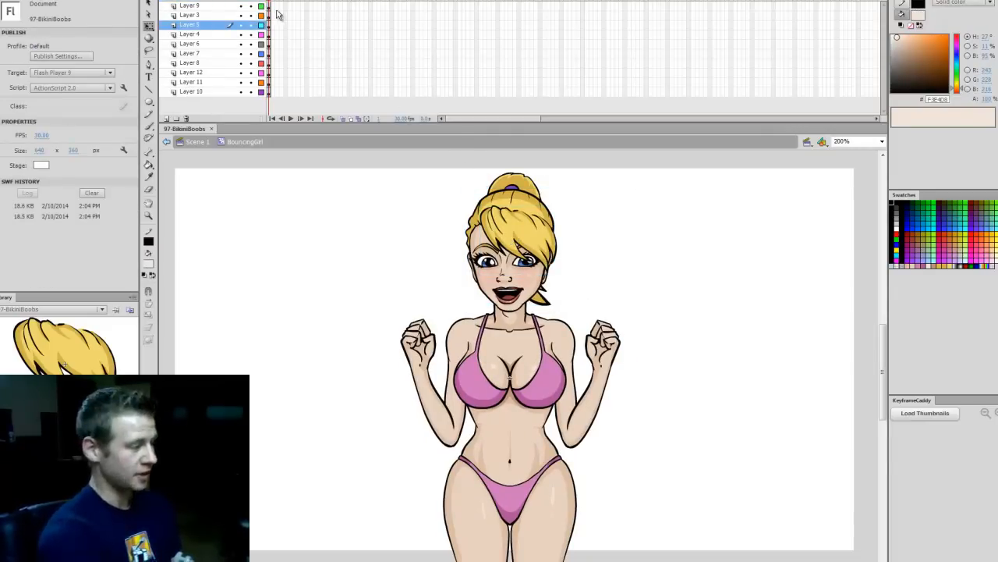
{"action": "left_click", "coordinate": [272, 92]}
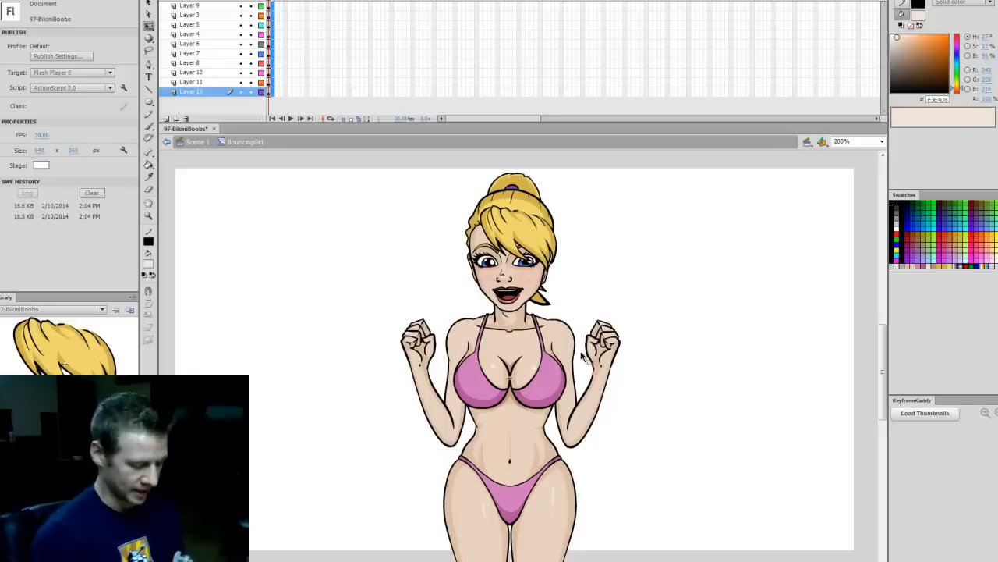
{"action": "key", "text": "ctrl+a"}
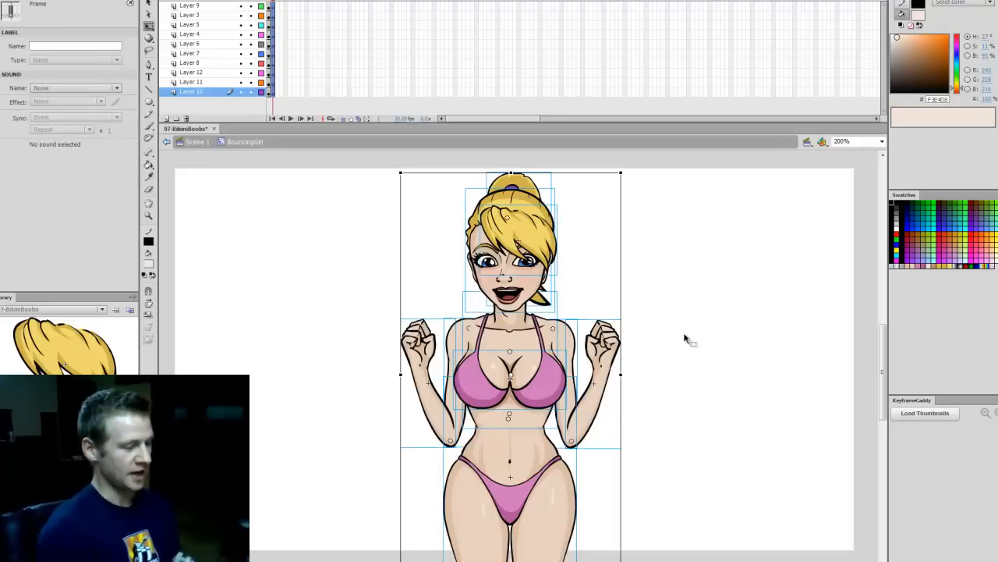
{"action": "left_click", "coordinate": [719, 366]}
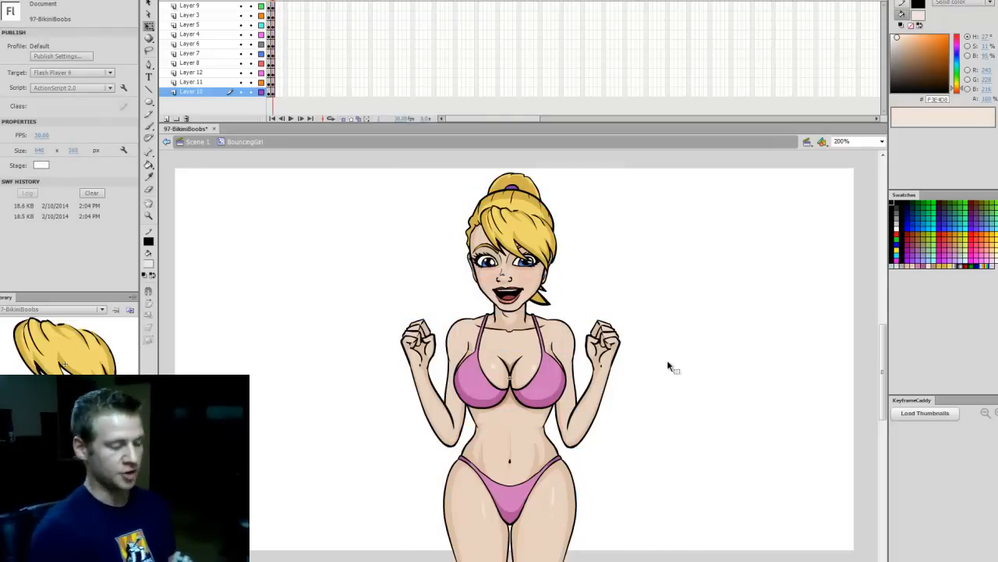
{"action": "key", "text": "ctrl+s"}
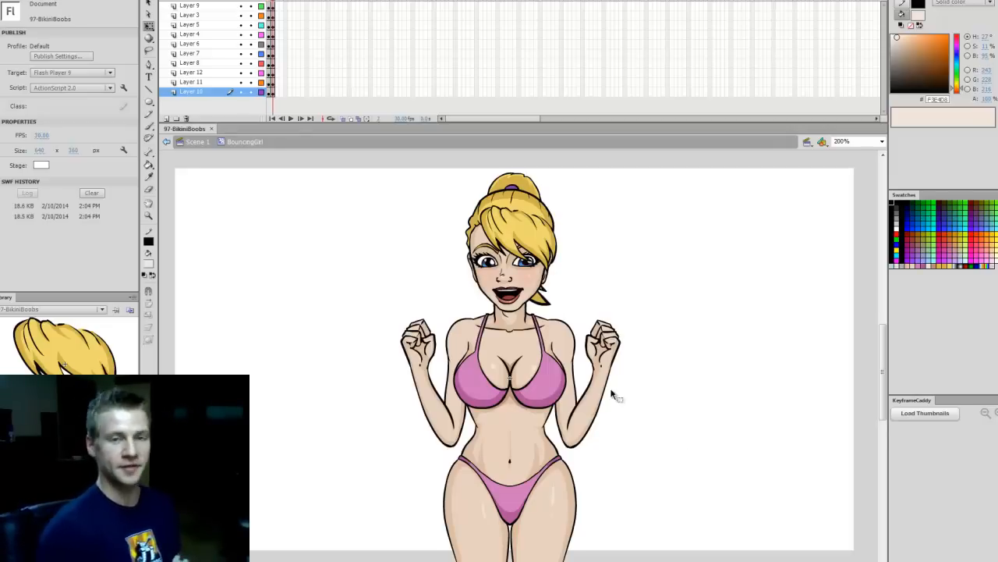
On frame 2, select all body parts except the LowerBody symbol, test moving them together and undo the move
{"action": "left_click", "coordinate": [554, 467]}
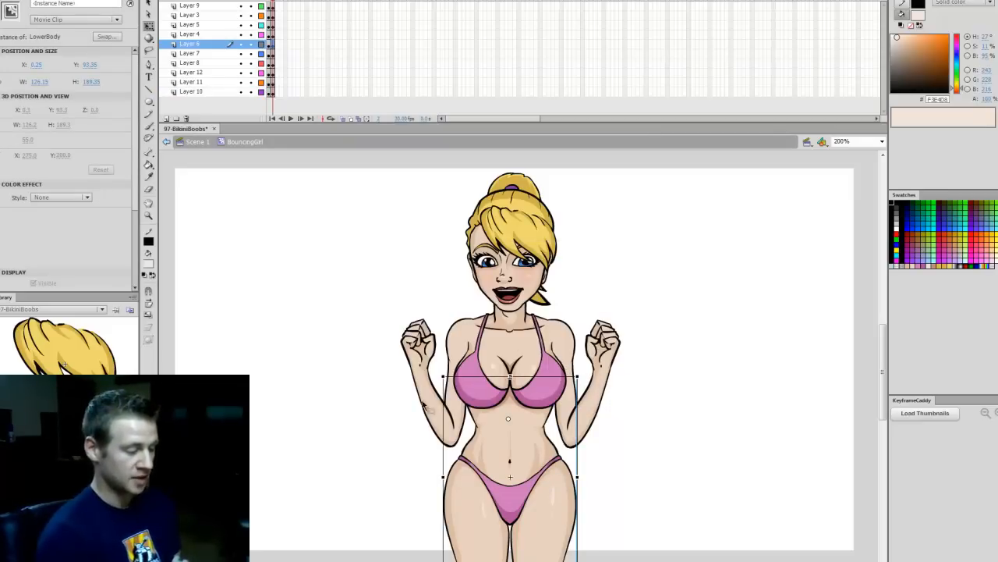
{"action": "key", "text": "ctrl+a"}
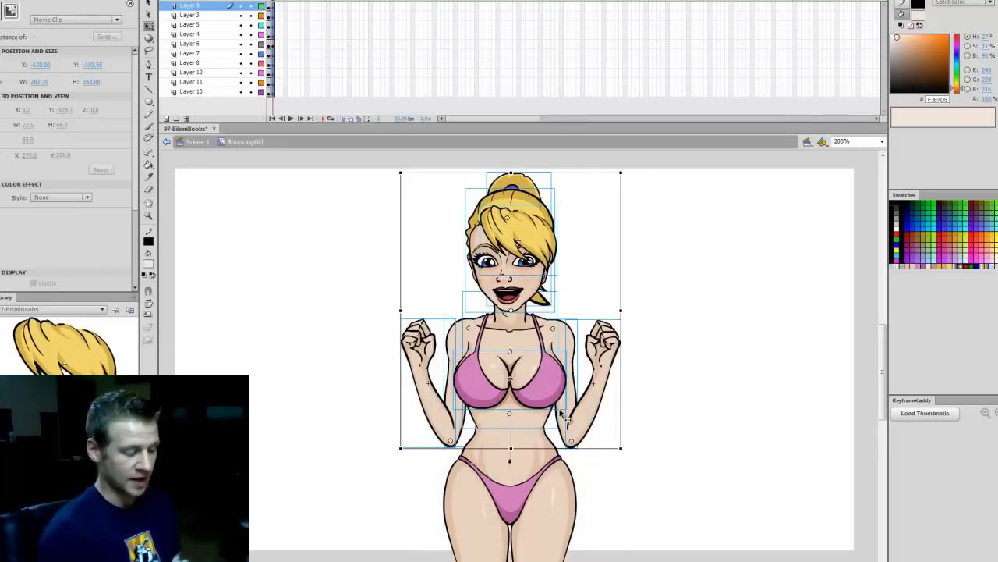
{"action": "left_click_drag", "start_coordinate": [583, 388], "coordinate": [725, 361]}
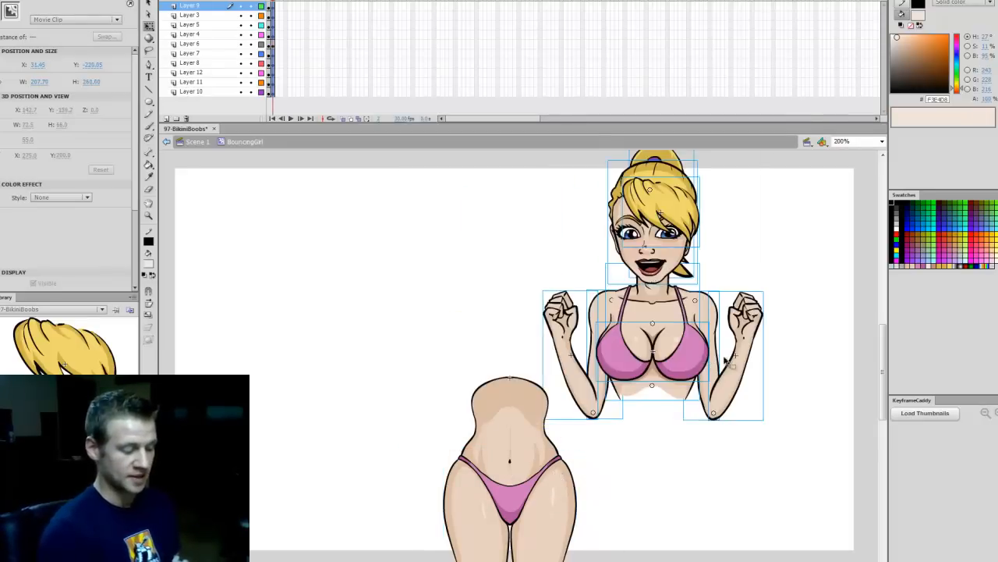
{"action": "key", "text": "ctrl+z"}
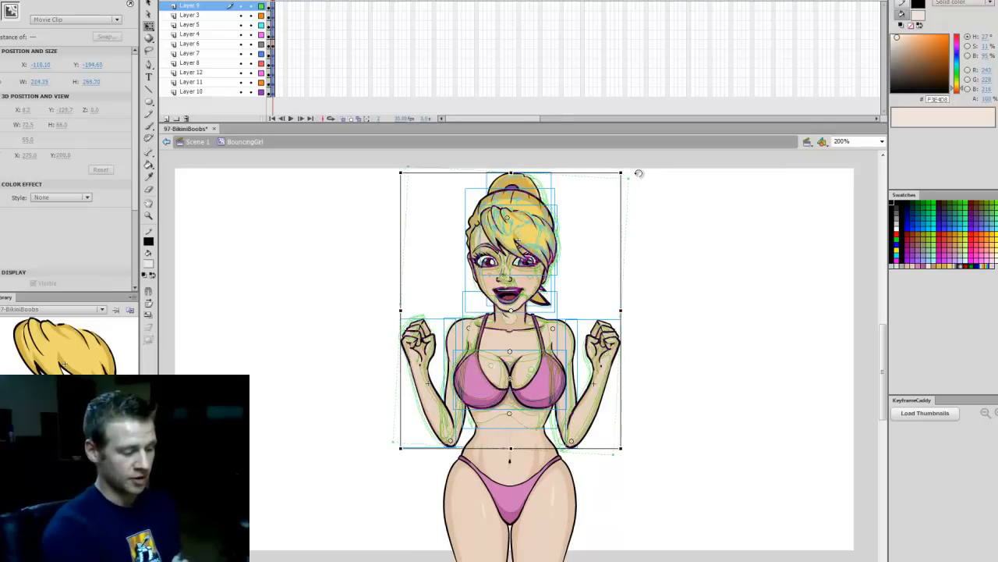
Rotate the selected upper-body parts slightly clockwise on frame 2 and nudge them to line up with the waist
{"action": "left_click_drag", "start_coordinate": [628, 170], "coordinate": [647, 183]}
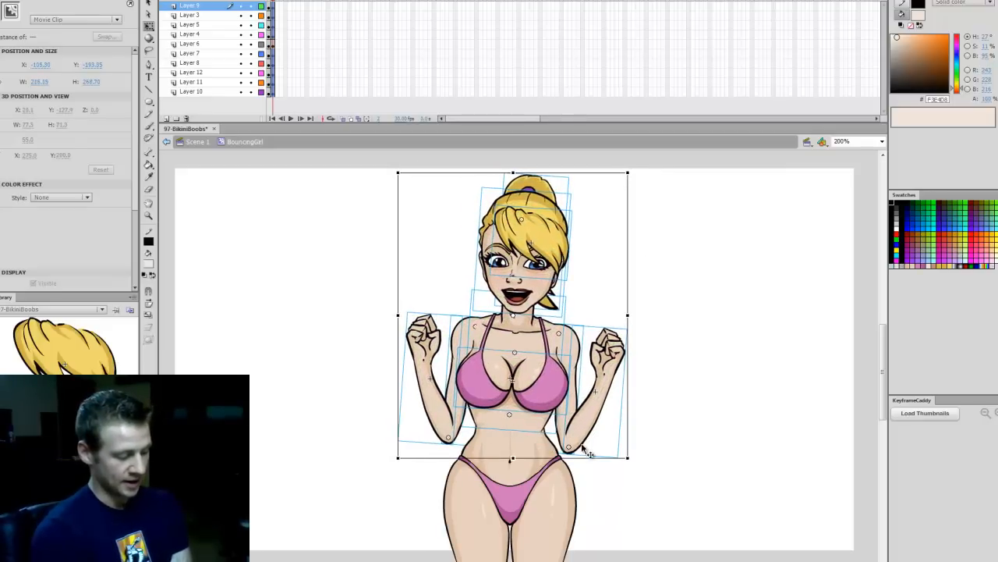
{"action": "left_click_drag", "start_coordinate": [611, 455], "coordinate": [626, 453]}
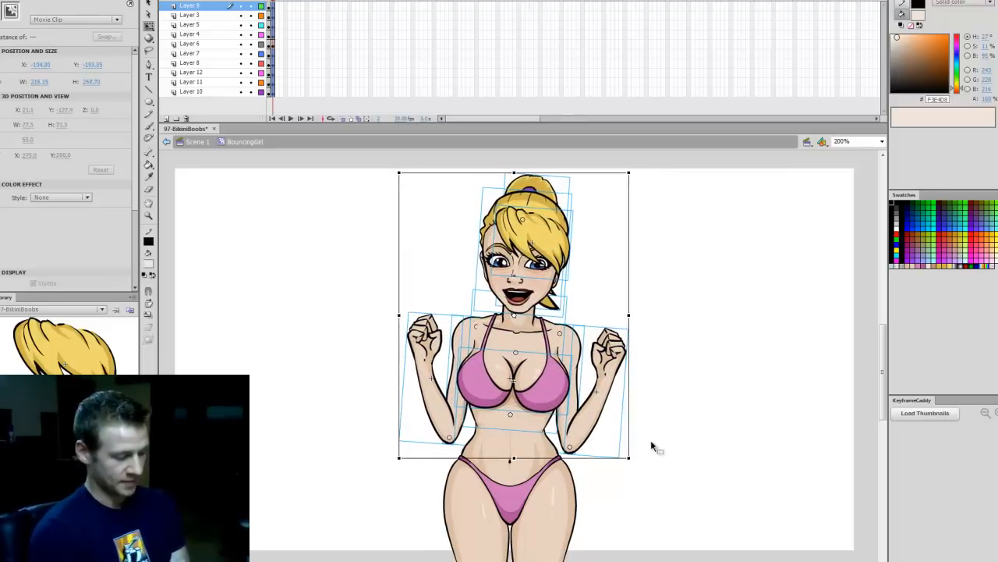
{"action": "left_click", "coordinate": [680, 439]}
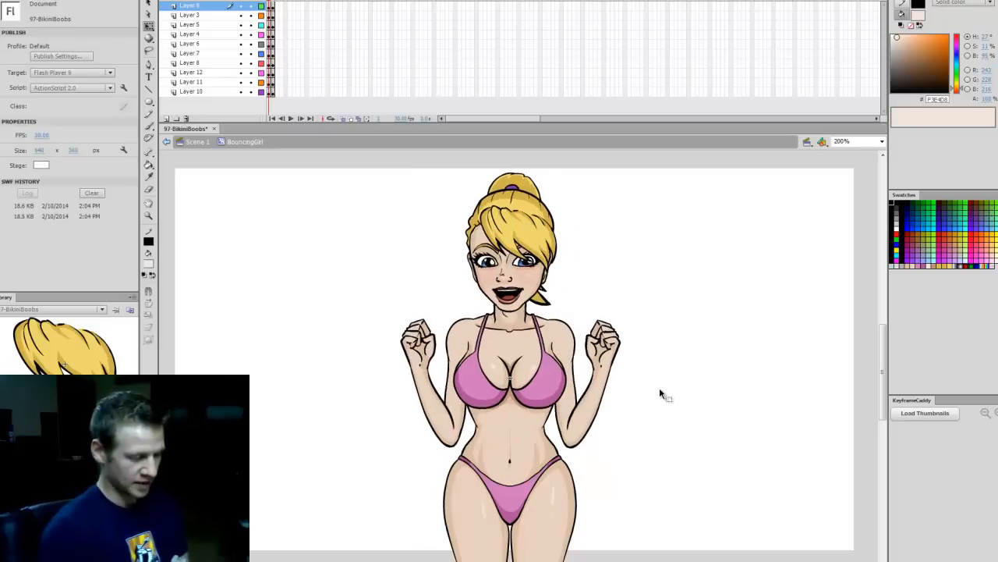
Skew the LowerBody symbol slightly on frame 2 so the hips and legs begin to tilt
{"action": "left_click", "coordinate": [558, 503]}
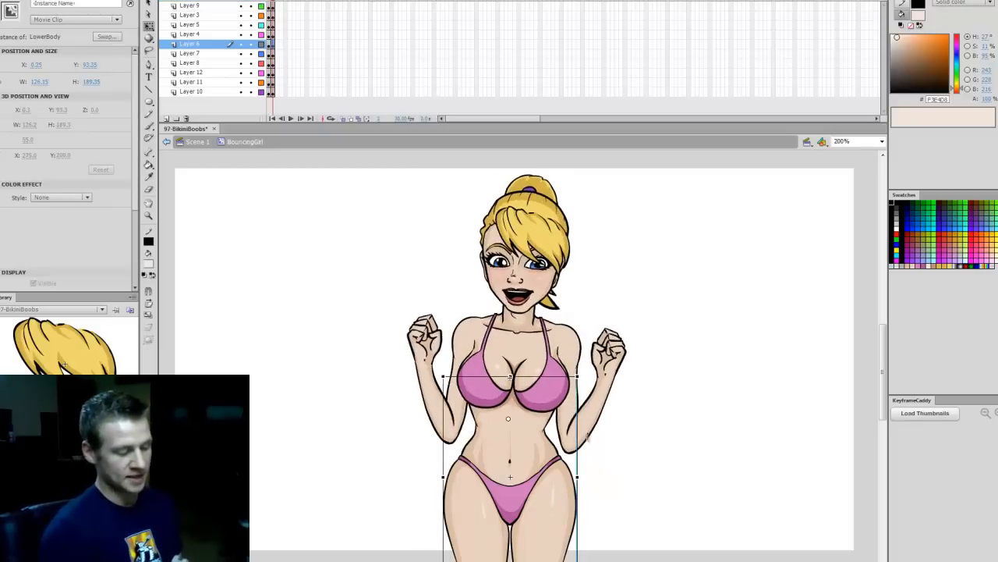
{"action": "left_click_drag", "start_coordinate": [577, 441], "coordinate": [578, 438]}
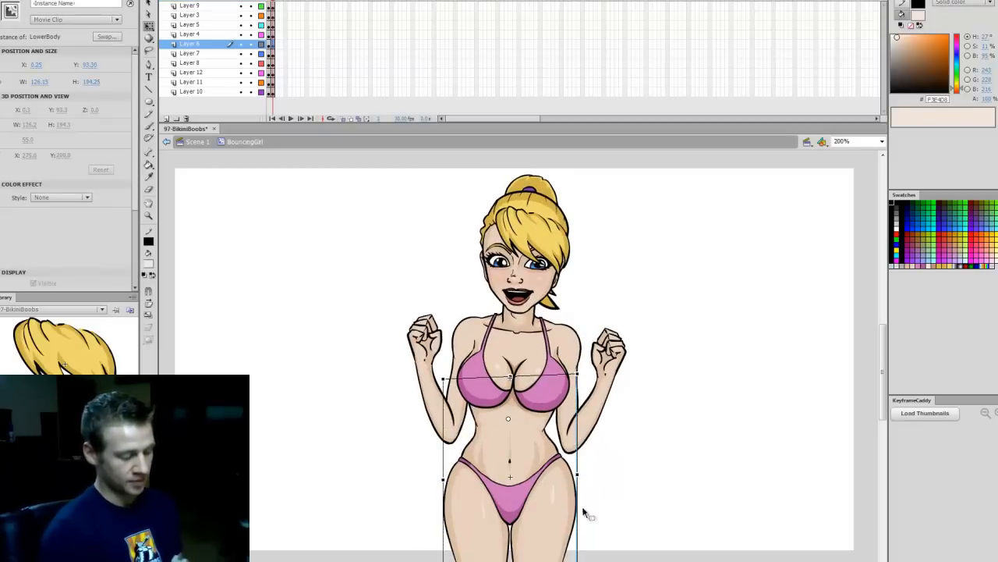
{"action": "left_click_drag", "start_coordinate": [578, 554], "coordinate": [585, 553]}
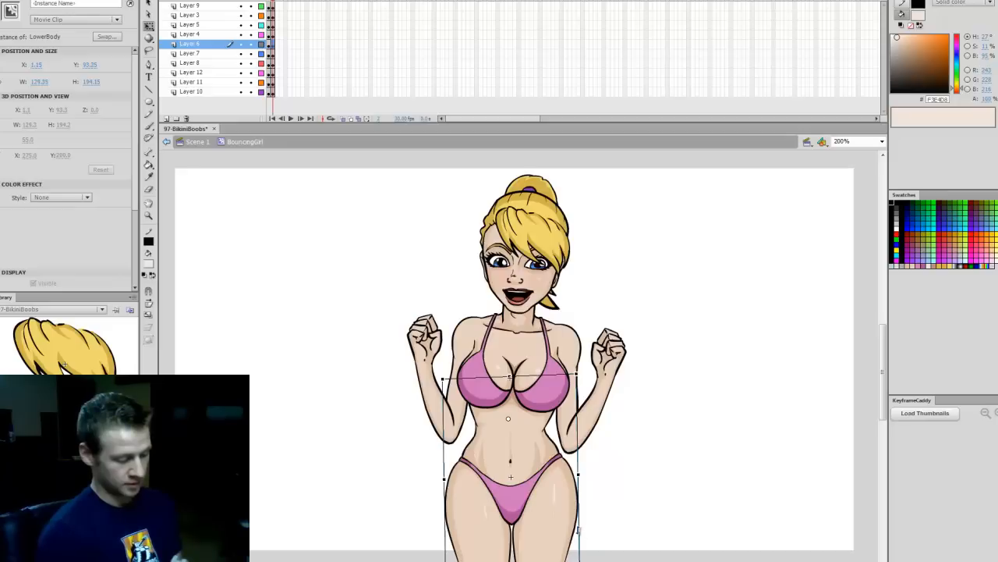
{"action": "left_click", "coordinate": [585, 528]}
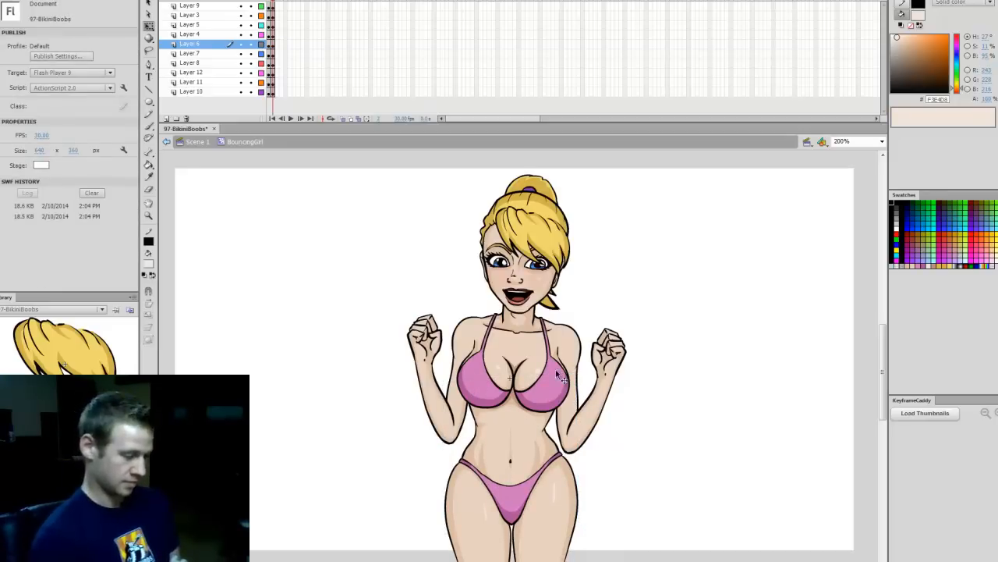
Skew the Torso symbol slightly to match the tilted hips and nudge both arms into line with the shoulders
{"action": "left_click", "coordinate": [535, 347]}
{"action": "left_click_drag", "start_coordinate": [559, 433], "coordinate": [557, 438]}
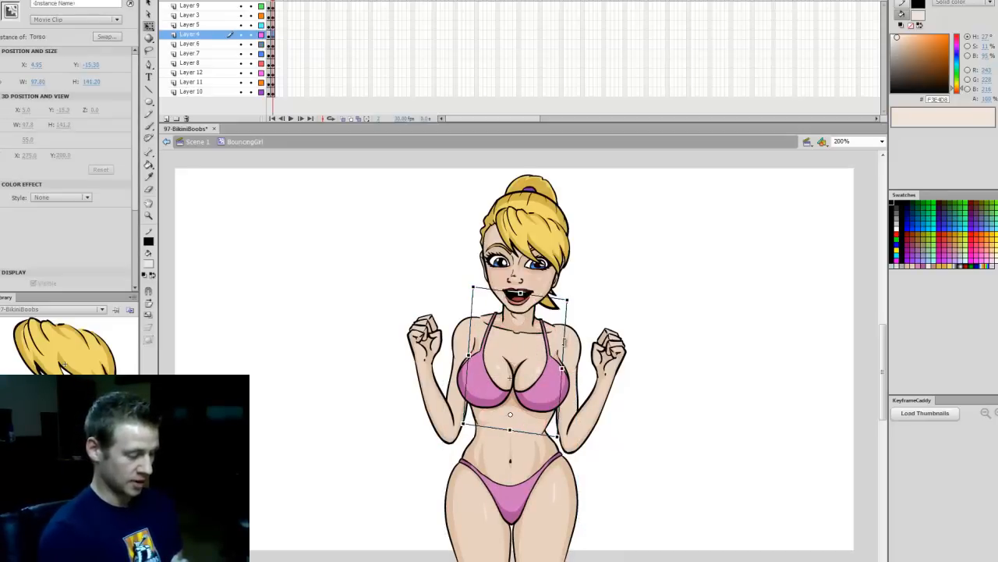
{"action": "left_click", "coordinate": [443, 417]}
{"action": "left_click", "coordinate": [579, 447]}
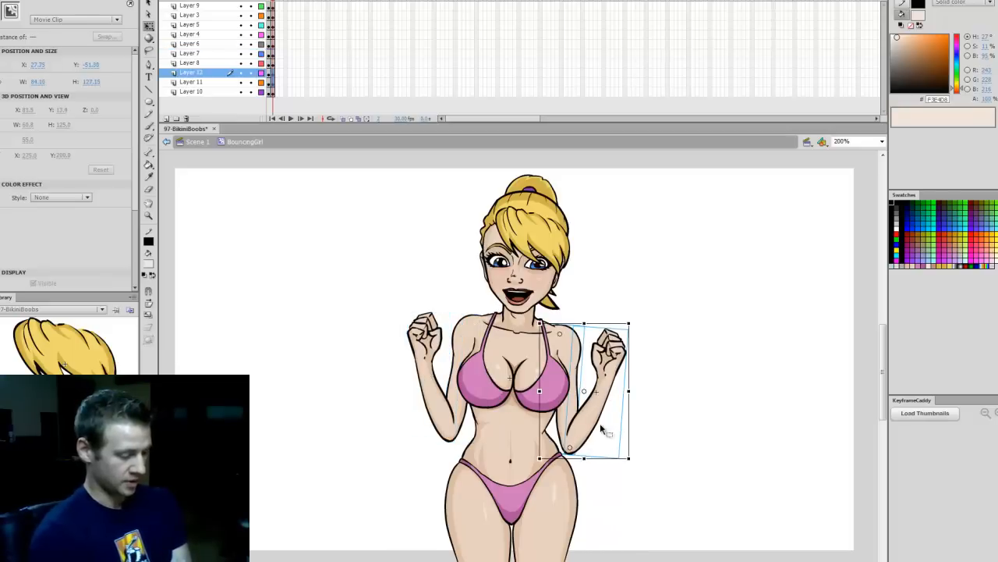
{"action": "left_click", "coordinate": [669, 419]}
{"action": "key", "text": "Return"}
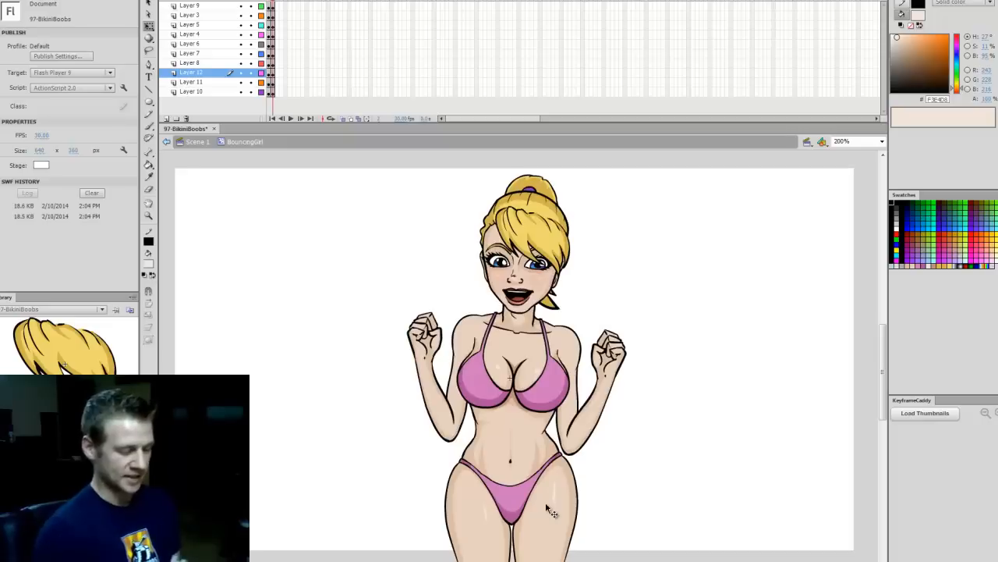
Skew the LowerBody symbol further and rotate it slightly counter-clockwise to strengthen the hip tilt
{"action": "left_click", "coordinate": [545, 501]}
{"action": "left_click_drag", "start_coordinate": [577, 414], "coordinate": [576, 411]}
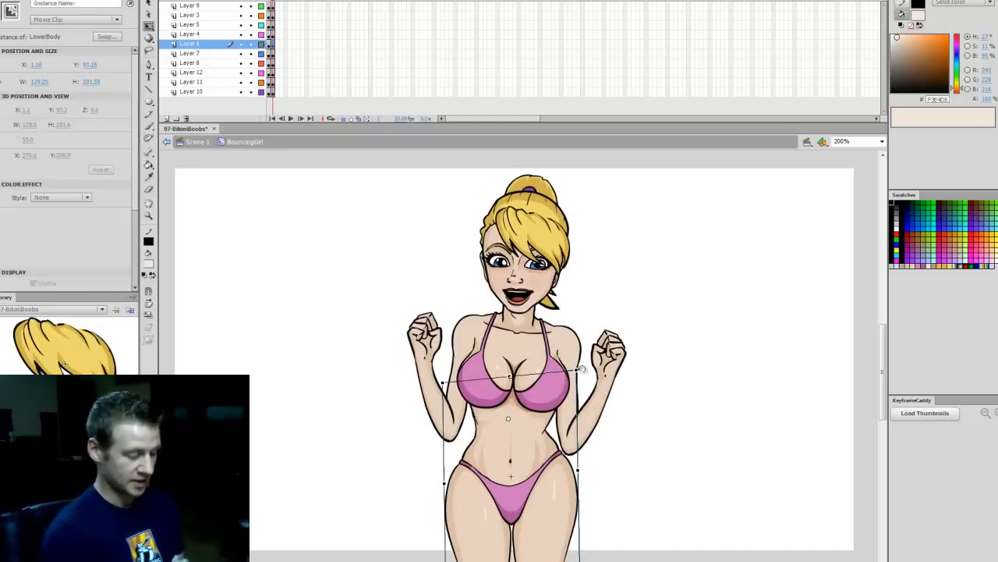
{"action": "left_click_drag", "start_coordinate": [582, 369], "coordinate": [577, 365]}
{"action": "left_click", "coordinate": [696, 303]}
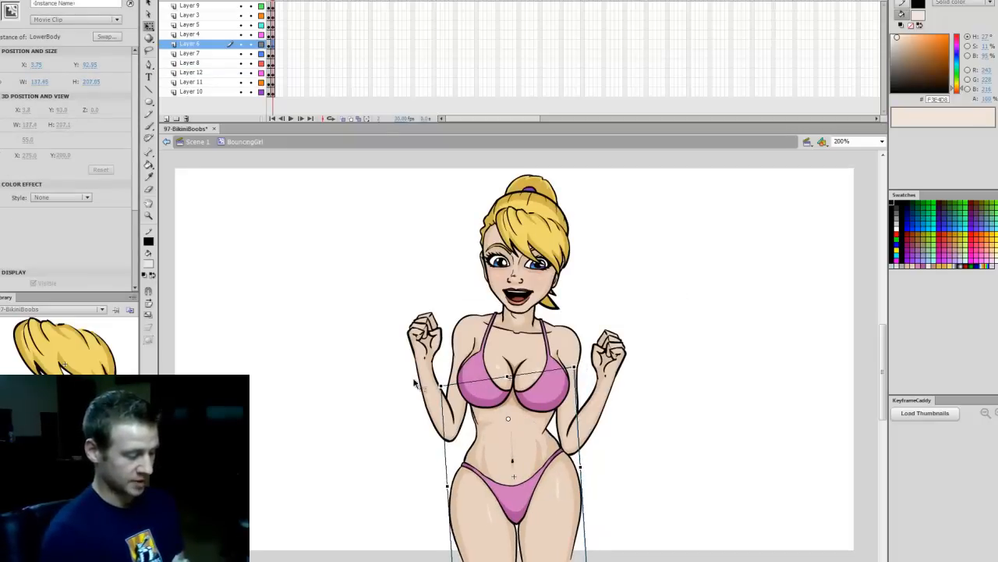
Select every body part except the LowerBody symbol and rotate them slightly clockwise about the waist
{"action": "key", "text": "ctrl+a"}
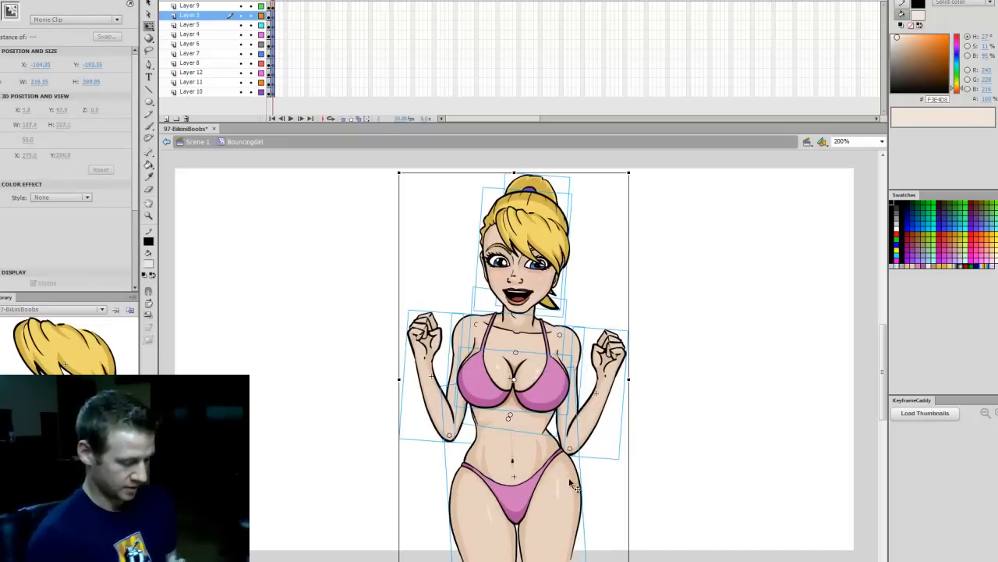
{"action": "left_click_drag", "start_coordinate": [635, 167], "coordinate": [660, 178]}
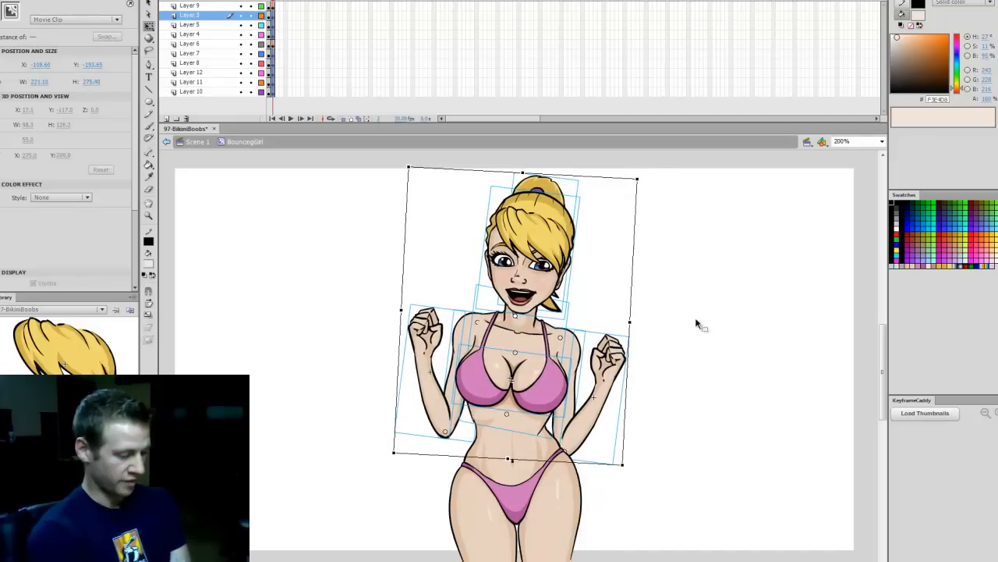
{"action": "left_click", "coordinate": [713, 373]}
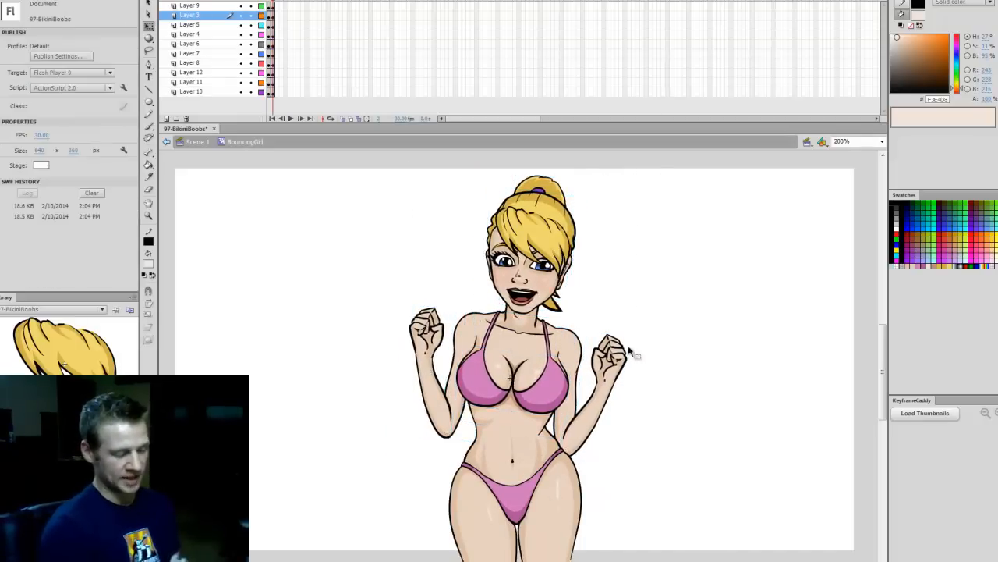
Skew the Torso symbol slightly so its lower edge lines up with the tilted waist
{"action": "left_click", "coordinate": [551, 426]}
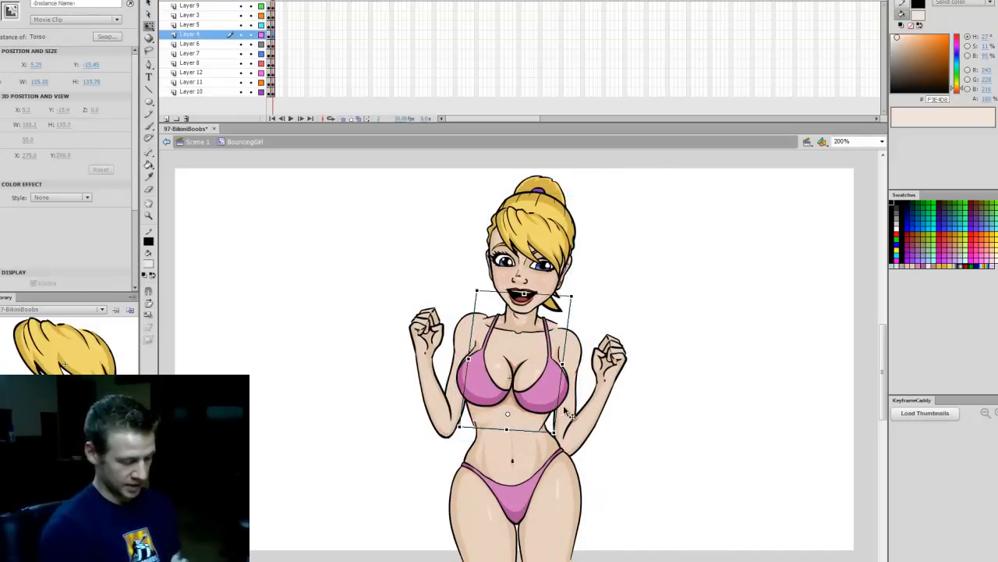
{"action": "left_click_drag", "start_coordinate": [563, 413], "coordinate": [564, 415]}
{"action": "left_click", "coordinate": [613, 413]}
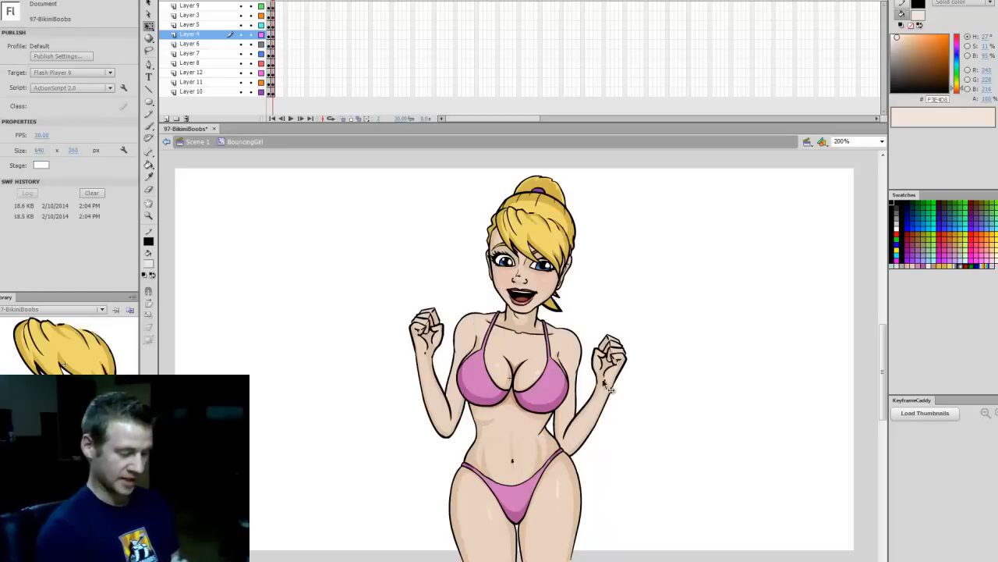
Rotate all parts above the LowerBody symbol slightly counter-clockwise, and swing both arms outward from the torso
{"action": "left_click_drag", "start_coordinate": [414, 398], "coordinate": [606, 328]}
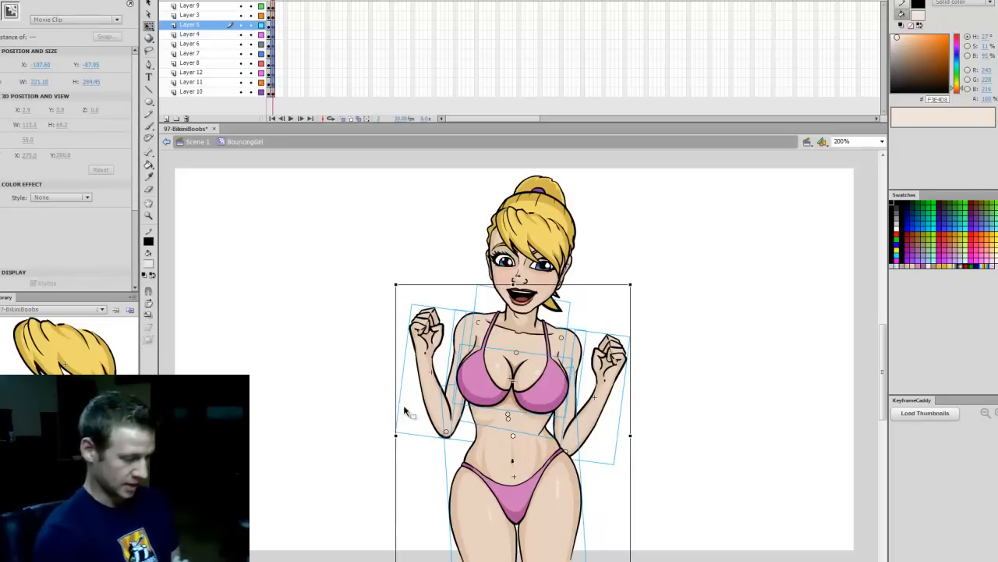
{"action": "key", "text": "ctrl+a"}
{"action": "left_click", "coordinate": [548, 476], "text": "shift"}
{"action": "left_click_drag", "start_coordinate": [635, 468], "coordinate": [637, 465]}
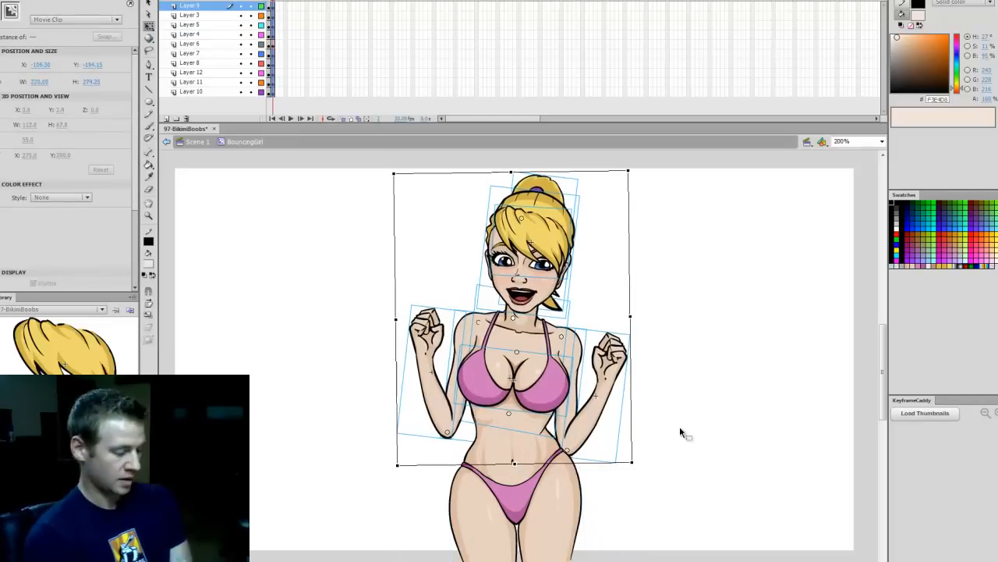
{"action": "left_click", "coordinate": [675, 437]}
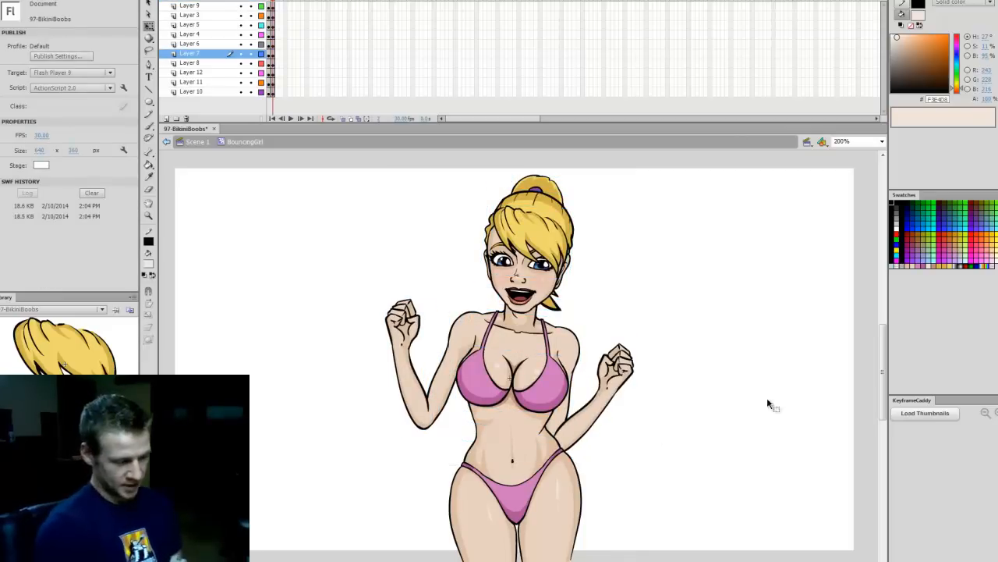
Select the head and hair parts and rotate them slightly counter-clockwise to counter the body's lean
{"action": "left_click", "coordinate": [528, 228]}
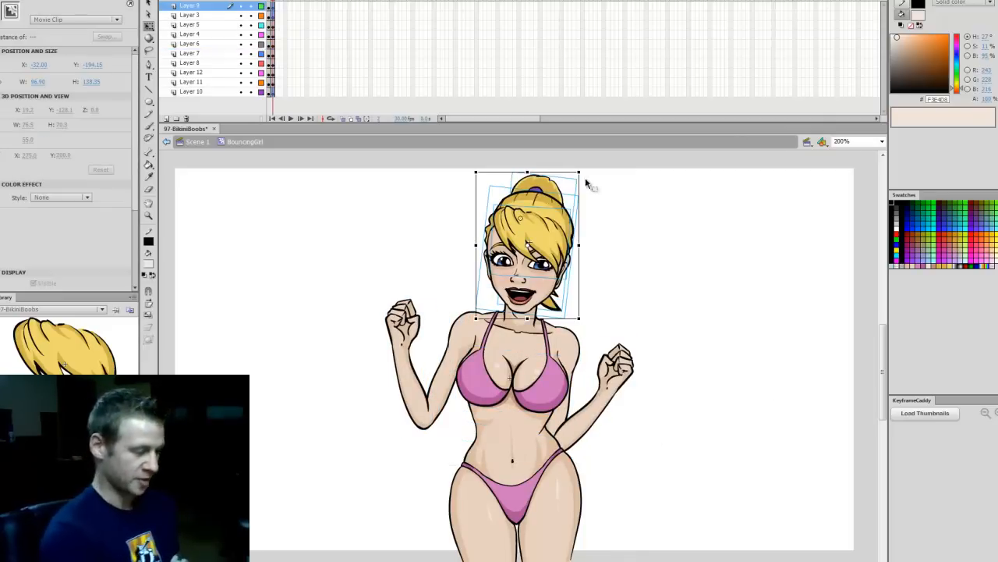
{"action": "left_click_drag", "start_coordinate": [583, 169], "coordinate": [579, 169]}
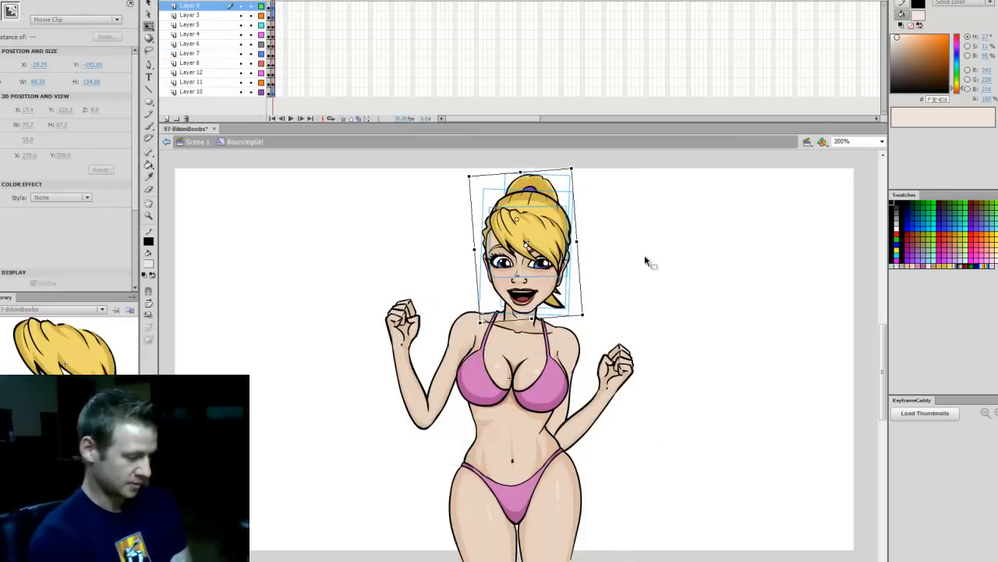
{"action": "left_click", "coordinate": [671, 313]}
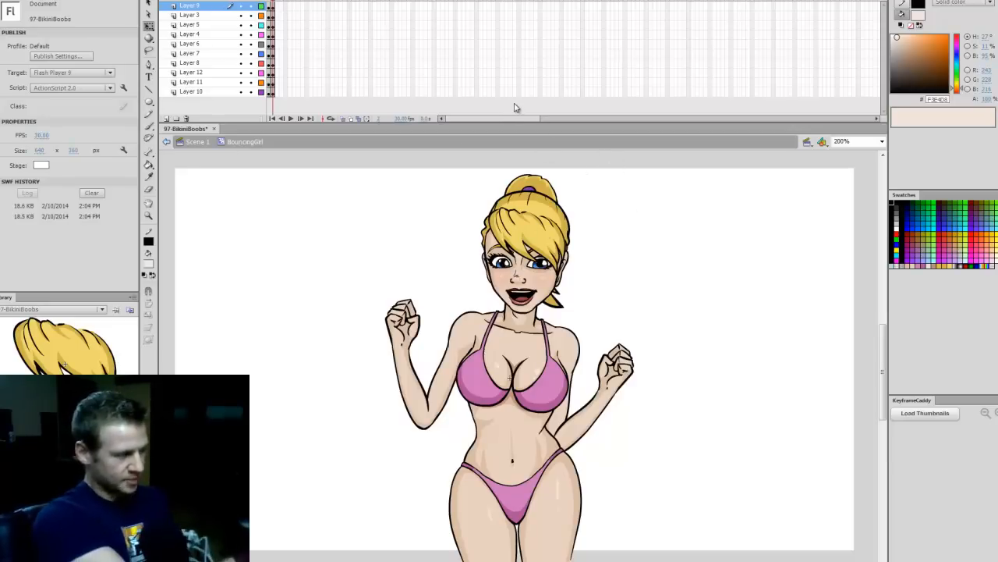
Insert keyframes at frame 15 on all layers from Layer 9 to Layer 10
{"action": "left_click_drag", "start_coordinate": [307, 11], "coordinate": [312, 97]}
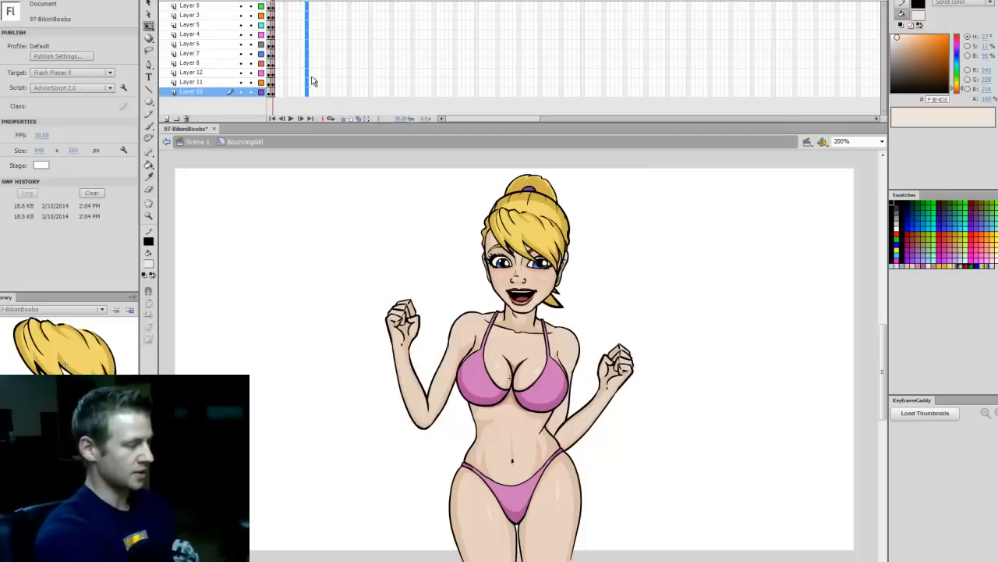
{"action": "left_click_drag", "start_coordinate": [331, 8], "coordinate": [330, 95]}
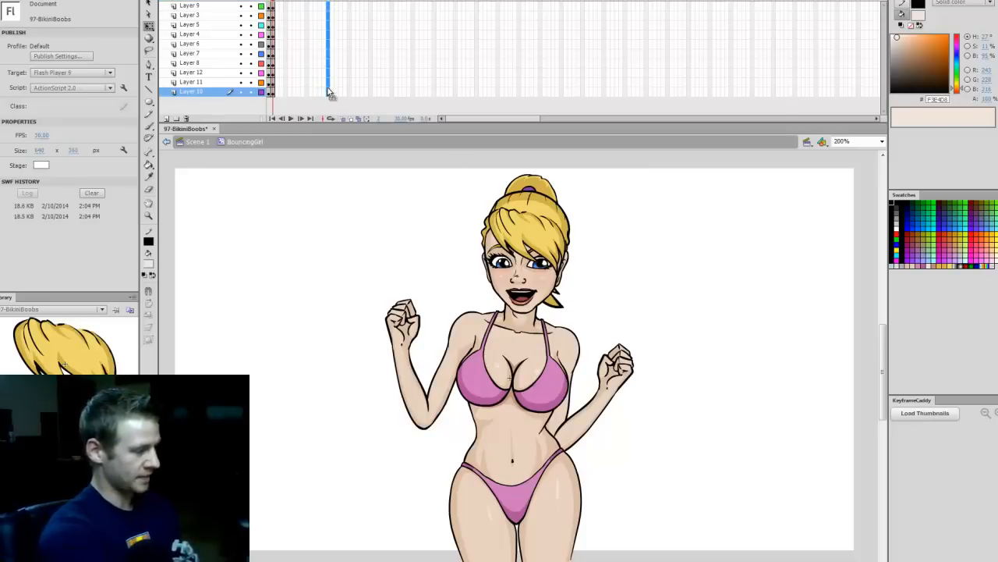
{"action": "key", "text": "F6"}
{"action": "key", "text": "ctrl+shift+a"}
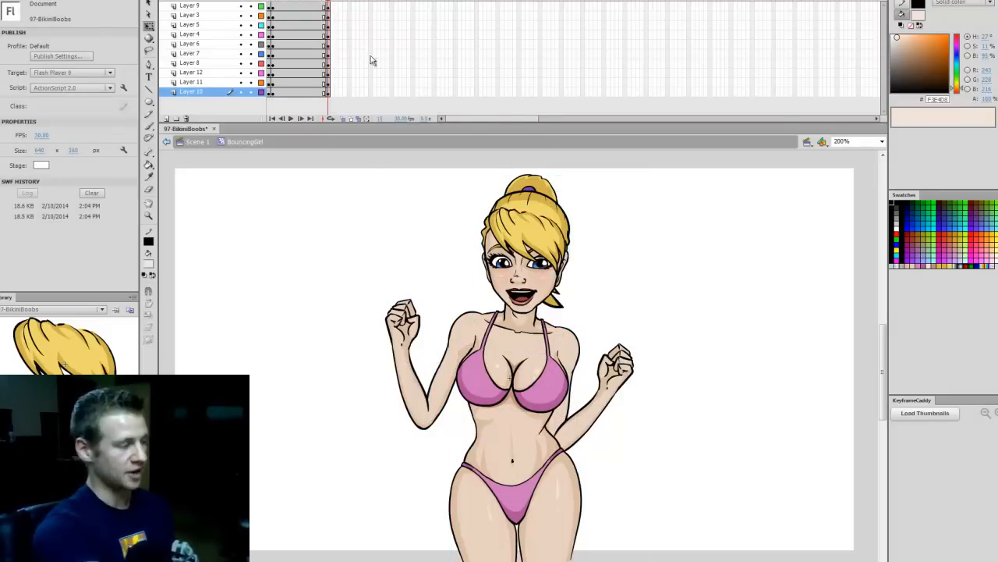
Try flipping only the LowerBody symbol horizontally on frame 15
{"action": "left_click", "coordinate": [552, 494]}
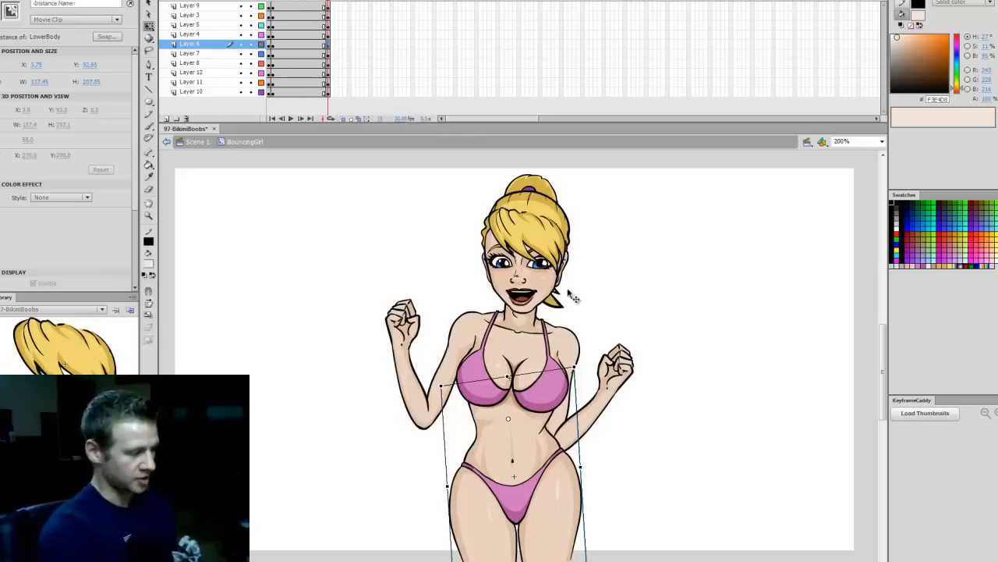
{"action": "left_click", "coordinate": [114, 0]}
{"action": "mouse_move", "coordinate": [196, 105]}
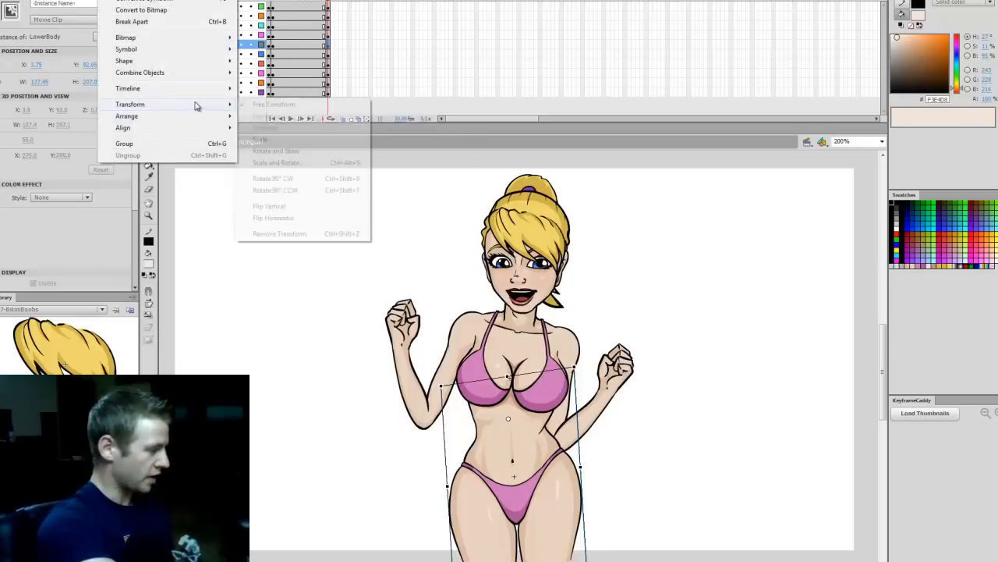
{"action": "left_click", "coordinate": [304, 218]}
{"action": "left_click", "coordinate": [689, 404]}
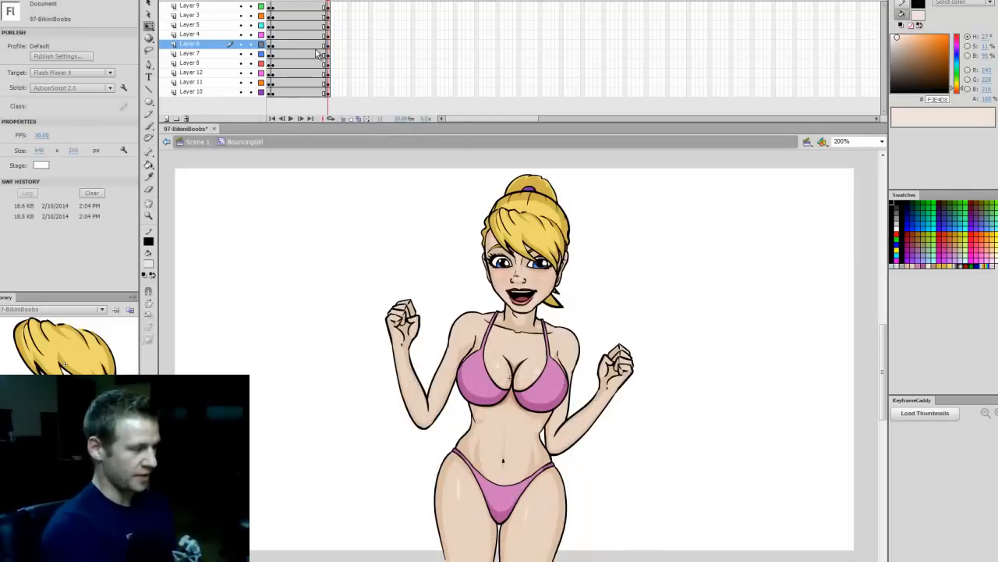
Try a classic tween on the LowerBody layer between frames 2 and 15, scrub through it and undo it
{"action": "right_click", "coordinate": [318, 44]}
{"action": "left_click", "coordinate": [363, 78]}
{"action": "mouse_move", "coordinate": [316, 4]}
{"action": "left_mouse_down"}
{"action": "mouse_move", "coordinate": [287, 4]}
{"action": "mouse_move", "coordinate": [332, 4]}
{"action": "mouse_move", "coordinate": [290, 4]}
{"action": "mouse_move", "coordinate": [316, 4]}
{"action": "left_mouse_up"}
{"action": "left_click", "coordinate": [668, 298]}
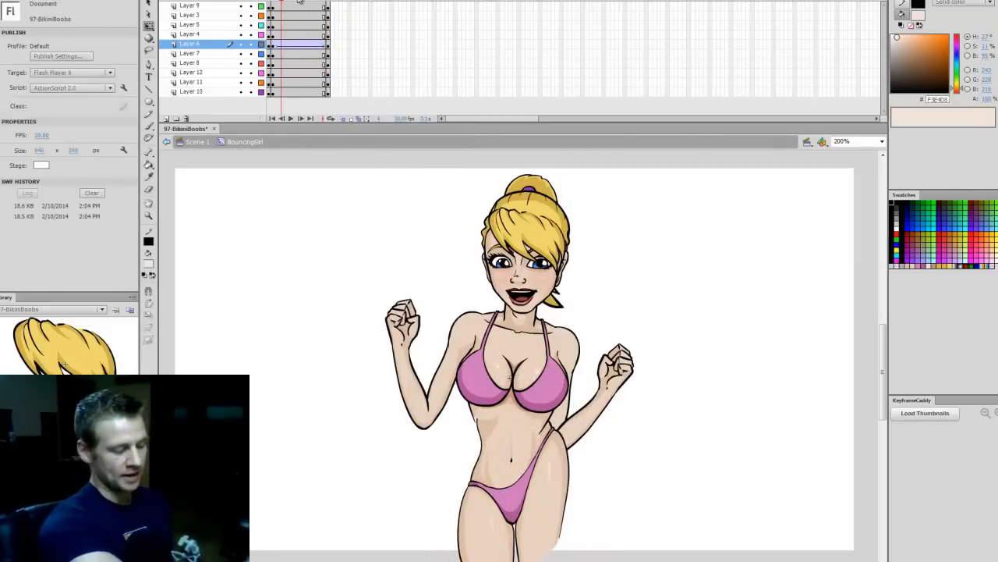
{"action": "key", "text": "ctrl+z"}
{"action": "key", "text": "Return"}
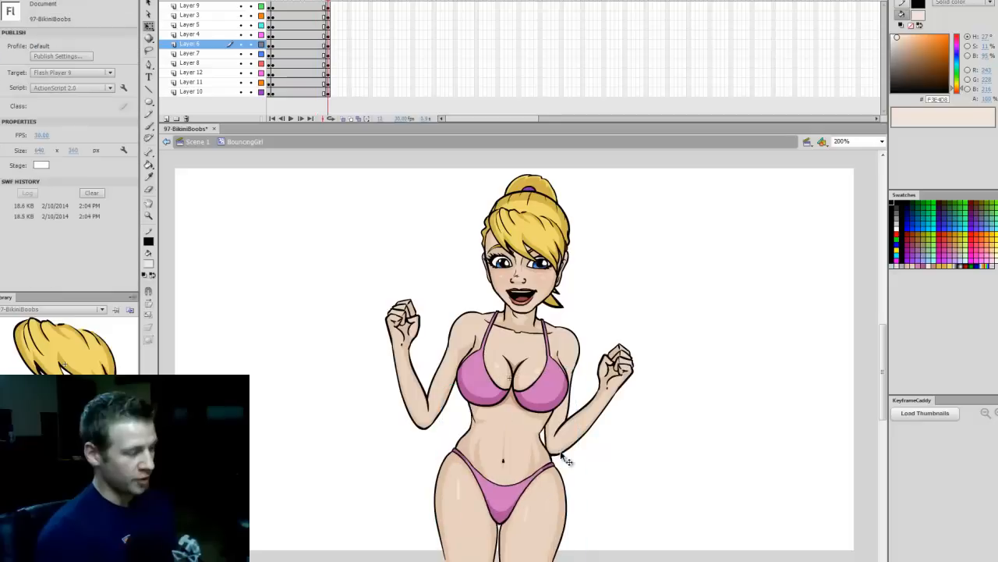
Insert keyframes at frame 14 on all layers and flip the whole character horizontally on that frame
{"action": "key", "text": "z"}
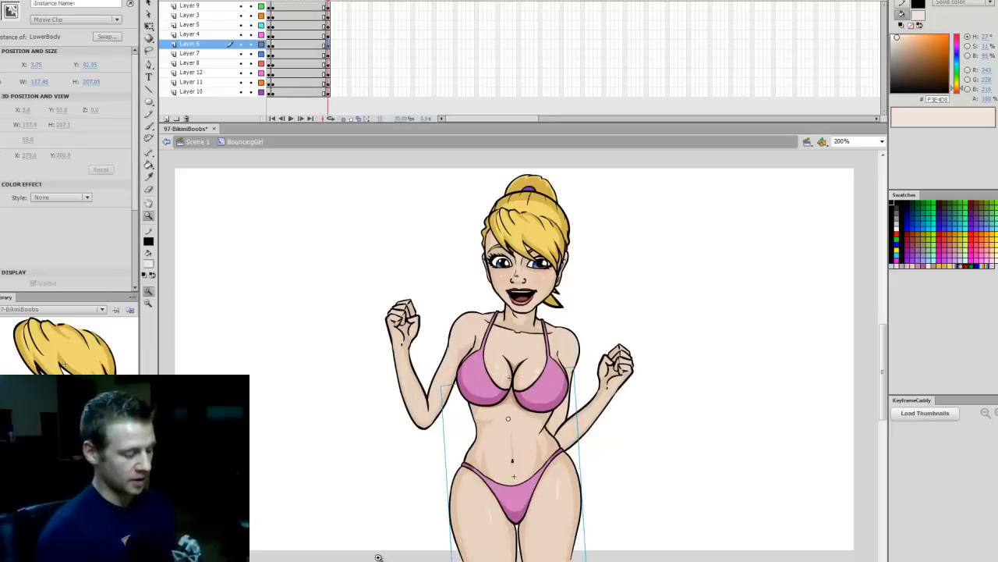
{"action": "left_click_drag", "start_coordinate": [378, 557], "coordinate": [645, 167]}
{"action": "key", "text": "v"}
{"action": "left_click", "coordinate": [753, 328]}
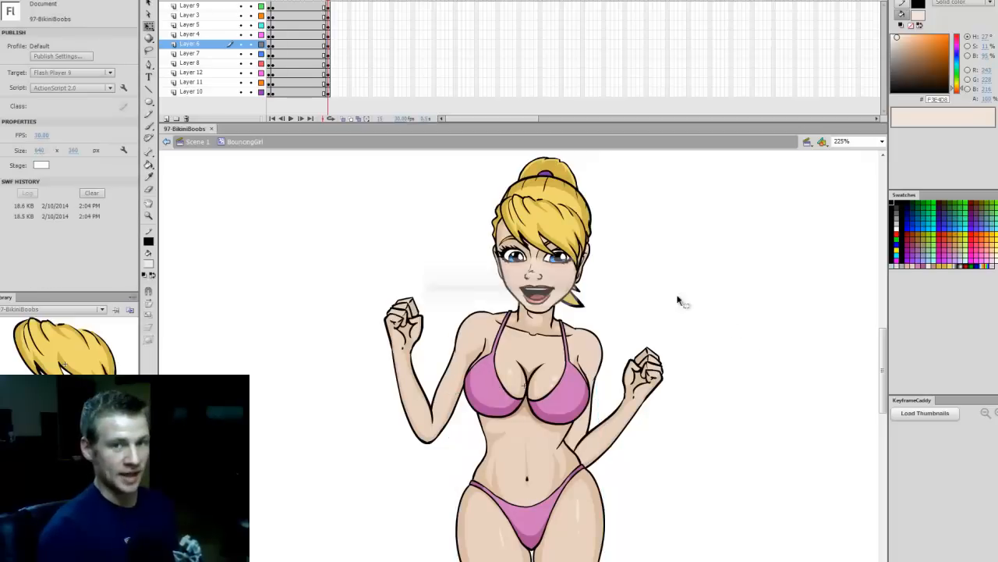
{"action": "left_click_drag", "start_coordinate": [326, 6], "coordinate": [326, 91]}
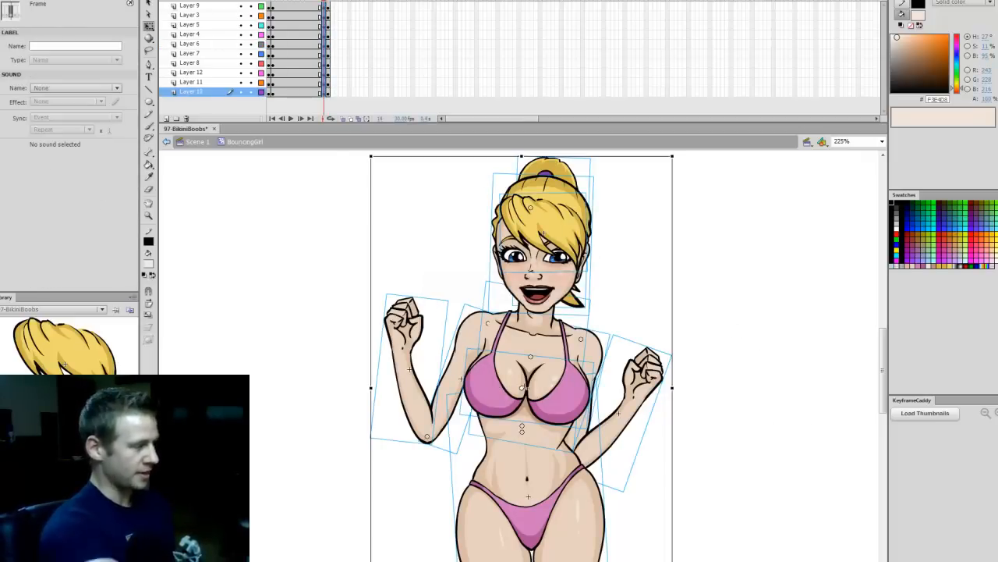
{"action": "left_click", "coordinate": [114, 0]}
{"action": "mouse_move", "coordinate": [181, 108]}
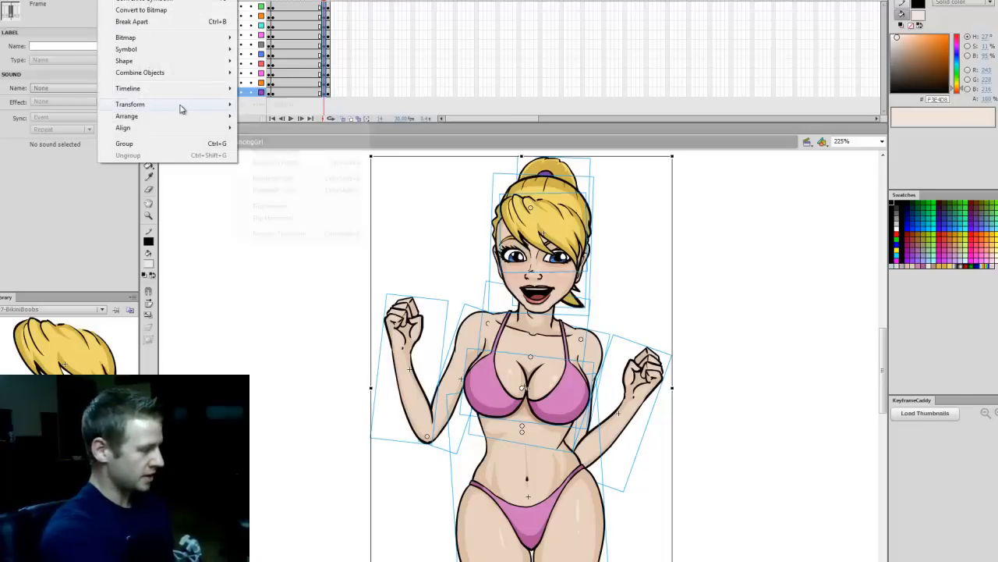
{"action": "left_click", "coordinate": [304, 230]}
{"action": "left_click", "coordinate": [732, 401]}
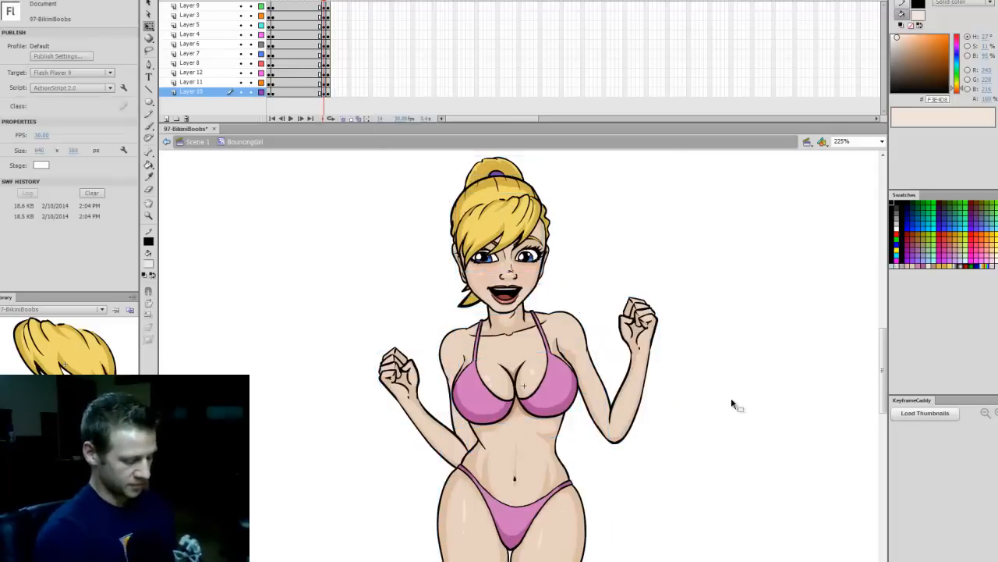
Compare the mirrored pose with the original by toggling the flip and stepping between frames 13 and 14
{"action": "key", "text": "ctrl+z"}
{"action": "key", "text": "ctrl+y"}
{"action": "key", "text": "comma"}
{"action": "key", "text": "period"}
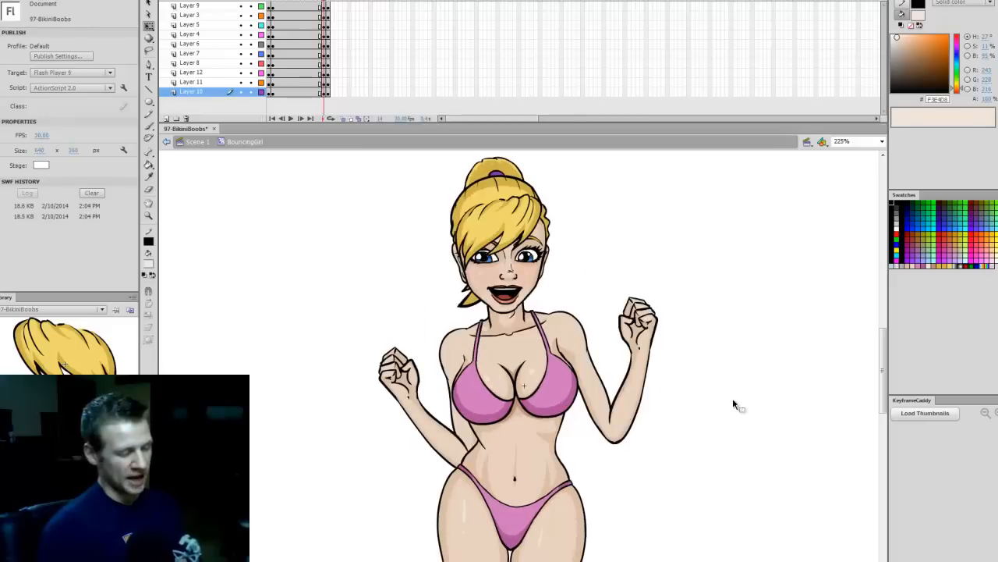
{"action": "key", "text": "comma"}
{"action": "key", "text": "period"}
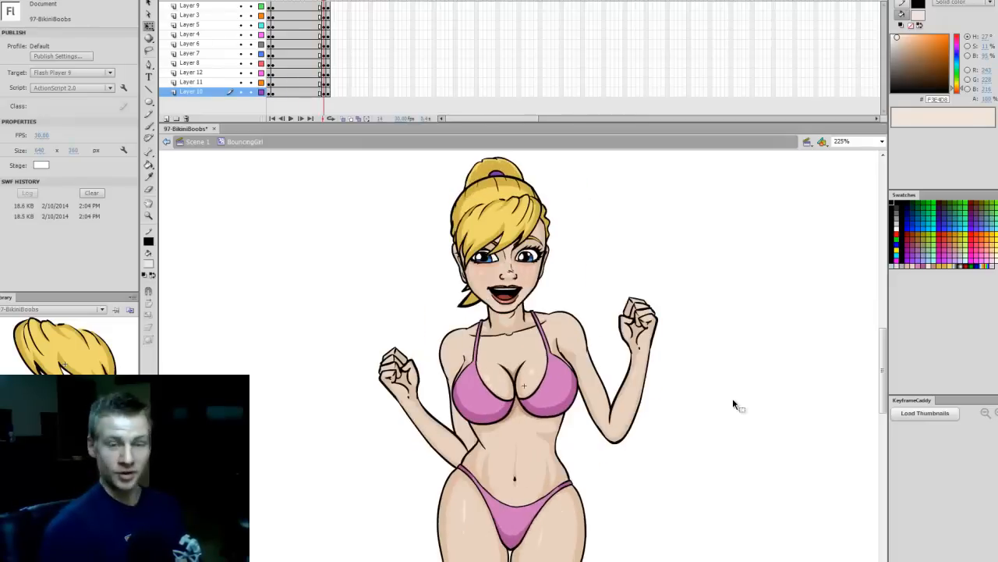
Turn on onion skinning at frame 15 and limit its range to the mirrored reference pose on frame 14
{"action": "key", "text": "comma"}
{"action": "key", "text": "period"}
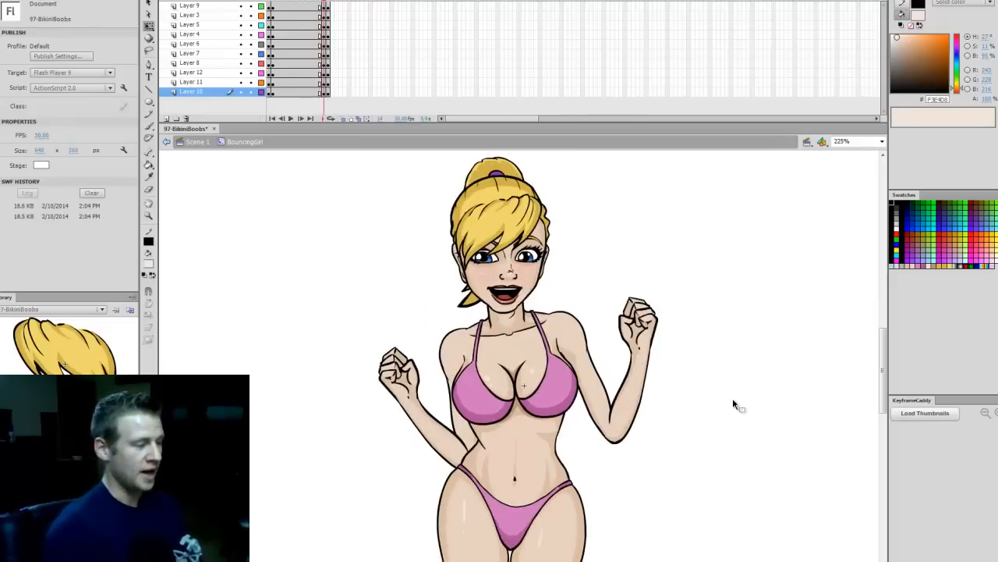
{"action": "key", "text": "period"}
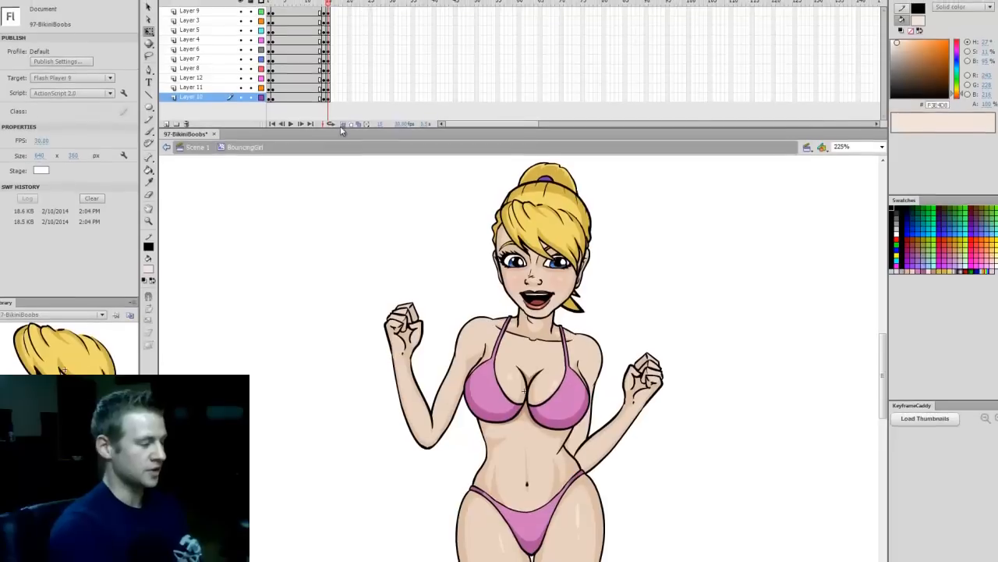
{"action": "left_click", "coordinate": [341, 129]}
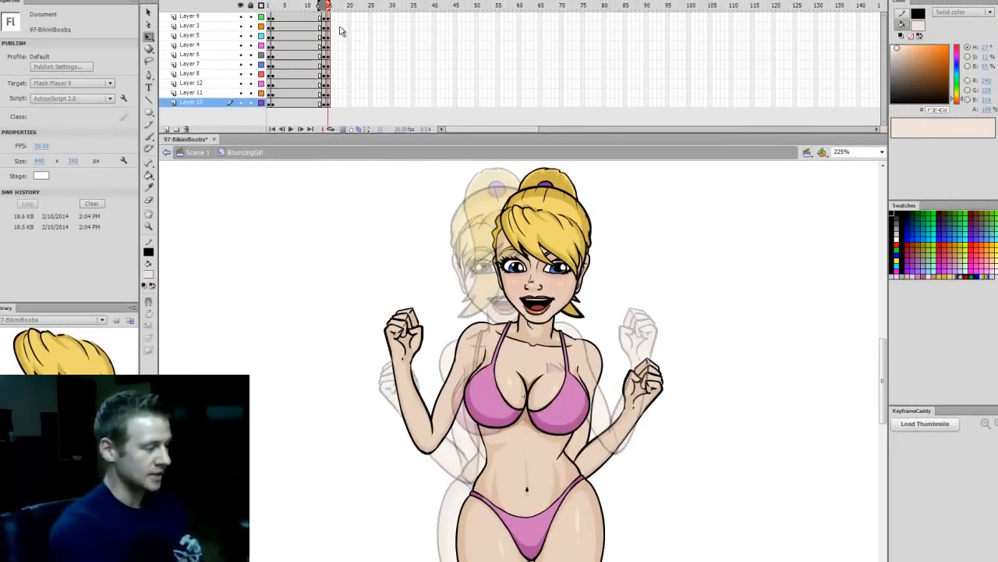
{"action": "left_click_drag", "start_coordinate": [323, 6], "coordinate": [326, 8]}
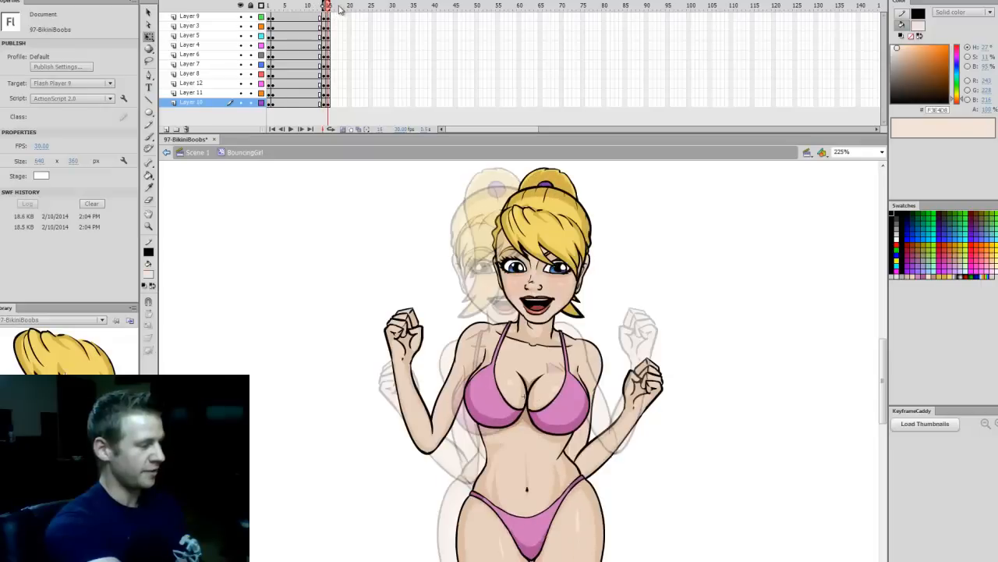
Isolate Layer 10 and move and rotate the BackHair symbol on frame 15 to match its onion-skinned mirrored counterpart
{"action": "scroll", "coordinate": [835, 429], "scroll_direction": "down", "scroll_amount": 2}
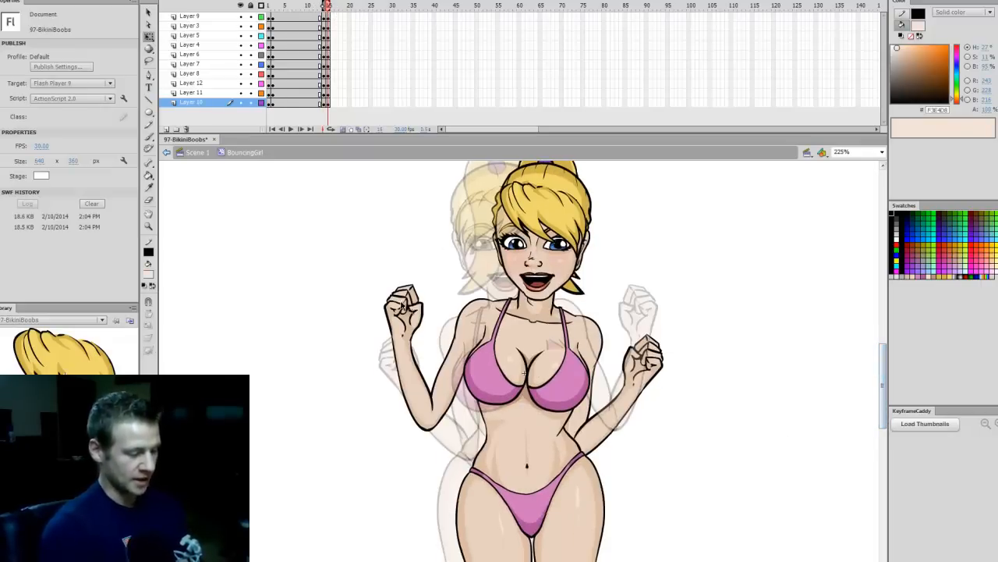
{"action": "left_click_drag", "start_coordinate": [240, 17], "coordinate": [240, 102]}
{"action": "left_click", "coordinate": [240, 103]}
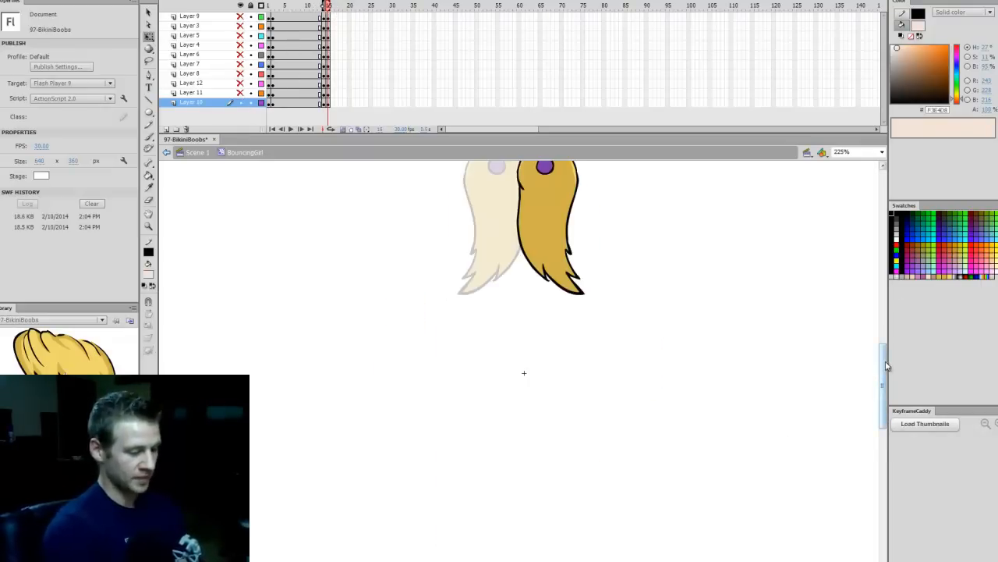
{"action": "scroll", "coordinate": [840, 323], "scroll_direction": "up", "scroll_amount": 3}
{"action": "key", "text": "v"}
{"action": "left_click", "coordinate": [560, 248]}
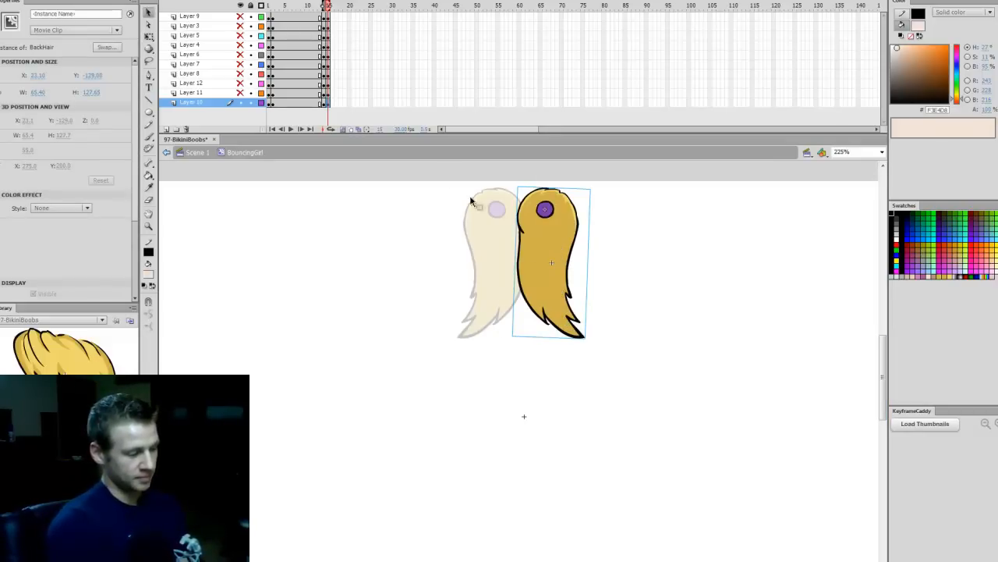
{"action": "left_click_drag", "start_coordinate": [554, 258], "coordinate": [507, 265]}
{"action": "key", "text": "q"}
{"action": "left_click_drag", "start_coordinate": [546, 344], "coordinate": [557, 328]}
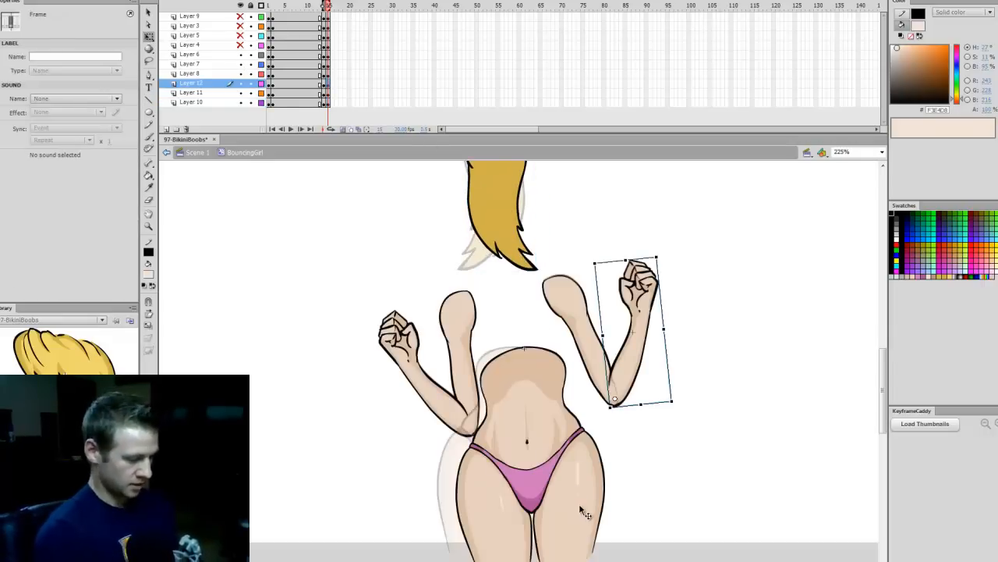
Move and rotate the LowerBody symbol on frame 15 to line up with the onion-skinned mirrored hips and legs
{"action": "left_click", "coordinate": [579, 503]}
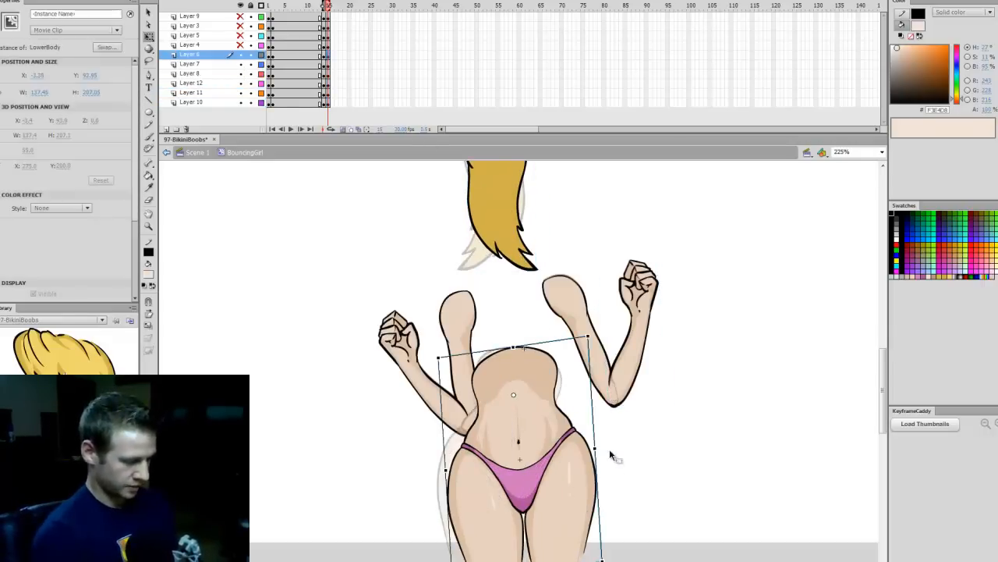
{"action": "left_click_drag", "start_coordinate": [589, 336], "coordinate": [597, 350]}
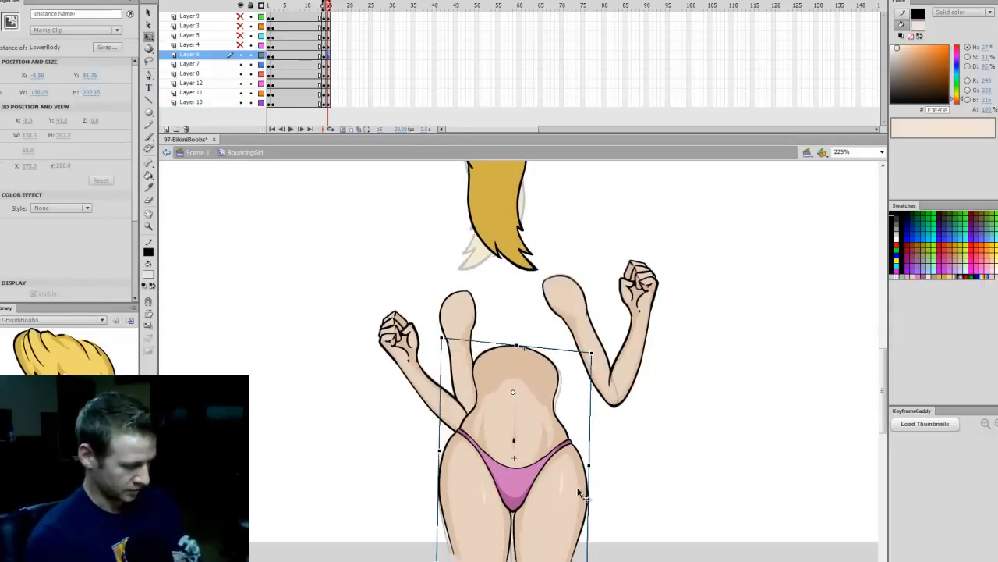
{"action": "left_click_drag", "start_coordinate": [579, 492], "coordinate": [595, 497]}
{"action": "left_click_drag", "start_coordinate": [520, 348], "coordinate": [523, 348]}
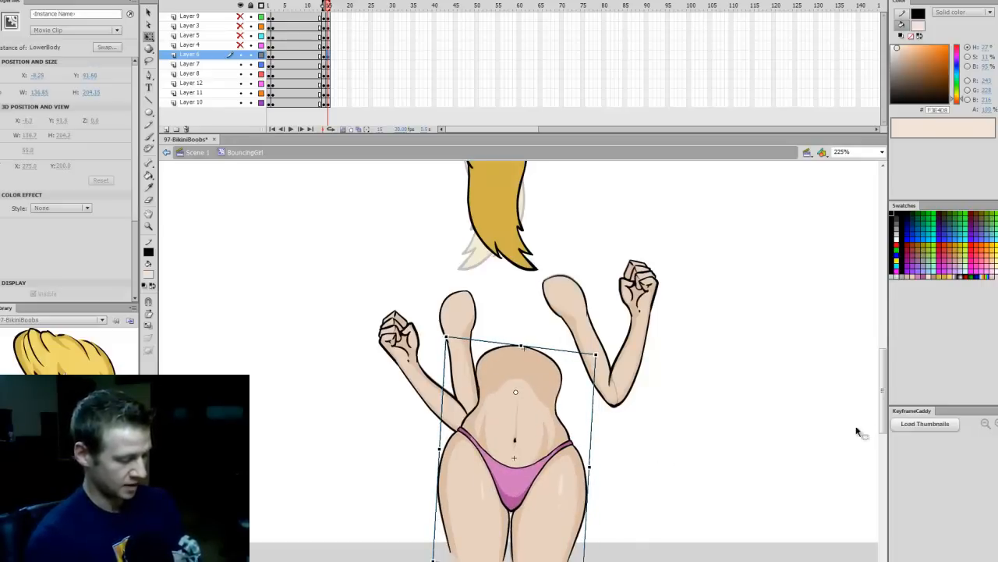
Isolate the torso on Layer 4 and use its outline view to move and rotate it onto the mirrored reference
{"action": "left_click_drag", "start_coordinate": [880, 418], "coordinate": [879, 410]}
{"action": "left_click_drag", "start_coordinate": [241, 45], "coordinate": [241, 103]}
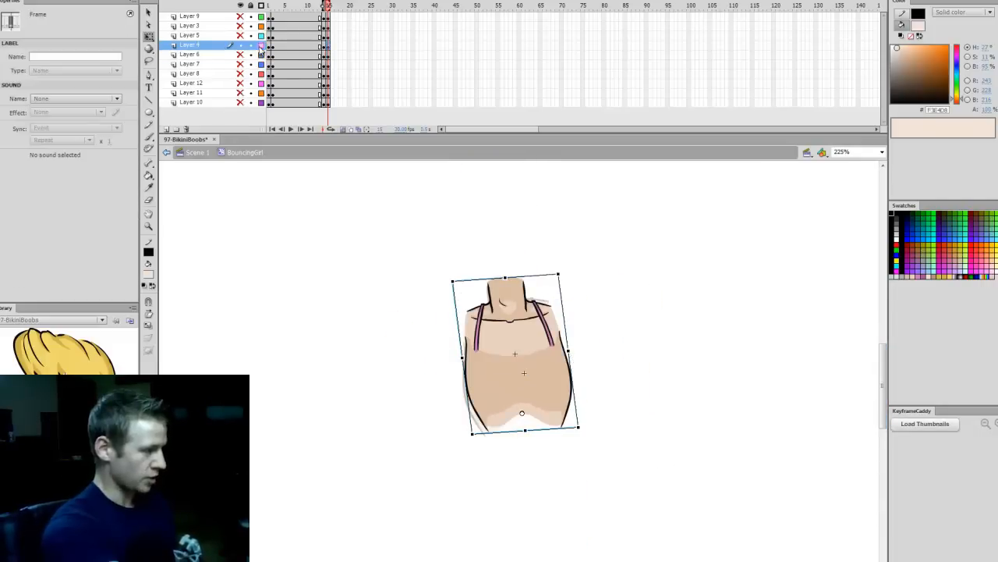
{"action": "left_click", "coordinate": [260, 46]}
{"action": "left_click_drag", "start_coordinate": [570, 296], "coordinate": [565, 309]}
{"action": "mouse_move", "coordinate": [585, 347]}
{"action": "left_mouse_down"}
{"action": "mouse_move", "coordinate": [535, 439]}
{"action": "mouse_move", "coordinate": [583, 352]}
{"action": "left_mouse_up"}
{"action": "left_click_drag", "start_coordinate": [539, 269], "coordinate": [564, 279]}
Restore the normal fill display of Layer 5 and rotate its bikini top symbol to match the mirrored reference
{"action": "left_click", "coordinate": [190, 35]}
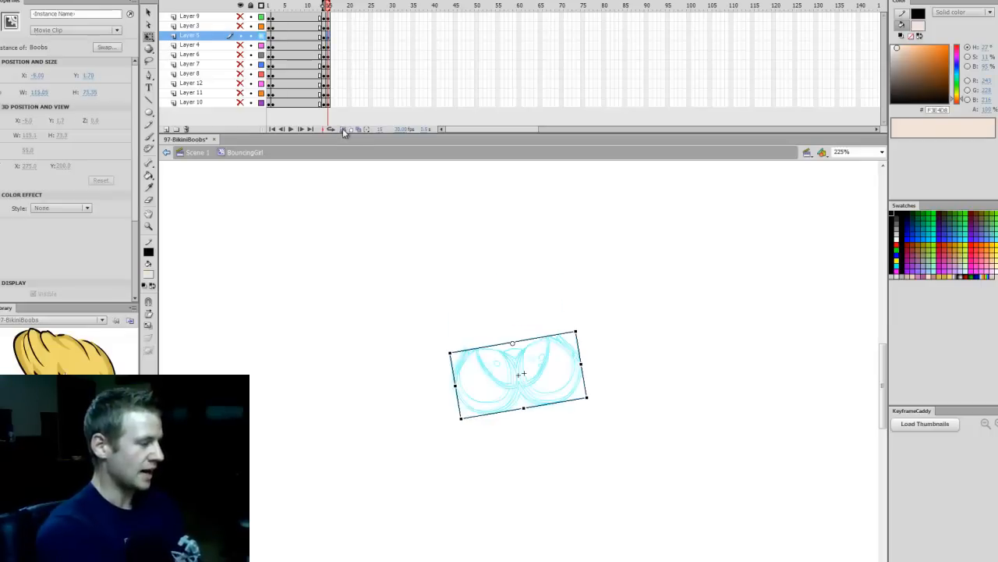
{"action": "left_click", "coordinate": [262, 36]}
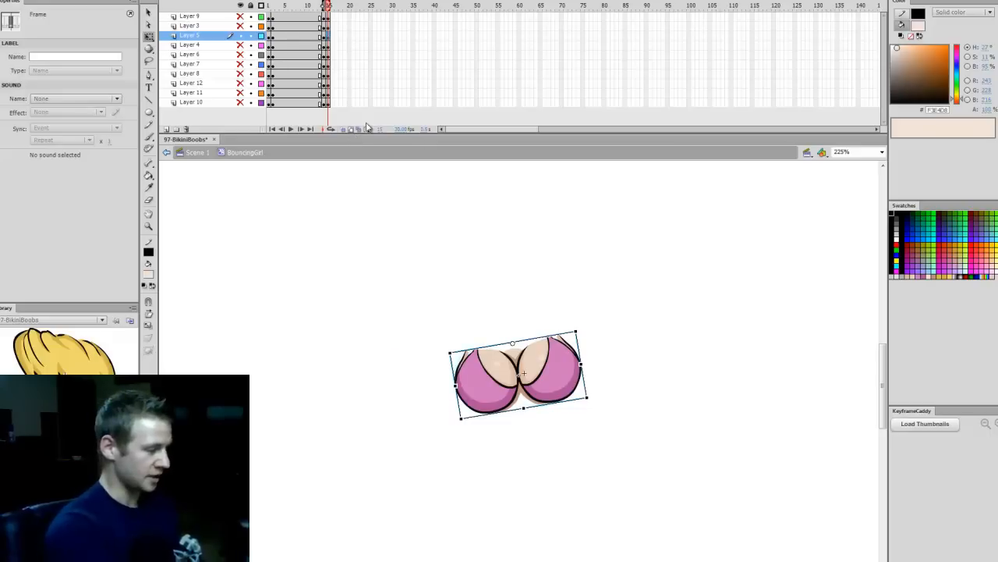
{"action": "left_click_drag", "start_coordinate": [577, 405], "coordinate": [591, 404]}
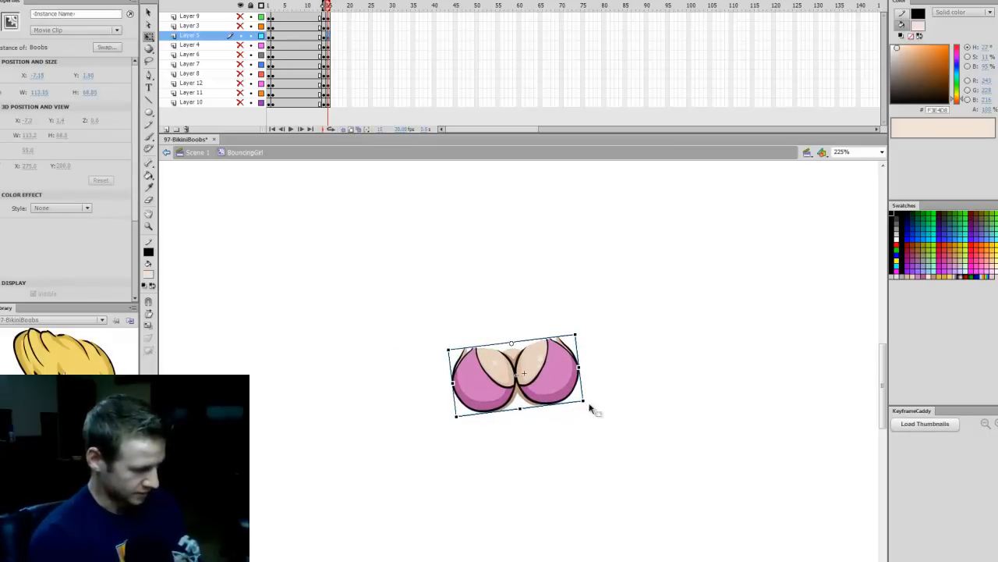
Show all layers with onion skinning off, set the zoom to Show Frame and check both forearms on frame 15
{"action": "left_click_drag", "start_coordinate": [240, 17], "coordinate": [240, 102]}
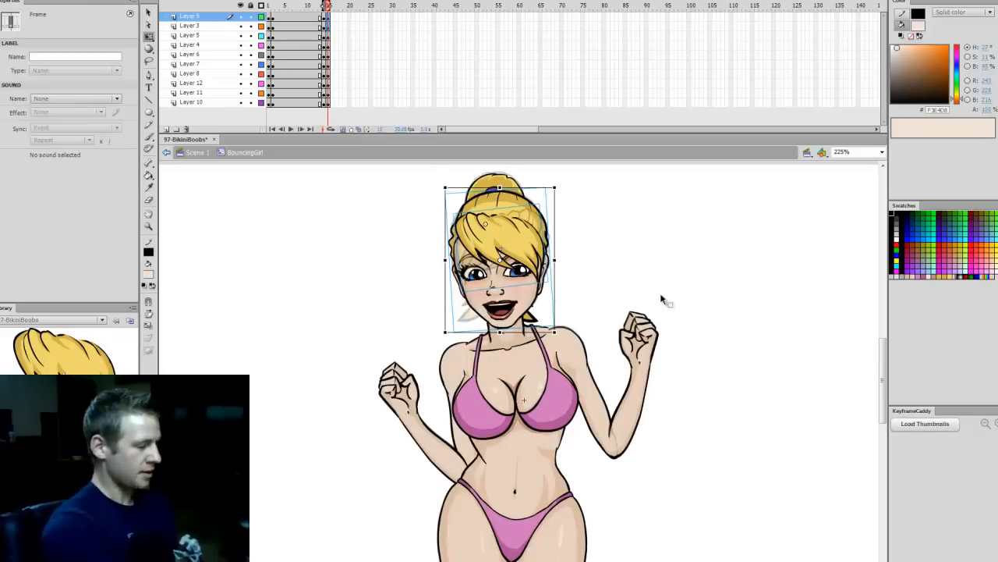
{"action": "left_click", "coordinate": [662, 297]}
{"action": "left_click", "coordinate": [881, 153]}
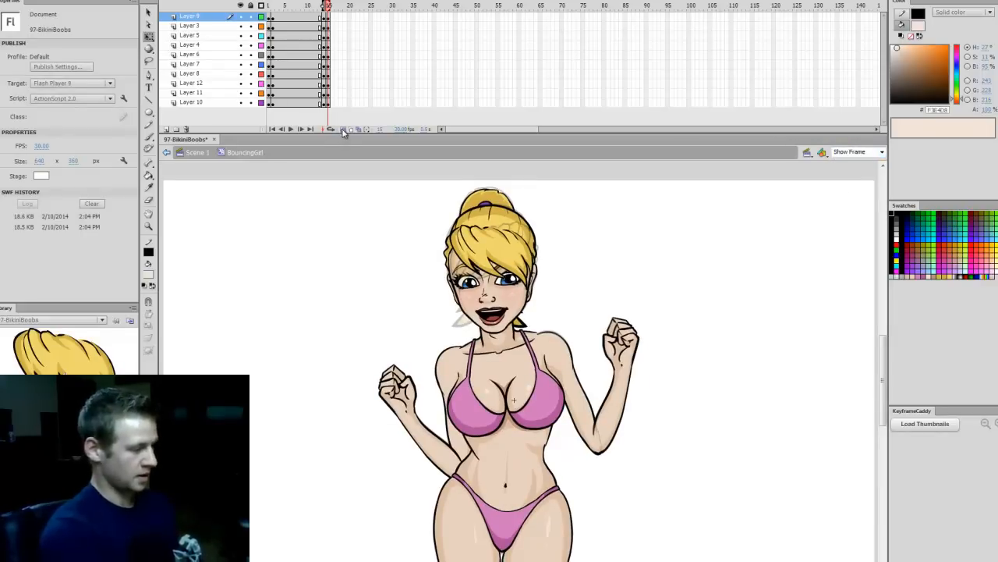
{"action": "left_click", "coordinate": [614, 439]}
{"action": "left_click", "coordinate": [703, 438]}
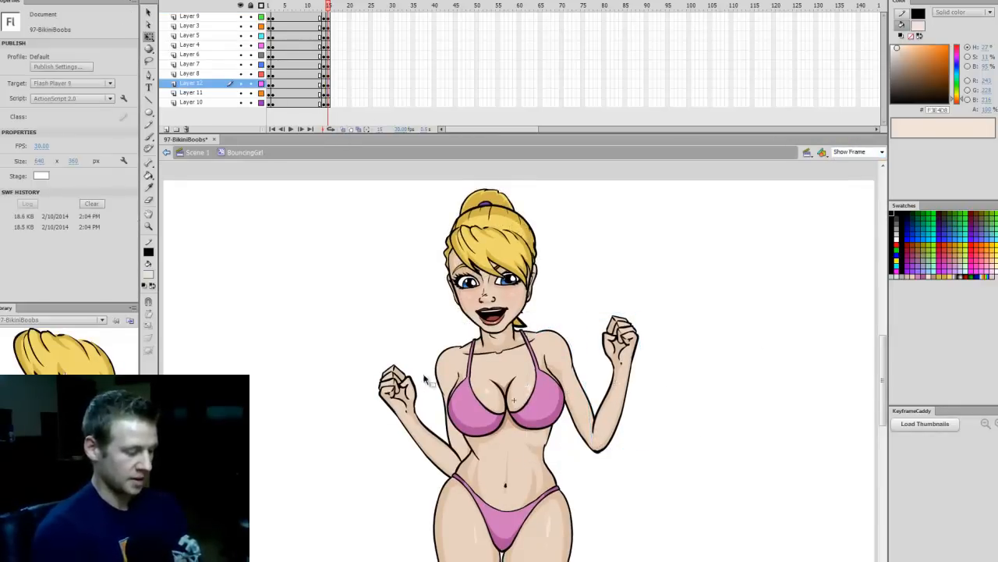
{"action": "left_click", "coordinate": [454, 438]}
{"action": "left_click", "coordinate": [693, 439]}
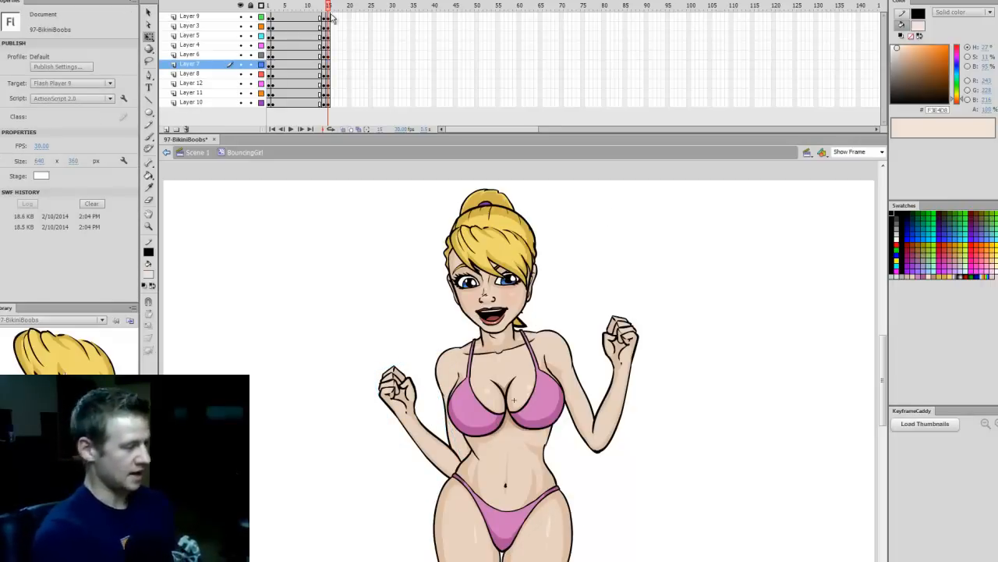
Replace the flipped reference keyframes on frame 14 with the aligned pose, keeping that pose's keyframes on frame 15 across all layers
{"action": "left_click_drag", "start_coordinate": [328, 18], "coordinate": [330, 105]}
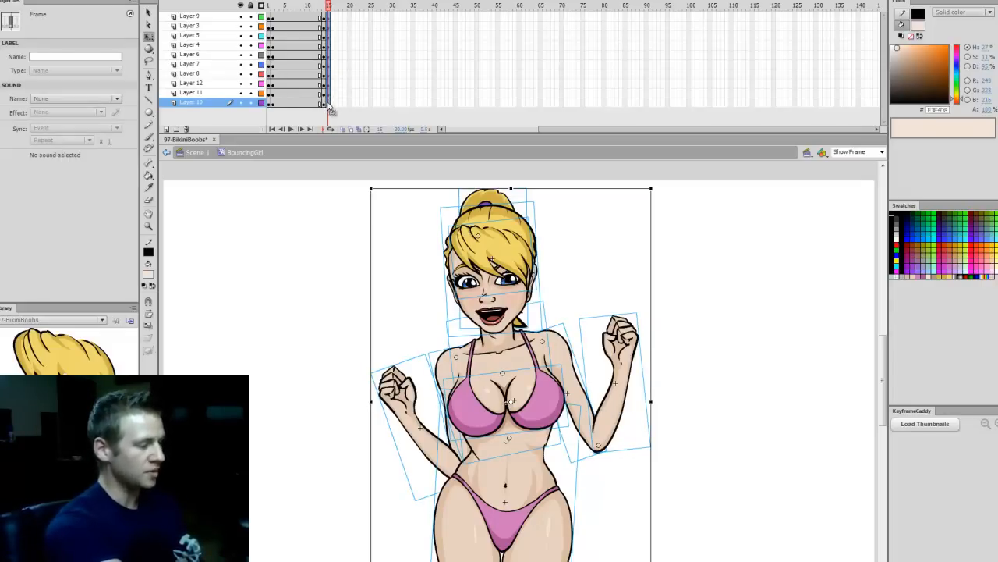
{"action": "left_click_drag", "start_coordinate": [331, 110], "coordinate": [331, 109]}
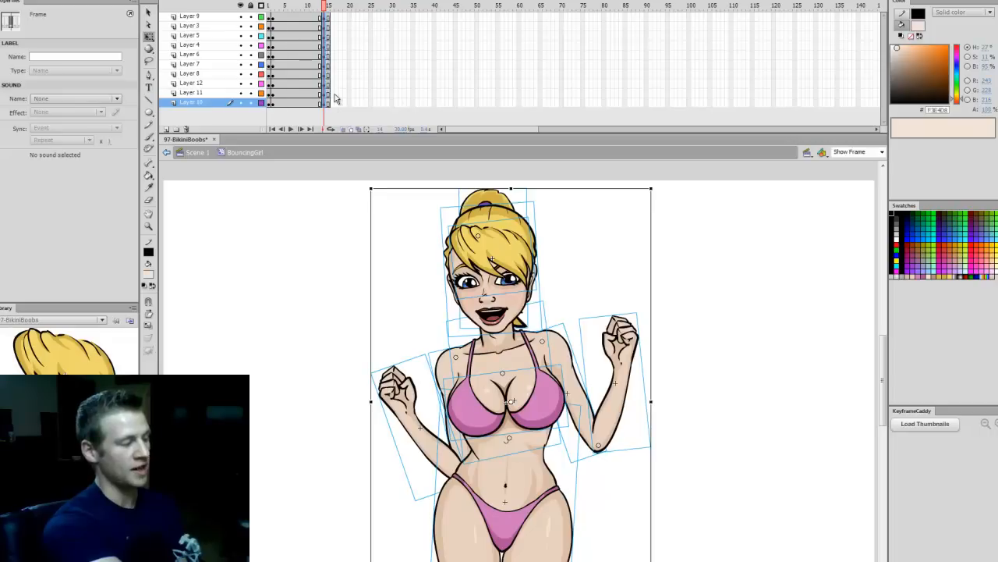
{"action": "left_click", "coordinate": [726, 413]}
{"action": "key", "text": "Return"}
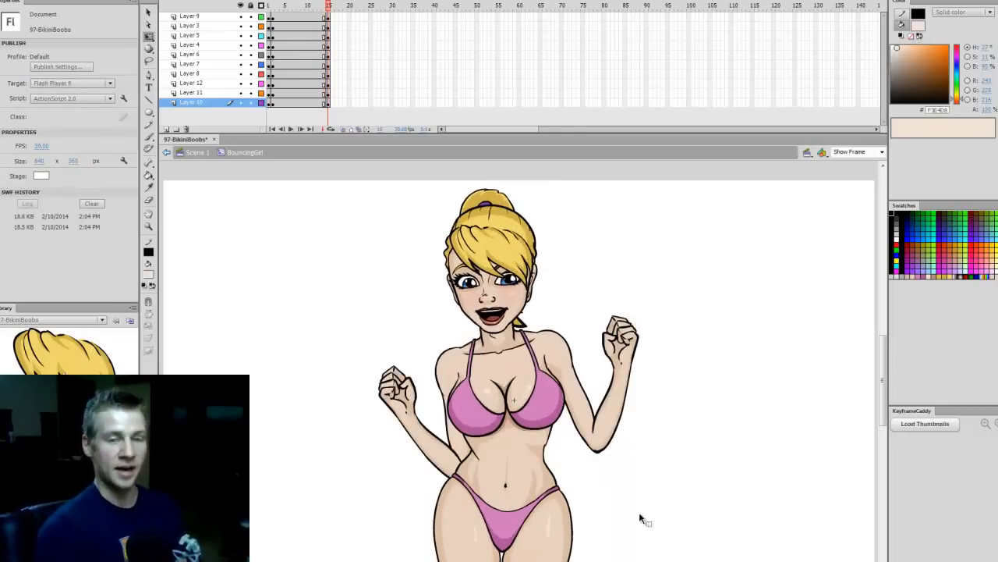
Copy the first tilted pose on all layers to keyframes at frame 30 and scrub through the key poses
{"action": "left_click", "coordinate": [325, 105]}
{"action": "left_click_drag", "start_coordinate": [325, 108], "coordinate": [326, 18]}
{"action": "left_click_drag", "start_coordinate": [311, 103], "coordinate": [394, 20]}
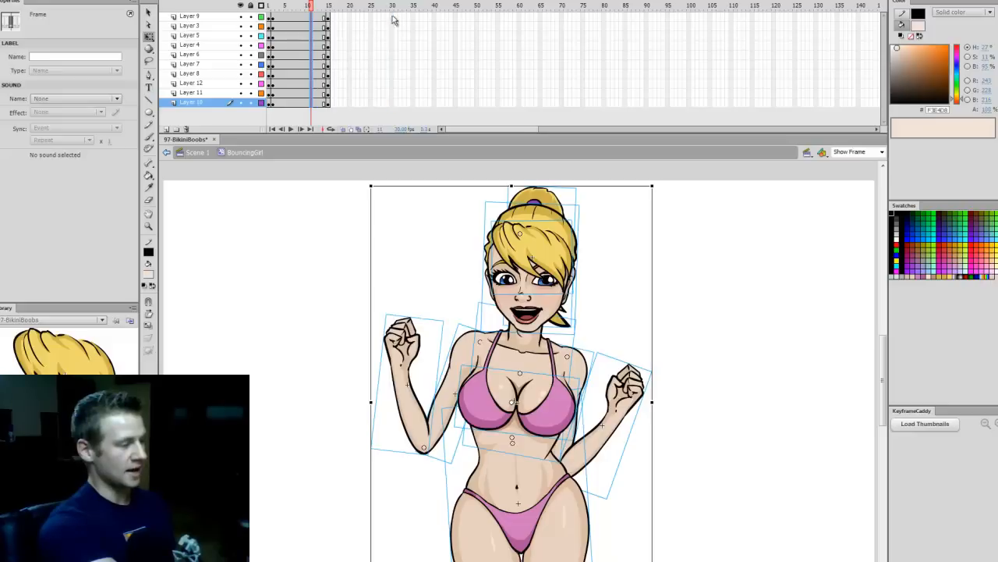
{"action": "left_click_drag", "start_coordinate": [312, 6], "coordinate": [286, 6]}
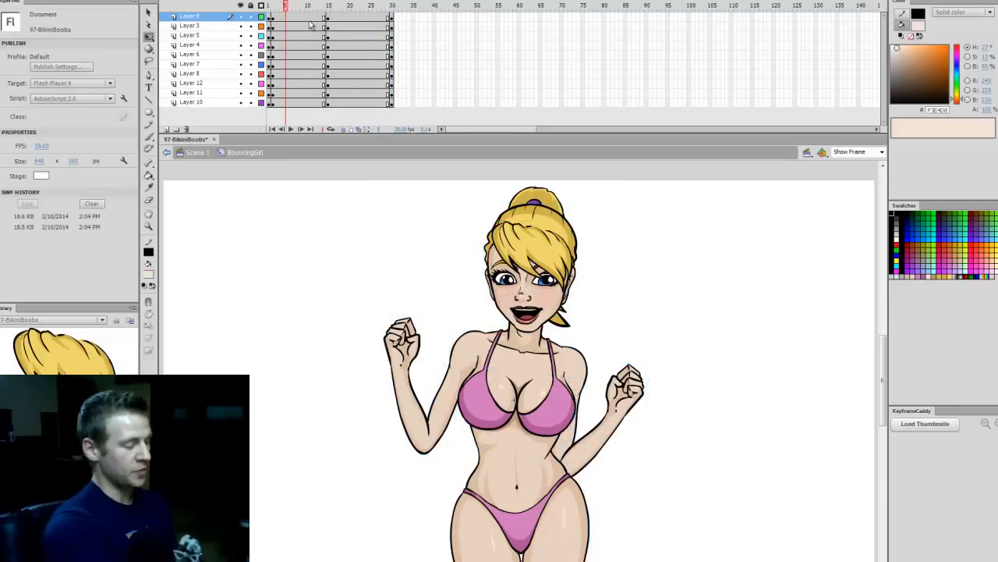
{"action": "left_click", "coordinate": [341, 7]}
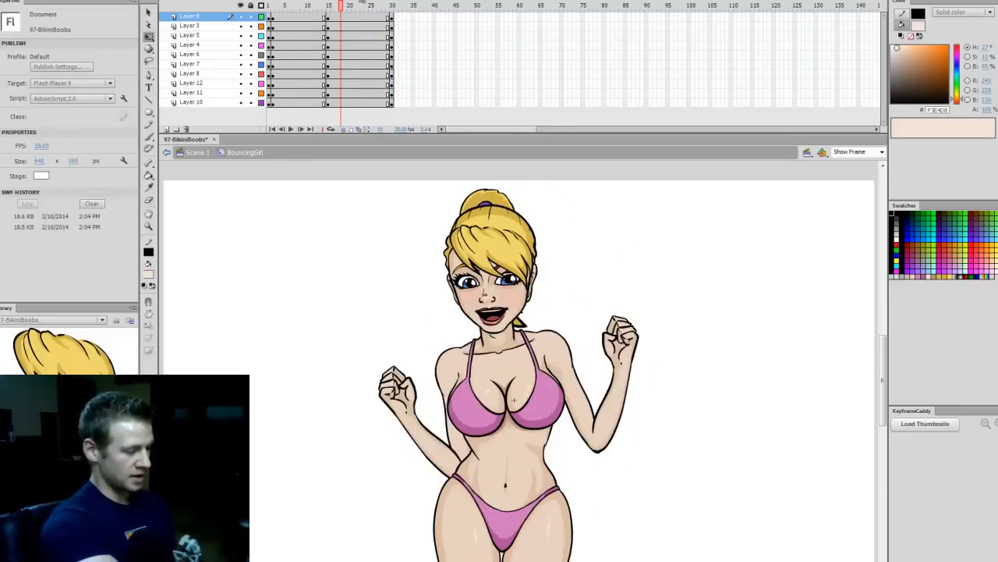
{"action": "left_click", "coordinate": [395, 7]}
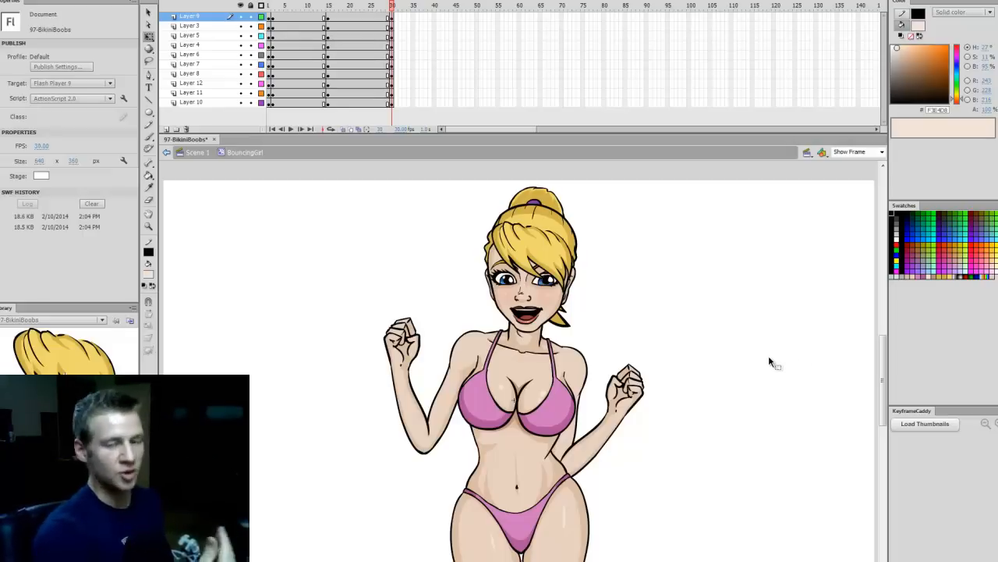
Compare frames 1 and 2, and move frame 2's keyframes on all layers to frame 1, replacing the neutral pose
{"action": "left_click", "coordinate": [274, 19]}
{"action": "key", "text": "comma"}
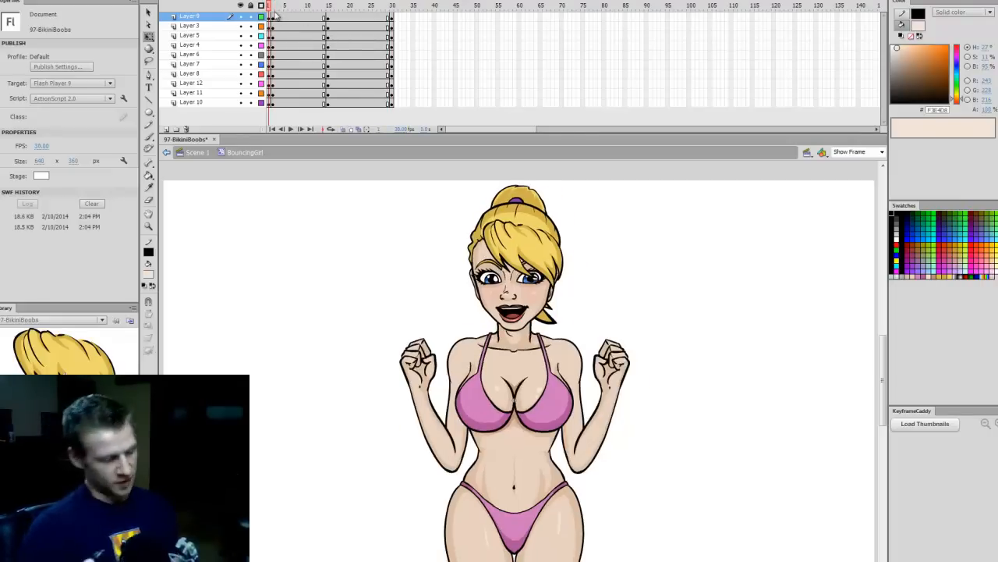
{"action": "key", "text": "period"}
{"action": "key", "text": "comma"}
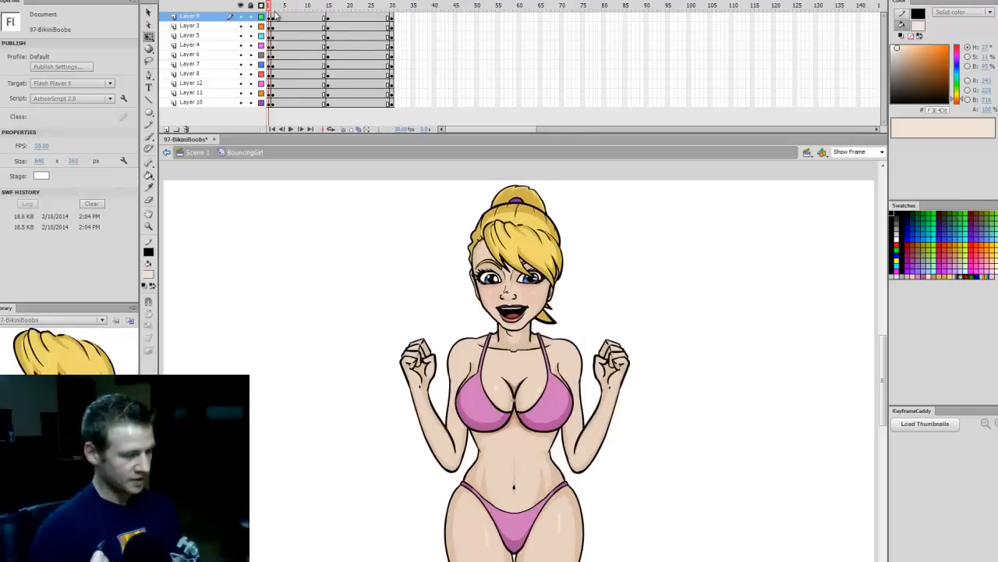
{"action": "left_click_drag", "start_coordinate": [273, 14], "coordinate": [274, 103]}
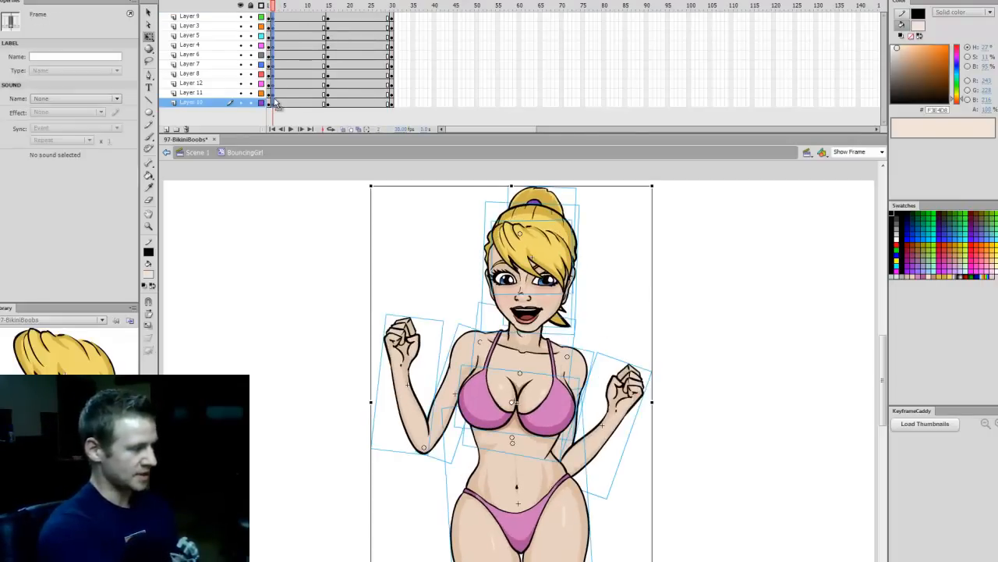
{"action": "left_click", "coordinate": [706, 451]}
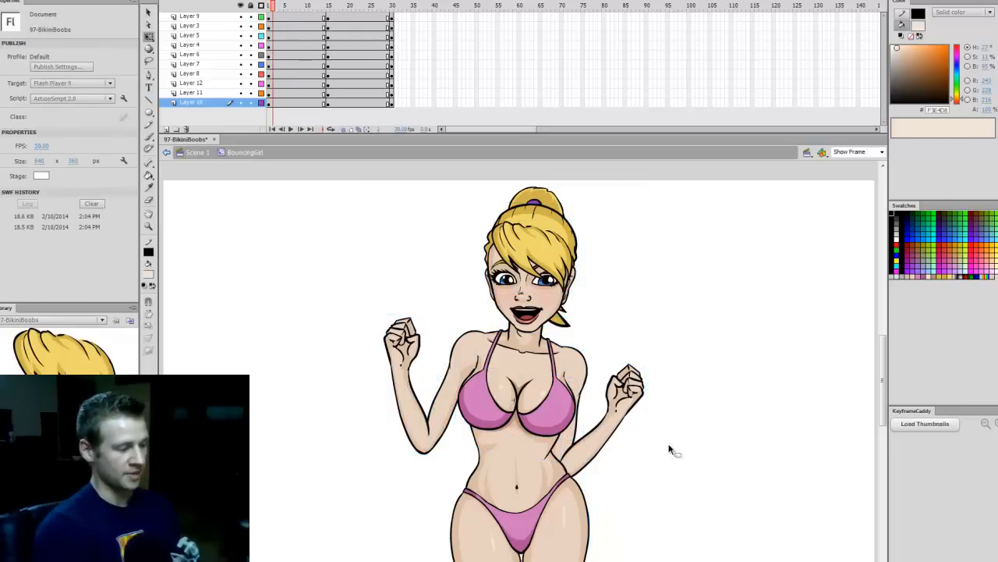
Create classic tweens on all layers across frames 1, 15 and 30 and play the animation
{"action": "key", "text": "period"}
{"action": "left_click_drag", "start_coordinate": [316, 106], "coordinate": [353, 20]}
{"action": "right_click", "coordinate": [329, 73]}
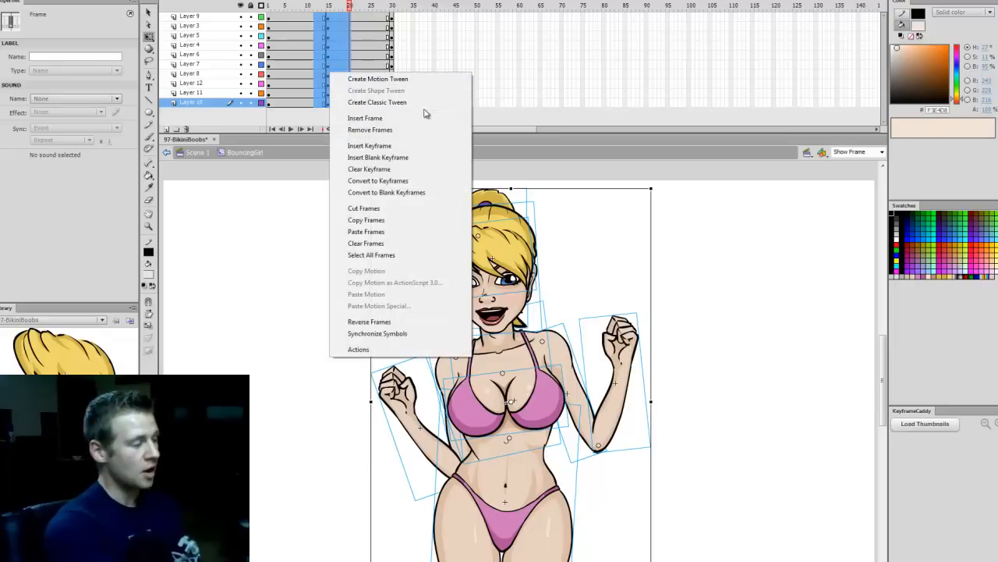
{"action": "left_click", "coordinate": [407, 103]}
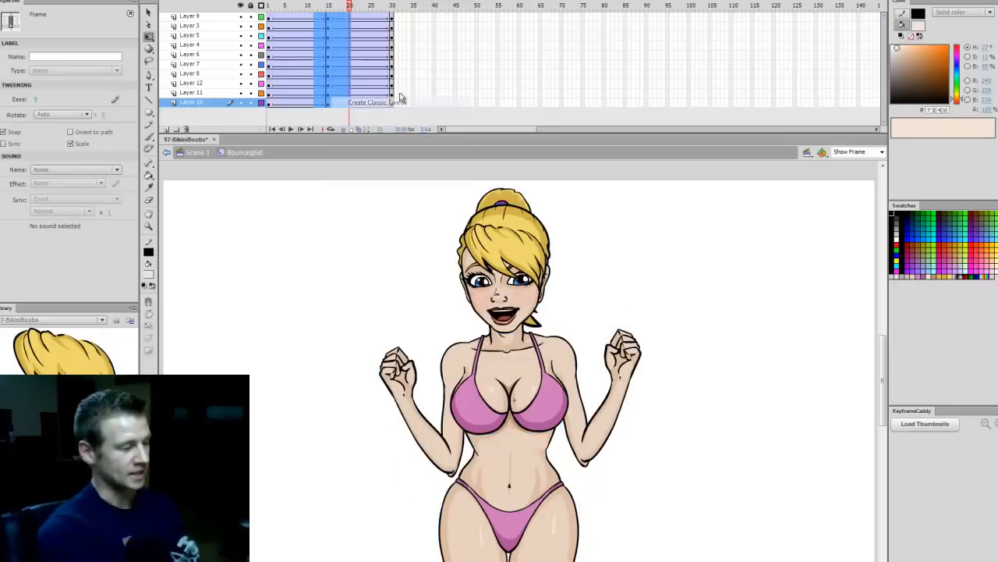
{"action": "key", "text": "Return"}
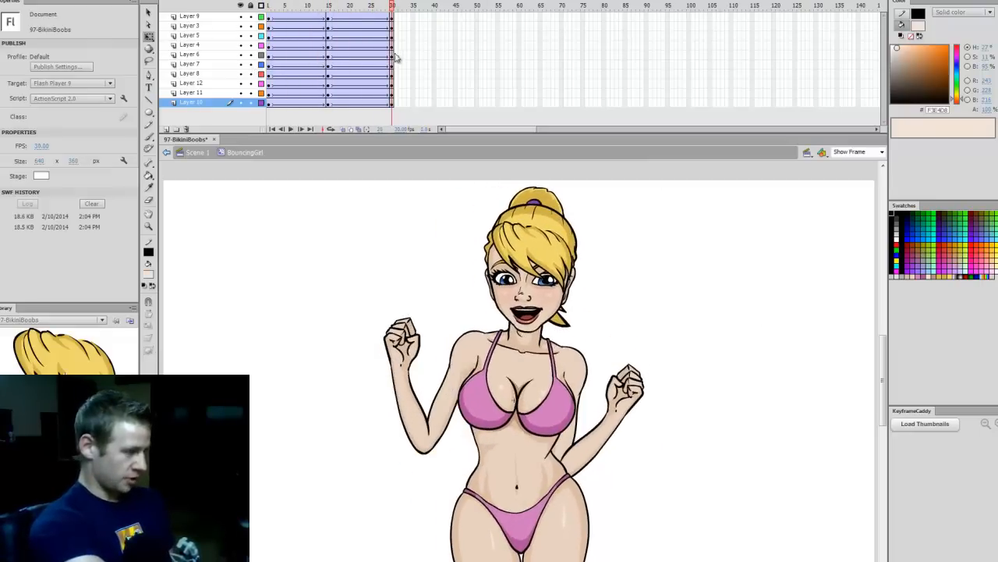
Insert keyframes at frame 8 on all layers and move the whole character slightly upward there
{"action": "left_click", "coordinate": [562, 307]}
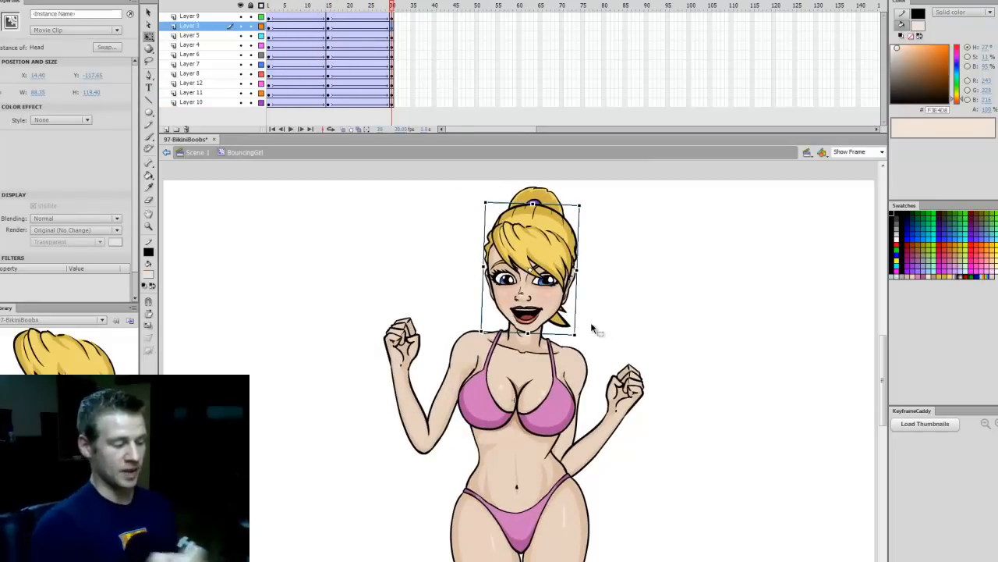
{"action": "left_click", "coordinate": [635, 267]}
{"action": "left_click", "coordinate": [299, 23]}
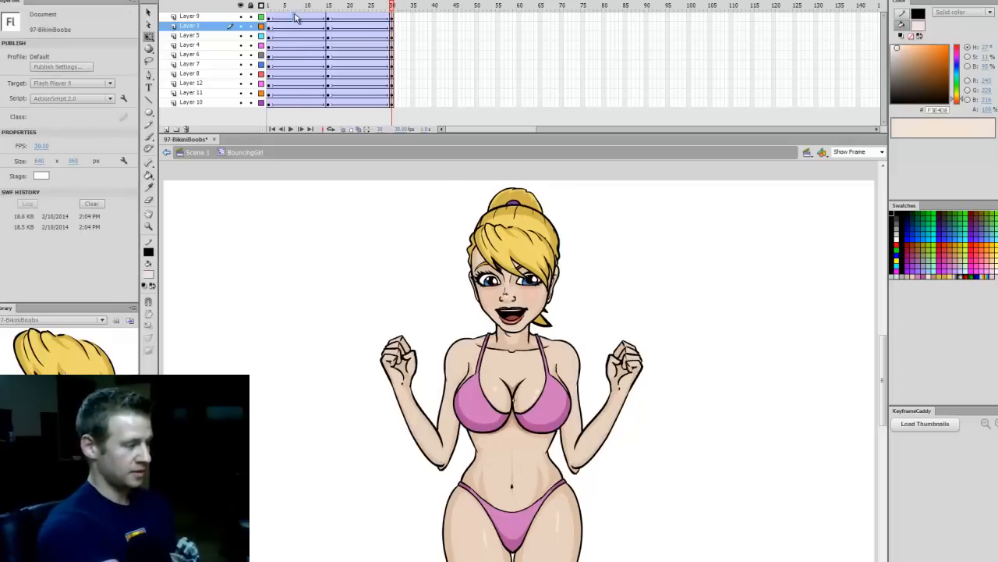
{"action": "left_click", "coordinate": [297, 105]}
{"action": "key", "text": "period"}
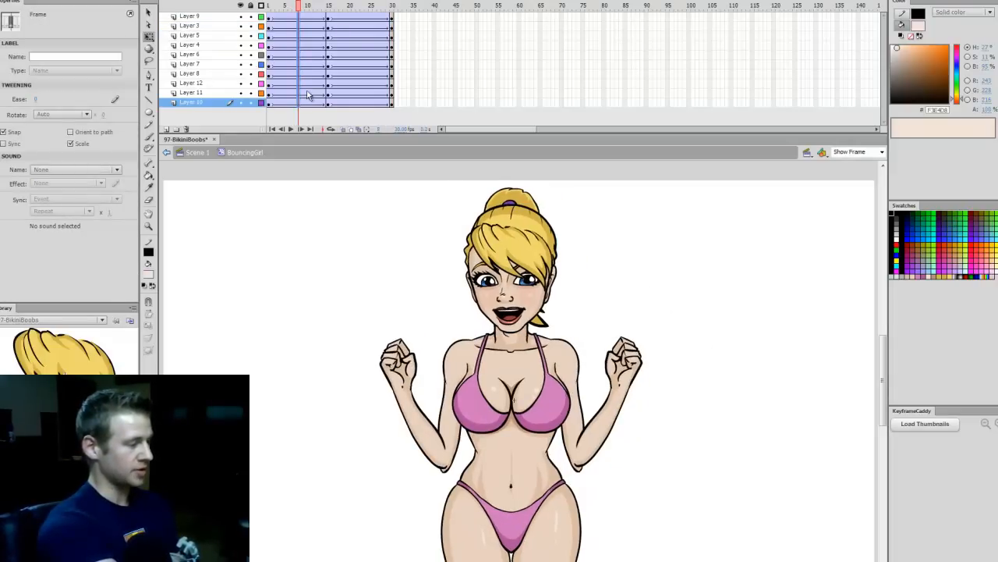
{"action": "left_click_drag", "start_coordinate": [296, 7], "coordinate": [298, 105]}
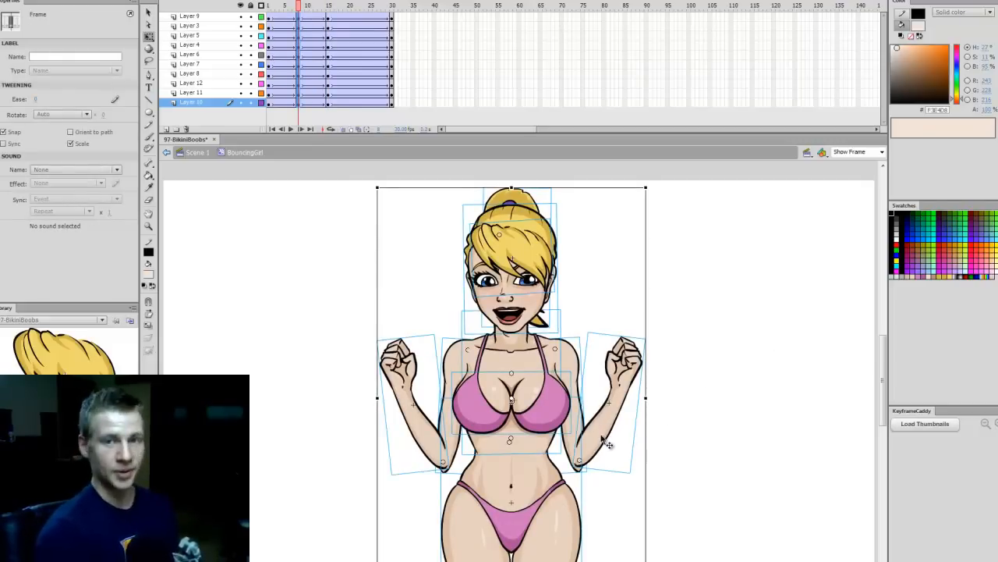
{"action": "left_click", "coordinate": [571, 373]}
{"action": "left_click_drag", "start_coordinate": [570, 373], "coordinate": [571, 359]}
Insert keyframes at frame 22 on all layers and raise the whole character slightly on that frame
{"action": "left_click_drag", "start_coordinate": [360, 18], "coordinate": [363, 105]}
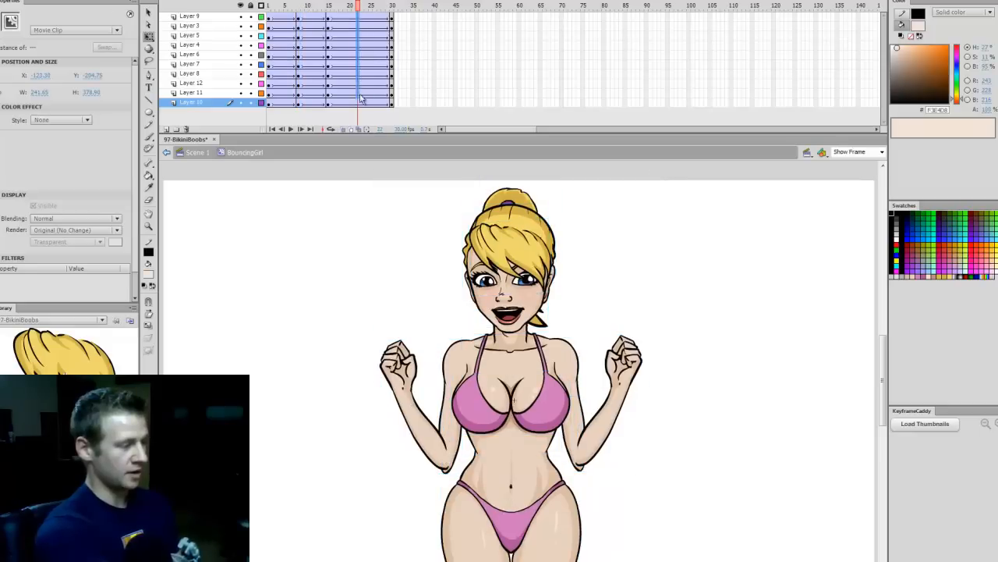
{"action": "left_click", "coordinate": [360, 80]}
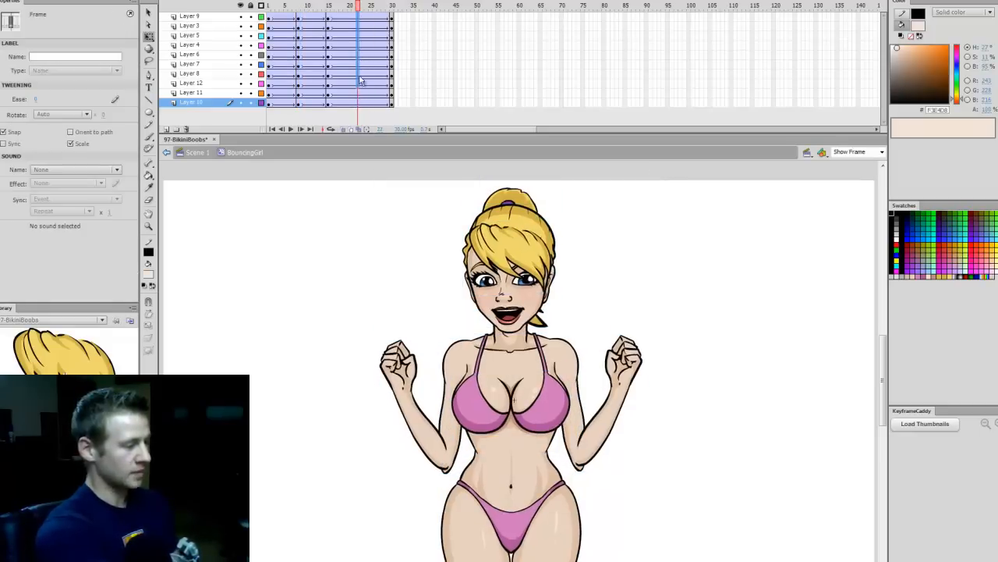
{"action": "left_click", "coordinate": [362, 106]}
{"action": "left_click_drag", "start_coordinate": [551, 299], "coordinate": [553, 285]}
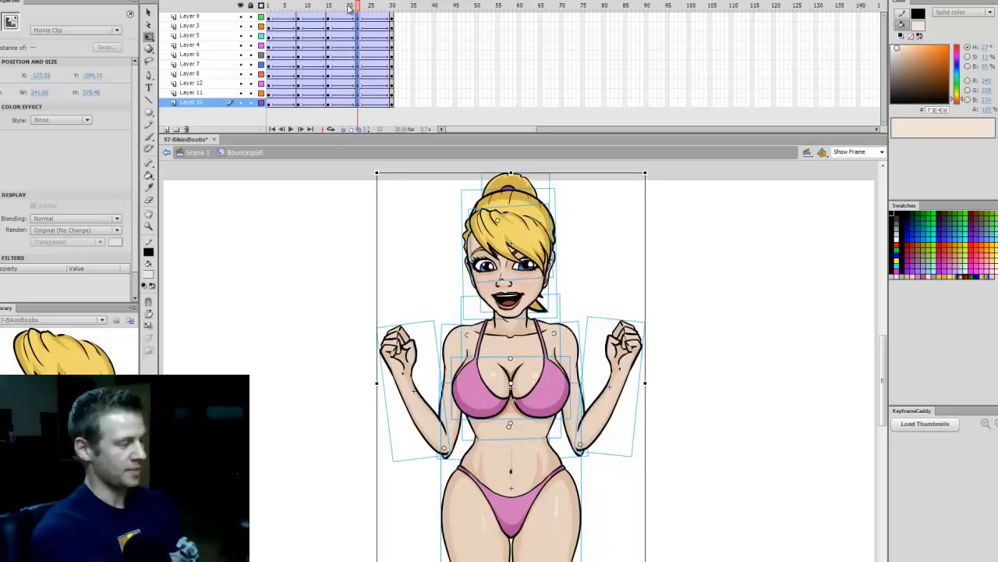
Play the bounce, save the document and replay the animation from frame 1
{"action": "key", "text": "Return"}
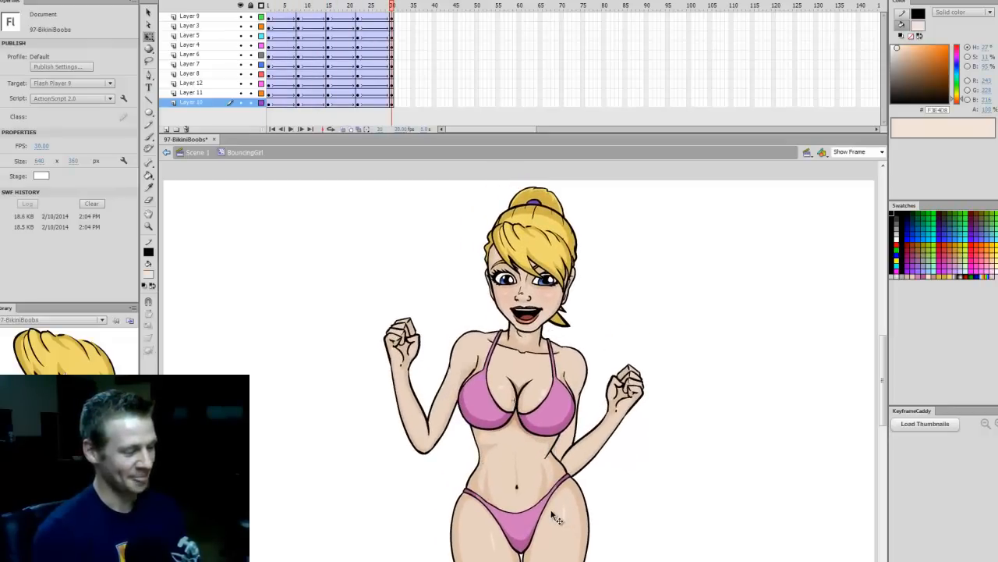
{"action": "left_click", "coordinate": [271, 6]}
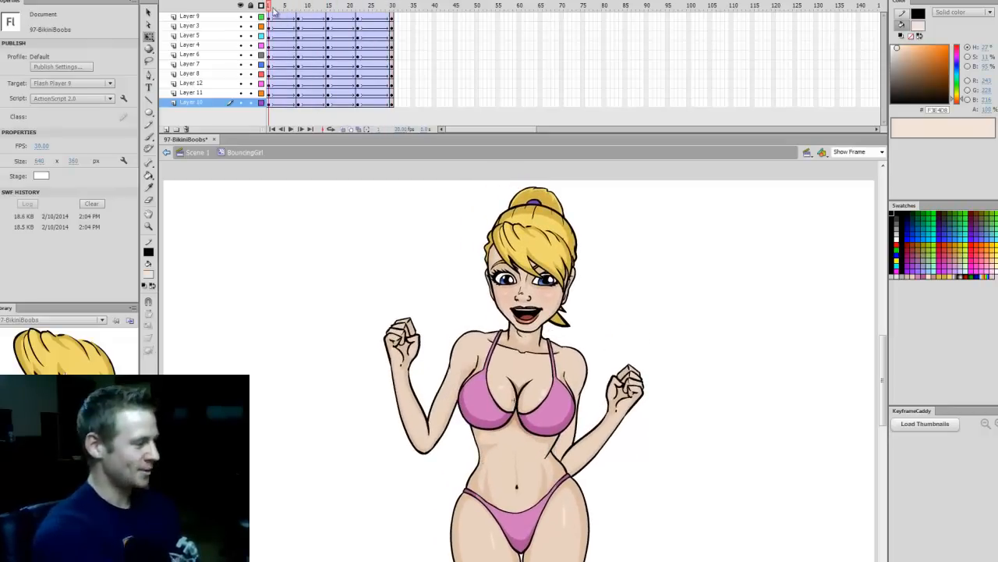
{"action": "key", "text": "ctrl+s"}
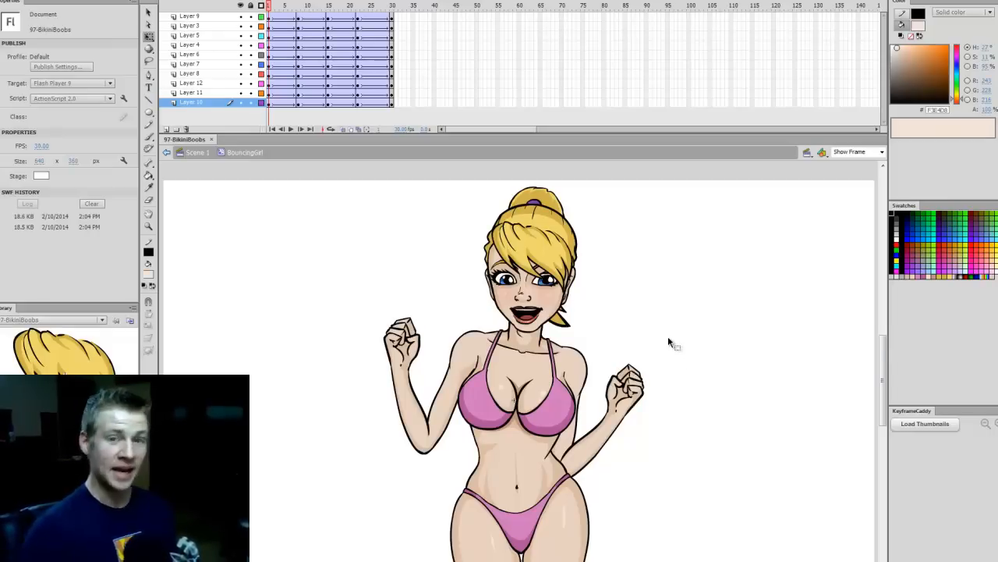
{"action": "scroll", "coordinate": [869, 342], "scroll_direction": "down", "scroll_amount": 1}
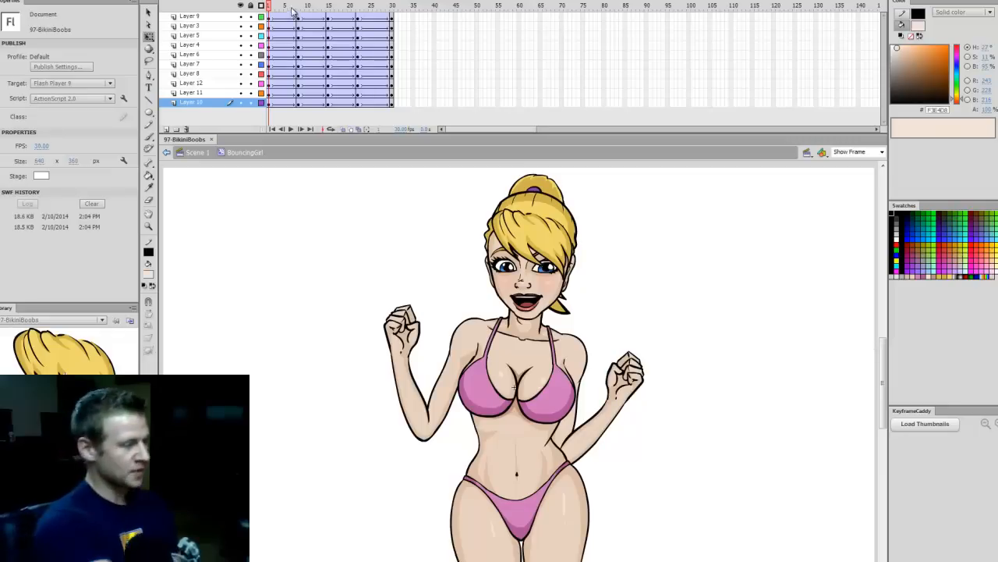
{"action": "key", "text": "Return"}
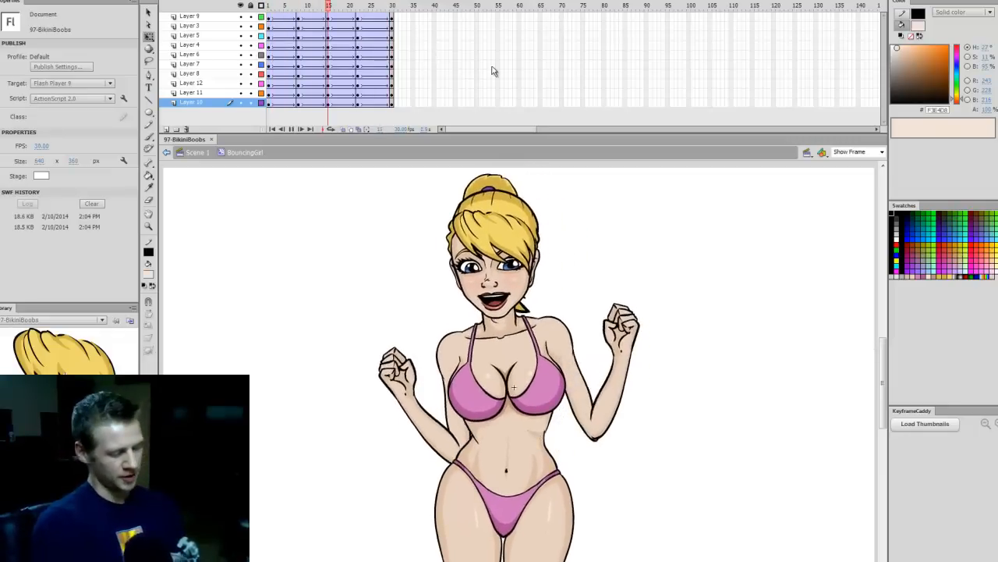
{"action": "left_click", "coordinate": [269, 7]}
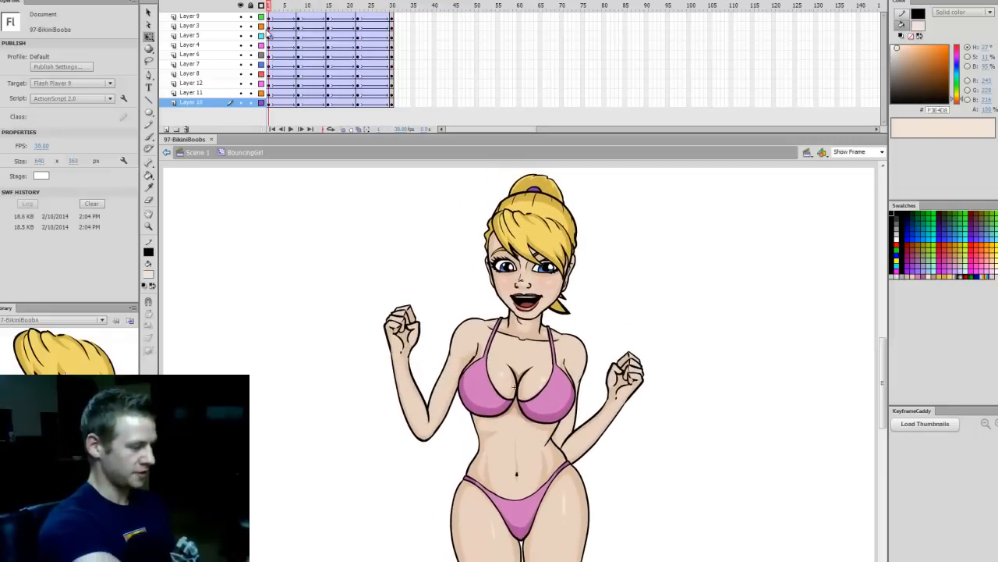
{"action": "key", "text": "Return"}
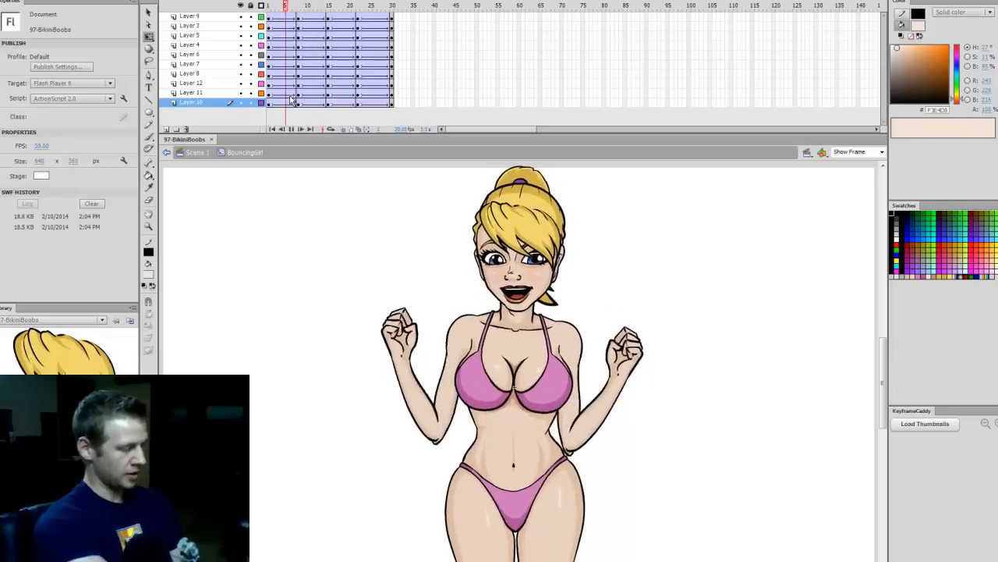
Nudge the whole character a little higher on the frame 8 and frame 22 keyframes and play the animation
{"action": "key", "text": "Return"}
{"action": "key", "text": "ctrl+a"}
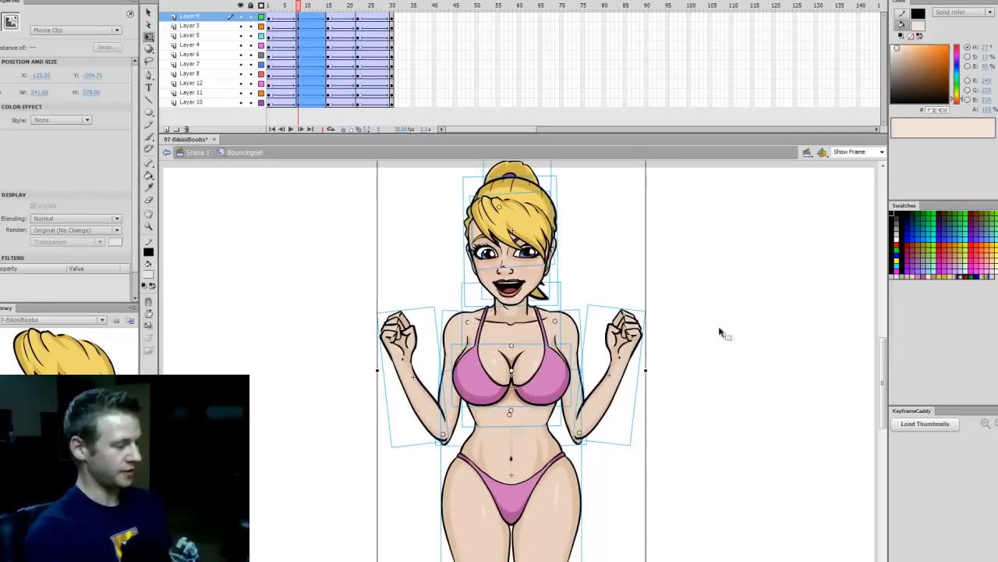
{"action": "left_click", "coordinate": [358, 7]}
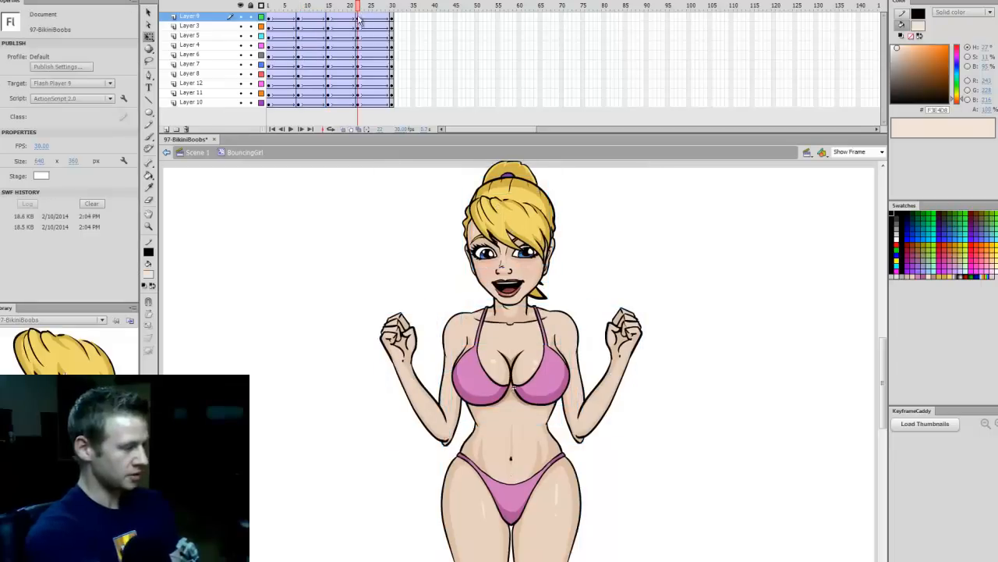
{"action": "left_click_drag", "start_coordinate": [358, 17], "coordinate": [358, 102]}
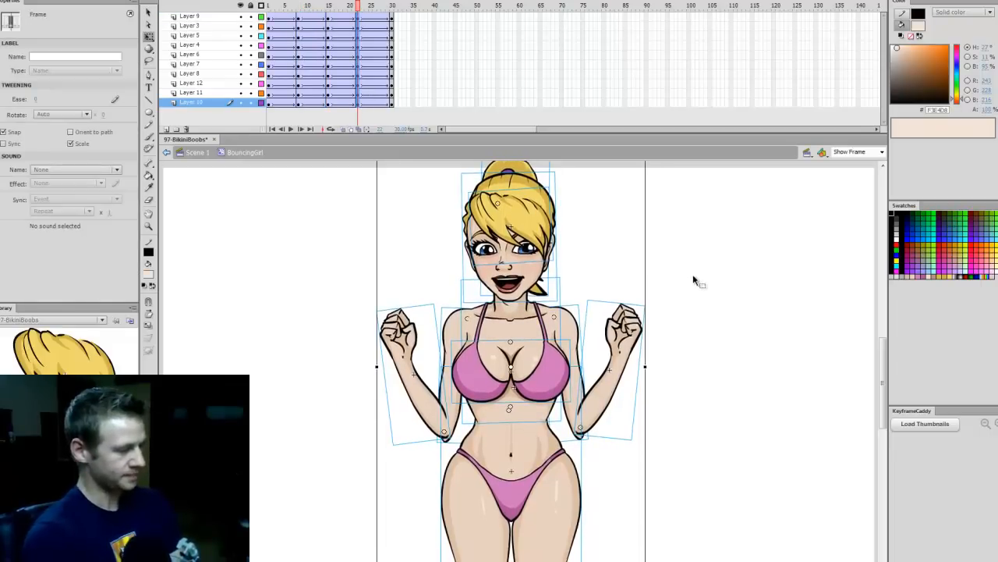
{"action": "key", "text": "Return"}
{"action": "scroll", "coordinate": [888, 394], "scroll_direction": "up", "scroll_amount": 1}
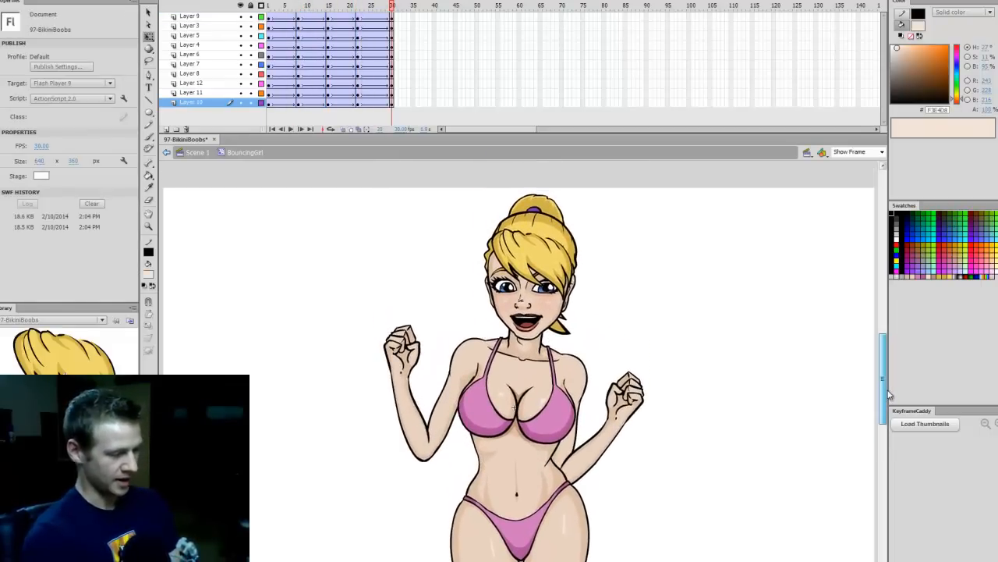
{"action": "scroll", "coordinate": [866, 386], "scroll_direction": "down", "scroll_amount": 1}
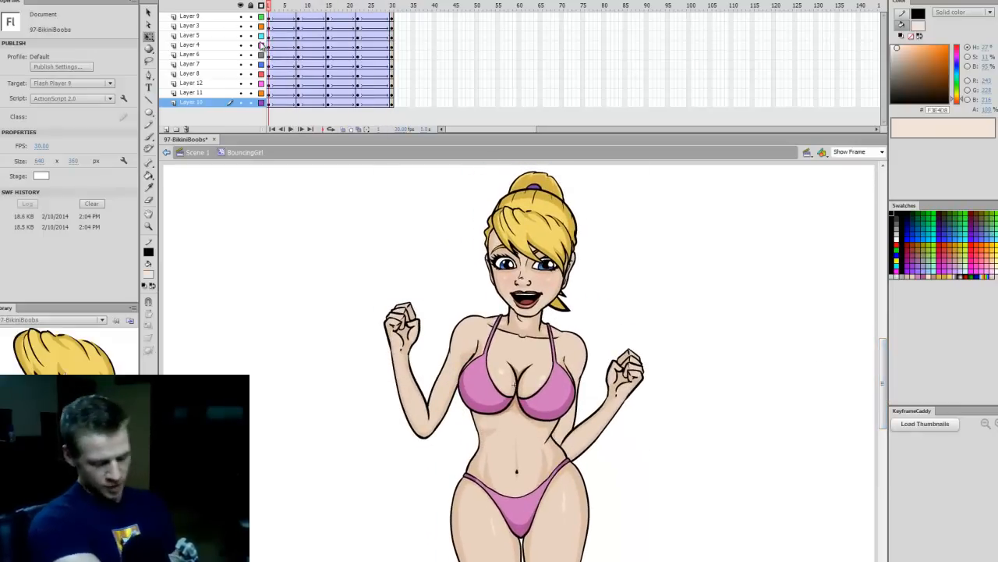
Rotate both forearms slightly inward around the elbows on the frame 8 keyframe
{"action": "left_click_drag", "start_coordinate": [269, 6], "coordinate": [299, 11]}
{"action": "key", "text": "ctrl+a"}
{"action": "left_click", "coordinate": [437, 294]}
{"action": "left_click", "coordinate": [421, 306]}
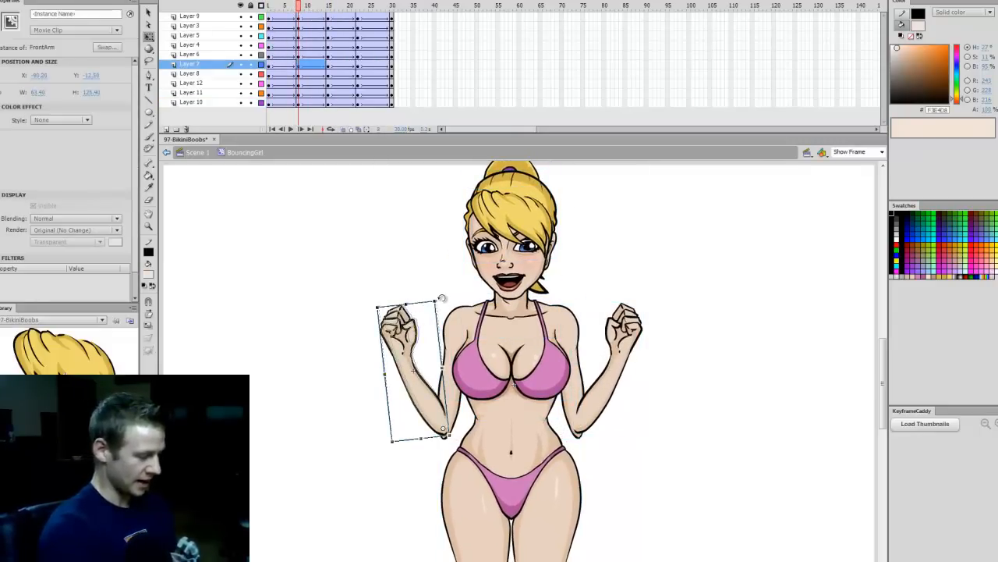
{"action": "left_click", "coordinate": [602, 394]}
{"action": "left_click_drag", "start_coordinate": [651, 302], "coordinate": [646, 299]}
{"action": "left_click_drag", "start_coordinate": [623, 336], "coordinate": [626, 339]}
Rotate both forearms slightly inward on the frame 22 keyframe and play the animation
{"action": "left_click", "coordinate": [357, 9]}
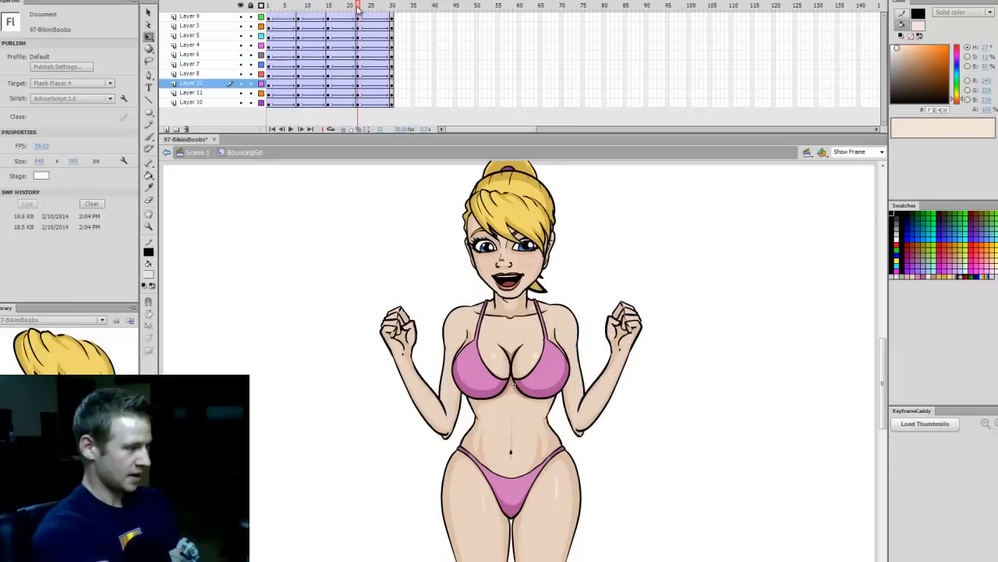
{"action": "left_click", "coordinate": [439, 419]}
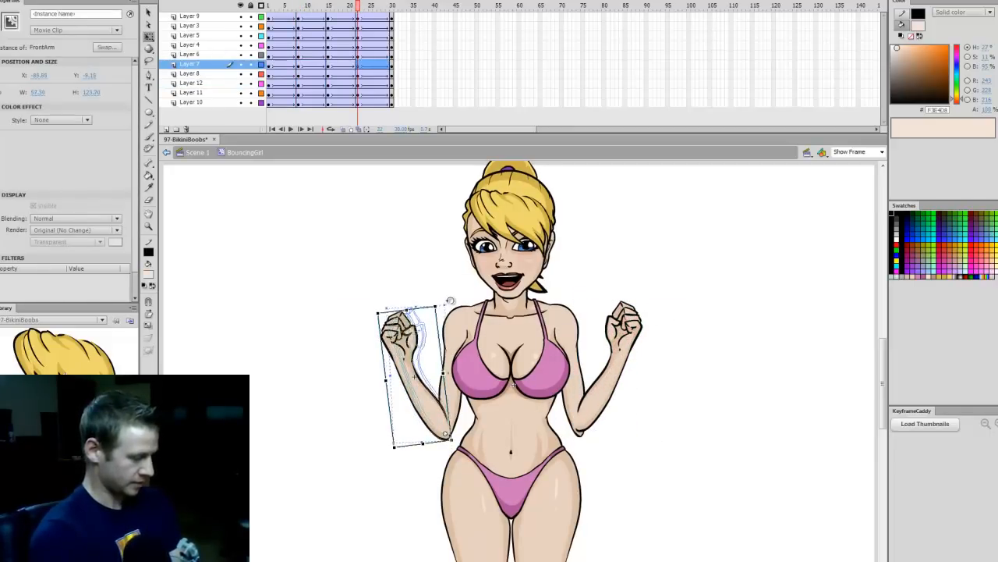
{"action": "left_click", "coordinate": [619, 384]}
{"action": "key", "text": "Return"}
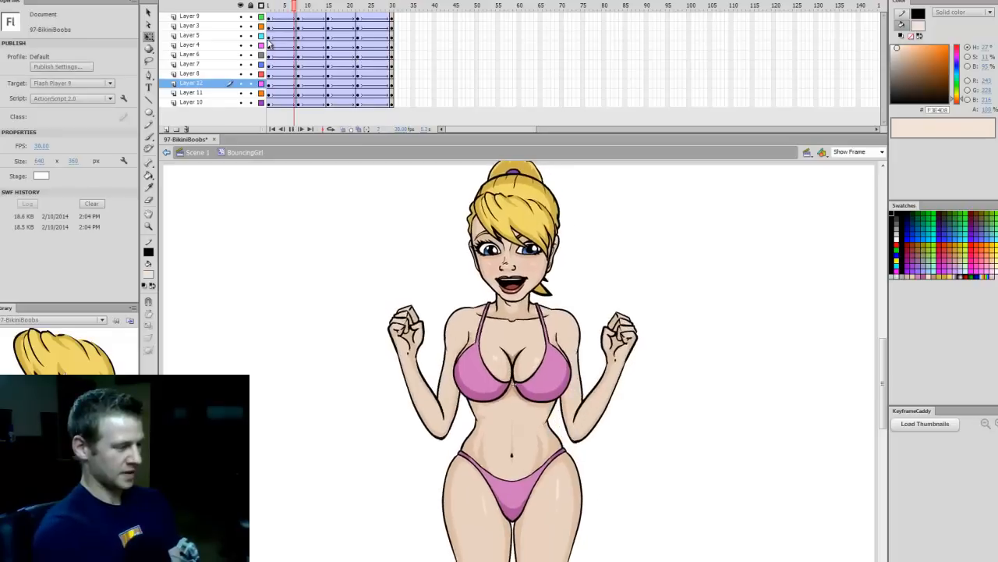
{"action": "left_click_drag", "start_coordinate": [322, 8], "coordinate": [262, 53]}
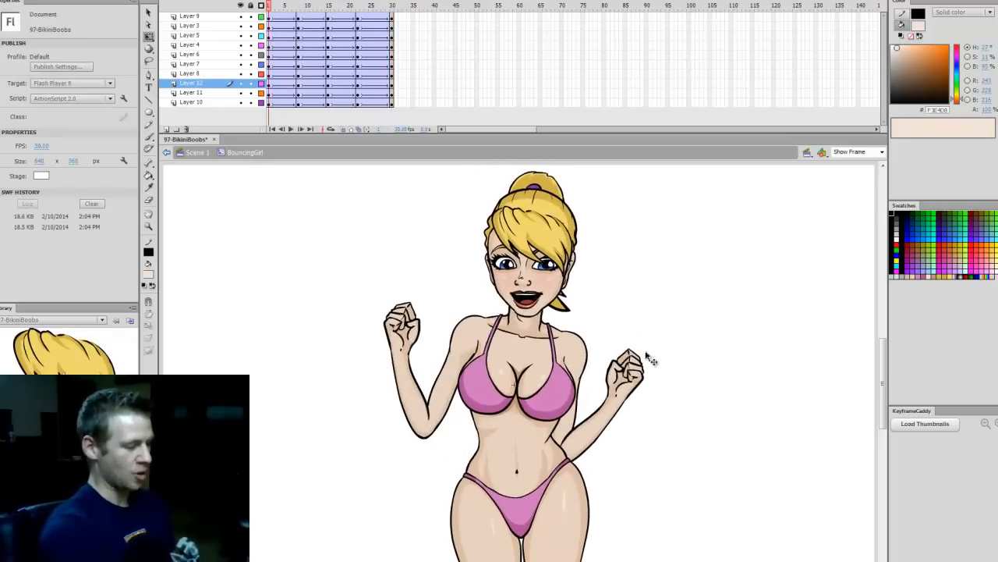
Rotate both forearms further inward toward the shoulders on the frame 8 and frame 22 keyframes
{"action": "left_click", "coordinate": [299, 6]}
{"action": "left_click", "coordinate": [630, 321]}
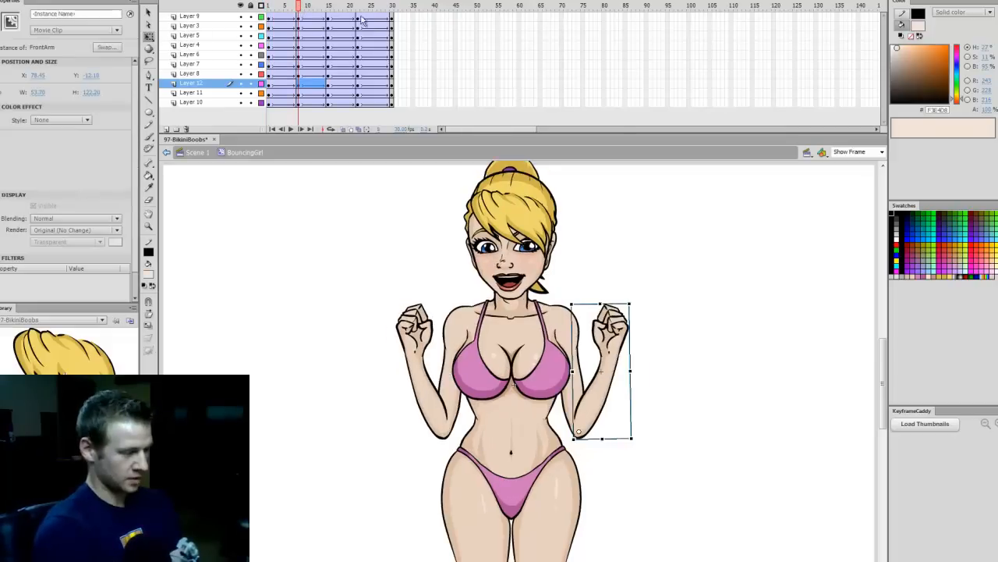
{"action": "left_click", "coordinate": [361, 5]}
{"action": "left_click", "coordinate": [417, 337]}
{"action": "left_click_drag", "start_coordinate": [457, 302], "coordinate": [459, 298]}
{"action": "left_click", "coordinate": [628, 321]}
{"action": "left_click_drag", "start_coordinate": [646, 304], "coordinate": [640, 296]}
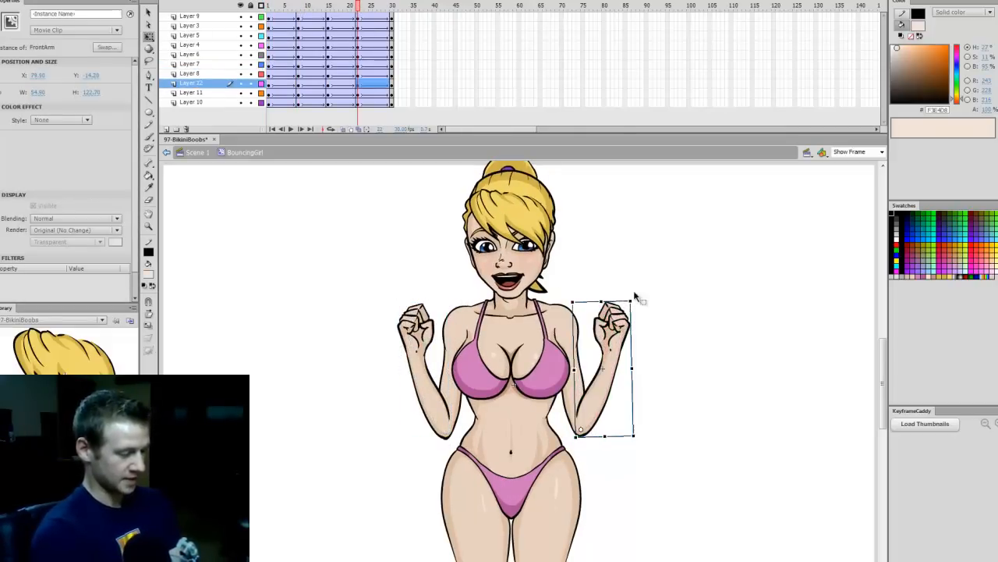
Replay the animation from frame 1 to check the forearm motion through the bounce
{"action": "left_click", "coordinate": [302, 6]}
{"action": "key", "text": "Return"}
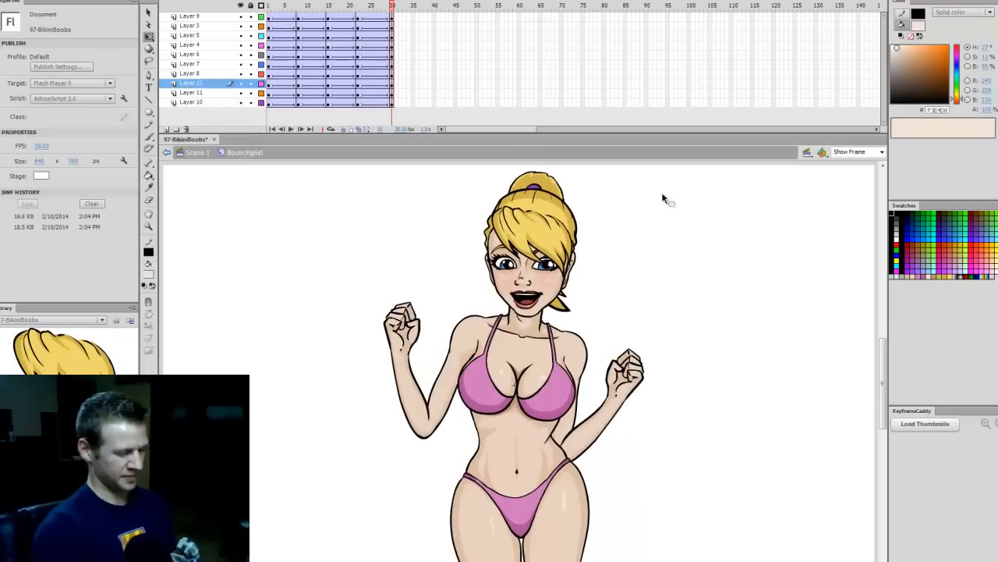
{"action": "key", "text": "Return"}
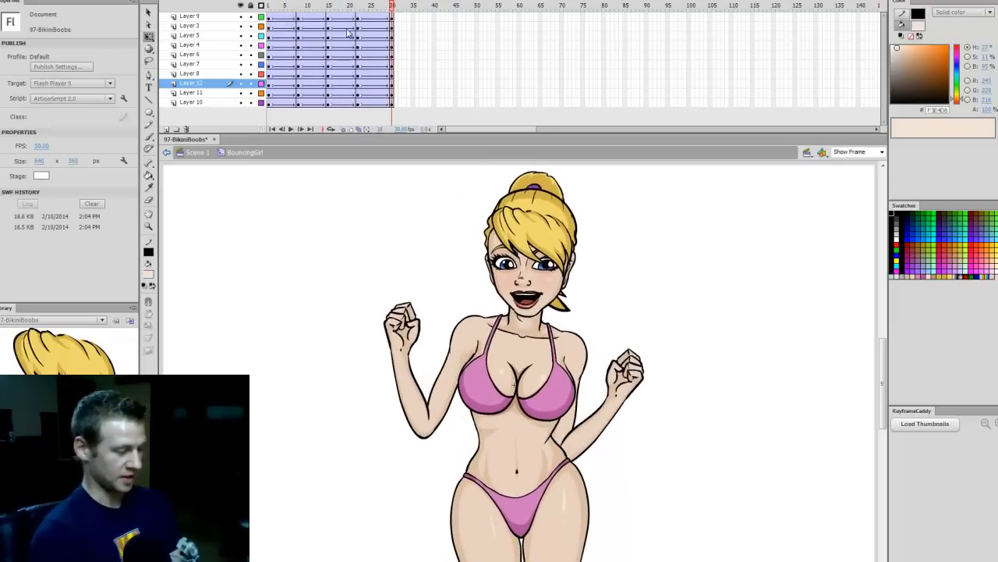
{"action": "left_click", "coordinate": [269, 6]}
{"action": "key", "text": "Return"}
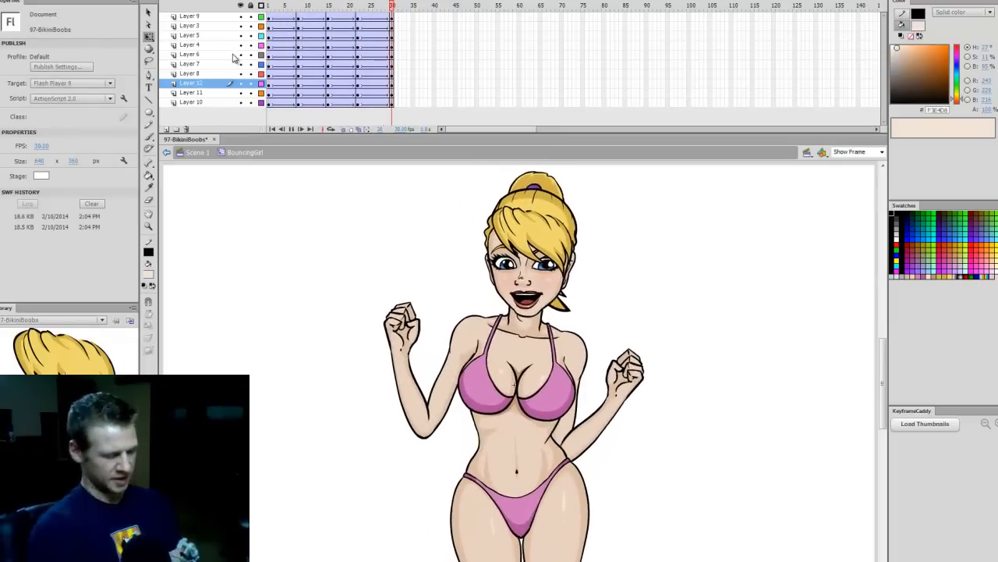
{"action": "left_click", "coordinate": [269, 7]}
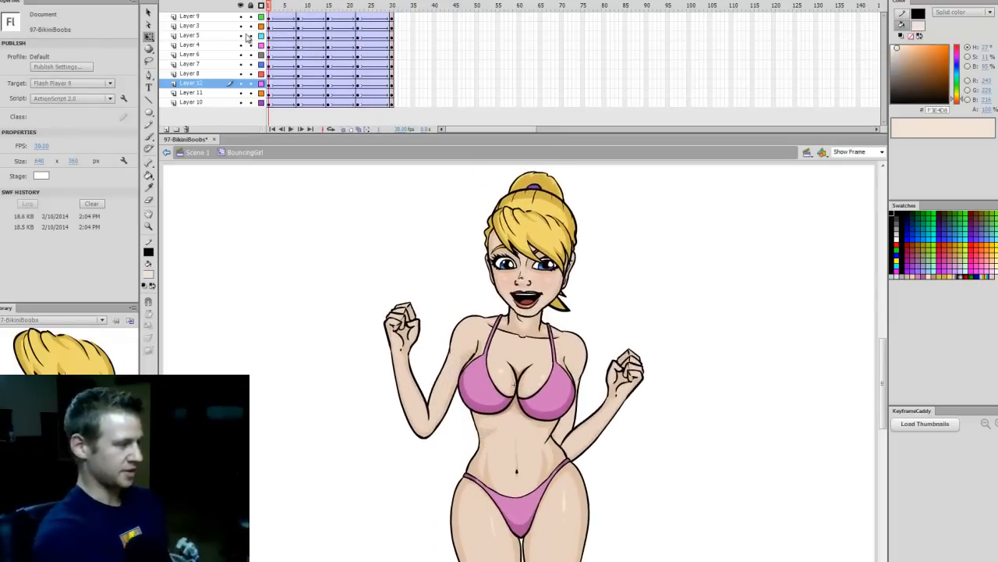
{"action": "left_click", "coordinate": [195, 35]}
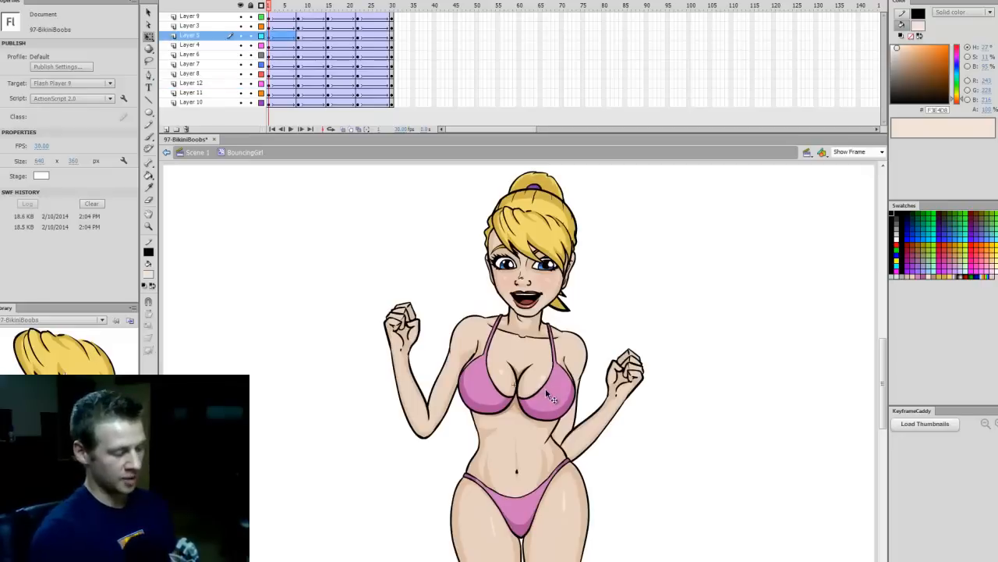
{"action": "left_click", "coordinate": [685, 402]}
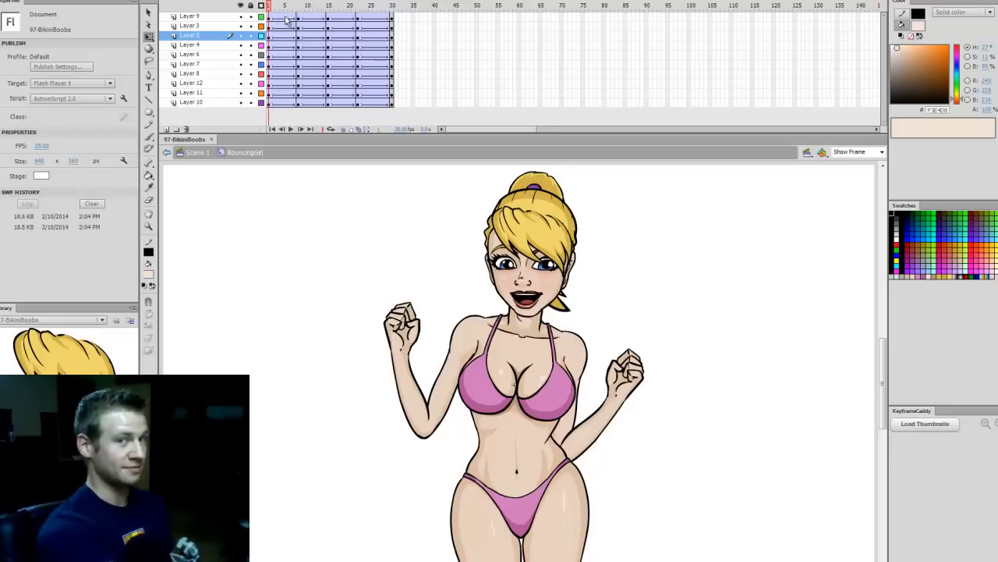
Set the ease of the first tween, between frames 1 and 8, to 100 on all layers and play the animation
{"action": "left_click", "coordinate": [286, 17]}
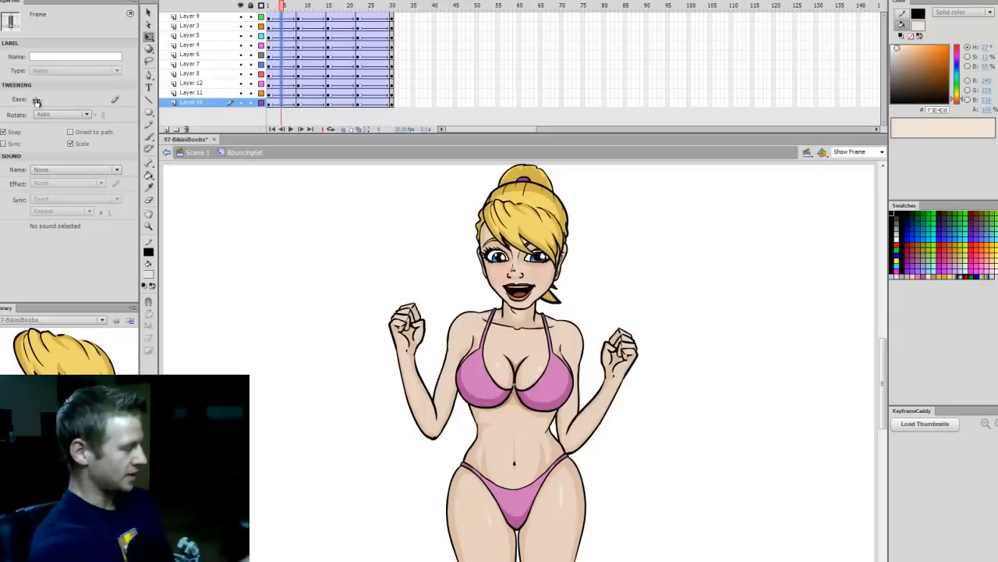
{"action": "left_click", "coordinate": [36, 99]}
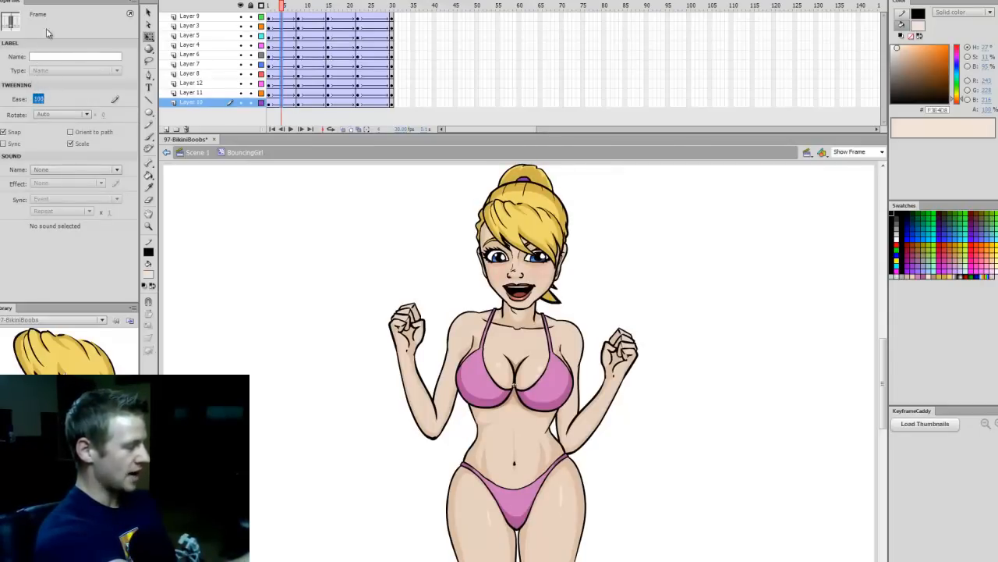
{"action": "left_click", "coordinate": [271, 7]}
{"action": "key", "text": "Return"}
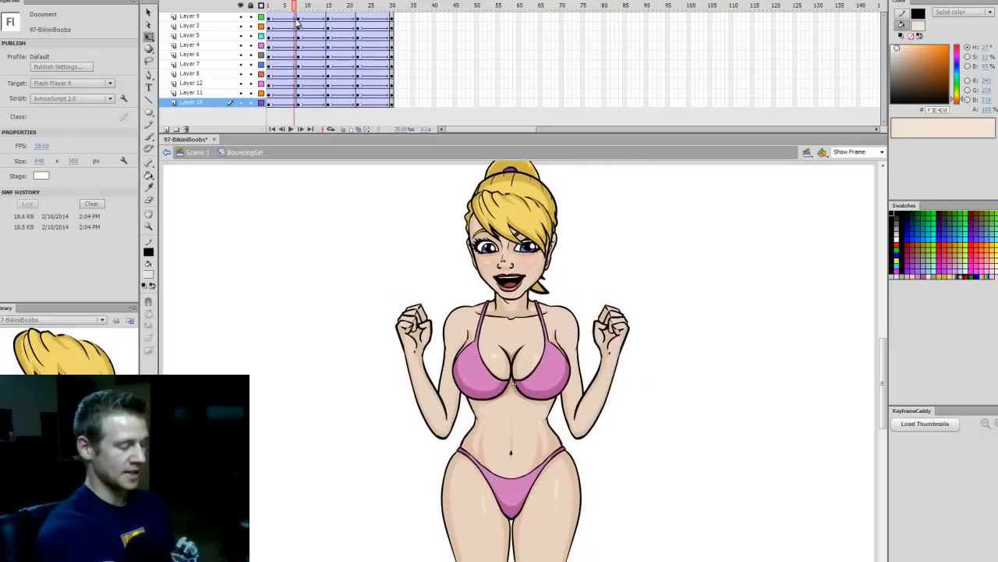
Set the ease of the second tween, between frames 8 and 15, to -100 on all layers and preview the motion
{"action": "left_click_drag", "start_coordinate": [311, 21], "coordinate": [313, 94]}
{"action": "left_click", "coordinate": [313, 104]}
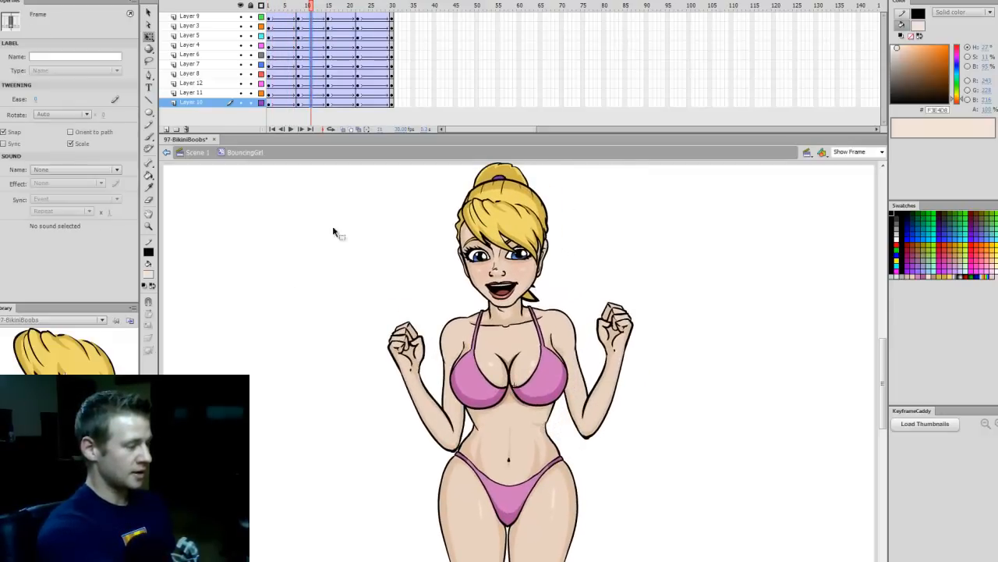
{"action": "type", "text": "00"}
{"action": "key", "text": "Return"}
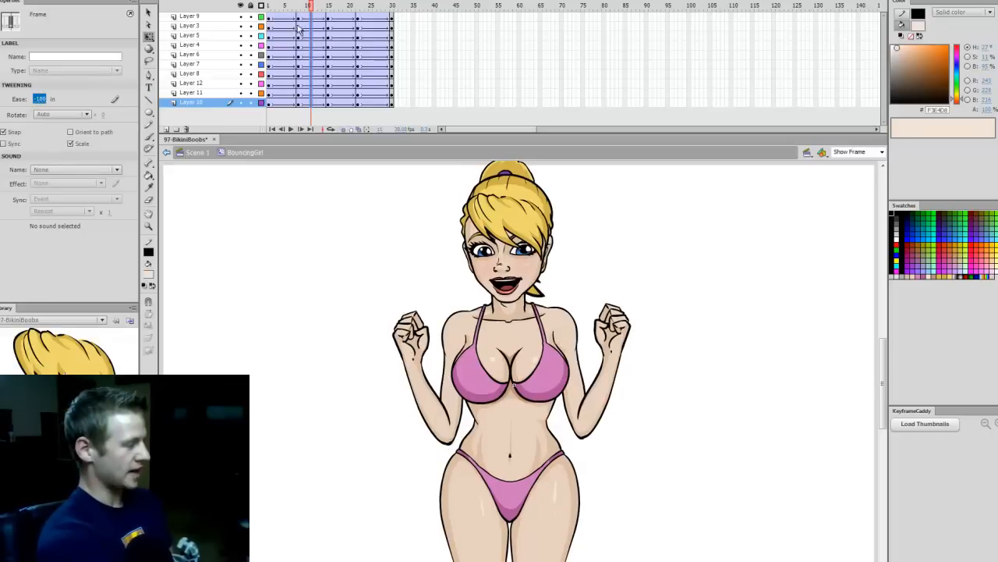
{"action": "left_click", "coordinate": [277, 66]}
{"action": "left_click", "coordinate": [792, 209]}
{"action": "key", "text": "Return"}
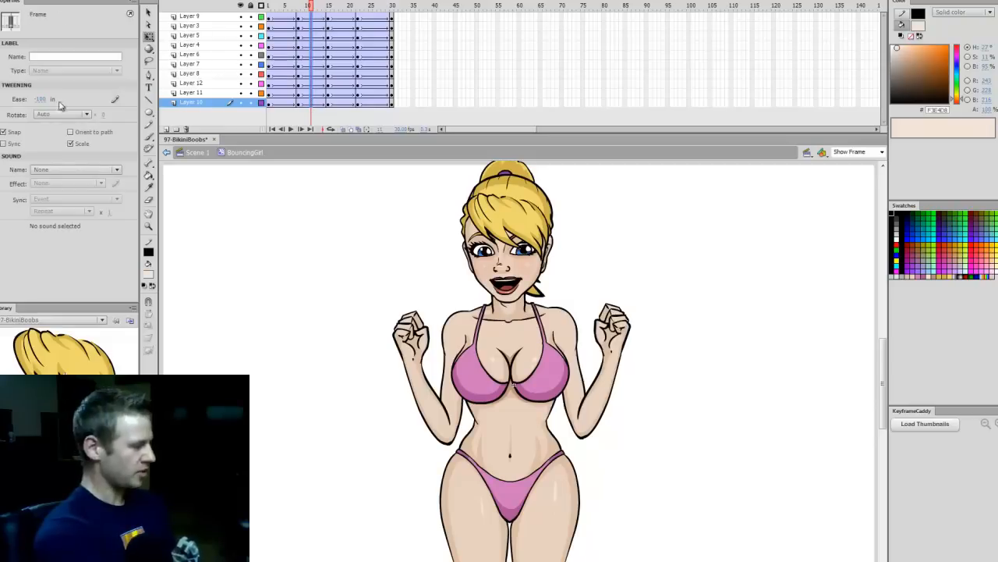
Set the ease of the second tween's selected frames to 100
{"action": "left_click", "coordinate": [43, 100]}
{"action": "type", "text": "100"}
{"action": "key", "text": "Return"}
Set the ease of the third and fourth tweens, between frames 15 and 30, to 100 on all layers and play the animation
{"action": "left_click_drag", "start_coordinate": [313, 6], "coordinate": [341, 121]}
{"action": "key", "text": "Return"}
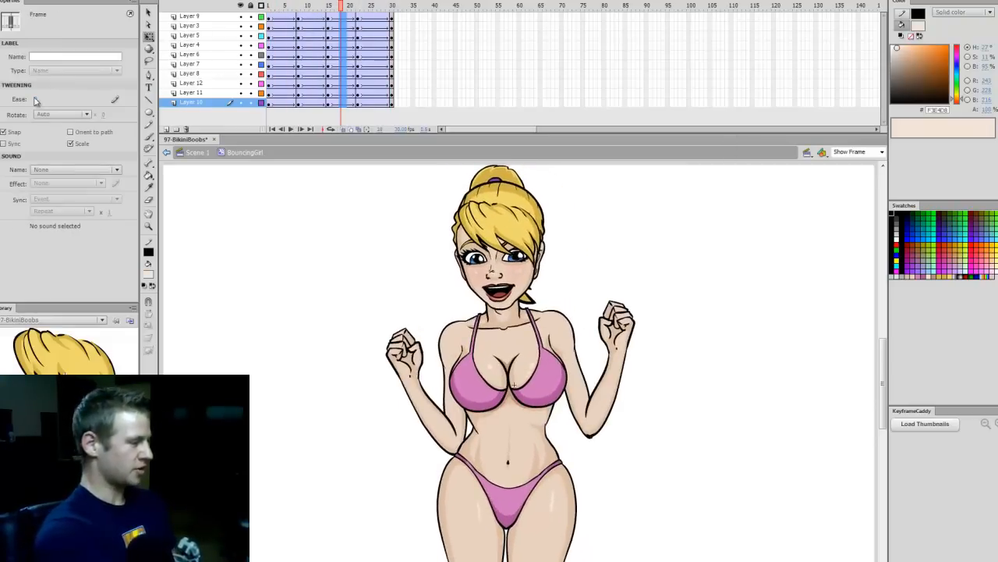
{"action": "key", "text": "Return"}
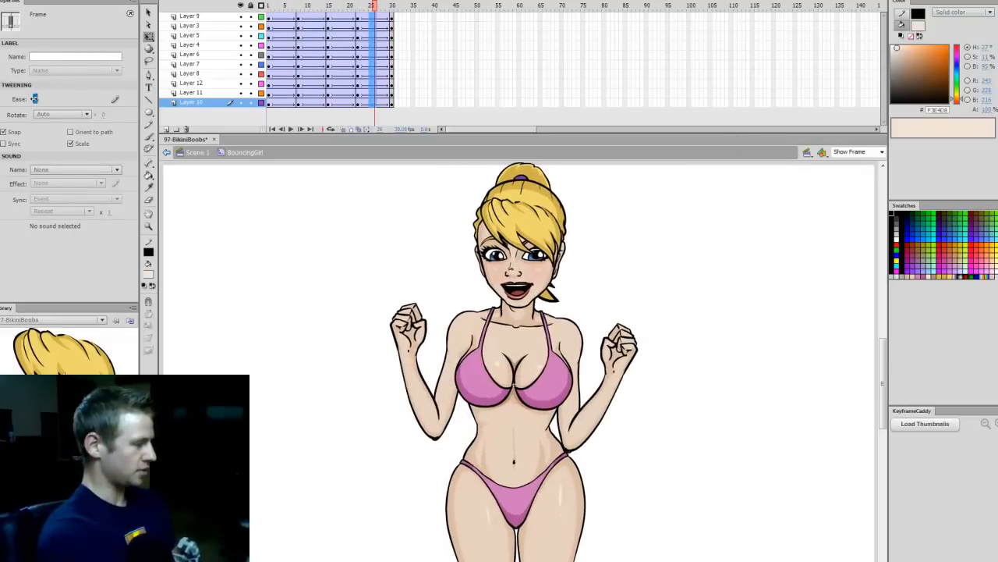
{"action": "type", "text": "100"}
{"action": "key", "text": "Return"}
{"action": "left_click_drag", "start_coordinate": [361, 5], "coordinate": [255, 74]}
{"action": "key", "text": "Return"}
{"action": "scroll", "coordinate": [871, 387], "scroll_direction": "up", "scroll_amount": 1}
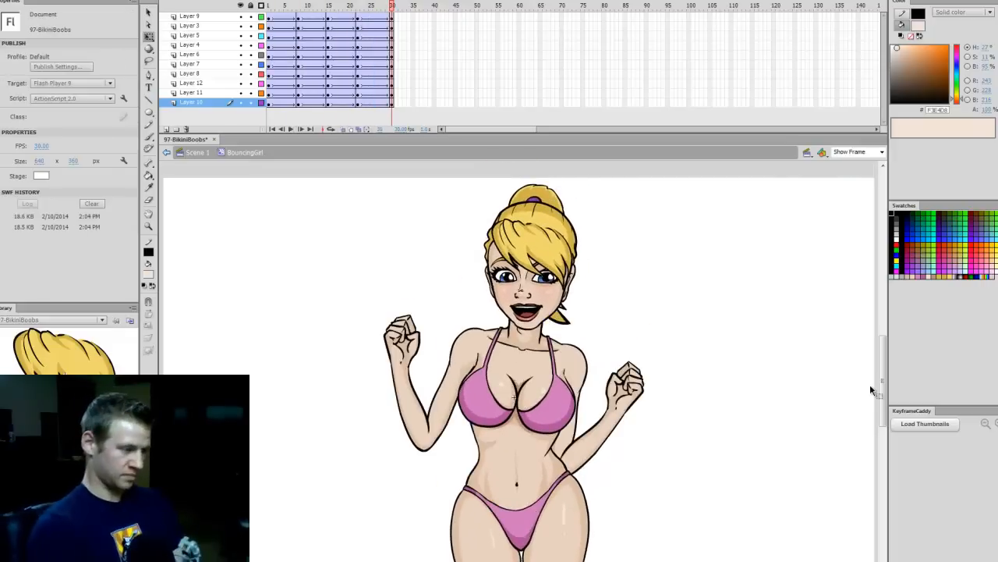
Enable loop playback over frames 1 to 30 and play the looped animation from the first frame
{"action": "left_click", "coordinate": [310, 7]}
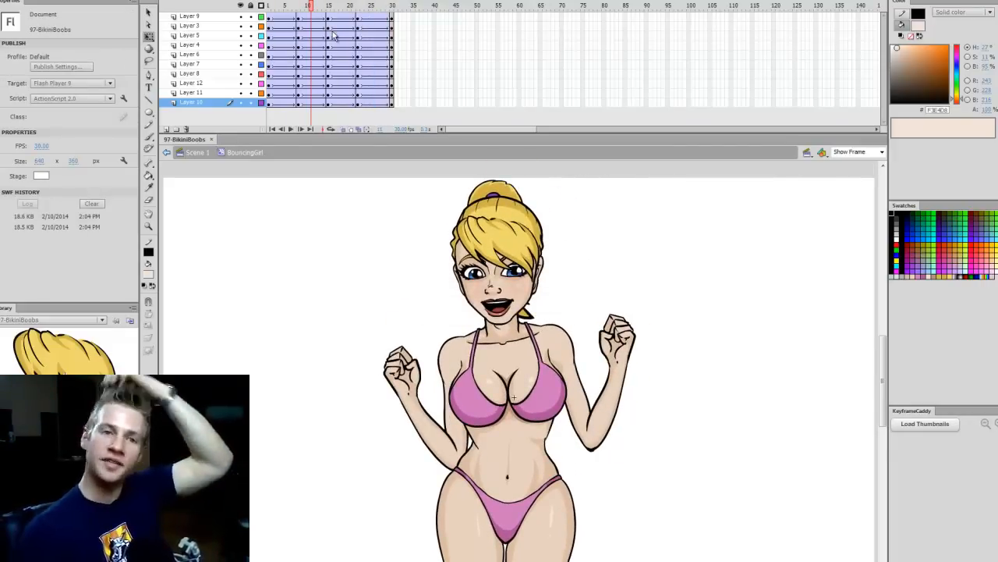
{"action": "left_click", "coordinate": [331, 130]}
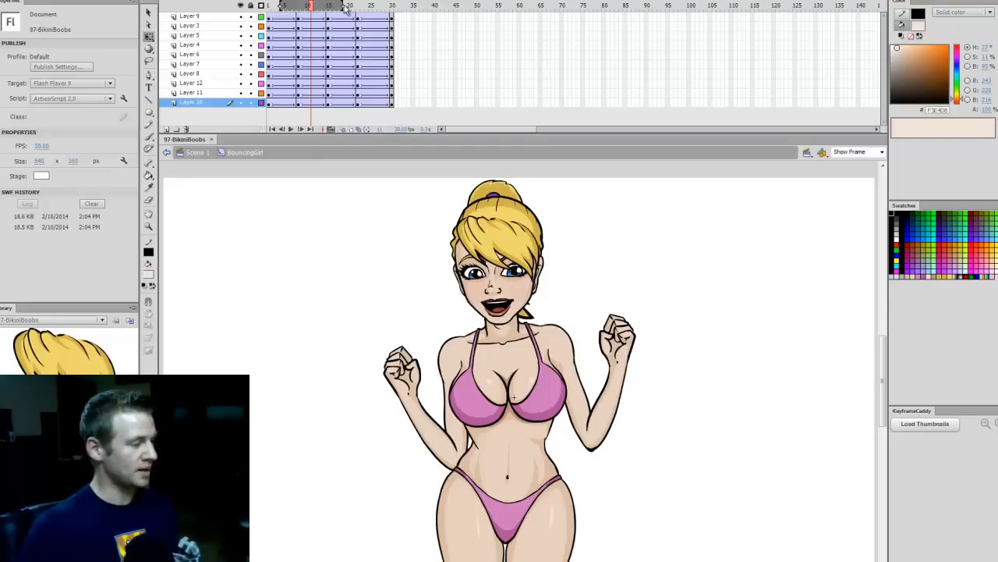
{"action": "mouse_move", "coordinate": [347, 6]}
{"action": "left_mouse_down"}
{"action": "mouse_move", "coordinate": [366, 19]}
{"action": "mouse_move", "coordinate": [393, 8]}
{"action": "left_mouse_up"}
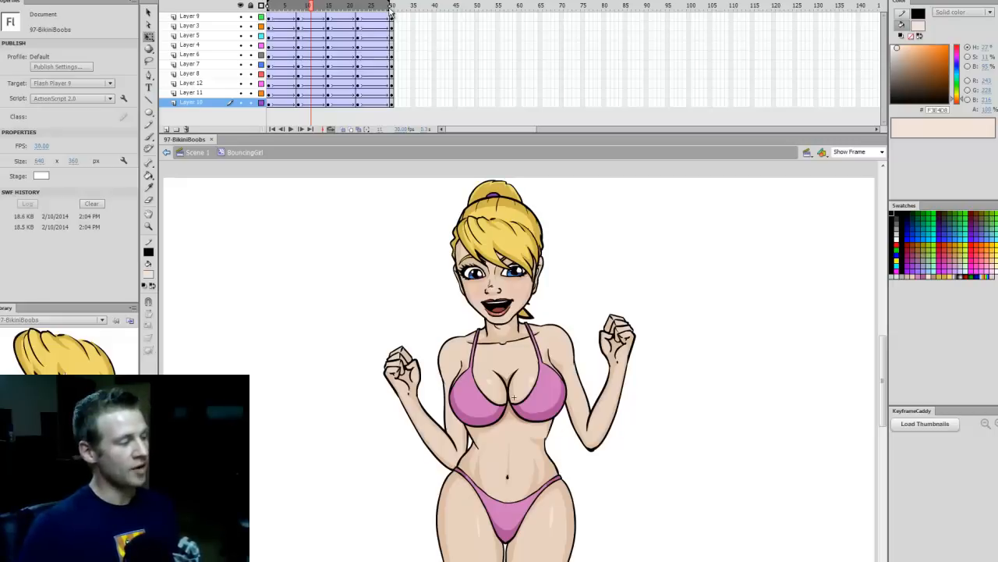
{"action": "left_click_drag", "start_coordinate": [371, 6], "coordinate": [394, 22]}
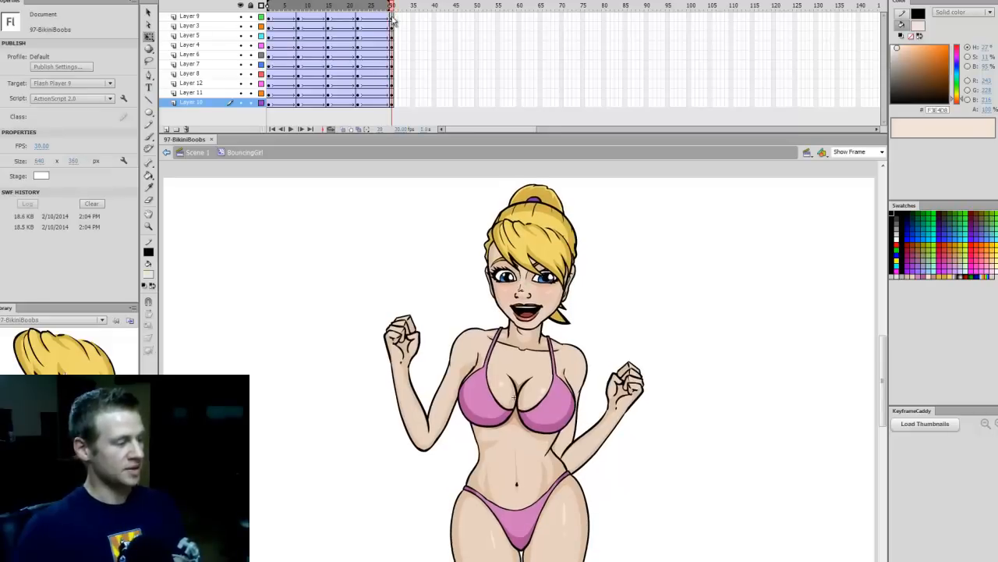
{"action": "left_click", "coordinate": [267, 7]}
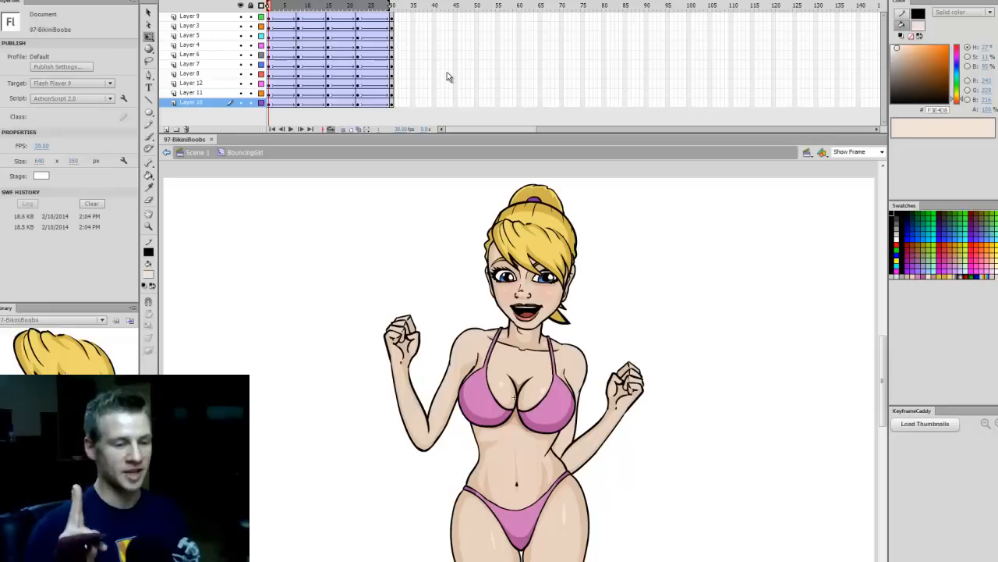
{"action": "key", "text": "Return"}
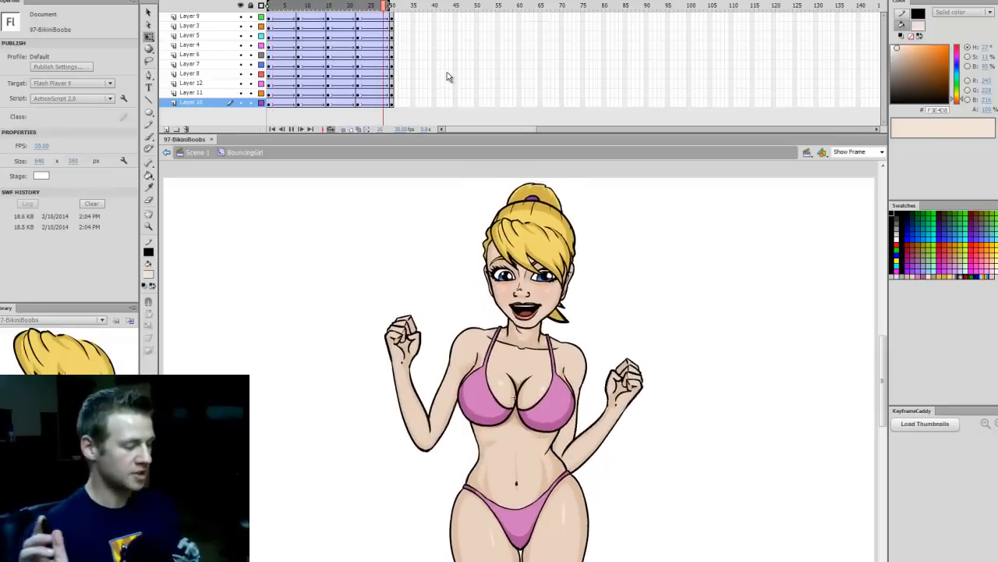
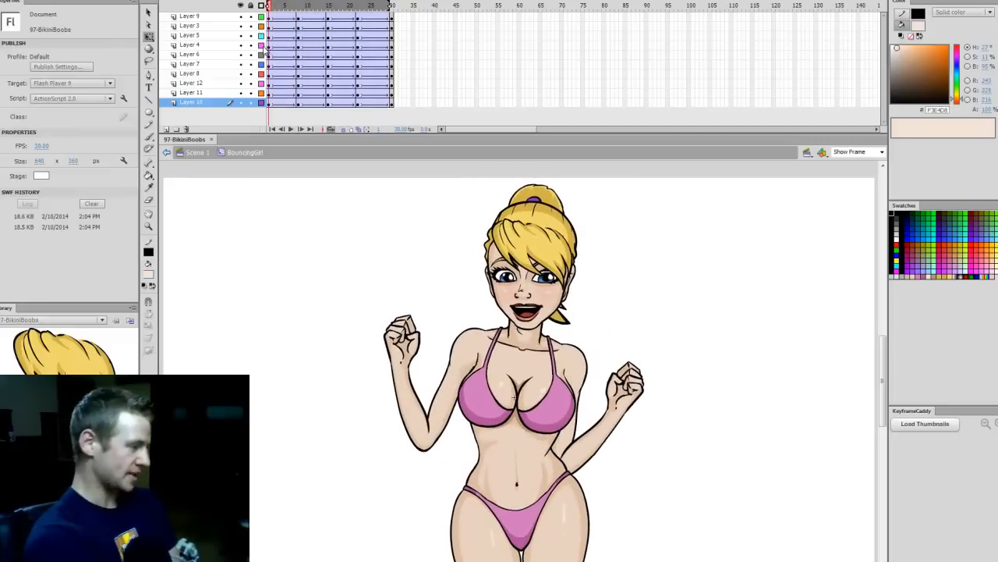
At the frame 8 keyframe, select every body part except the hips and legs and nudge them slightly upward
{"action": "left_click", "coordinate": [299, 8]}
{"action": "key", "text": "ctrl+a"}
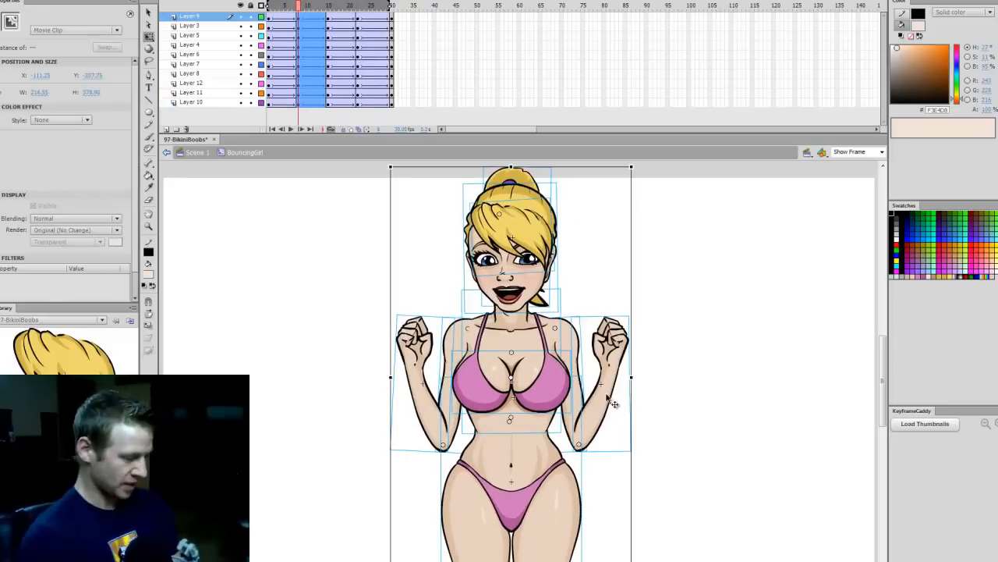
{"action": "key", "text": "Up"}
{"action": "key", "text": "Up"}
{"action": "key", "text": "Up"}
{"action": "key", "text": "Up"}
{"action": "key", "text": "Up"}
{"action": "key", "text": "Up"}
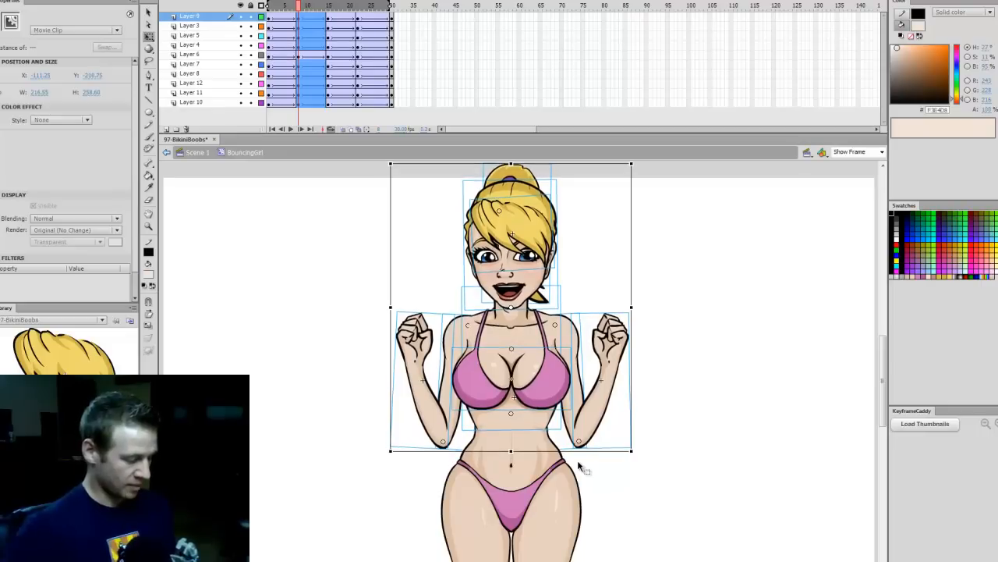
At the frame 22 keyframe, nudge every body part except the hips and legs slightly upward and play the loop
{"action": "left_click", "coordinate": [358, 6]}
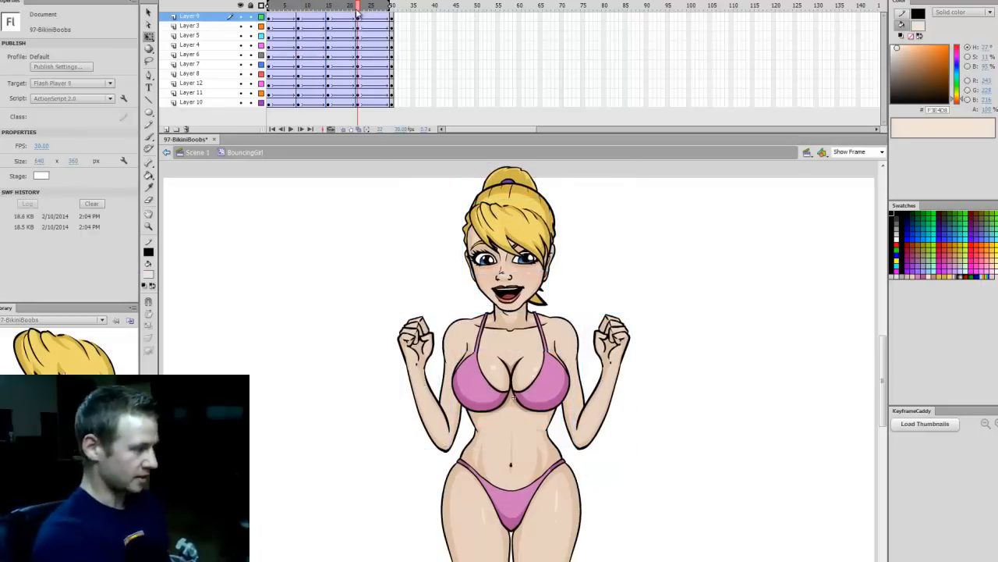
{"action": "left_click_drag", "start_coordinate": [680, 243], "coordinate": [415, 392]}
{"action": "left_click", "coordinate": [536, 464], "text": "shift"}
{"action": "key", "text": "Up"}
{"action": "key", "text": "Up"}
{"action": "key", "text": "Up"}
{"action": "key", "text": "Up"}
{"action": "key", "text": "Up"}
{"action": "key", "text": "Up"}
{"action": "key", "text": "Up"}
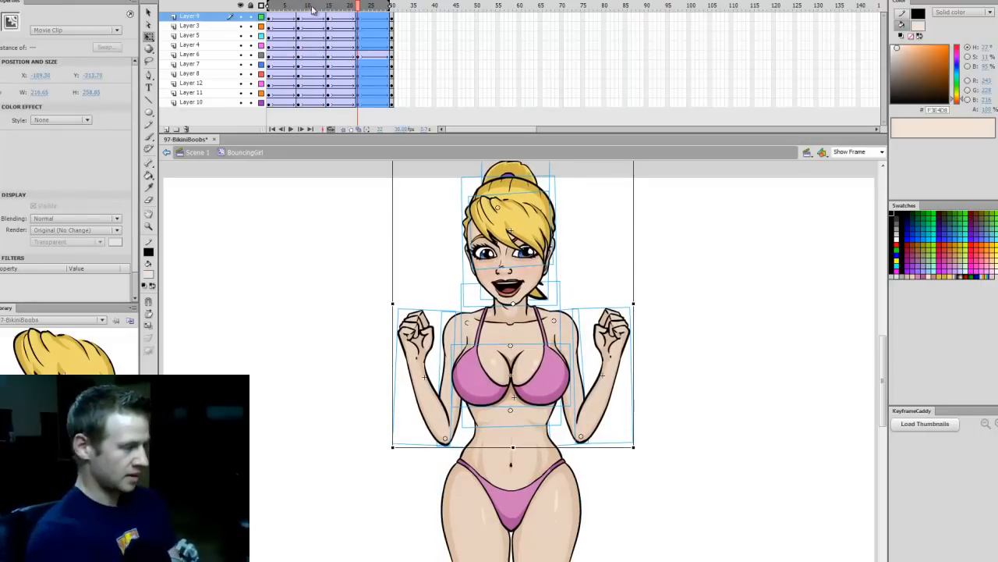
{"action": "key", "text": "Return"}
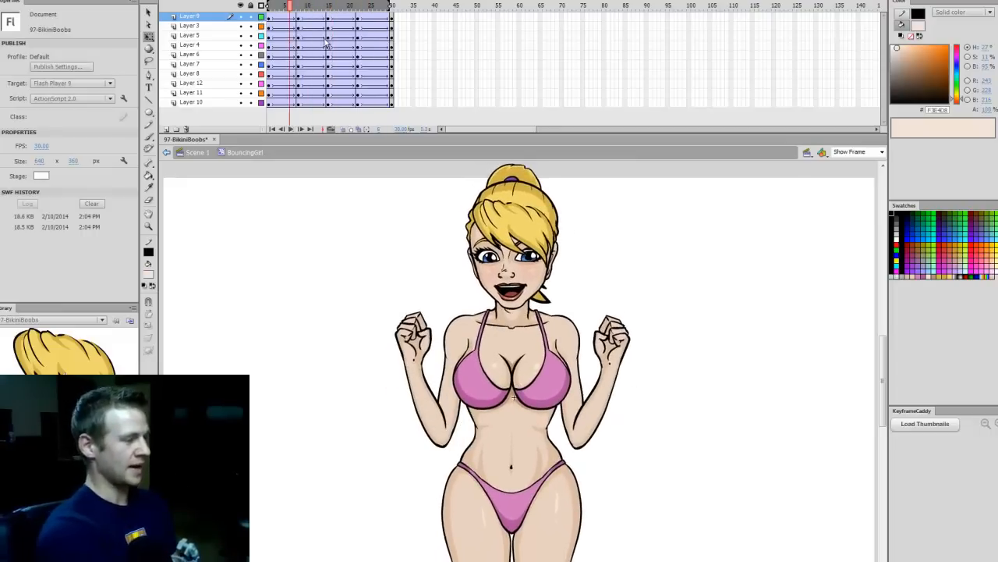
Insert keyframes on all layers at frames 16 and 29
{"action": "left_click_drag", "start_coordinate": [290, 7], "coordinate": [329, 40]}
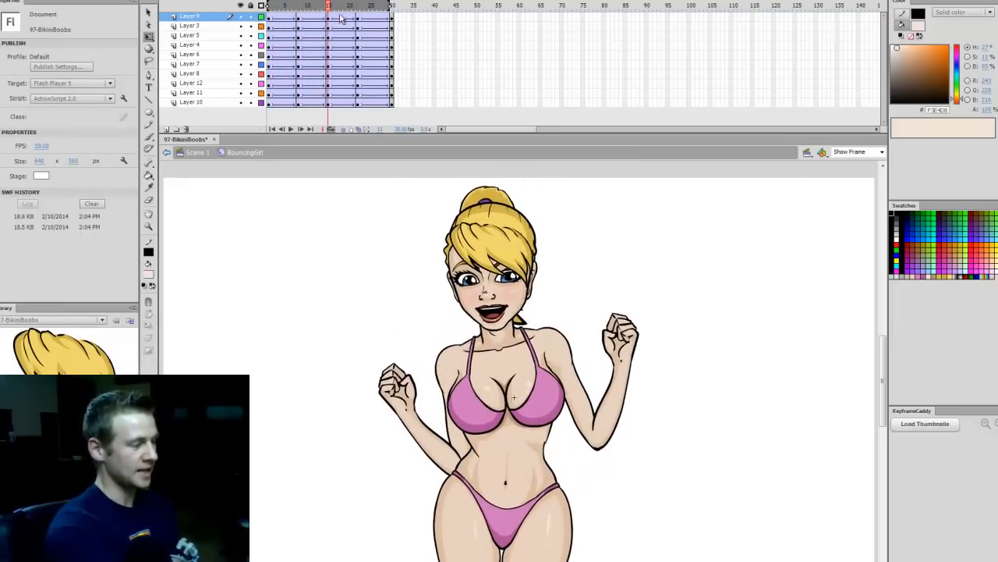
{"action": "left_click", "coordinate": [337, 99]}
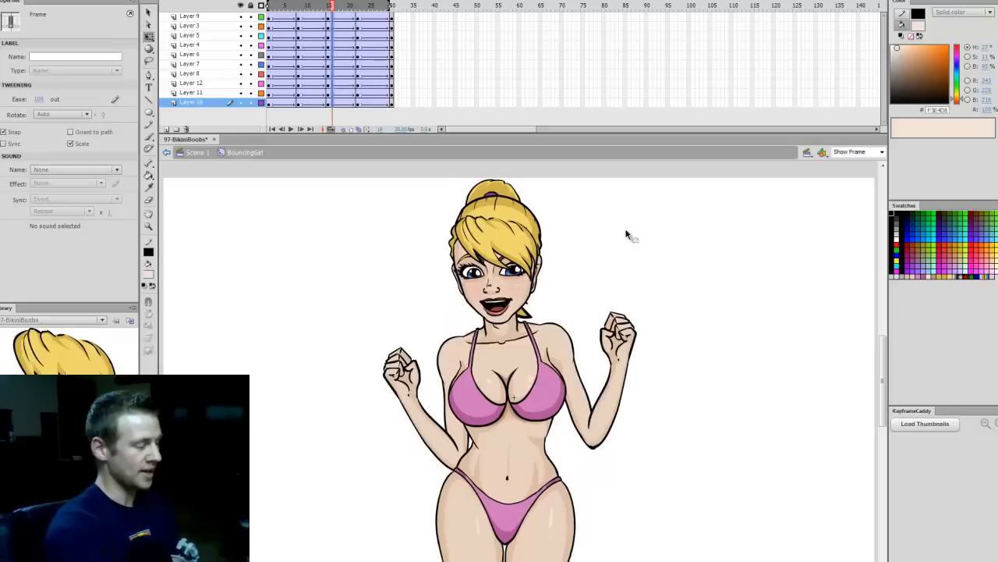
{"action": "key", "text": "ctrl+a"}
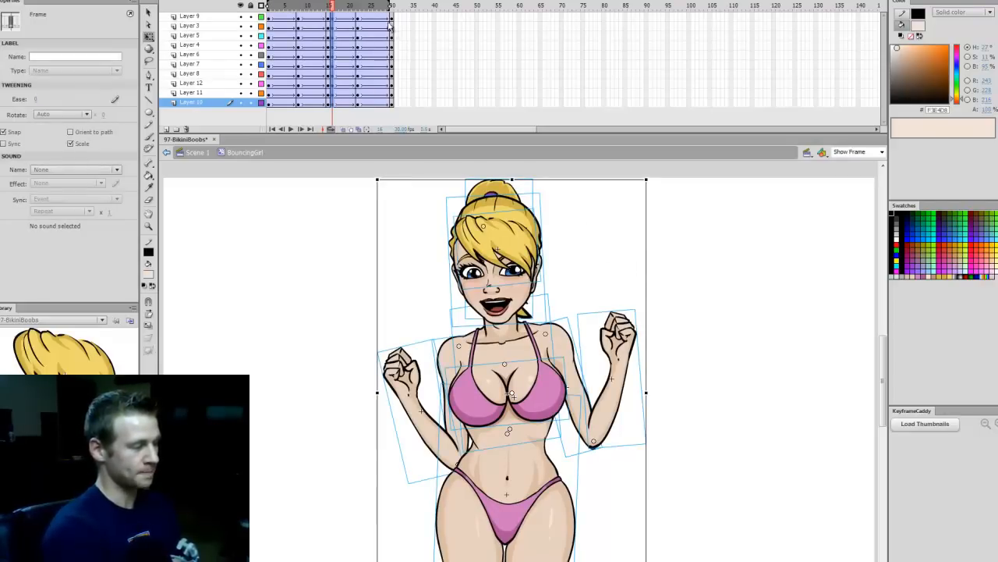
{"action": "left_click_drag", "start_coordinate": [390, 26], "coordinate": [390, 108]}
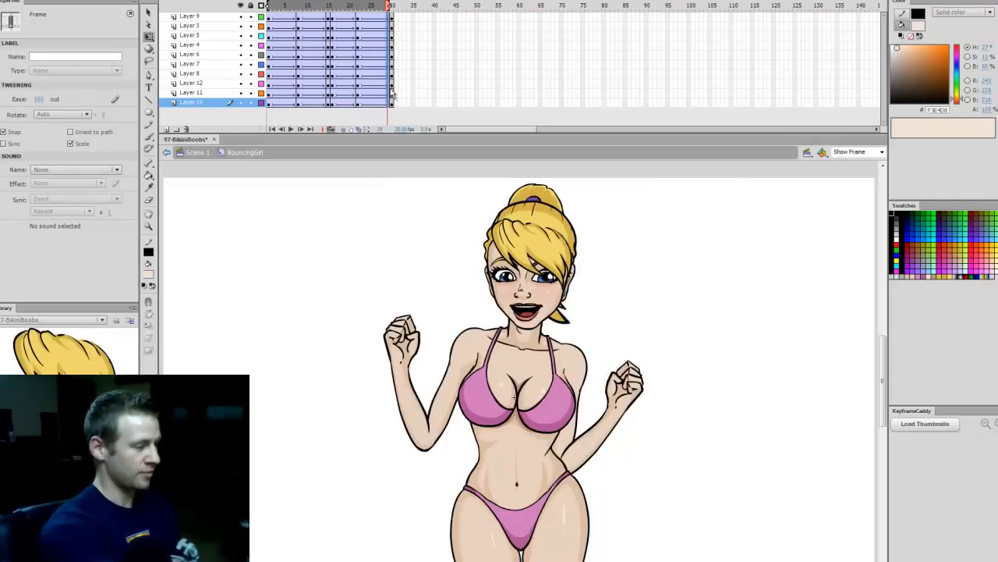
{"action": "key", "text": "F6"}
Extend the final pose so its last keyframes sit at frame 33, and insert three frames after frame 15 on all layers
{"action": "mouse_move", "coordinate": [392, 19]}
{"action": "left_mouse_down"}
{"action": "mouse_move", "coordinate": [393, 106]}
{"action": "mouse_move", "coordinate": [404, 24]}
{"action": "left_mouse_up"}
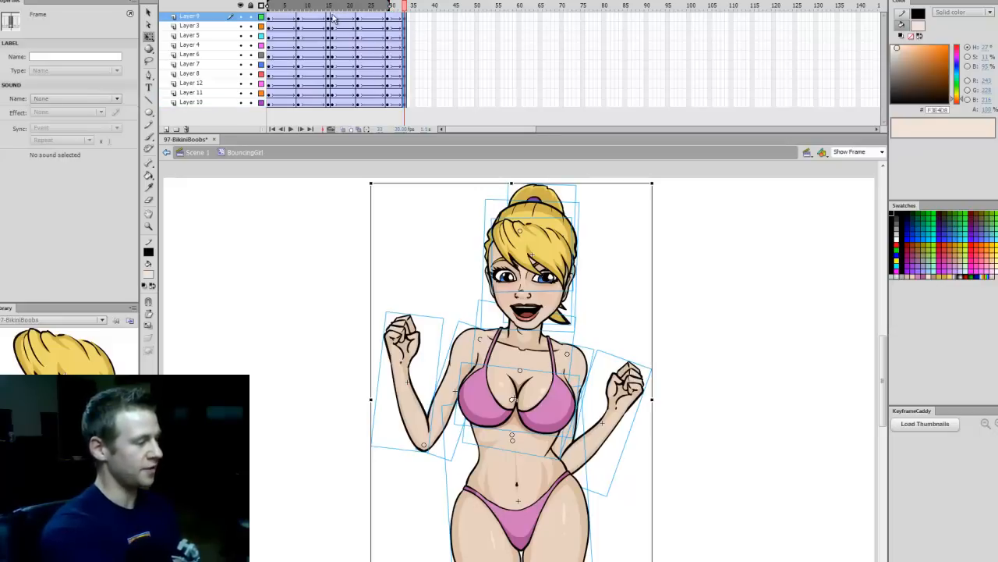
{"action": "left_click_drag", "start_coordinate": [334, 17], "coordinate": [341, 90]}
{"action": "left_click", "coordinate": [336, 17]}
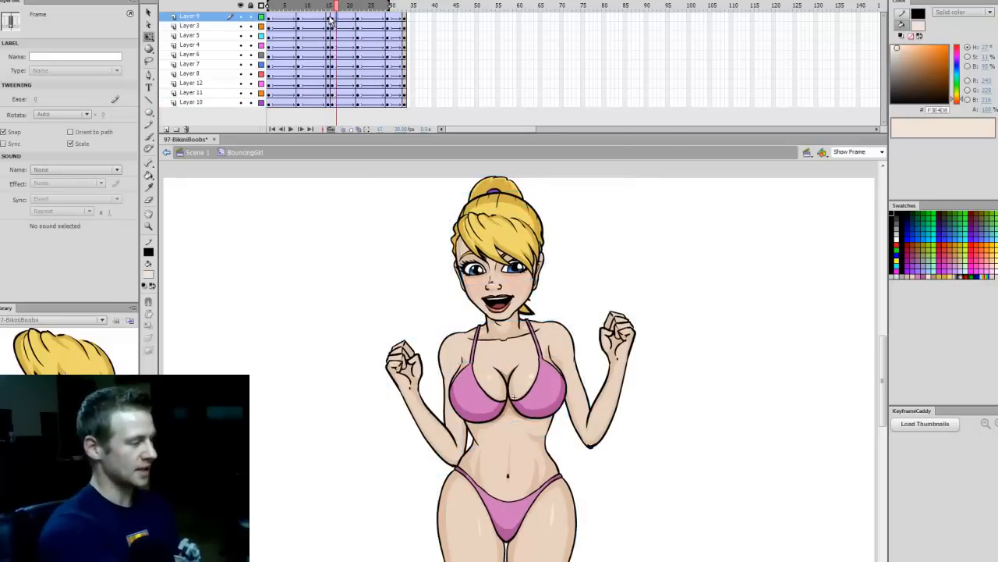
{"action": "left_click_drag", "start_coordinate": [329, 17], "coordinate": [331, 105]}
{"action": "key", "text": "F5"}
{"action": "key", "text": "F5"}
{"action": "key", "text": "F5"}
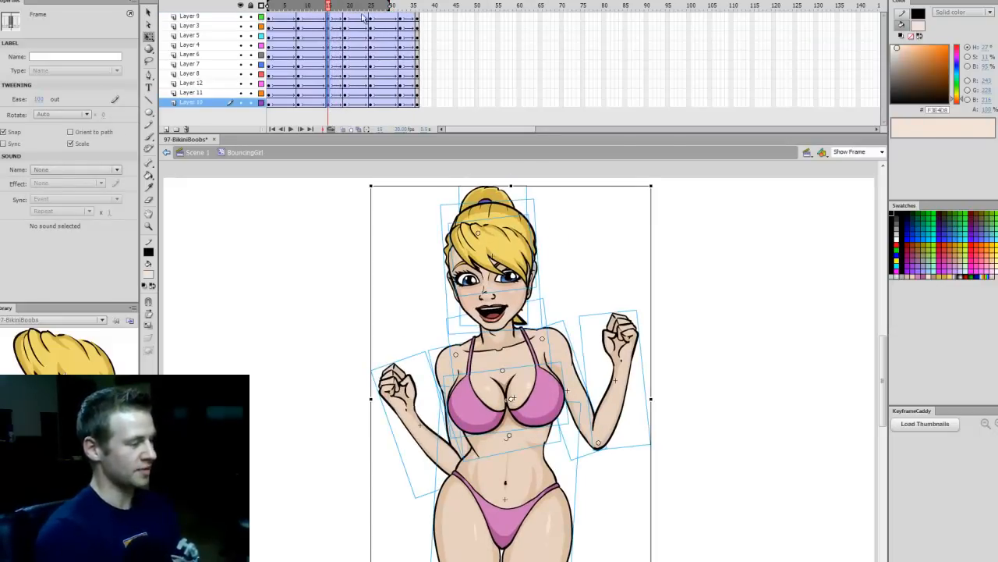
Extend the loop range to the new last keyframe of the timeline and play the loop
{"action": "left_click_drag", "start_coordinate": [394, 8], "coordinate": [414, 11]}
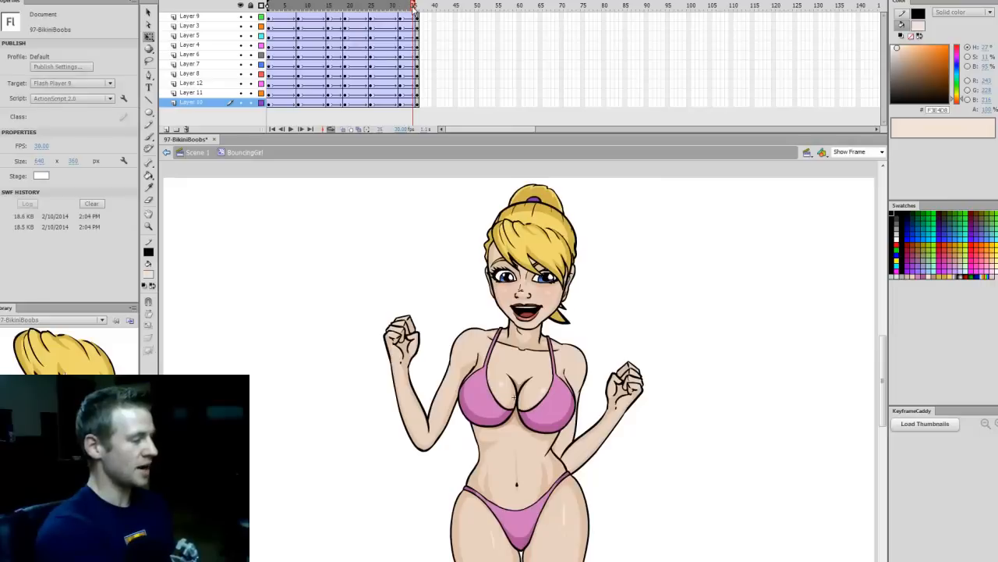
{"action": "key", "text": "Return"}
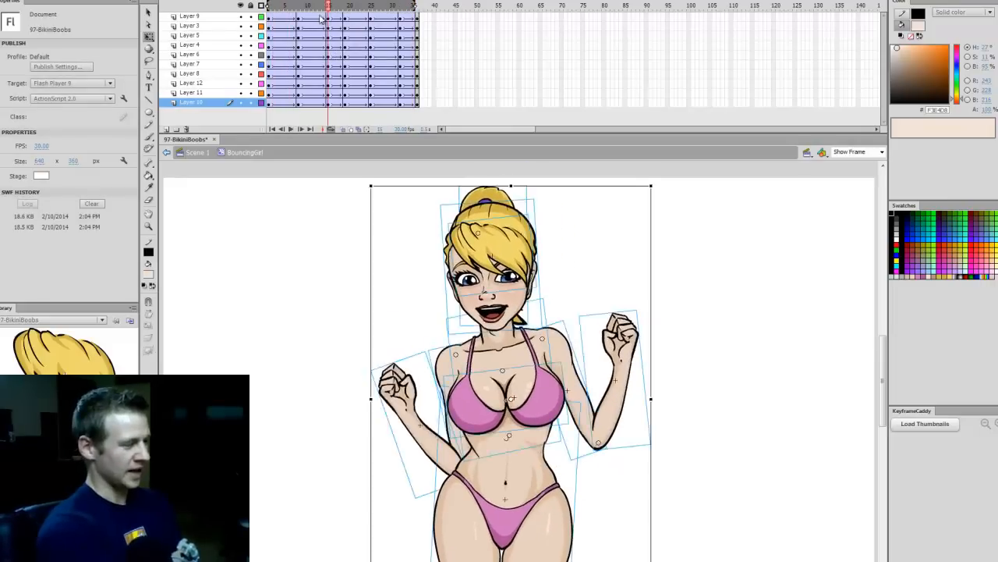
Set easing on all layers to -100 for the spans ending at frames 15 and 32, 100 for the spans following them, and play the loop
{"action": "left_click_drag", "start_coordinate": [273, 51], "coordinate": [317, 109]}
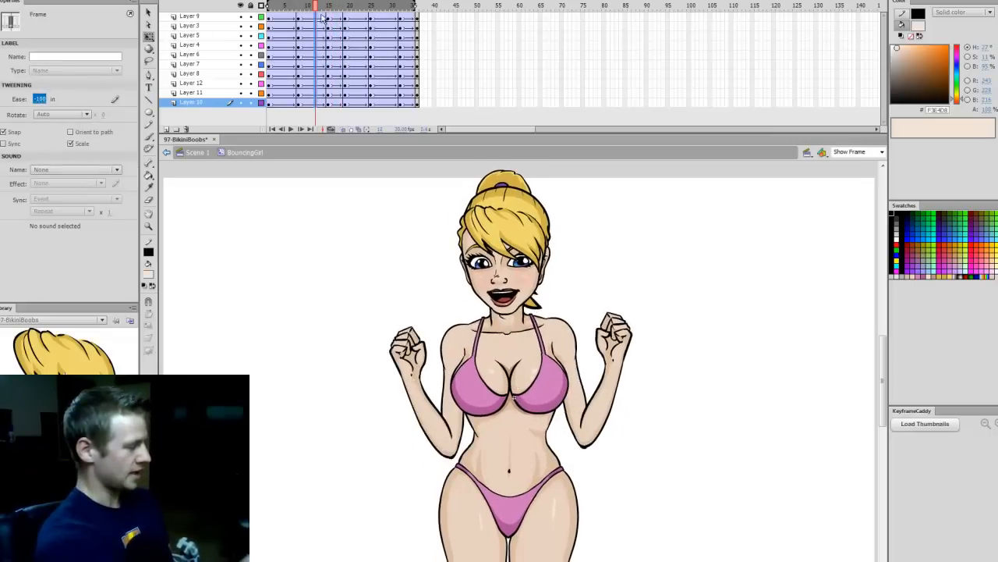
{"action": "left_click_drag", "start_coordinate": [345, 29], "coordinate": [335, 108]}
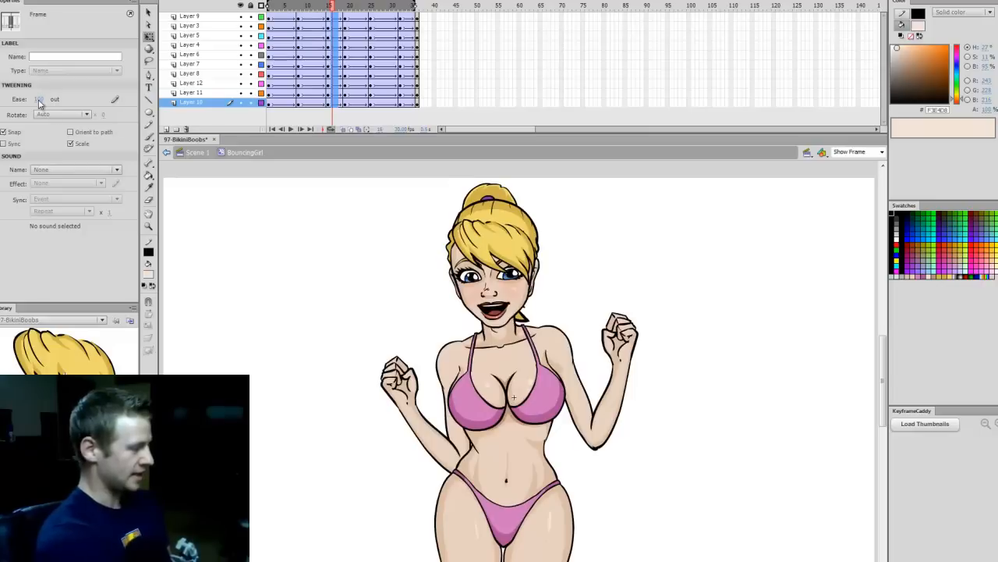
{"action": "left_click_drag", "start_coordinate": [393, 16], "coordinate": [388, 105]}
{"action": "left_click_drag", "start_coordinate": [39, 102], "coordinate": [105, 218]}
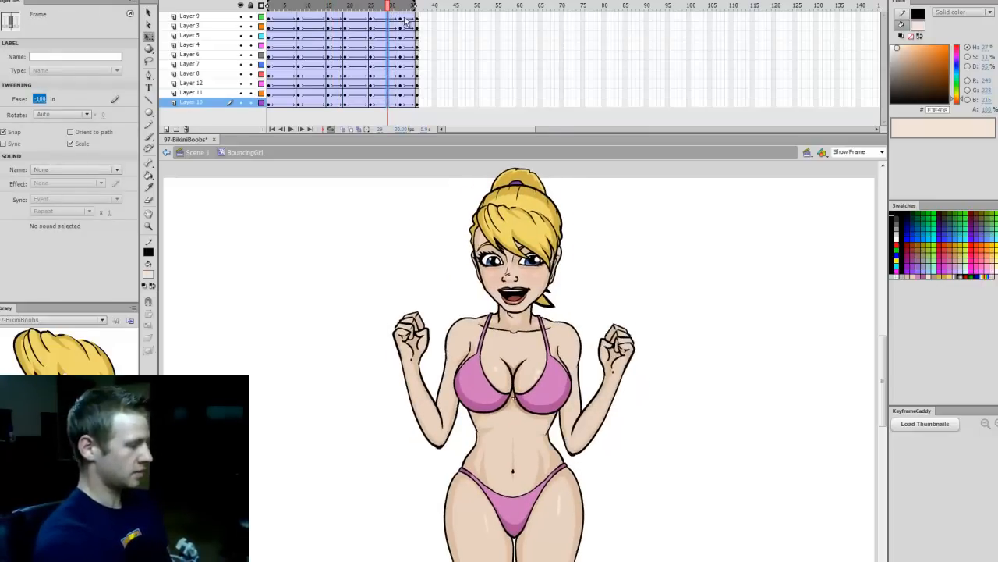
{"action": "left_click_drag", "start_coordinate": [408, 21], "coordinate": [406, 106]}
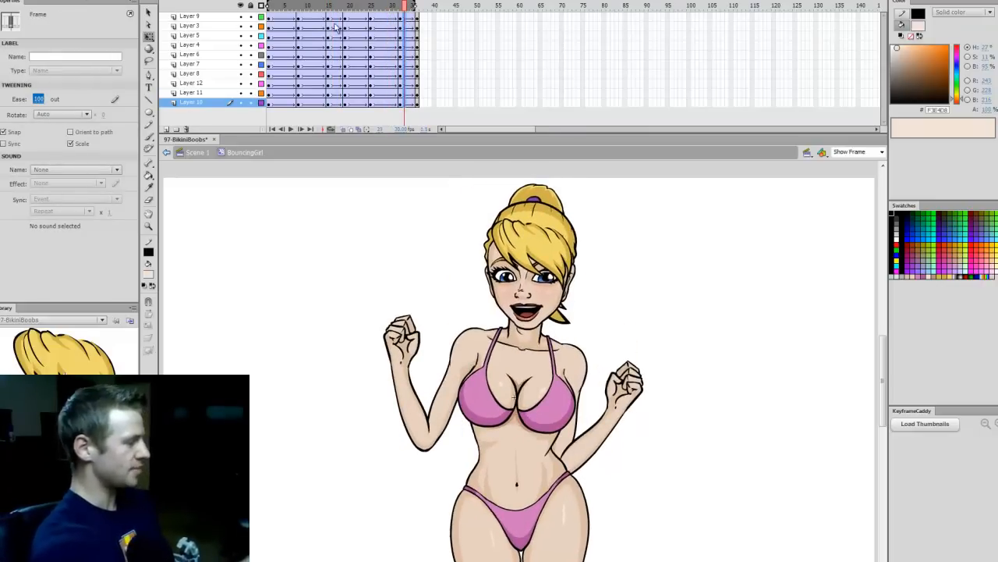
{"action": "key", "text": "Return"}
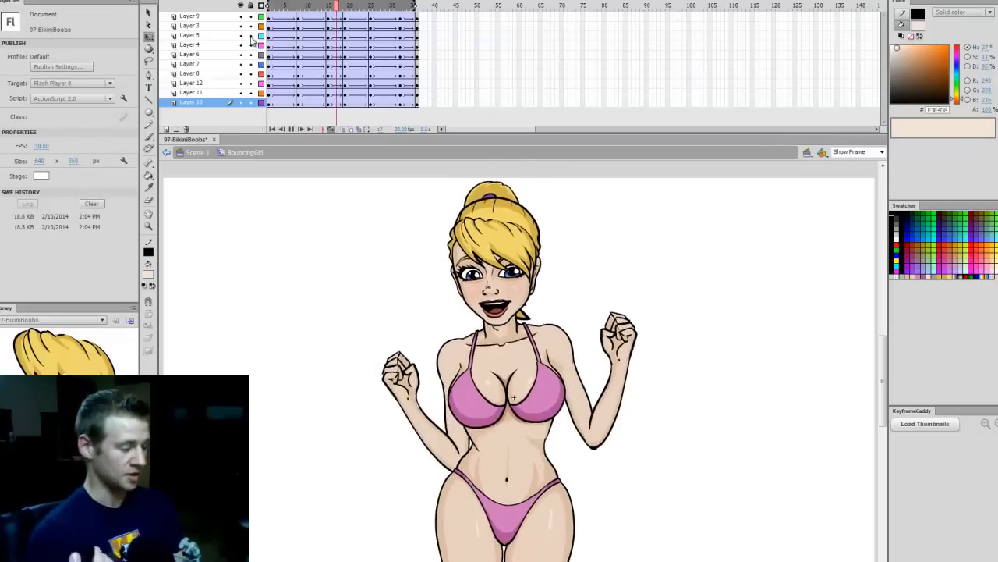
{"action": "key", "text": "Return"}
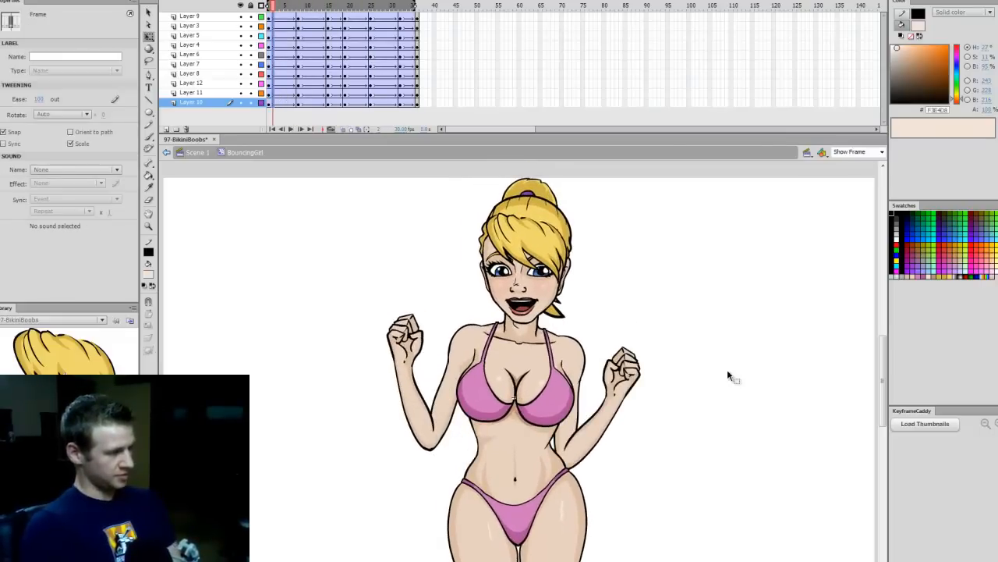
{"action": "left_click_drag", "start_coordinate": [388, 35], "coordinate": [401, 35]}
{"action": "key", "text": "Return"}
{"action": "key", "text": "Return"}
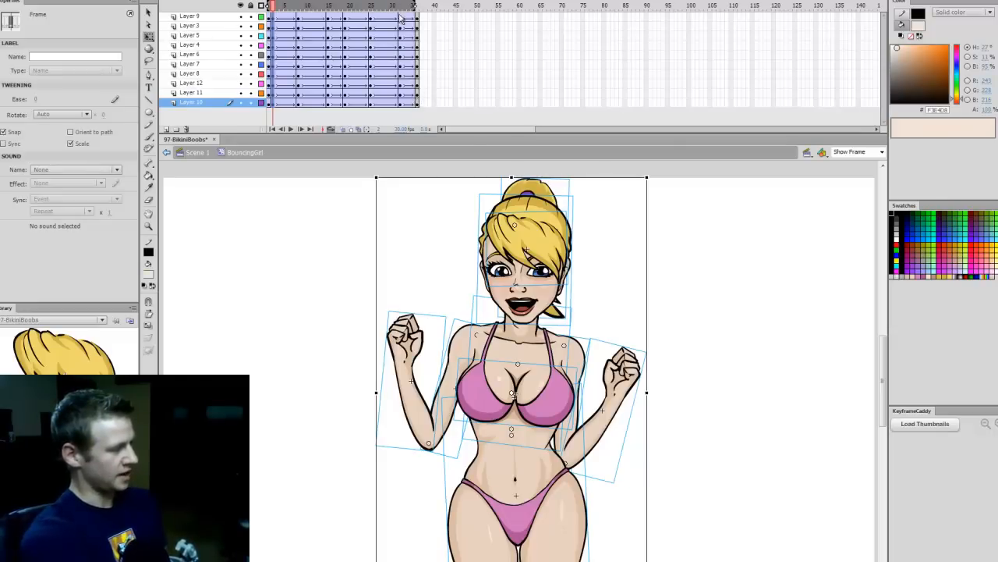
Replace the last keyframes at frame 36 on all layers with copies of the frame 1 keyframes
{"action": "mouse_move", "coordinate": [401, 17]}
{"action": "left_mouse_down"}
{"action": "mouse_move", "coordinate": [402, 106]}
{"action": "mouse_move", "coordinate": [418, 33]}
{"action": "mouse_move", "coordinate": [417, 20]}
{"action": "mouse_move", "coordinate": [403, 24]}
{"action": "left_mouse_up"}
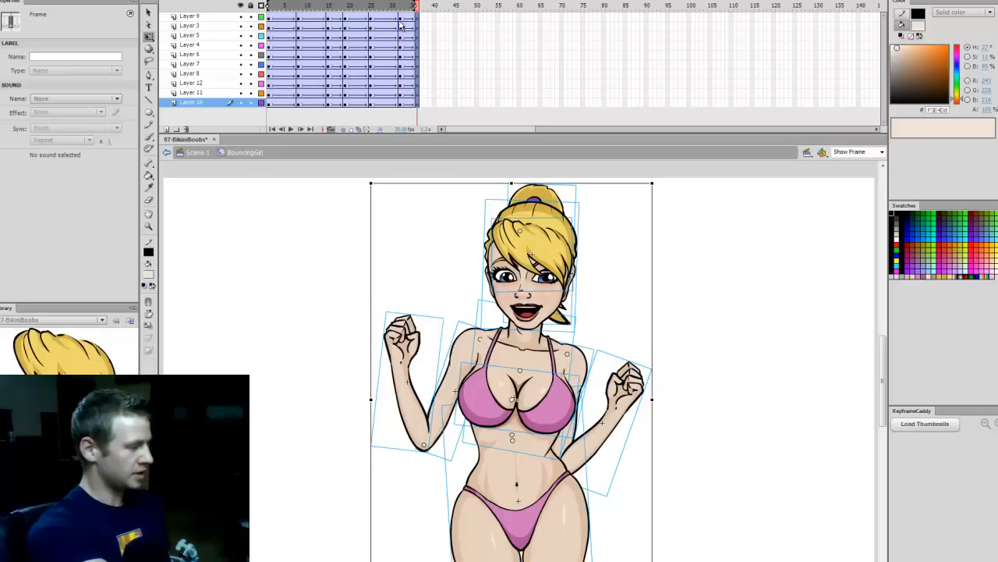
{"action": "left_click", "coordinate": [269, 15]}
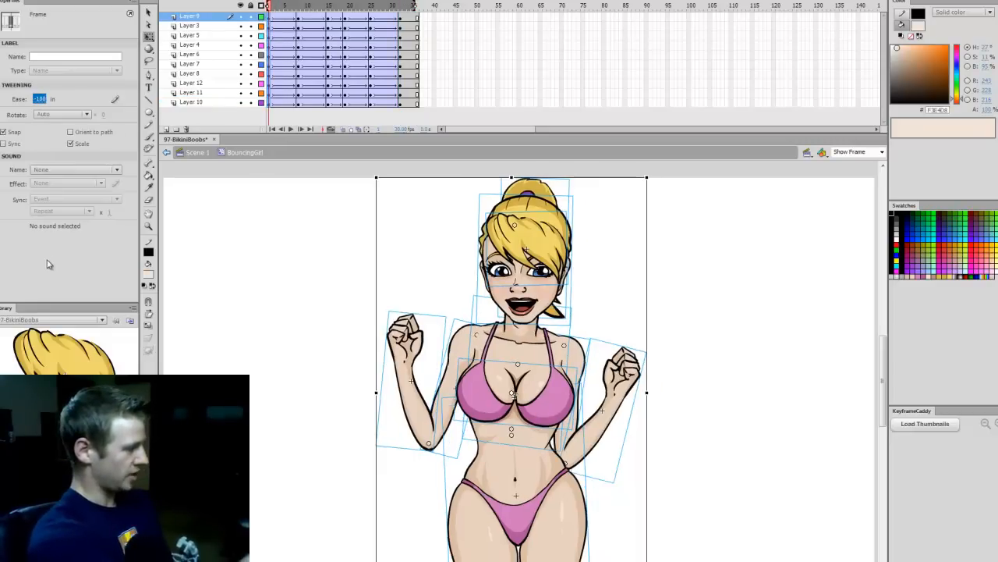
{"action": "left_click_drag", "start_coordinate": [417, 17], "coordinate": [417, 103]}
{"action": "key", "text": "ctrl+alt+v"}
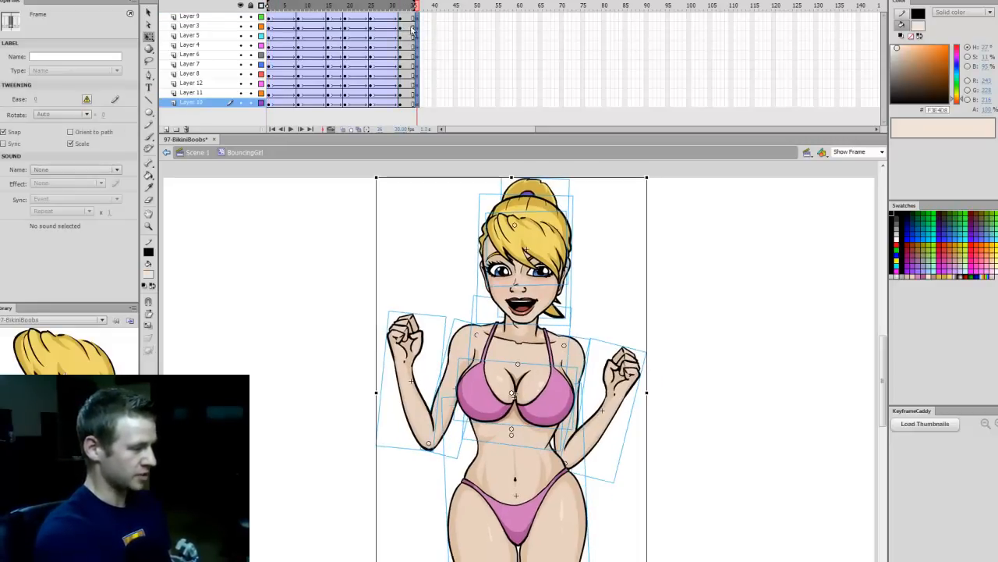
Create a tween on all layers between frames 32 and 36, and play the loop to check its turning points
{"action": "left_click_drag", "start_coordinate": [408, 18], "coordinate": [406, 105]}
{"action": "right_click", "coordinate": [407, 107]}
{"action": "left_click", "coordinate": [456, 76]}
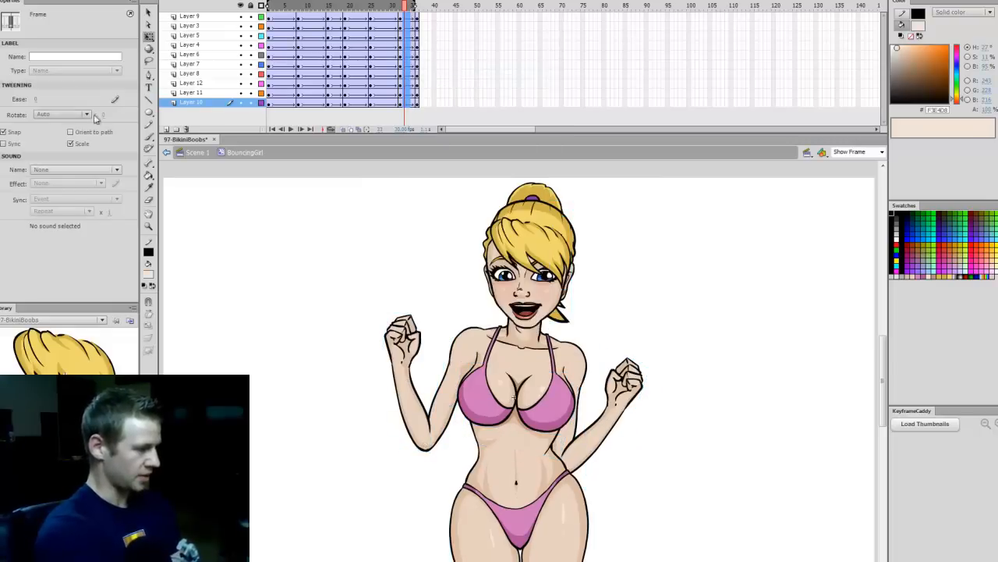
{"action": "key", "text": "Return"}
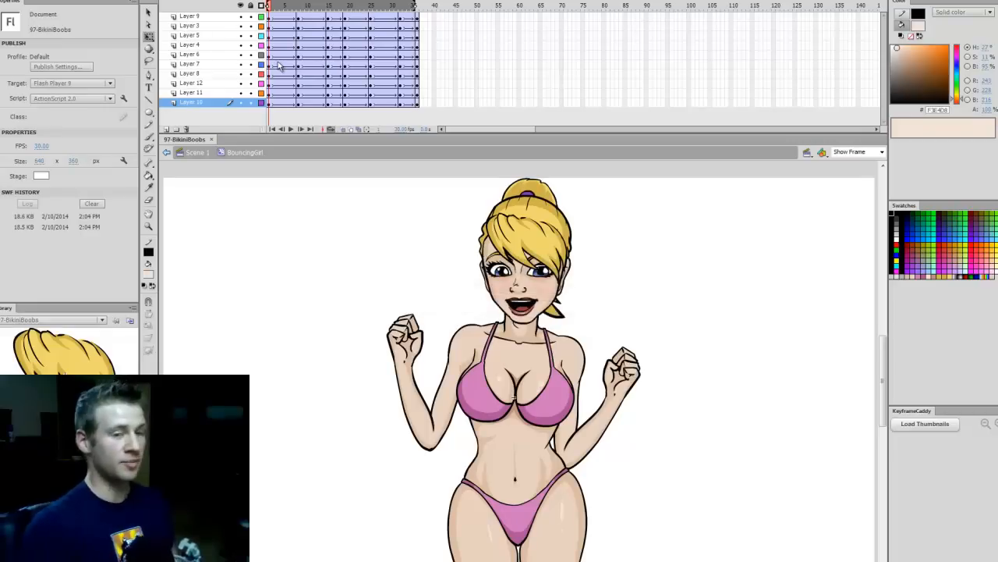
{"action": "left_click_drag", "start_coordinate": [346, 8], "coordinate": [333, 35]}
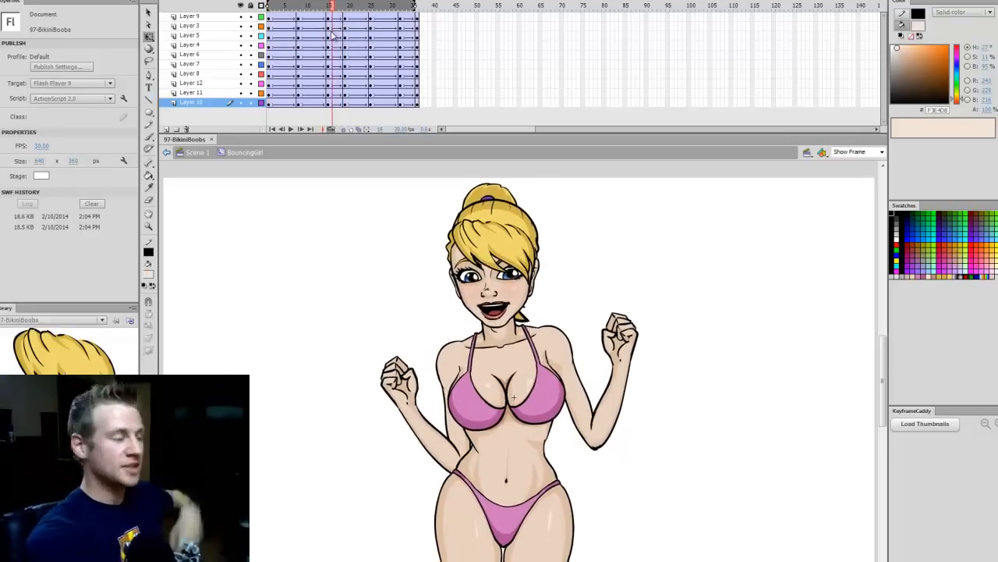
{"action": "left_click", "coordinate": [402, 8]}
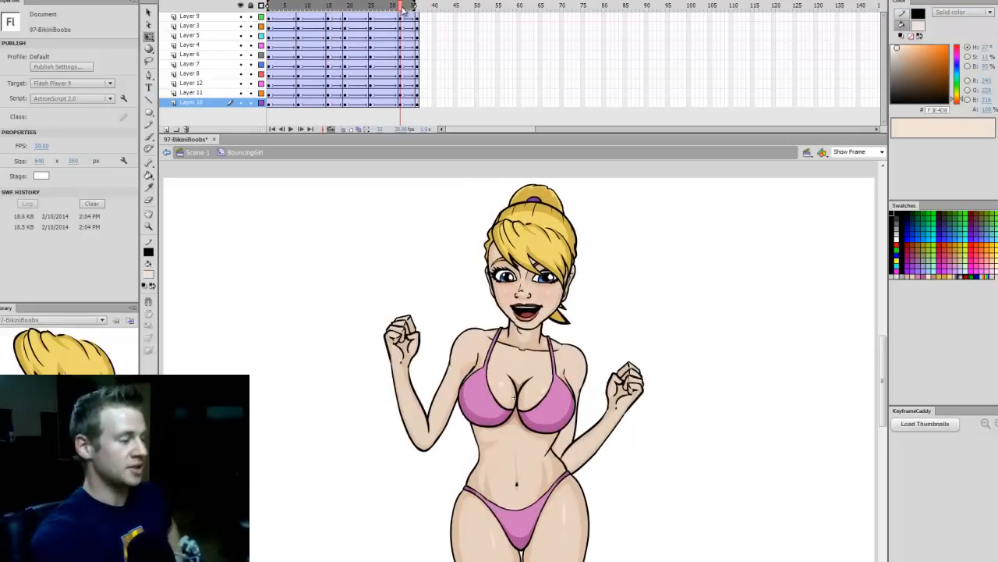
{"action": "left_click", "coordinate": [274, 13]}
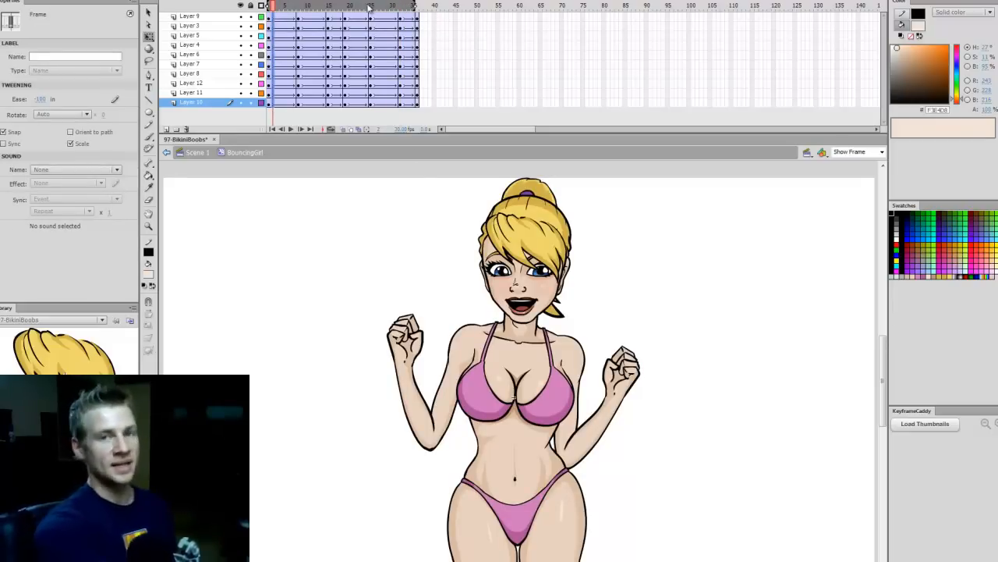
{"action": "key", "text": "Return"}
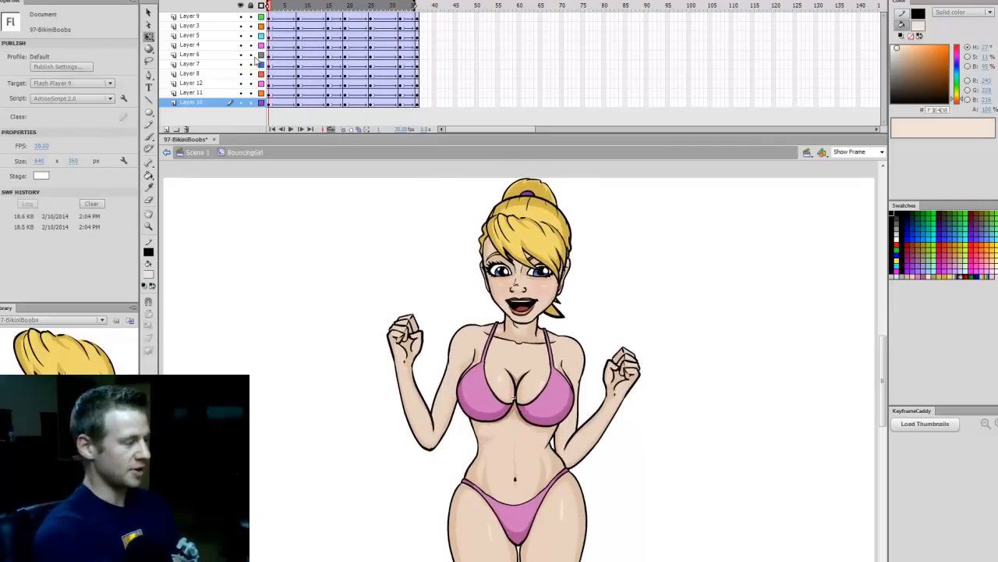
Insert a keyframe for the chest symbol on Layer 5 at frame 4
{"action": "left_click", "coordinate": [568, 401]}
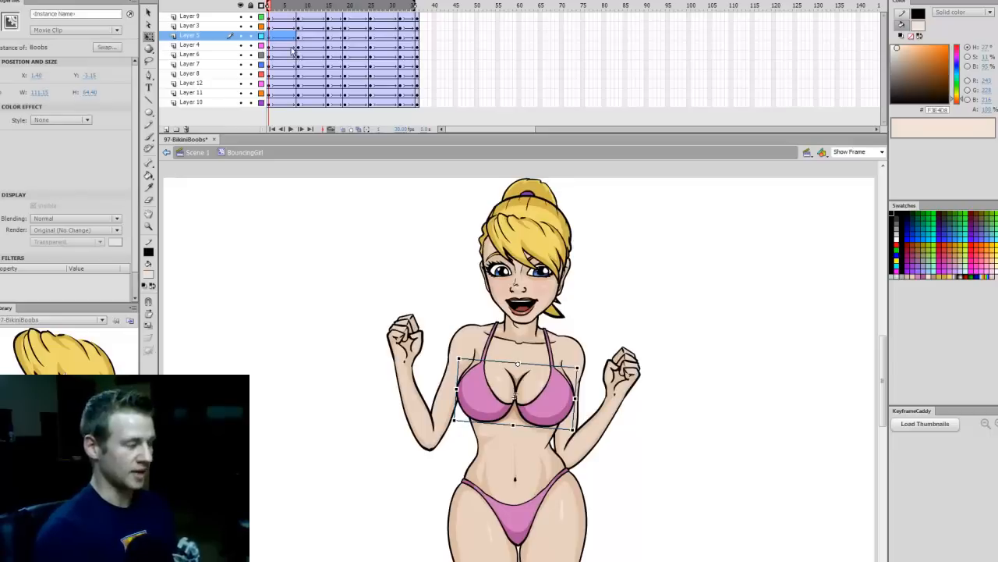
{"action": "left_click", "coordinate": [276, 7]}
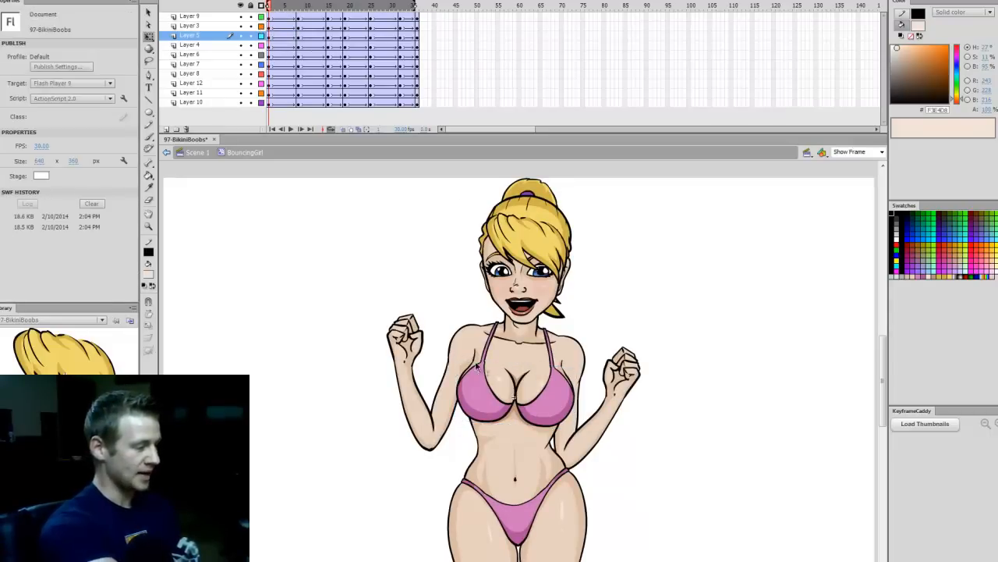
{"action": "key", "text": "z"}
{"action": "left_click_drag", "start_coordinate": [376, 518], "coordinate": [673, 245]}
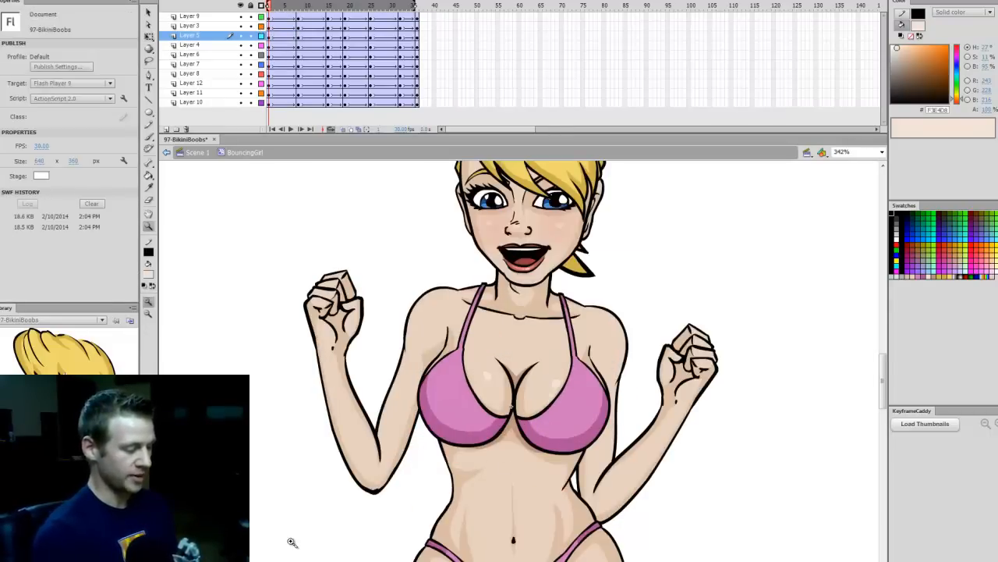
{"action": "left_click", "coordinate": [516, 418]}
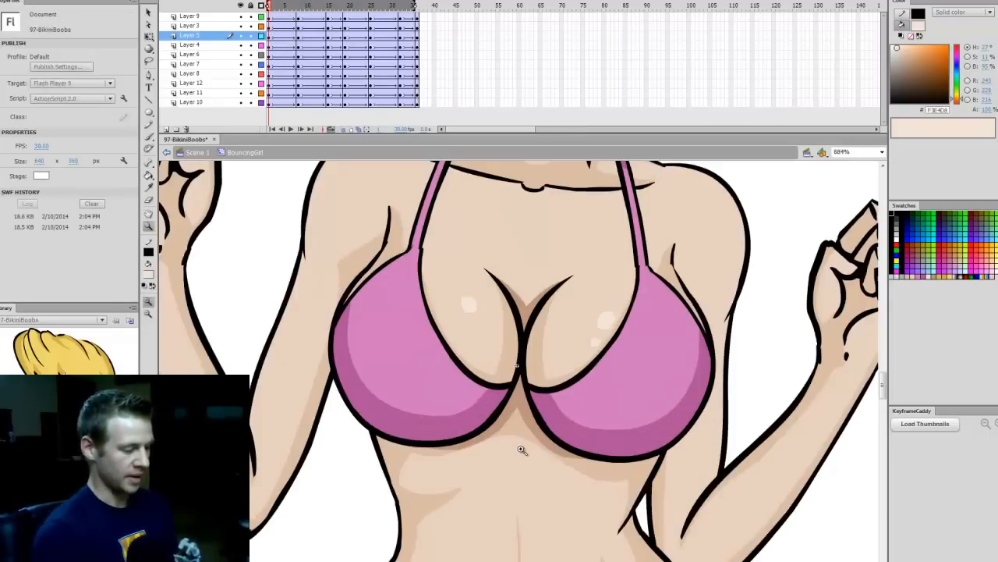
{"action": "left_click", "coordinate": [883, 151]}
{"action": "left_click", "coordinate": [846, 209]}
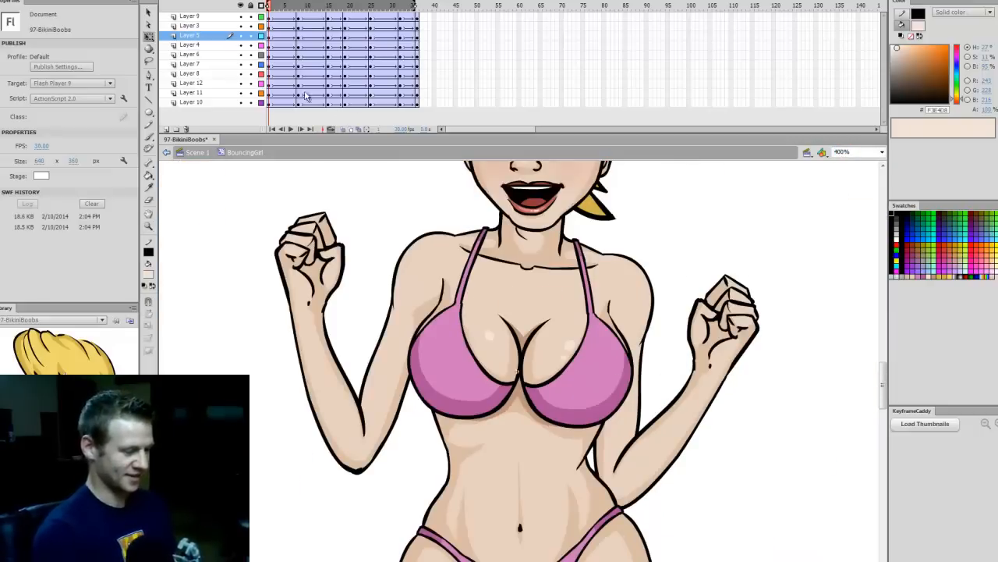
{"action": "left_click", "coordinate": [281, 37]}
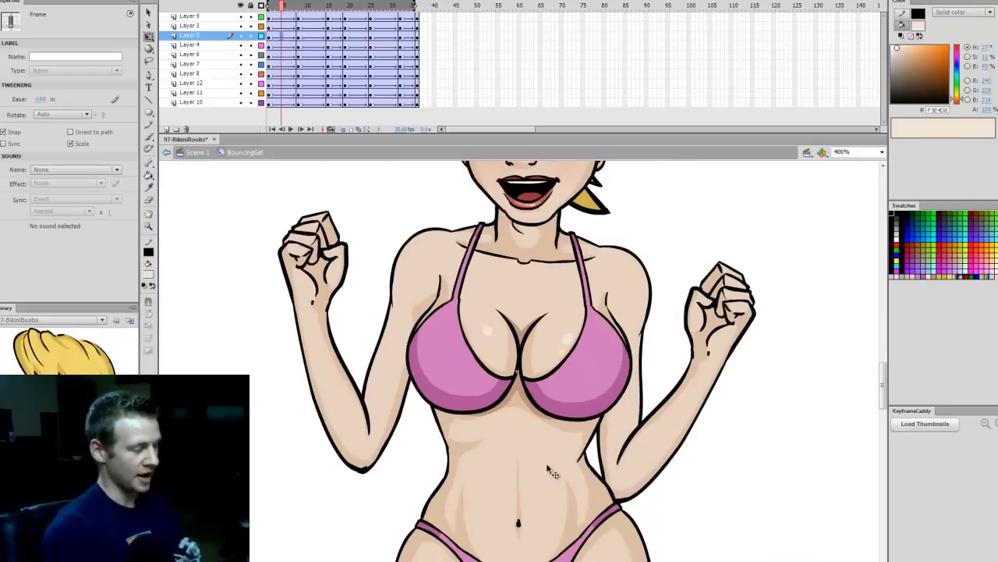
{"action": "left_click", "coordinate": [546, 413]}
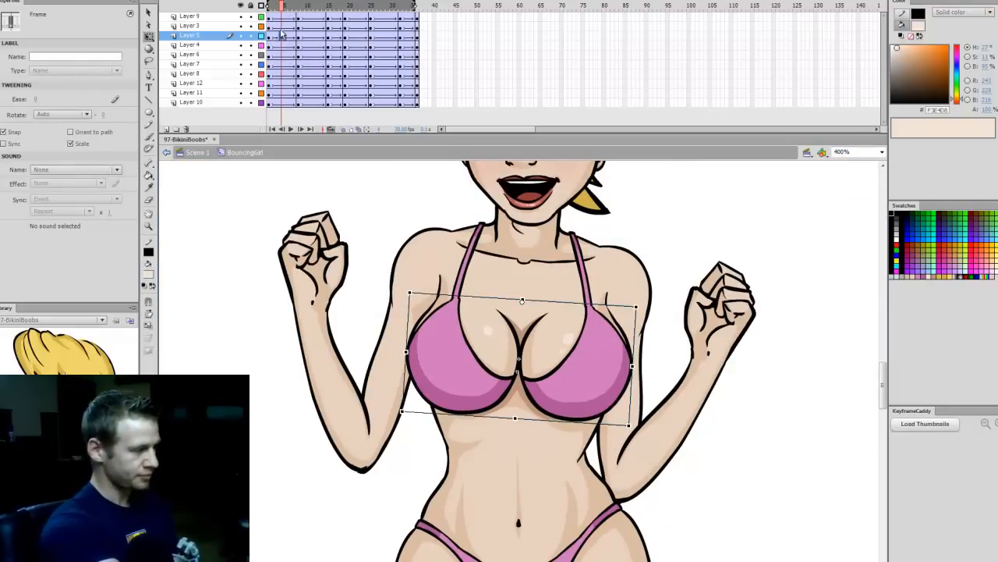
At the frame 4 keyframe on Layer 5, stretch the chest symbol slightly downward and step through the opening frames to check the motion
{"action": "left_click_drag", "start_coordinate": [281, 8], "coordinate": [270, 7]}
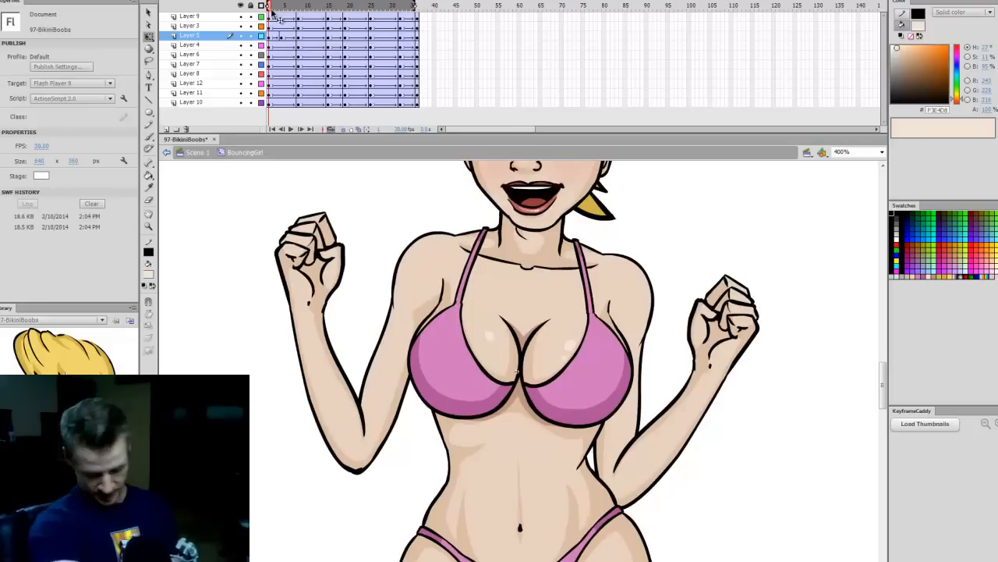
{"action": "key", "text": "period"}
{"action": "key", "text": "period"}
{"action": "key", "text": "period"}
{"action": "key", "text": "period"}
{"action": "key", "text": "period"}
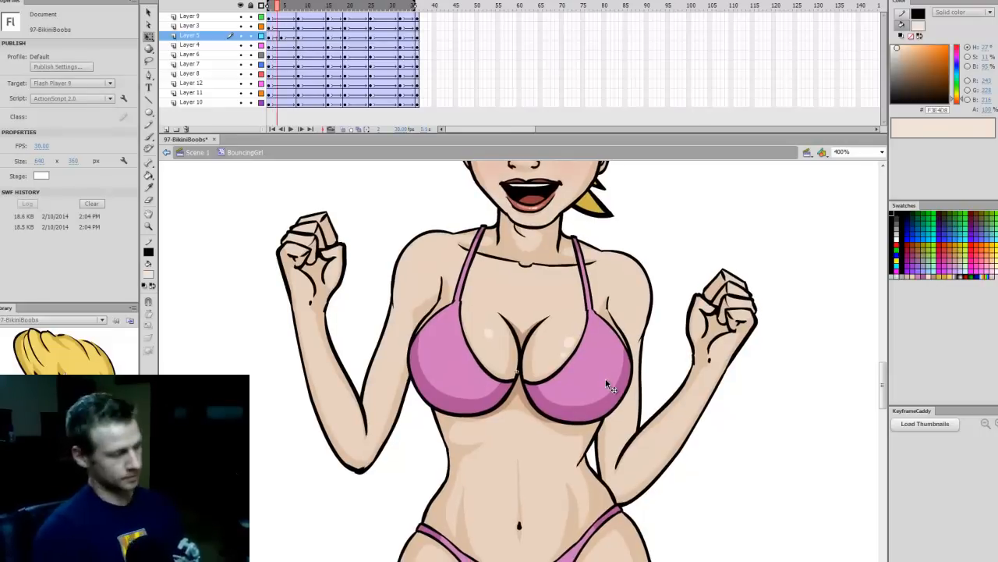
{"action": "left_click", "coordinate": [553, 418]}
{"action": "left_click_drag", "start_coordinate": [515, 419], "coordinate": [522, 425]}
{"action": "key", "text": "comma"}
{"action": "key", "text": "comma"}
{"action": "key", "text": "comma"}
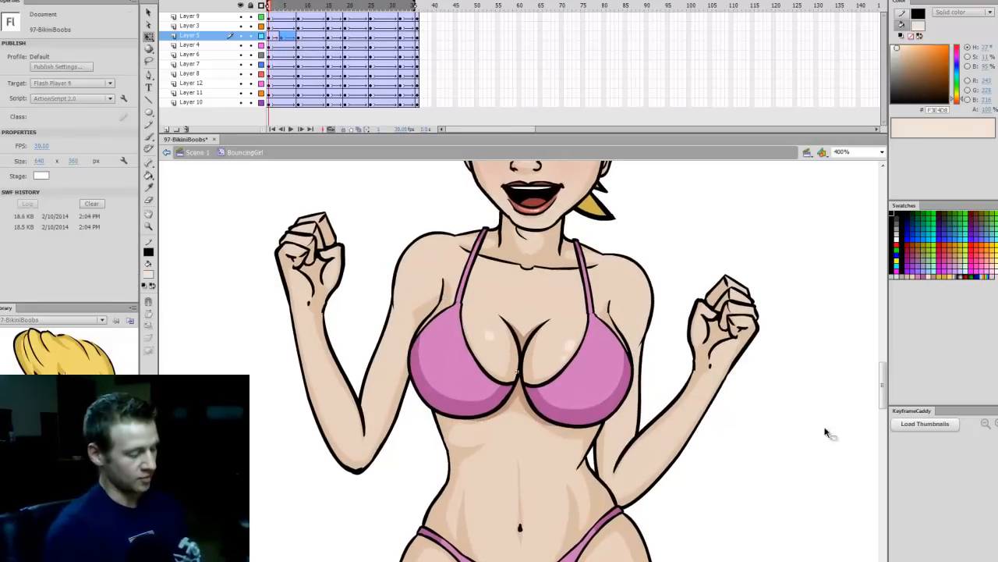
{"action": "left_click_drag", "start_coordinate": [882, 404], "coordinate": [881, 396]}
{"action": "key", "text": "period"}
{"action": "key", "text": "period"}
{"action": "key", "text": "period"}
{"action": "key", "text": "period"}
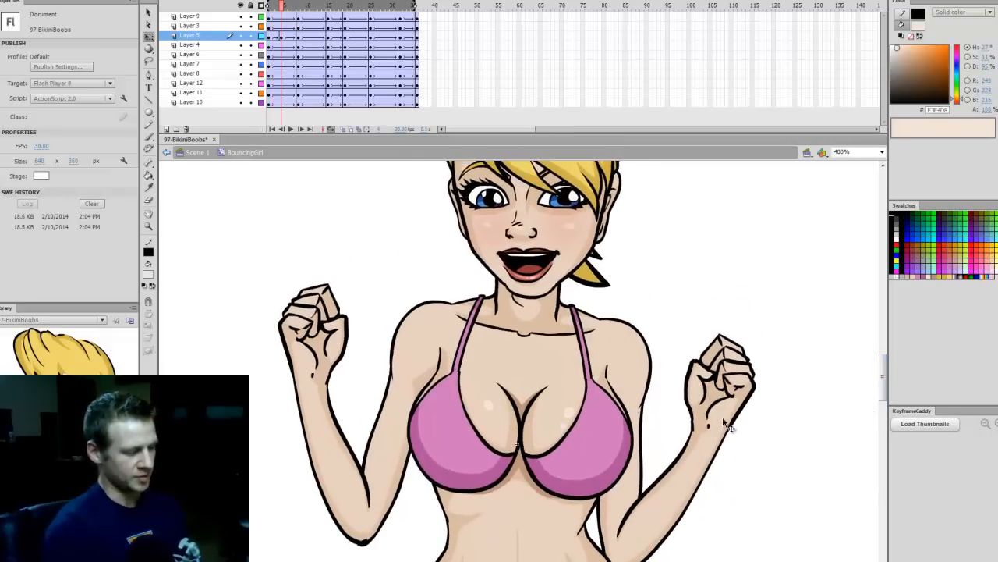
At the frame 8 keyframe on Layer 5, stretch the chest symbol slightly downward and step through the preceding frames to check it
{"action": "key", "text": "period"}
{"action": "key", "text": "period"}
{"action": "key", "text": "period"}
{"action": "key", "text": "period"}
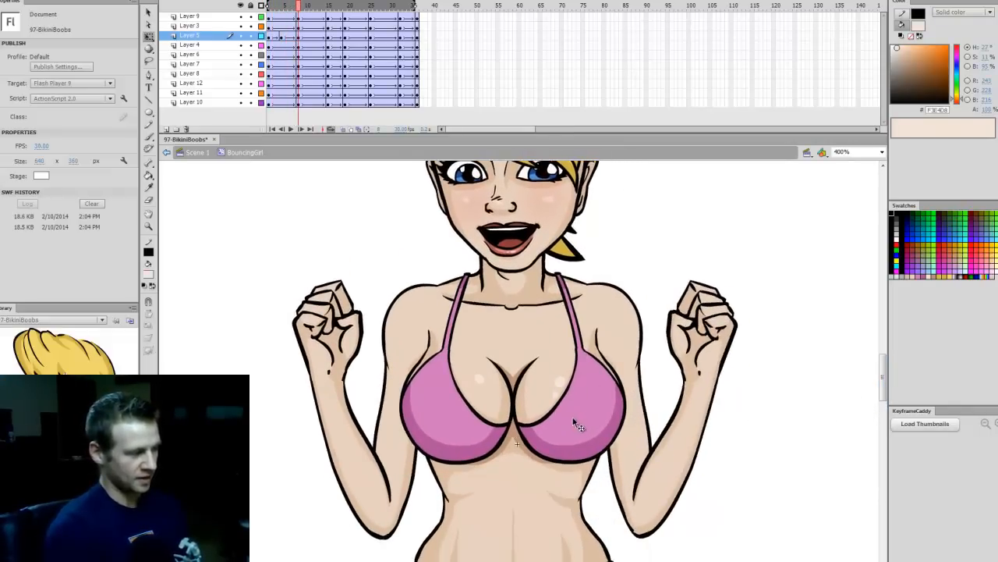
{"action": "left_click", "coordinate": [517, 454]}
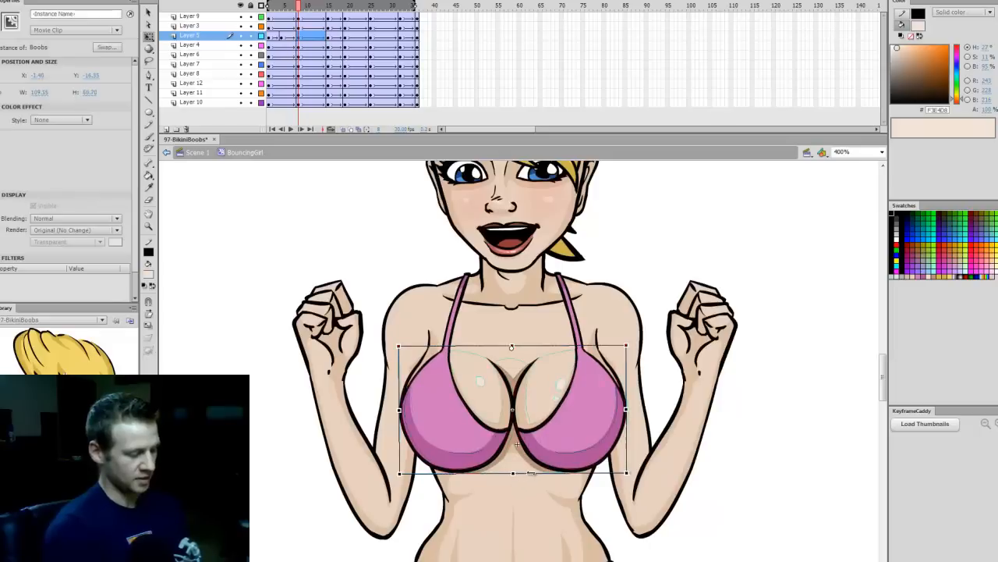
{"action": "key", "text": "comma"}
{"action": "key", "text": "comma"}
{"action": "key", "text": "comma"}
{"action": "key", "text": "comma"}
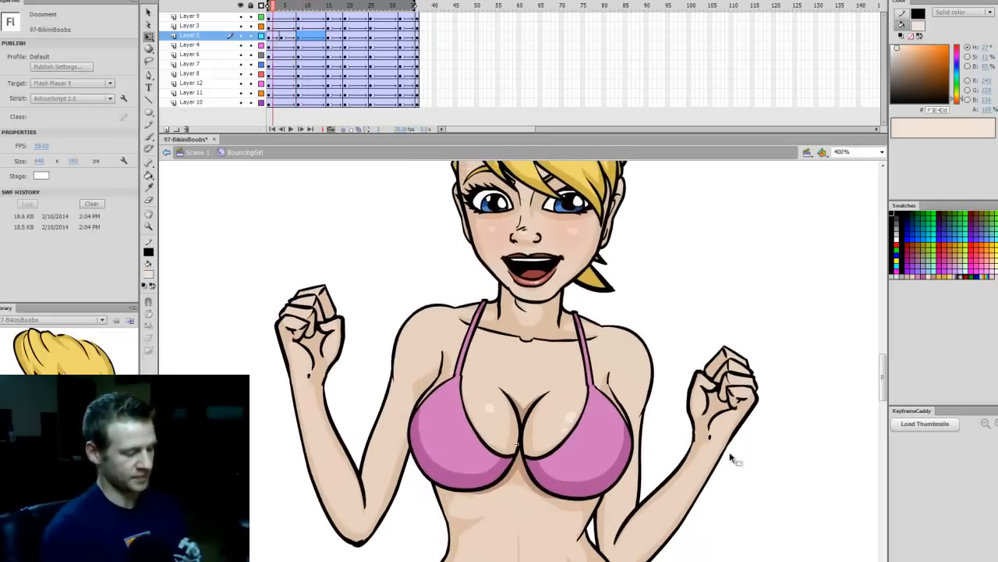
{"action": "key", "text": "period"}
{"action": "key", "text": "period"}
{"action": "key", "text": "period"}
{"action": "key", "text": "period"}
{"action": "key", "text": "period"}
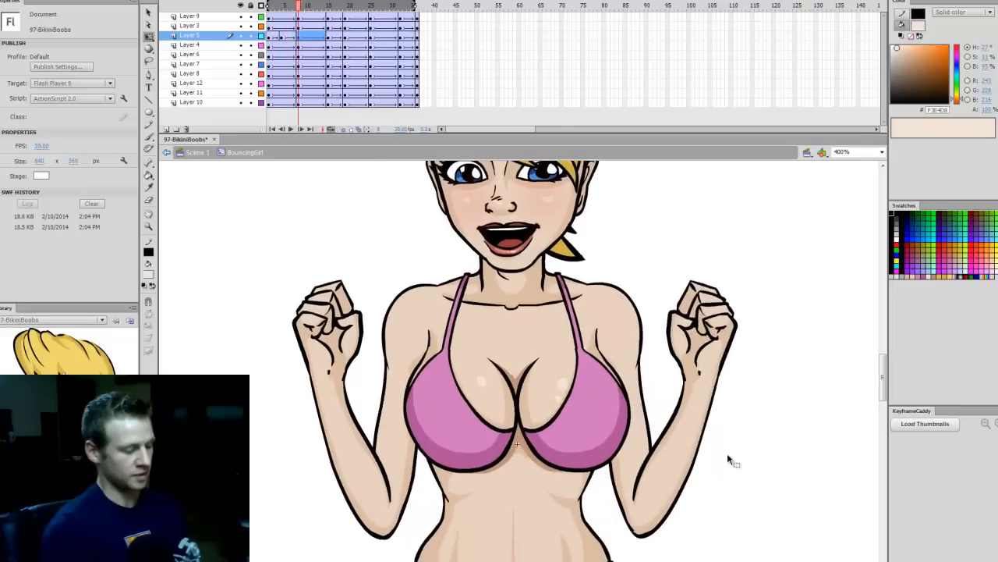
Insert a Layer 5 keyframe at frame 11 and squash the chest symbol slightly upward there
{"action": "left_click", "coordinate": [311, 38]}
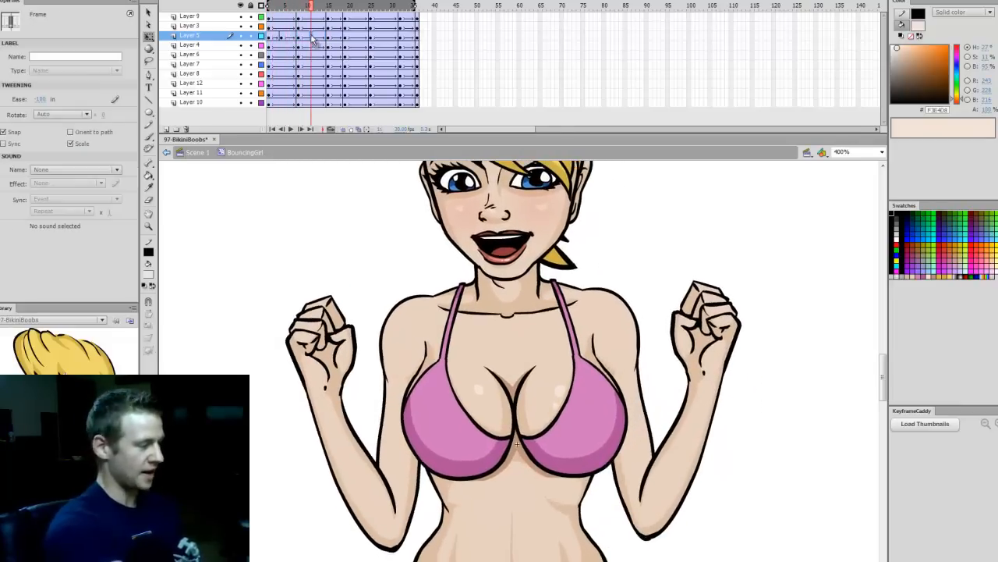
{"action": "key", "text": "F6"}
{"action": "left_click_drag", "start_coordinate": [311, 7], "coordinate": [299, 7]}
{"action": "left_click", "coordinate": [311, 38]}
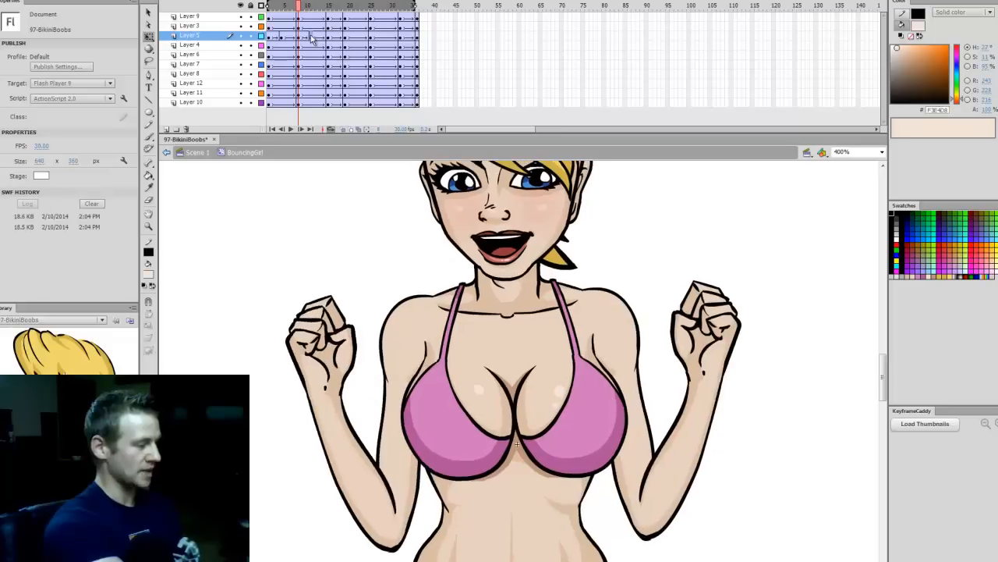
{"action": "left_click", "coordinate": [529, 474]}
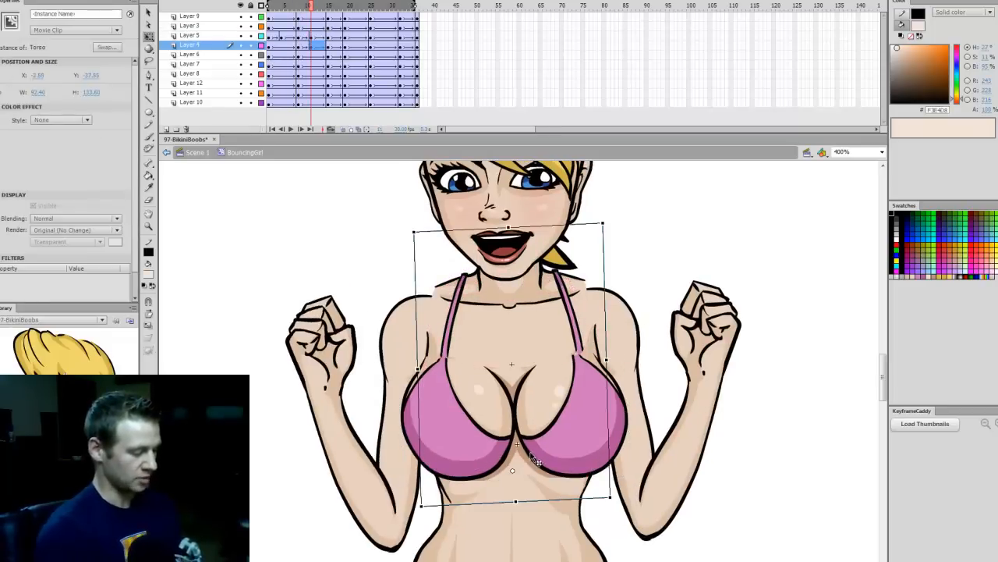
{"action": "left_click", "coordinate": [529, 473]}
{"action": "left_click_drag", "start_coordinate": [518, 481], "coordinate": [528, 467]}
{"action": "left_click", "coordinate": [283, 46]}
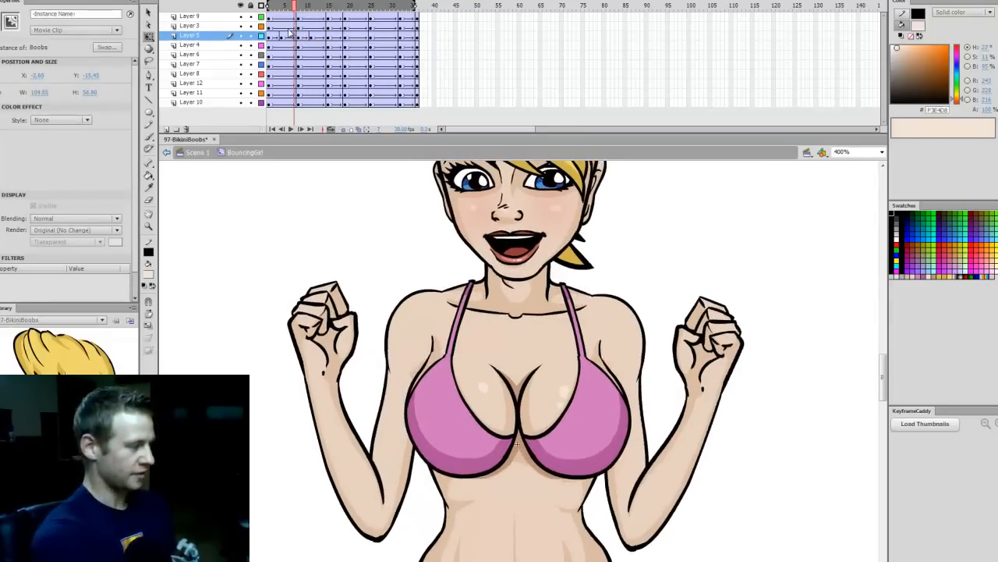
Stretch the chest symbol slightly further downward at the frame 4 and frame 8 keyframes on Layer 5, playing the animation to check the motion
{"action": "key", "text": "Return"}
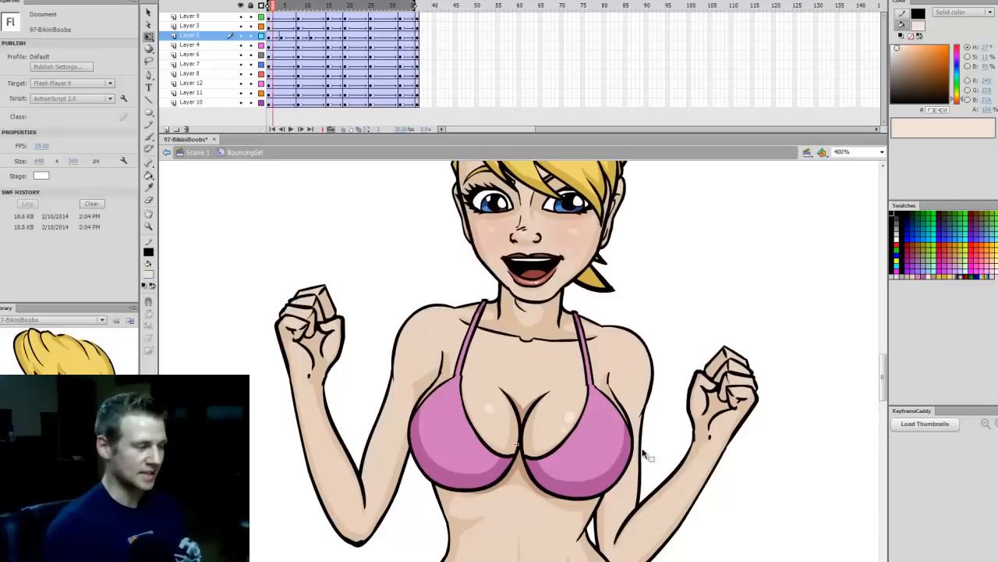
{"action": "left_click", "coordinate": [584, 458]}
{"action": "left_click_drag", "start_coordinate": [521, 494], "coordinate": [523, 499]}
{"action": "key", "text": "Return"}
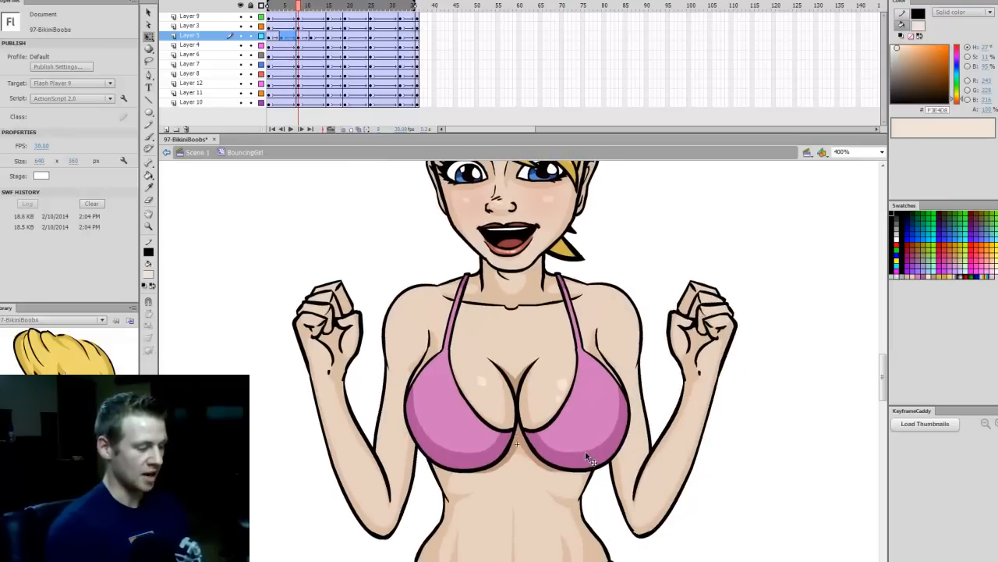
{"action": "left_click", "coordinate": [585, 450]}
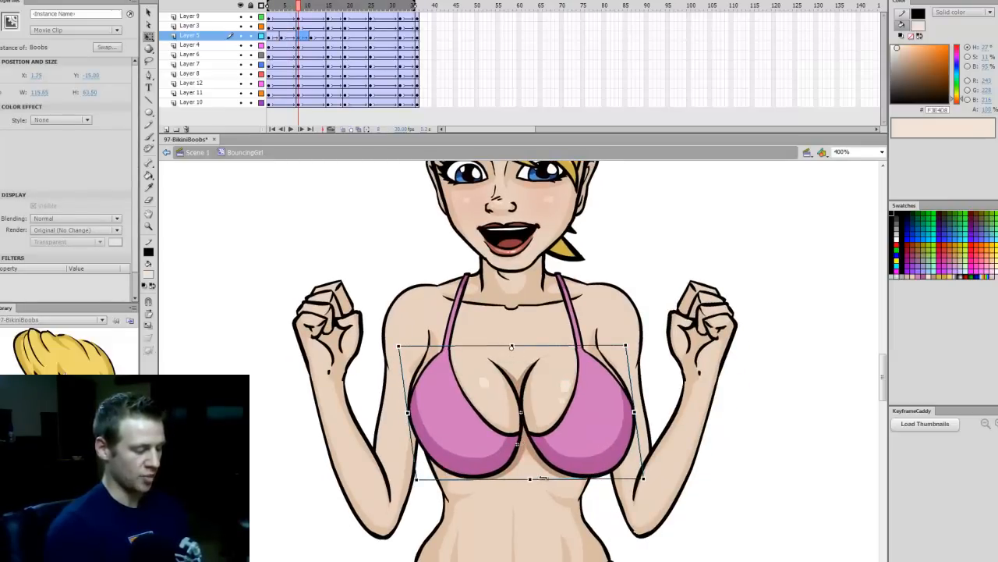
{"action": "key", "text": "Return"}
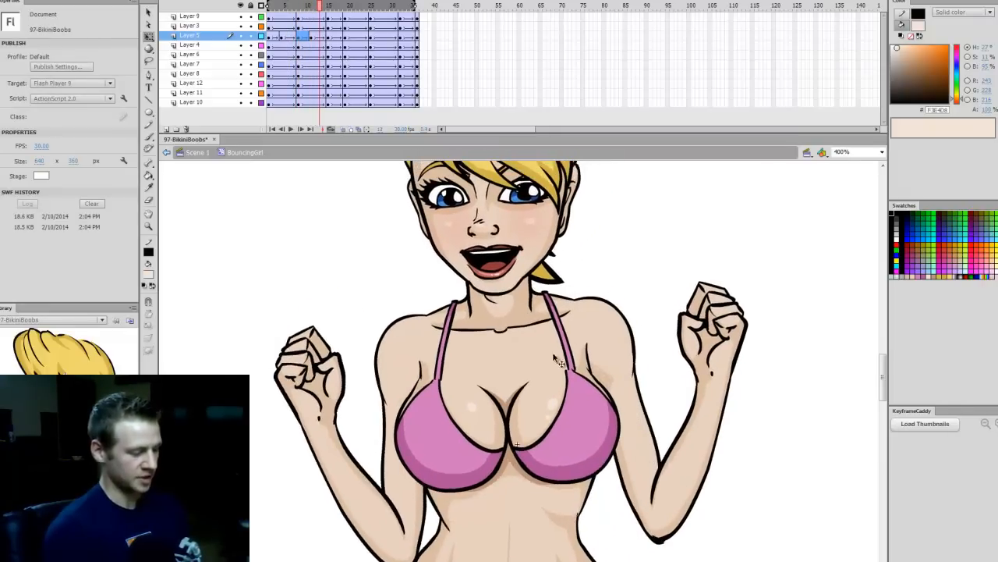
At the frame 15 keyframe on Layer 5, nudge the chest symbol up and squash it slightly upward, then check the playback
{"action": "left_click", "coordinate": [328, 36]}
{"action": "left_click", "coordinate": [568, 451]}
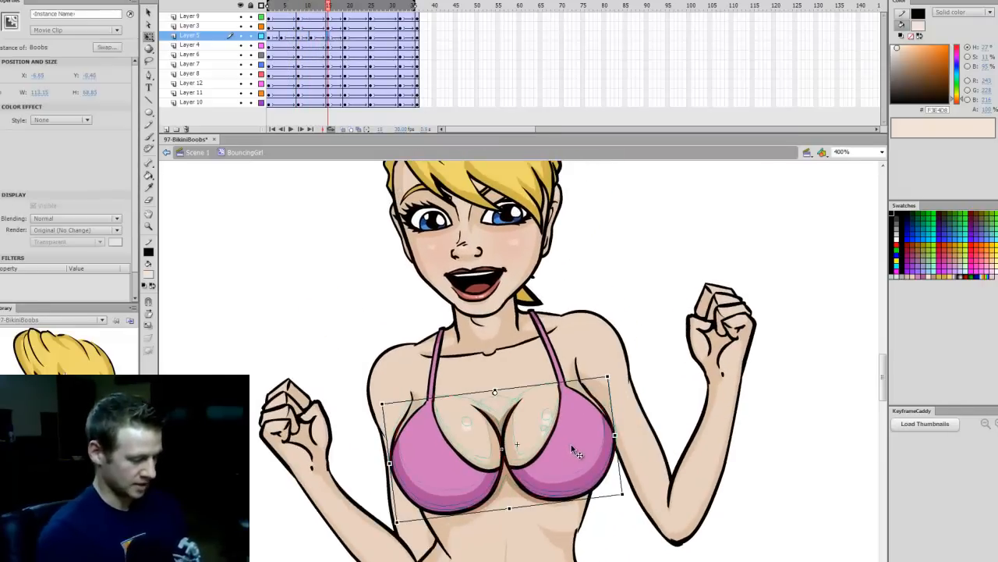
{"action": "key", "text": "Up"}
{"action": "key", "text": "Up"}
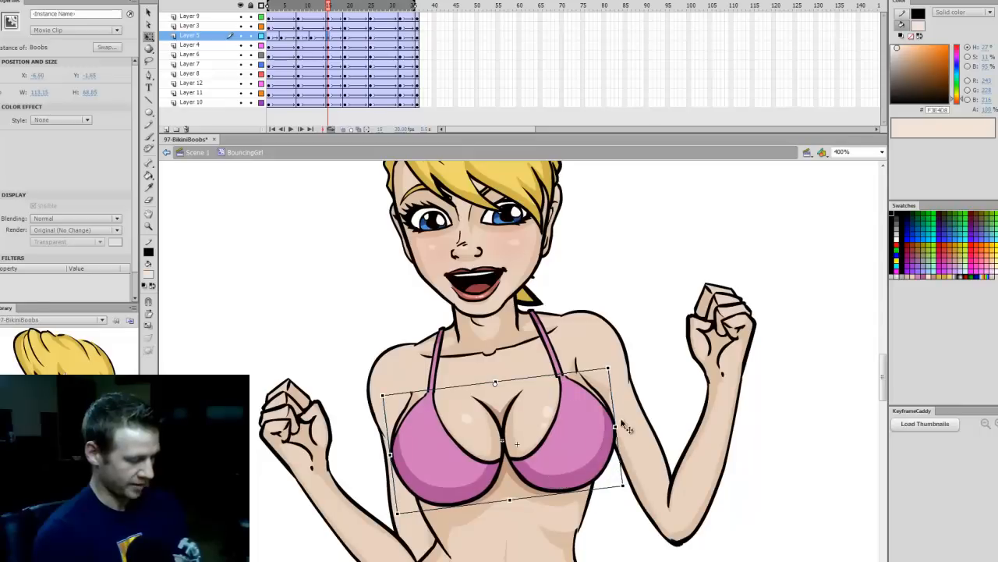
{"action": "left_click_drag", "start_coordinate": [617, 428], "coordinate": [616, 431]}
{"action": "left_click_drag", "start_coordinate": [510, 504], "coordinate": [524, 494]}
{"action": "key", "text": "Return"}
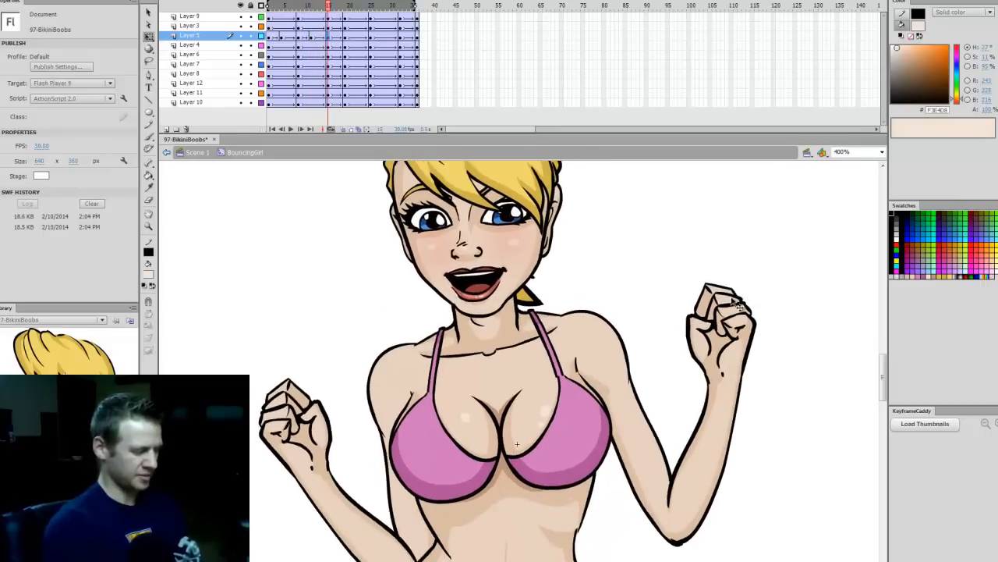
At the frame 19 keyframe on Layer 5, stretch and skew the chest symbol slightly downward and check the frames that follow
{"action": "left_click", "coordinate": [350, 36]}
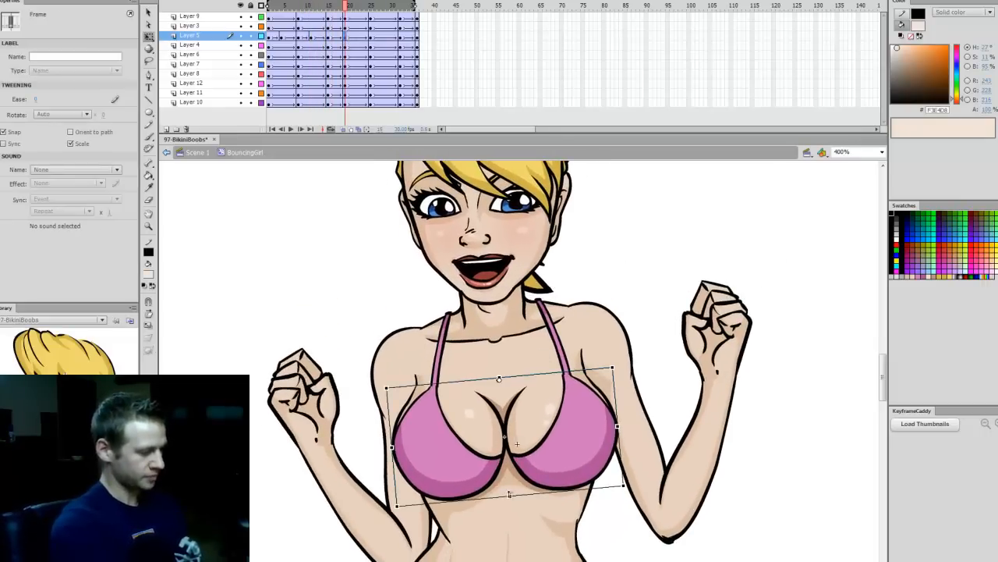
{"action": "mouse_move", "coordinate": [510, 494]}
{"action": "left_mouse_down"}
{"action": "mouse_move", "coordinate": [523, 511]}
{"action": "mouse_move", "coordinate": [502, 508]}
{"action": "left_mouse_up"}
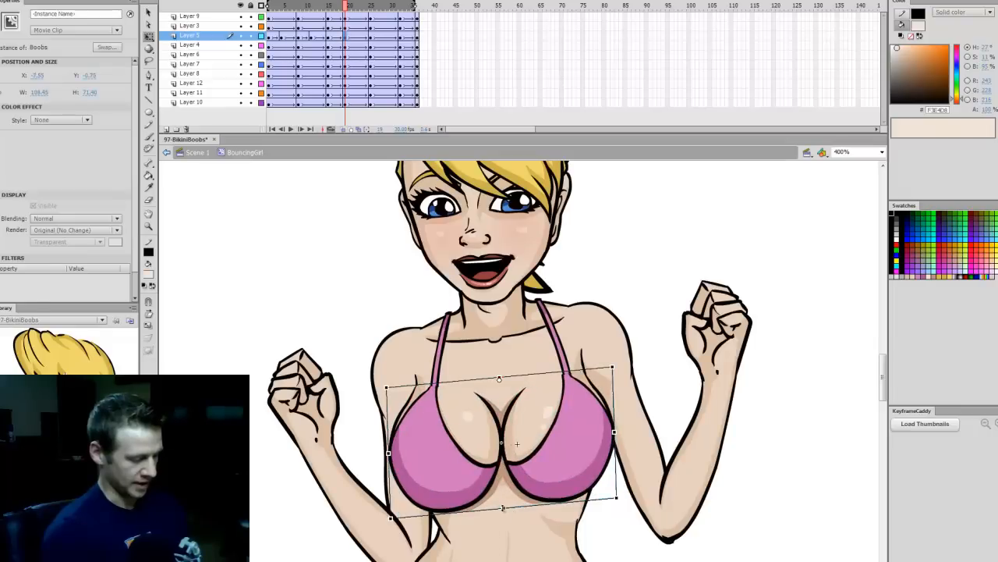
{"action": "key", "text": "Return"}
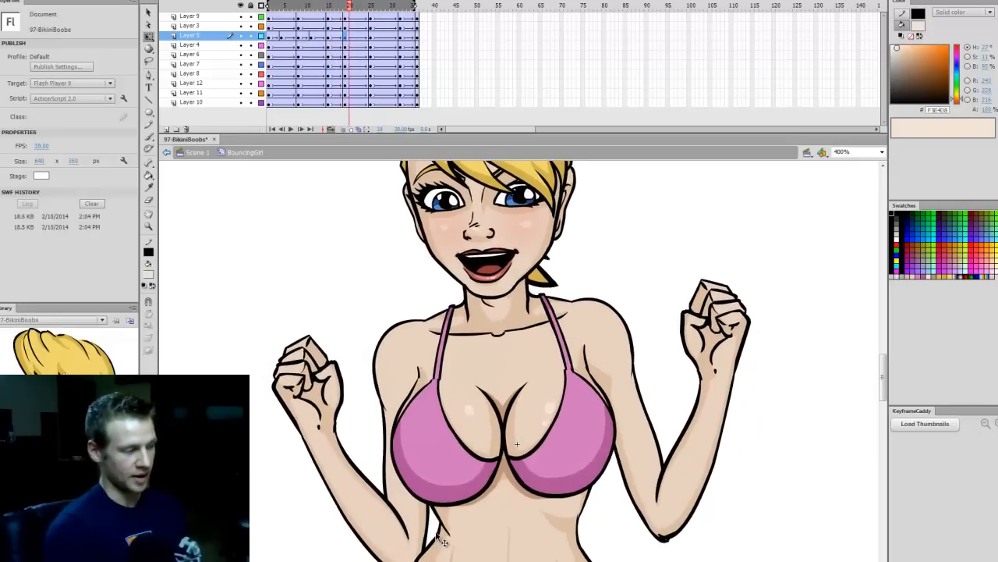
{"action": "left_click", "coordinate": [358, 36]}
{"action": "left_click", "coordinate": [364, 36]}
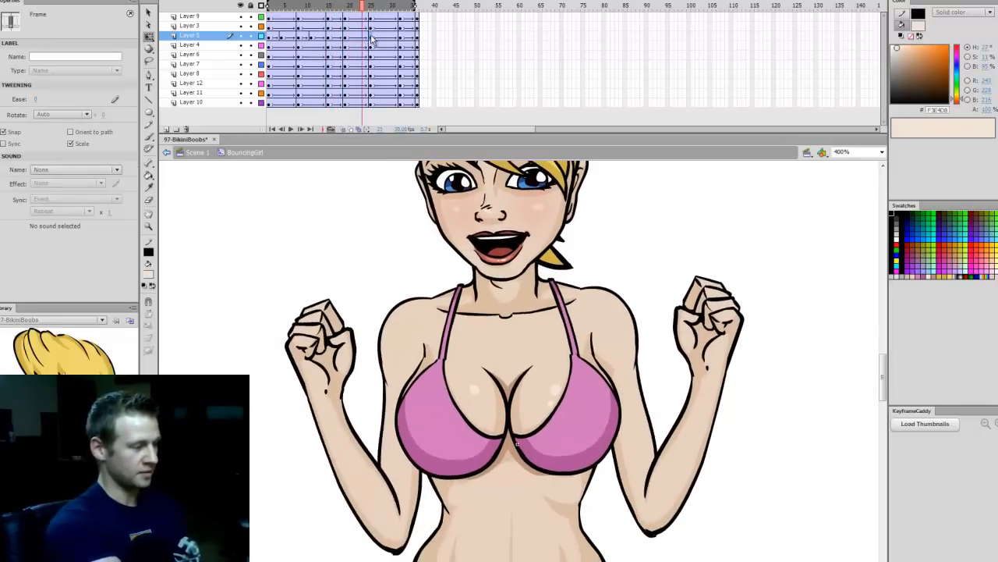
Insert a Layer 5 keyframe at frame 28, squash the chest symbol upward there, and check the neighbouring frames
{"action": "left_click", "coordinate": [371, 37]}
{"action": "mouse_move", "coordinate": [552, 461]}
{"action": "left_mouse_down"}
{"action": "mouse_move", "coordinate": [515, 470]}
{"action": "mouse_move", "coordinate": [515, 486]}
{"action": "mouse_move", "coordinate": [502, 477]}
{"action": "mouse_move", "coordinate": [521, 459]}
{"action": "mouse_move", "coordinate": [556, 462]}
{"action": "left_mouse_up"}
{"action": "left_click", "coordinate": [386, 37]}
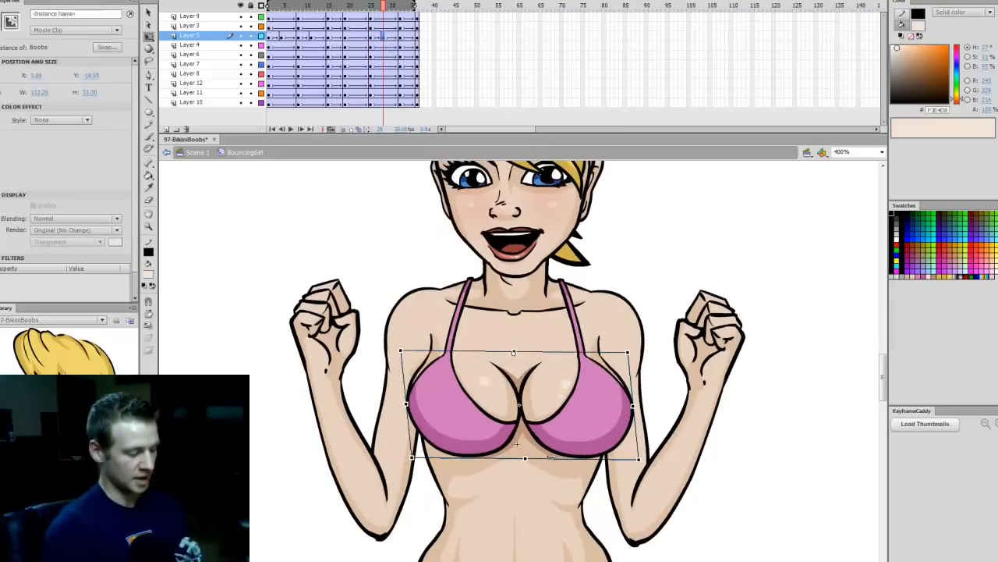
{"action": "left_click_drag", "start_coordinate": [579, 414], "coordinate": [582, 413]}
{"action": "key", "text": "period"}
{"action": "key", "text": "period"}
{"action": "key", "text": "period"}
{"action": "left_click_drag", "start_coordinate": [609, 488], "coordinate": [644, 456]}
Stretch and skew the chest symbol slightly downward at the final Layer 5 keyframe, frame 36, and give frame 1 the same pose
{"action": "left_click", "coordinate": [419, 37]}
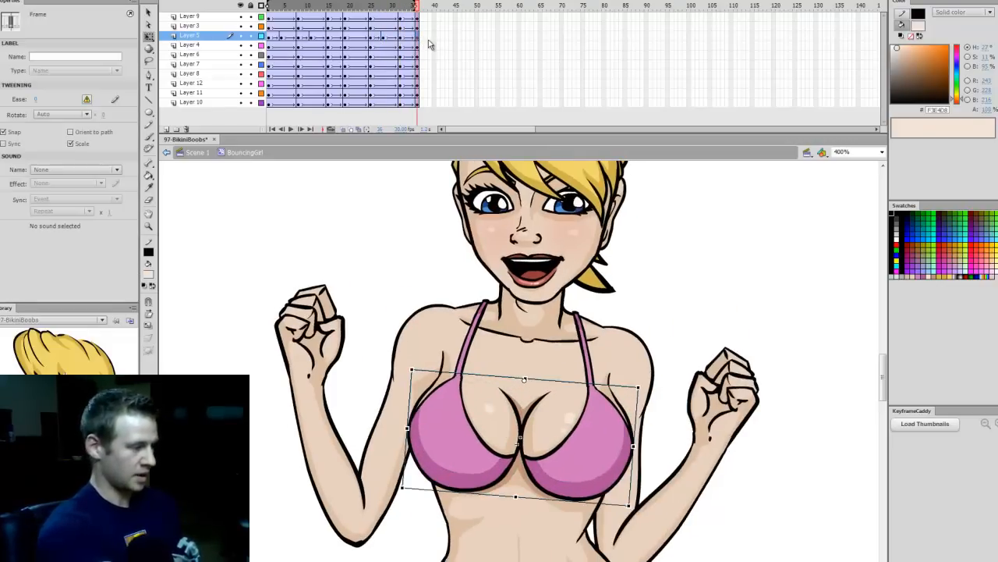
{"action": "left_click", "coordinate": [268, 30]}
{"action": "left_click", "coordinate": [419, 37]}
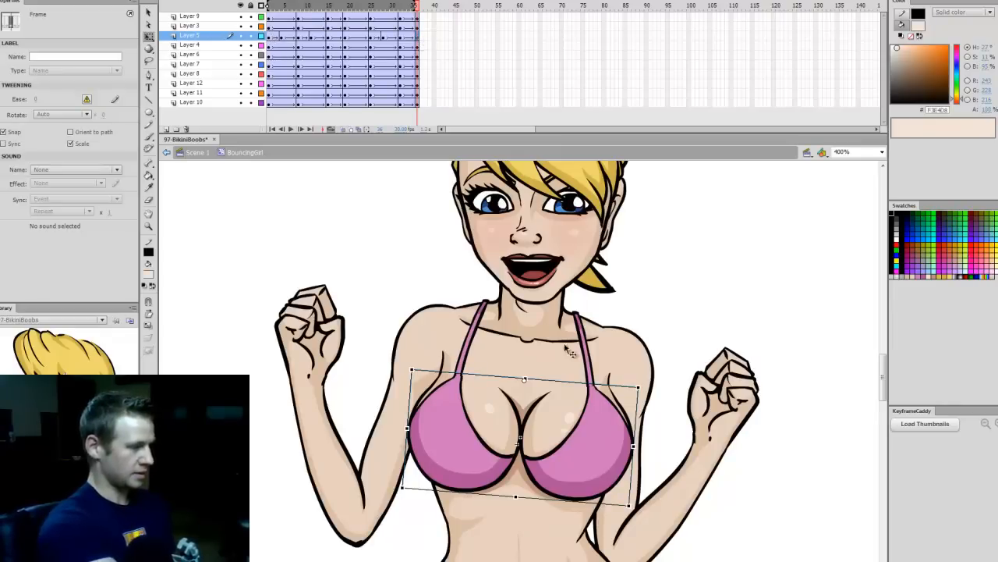
{"action": "key", "text": "Return"}
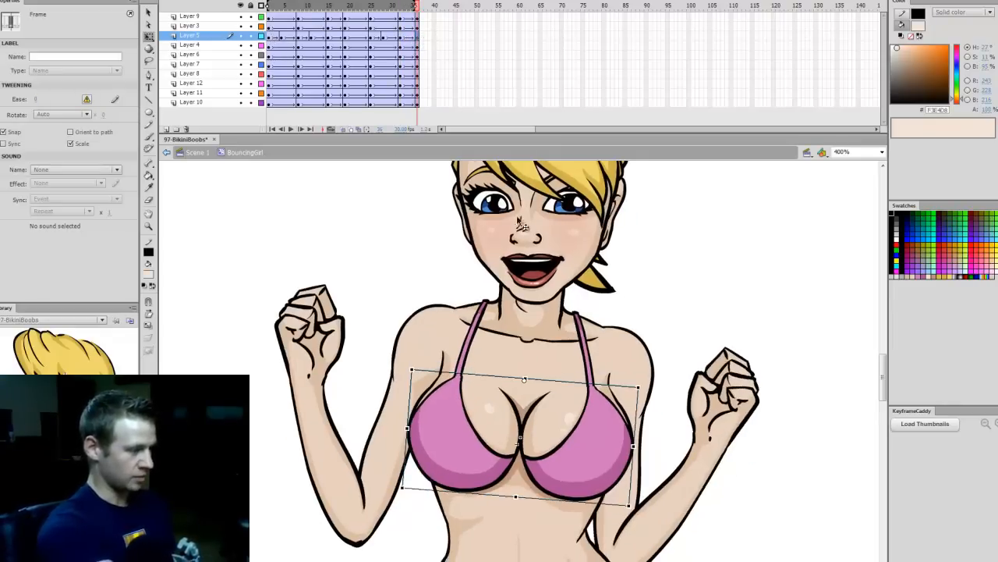
{"action": "mouse_move", "coordinate": [515, 496]}
{"action": "left_mouse_down"}
{"action": "mouse_move", "coordinate": [515, 509]}
{"action": "mouse_move", "coordinate": [539, 511]}
{"action": "mouse_move", "coordinate": [531, 507]}
{"action": "left_mouse_up"}
{"action": "left_click", "coordinate": [411, 38]}
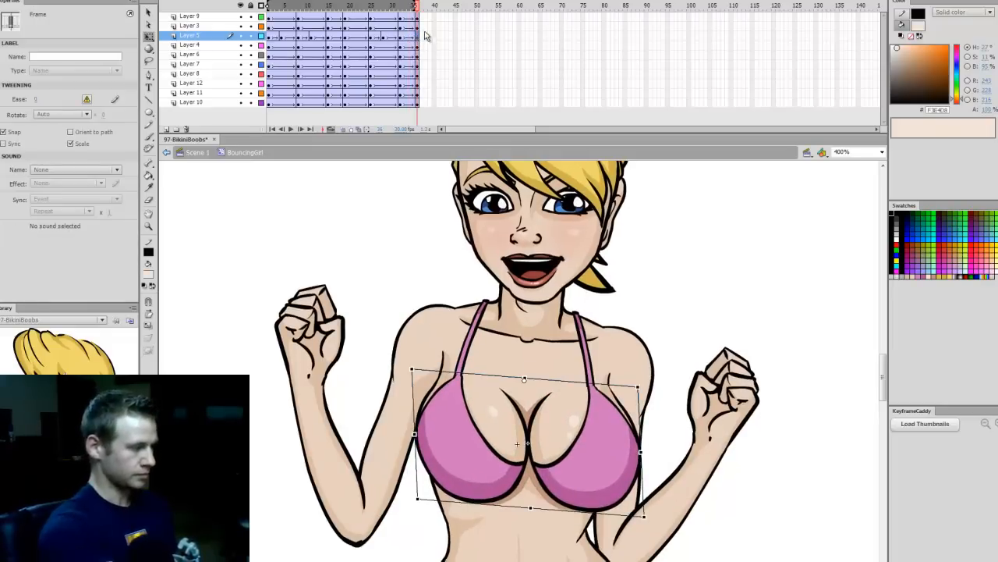
{"action": "key", "text": "Return"}
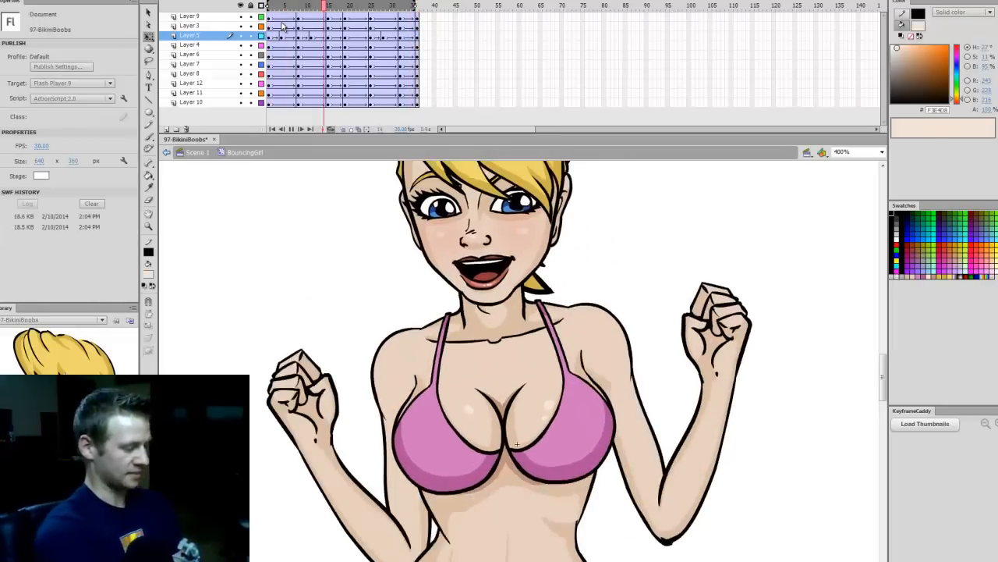
View the stage at 200% and play through the whole loop to examine the lagging chest motion
{"action": "left_click", "coordinate": [882, 152]}
{"action": "left_click", "coordinate": [841, 200]}
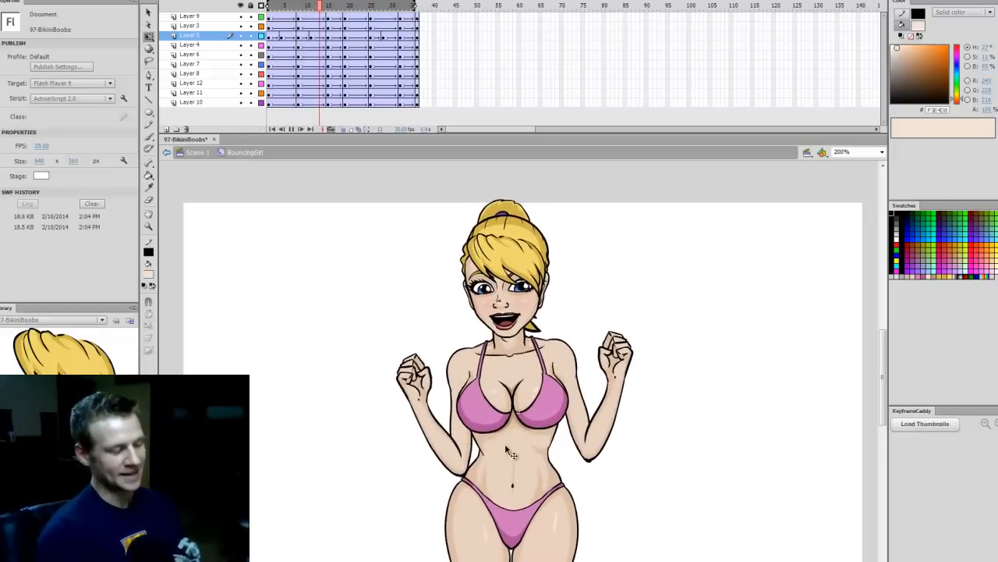
{"action": "key", "text": "Return"}
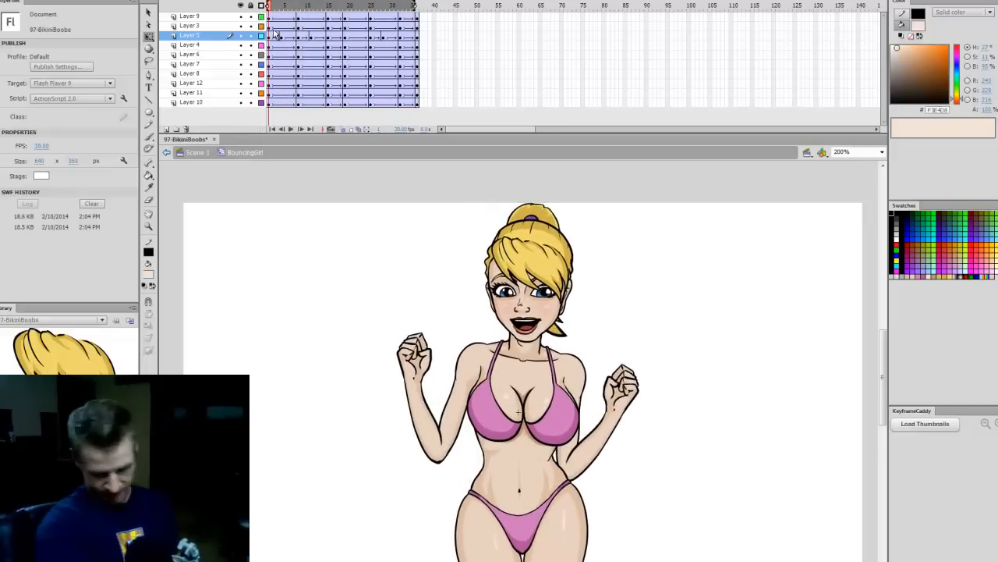
{"action": "left_click", "coordinate": [558, 441]}
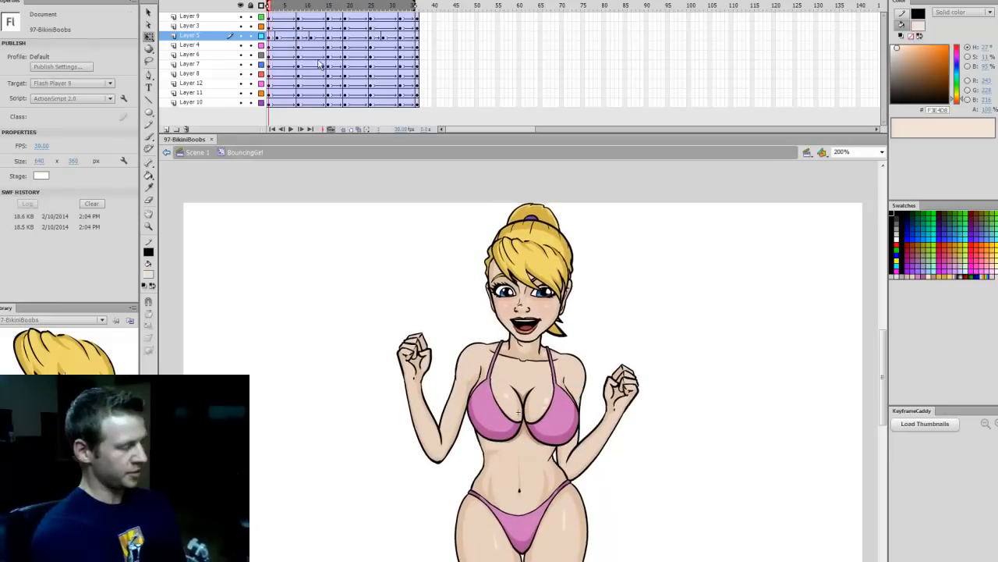
{"action": "key", "text": "Return"}
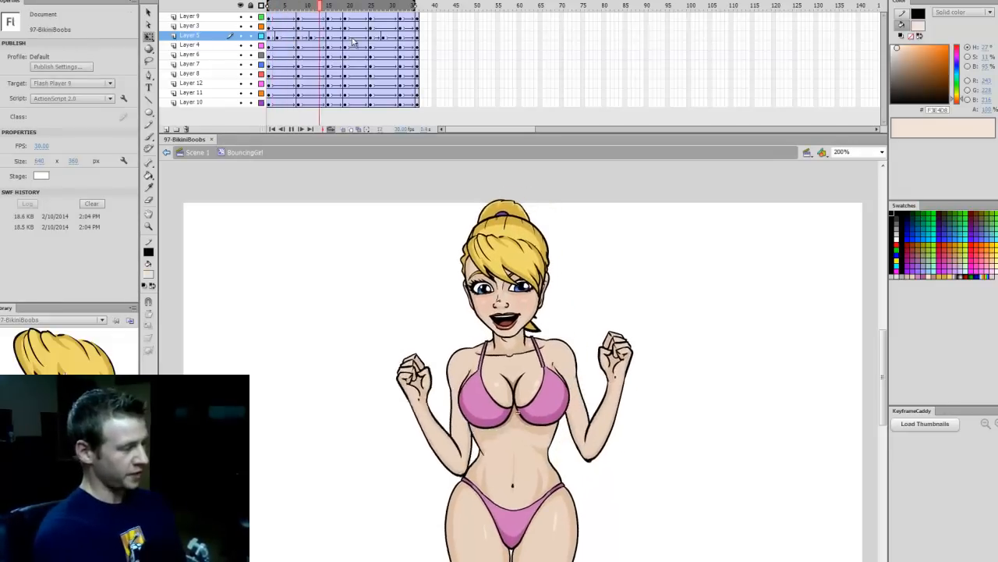
{"action": "key", "text": "Return"}
{"action": "left_click_drag", "start_coordinate": [340, 7], "coordinate": [373, 28]}
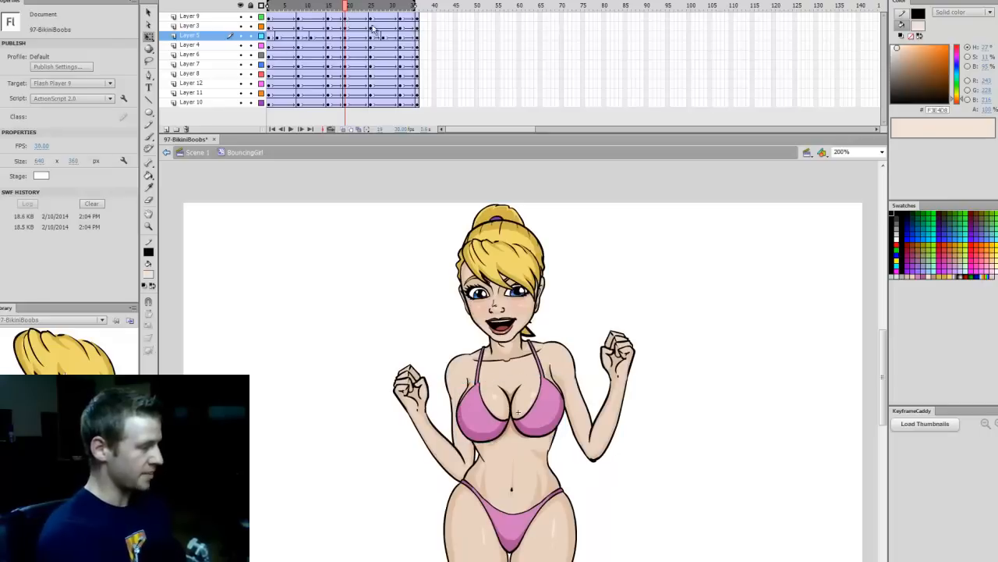
Compare the two halves of the loop by selecting frames 1 to 18 and the frames from 19 onward across all visible layers
{"action": "left_click", "coordinate": [359, 37]}
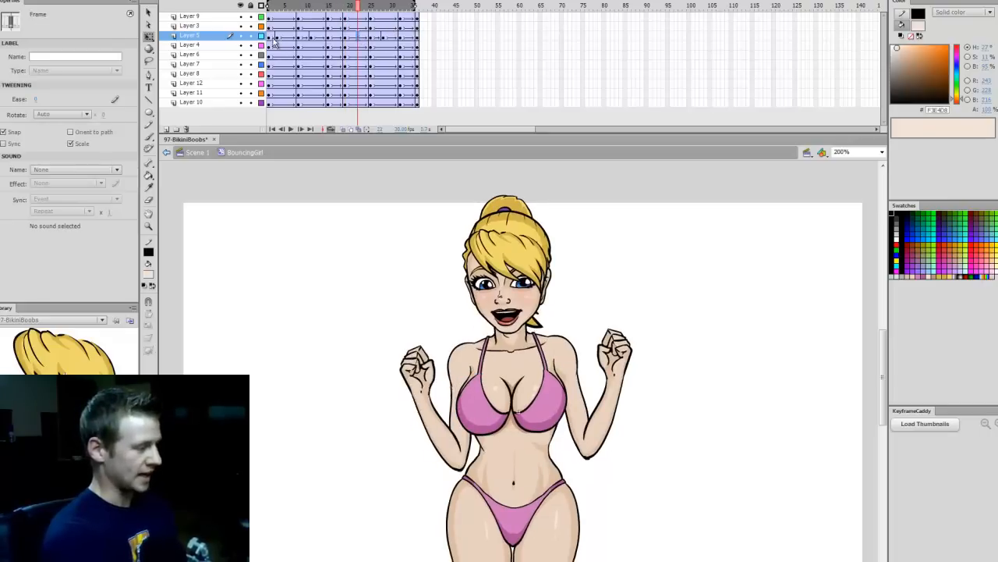
{"action": "left_click_drag", "start_coordinate": [342, 17], "coordinate": [285, 153]}
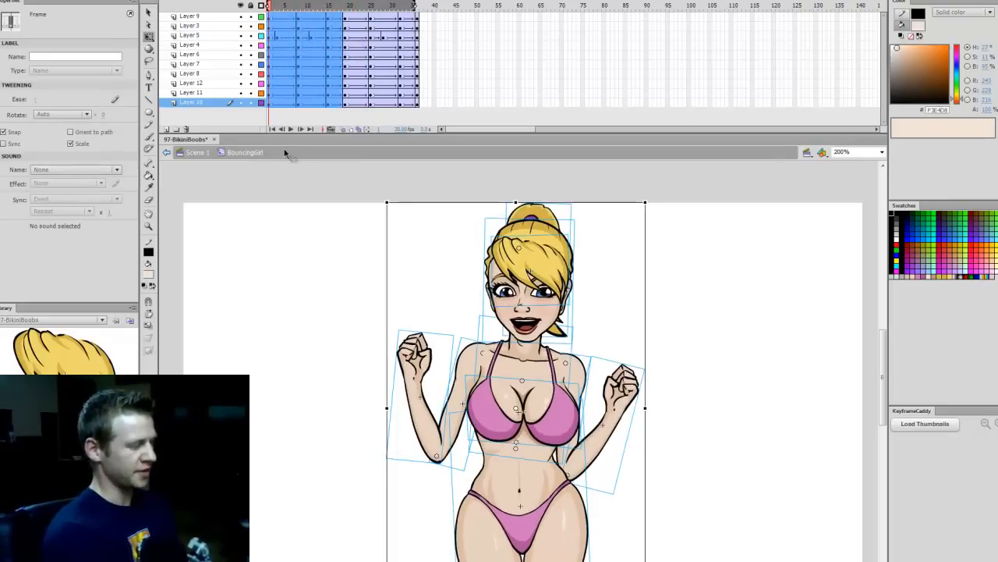
{"action": "left_click_drag", "start_coordinate": [347, 20], "coordinate": [438, 115]}
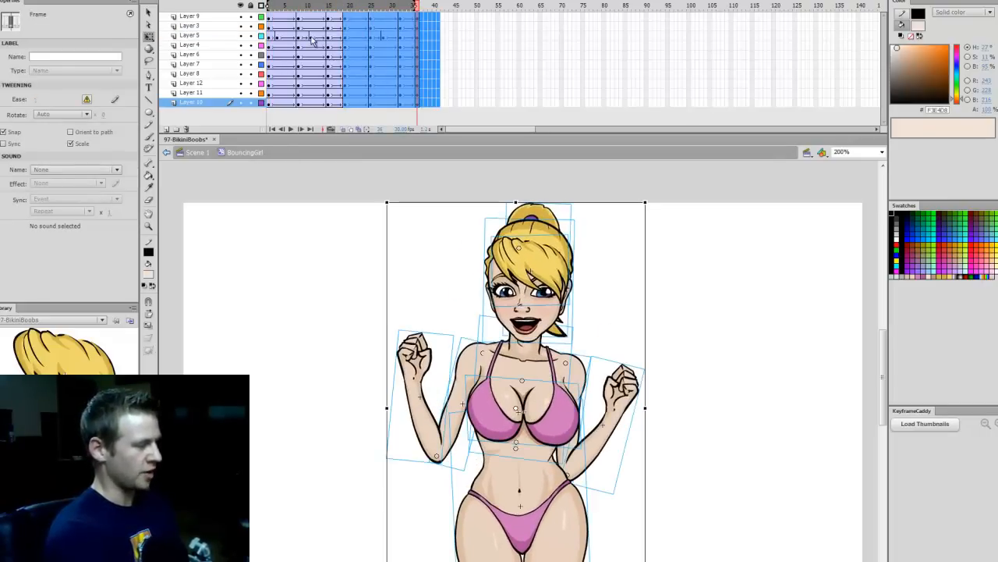
Insert a Layer 5 keyframe at frame 22 and squash the chest symbol slightly upward there, using the frame 3 pose as reference
{"action": "left_click", "coordinate": [277, 38]}
{"action": "left_click", "coordinate": [354, 38]}
{"action": "left_click", "coordinate": [359, 39]}
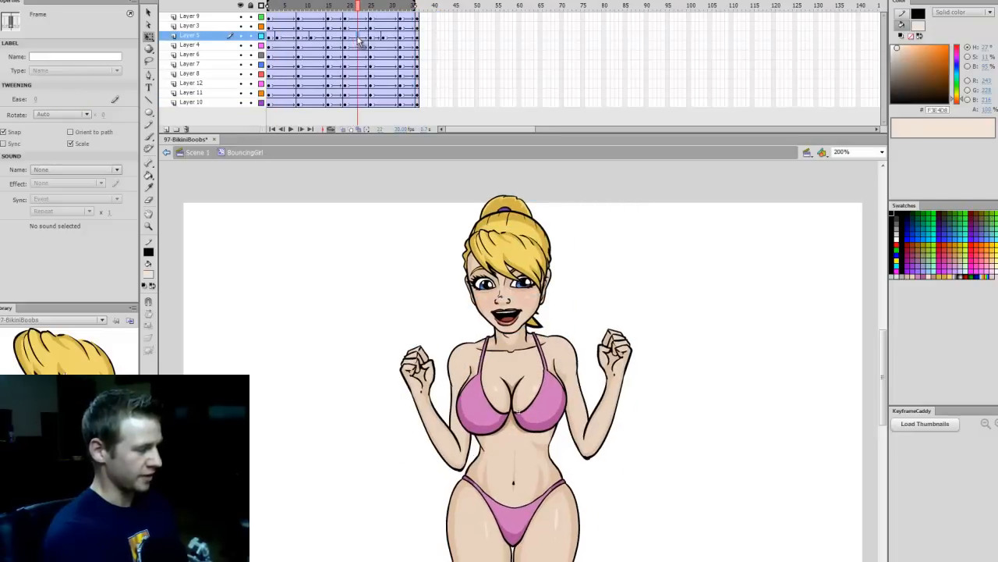
{"action": "left_click", "coordinate": [356, 39]}
{"action": "left_click", "coordinate": [278, 38]}
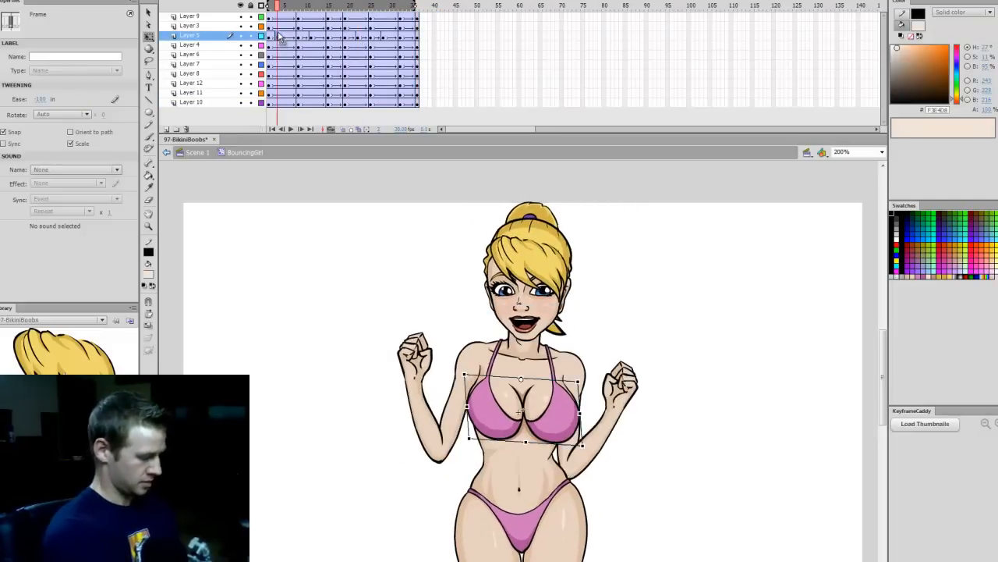
{"action": "left_click_drag", "start_coordinate": [281, 10], "coordinate": [318, 18]}
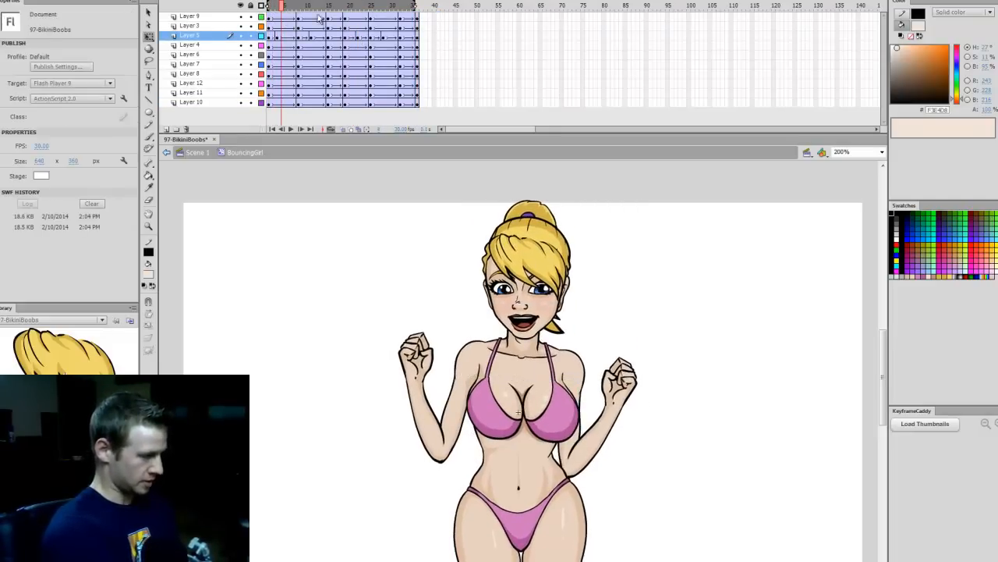
{"action": "left_click", "coordinate": [356, 39]}
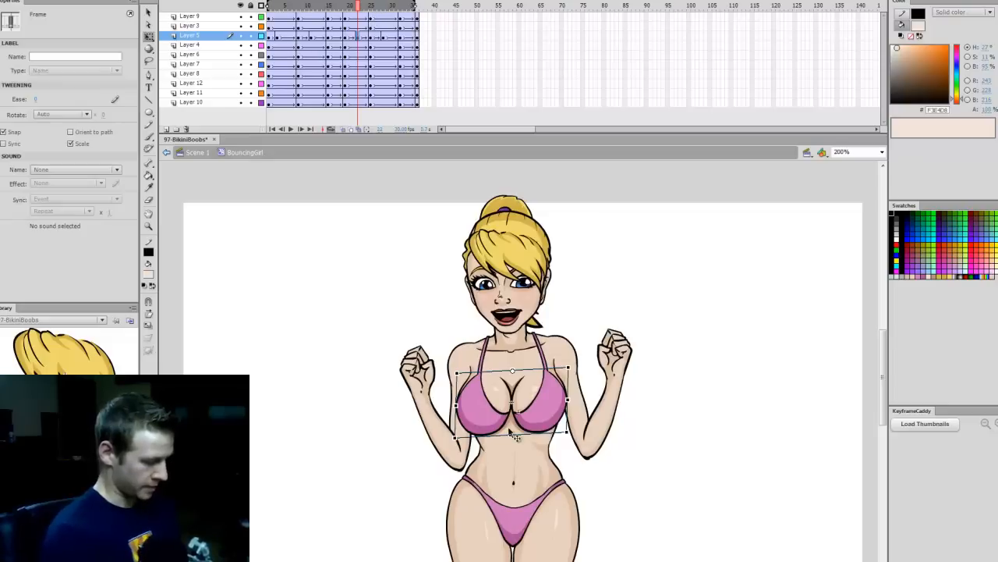
{"action": "left_click_drag", "start_coordinate": [515, 437], "coordinate": [521, 428]}
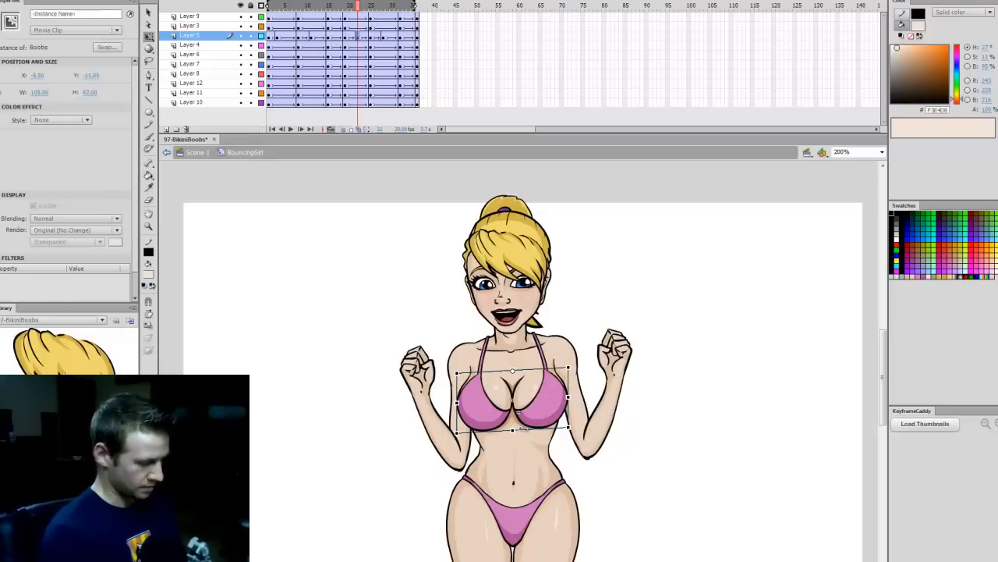
Inspect the easing of the Layer 5 tweens after frame 3 and after frame 22
{"action": "left_click", "coordinate": [272, 39]}
{"action": "left_click", "coordinate": [287, 39]}
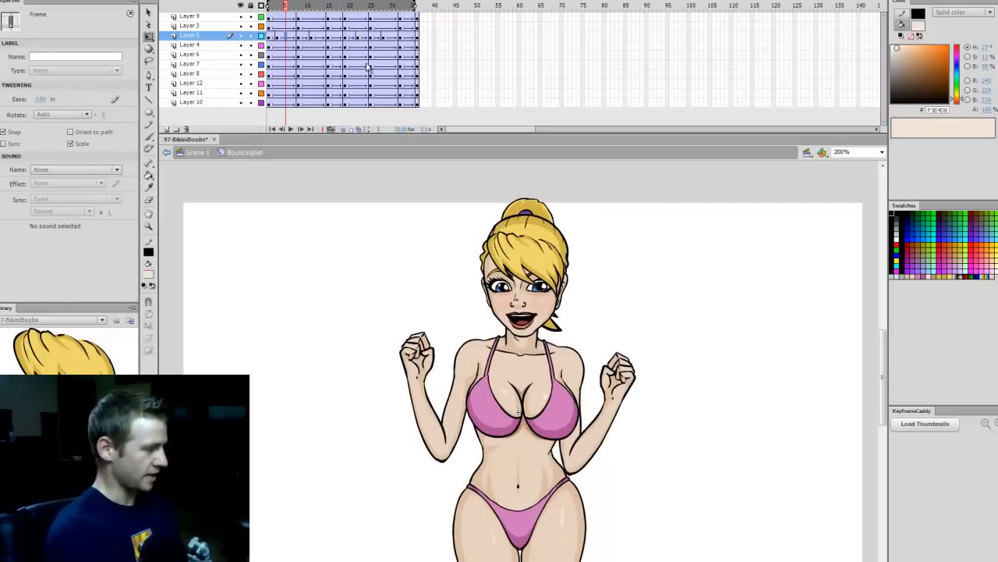
{"action": "left_click", "coordinate": [363, 39]}
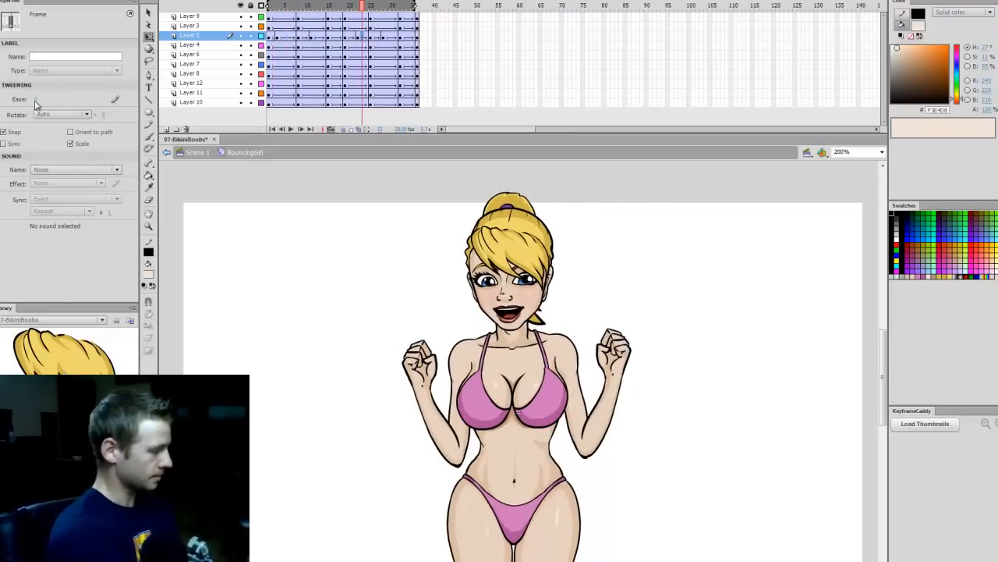
{"action": "left_click", "coordinate": [39, 113]}
{"action": "left_click", "coordinate": [35, 99]}
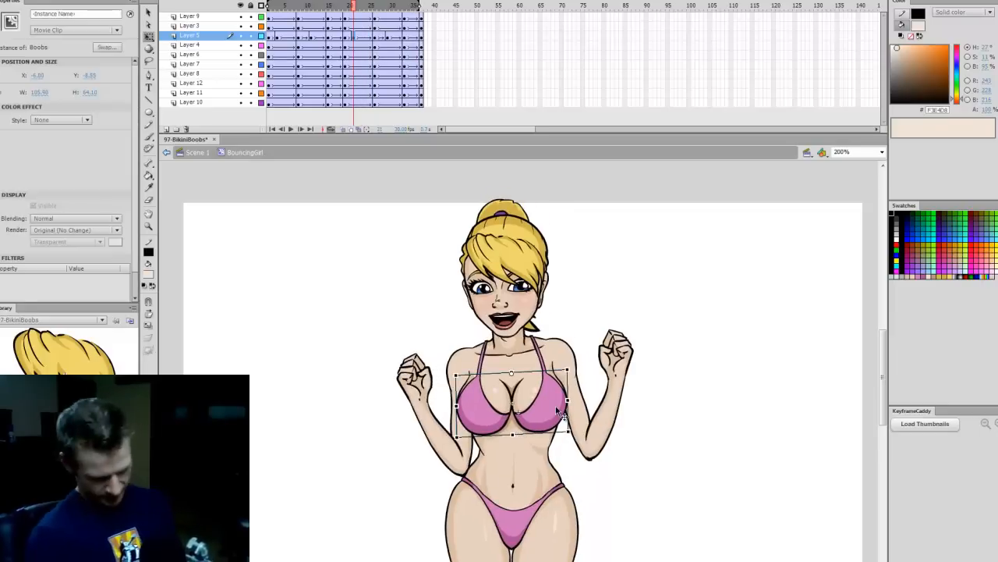
Check the chest symbol's motion around frames 19 to 21 on Layer 5 and deselect it
{"action": "key", "text": "Return"}
{"action": "key", "text": "Return"}
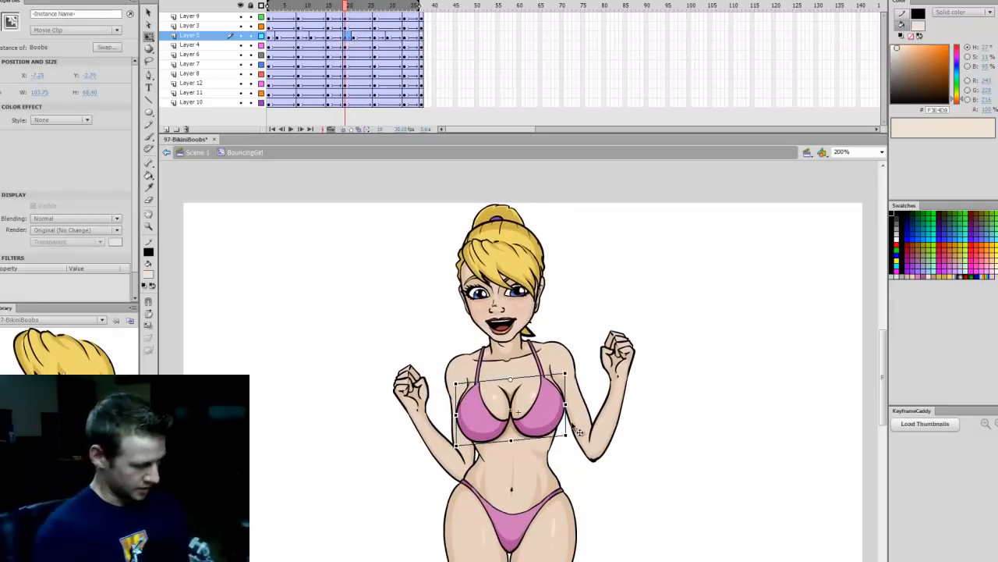
{"action": "left_click", "coordinate": [659, 413]}
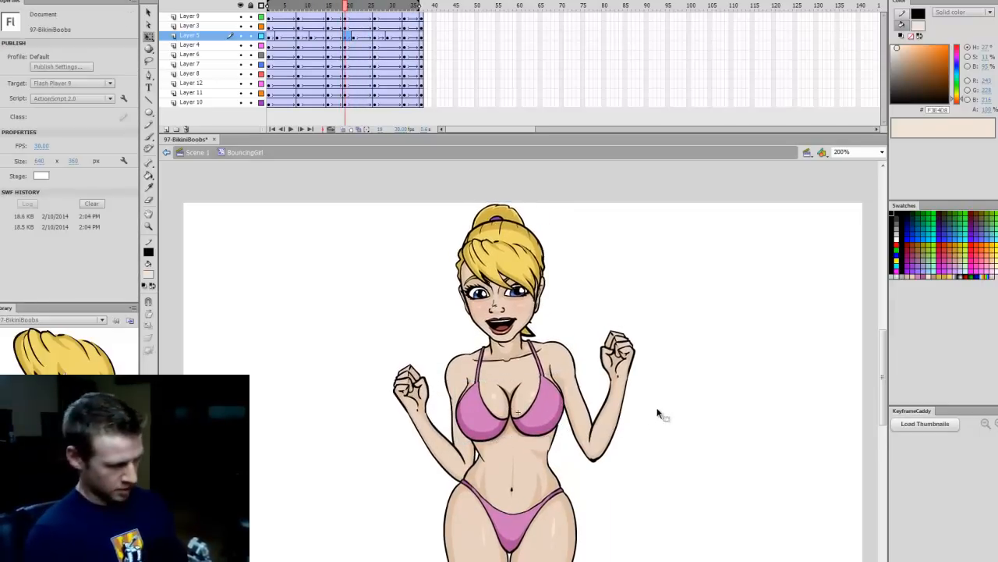
Check the chest symbol's motion between frames 19 and 22 on Layer 5 and play the loop
{"action": "key", "text": "period"}
{"action": "key", "text": "period"}
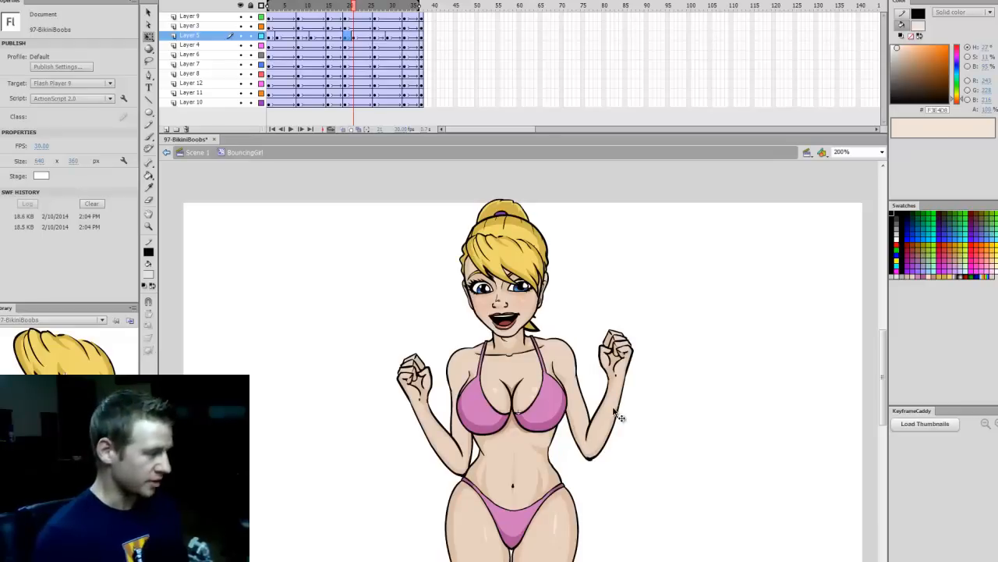
{"action": "key", "text": "comma"}
{"action": "key", "text": "comma"}
{"action": "key", "text": "period"}
{"action": "key", "text": "period"}
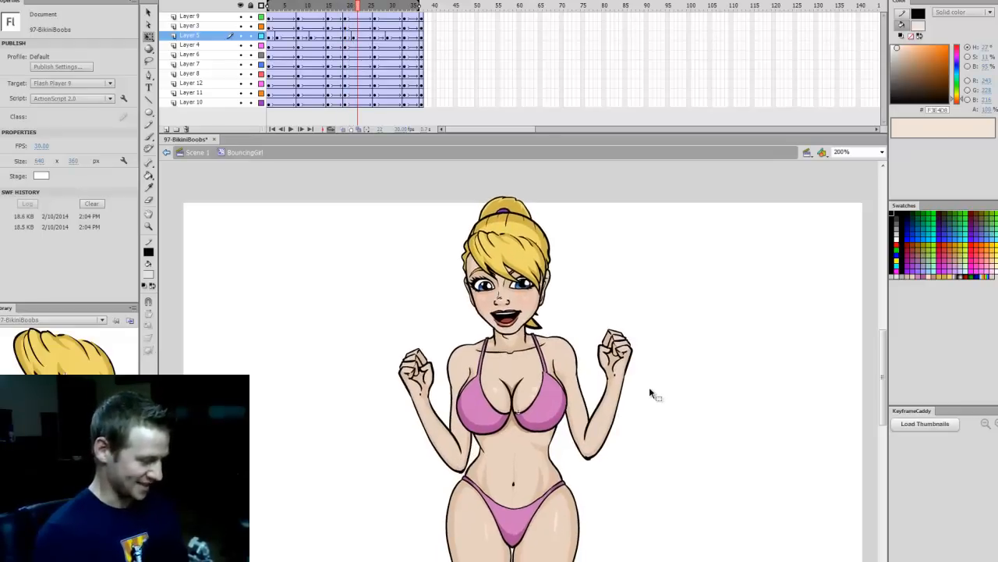
{"action": "left_click", "coordinate": [549, 419]}
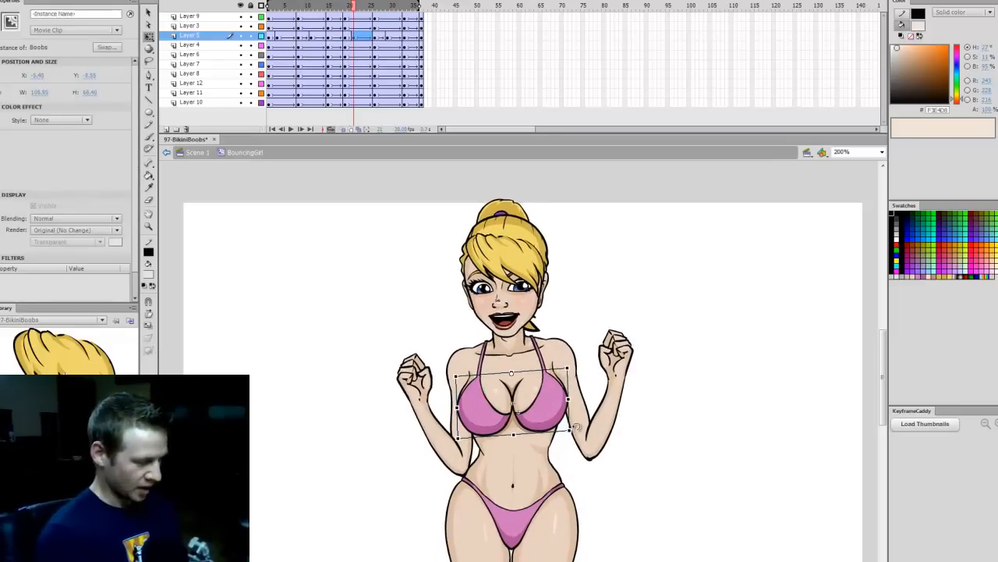
{"action": "key", "text": "Return"}
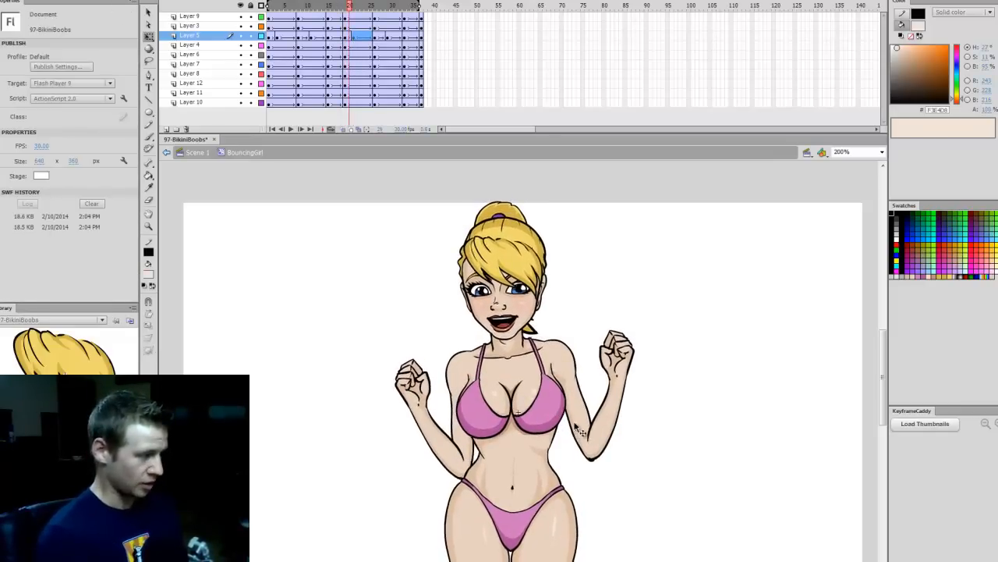
Squash and skew the chest symbol at frame 26 on Layer 5, using the frame 8 pose as reference, and preview the loop
{"action": "left_click_drag", "start_coordinate": [351, 7], "coordinate": [376, 11]}
{"action": "left_click", "coordinate": [303, 6]}
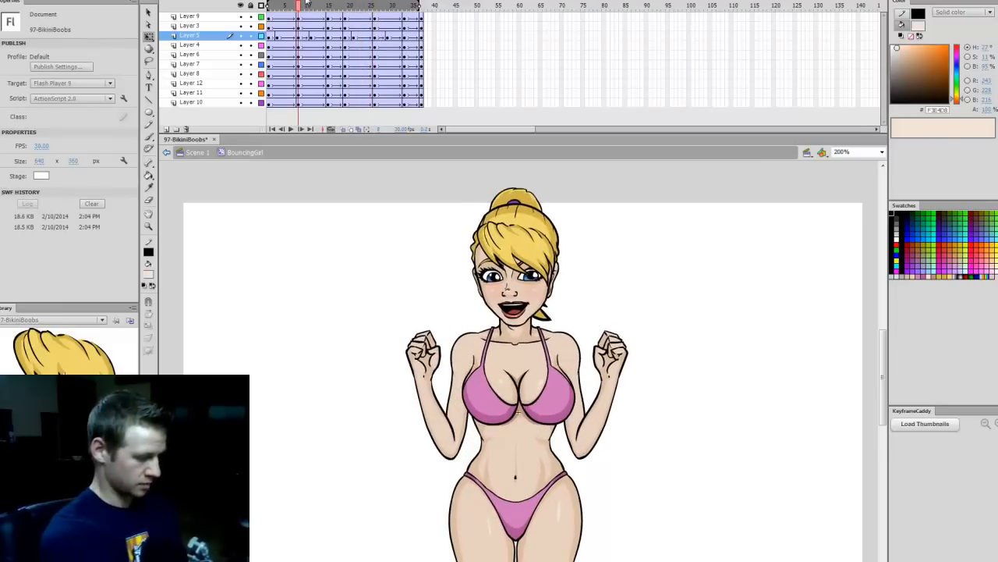
{"action": "left_click", "coordinate": [375, 9]}
{"action": "left_click", "coordinate": [531, 418]}
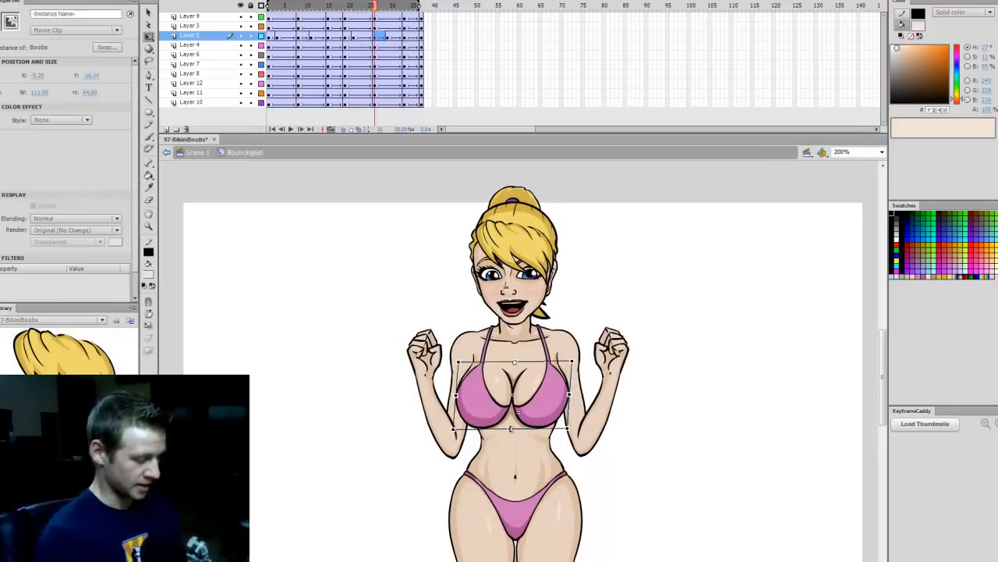
{"action": "left_click_drag", "start_coordinate": [510, 428], "coordinate": [531, 423]}
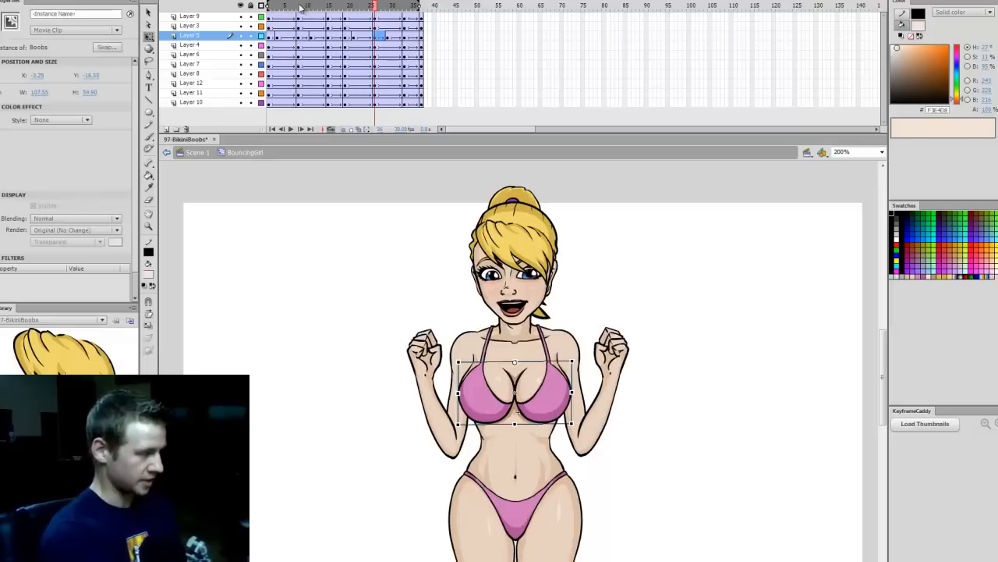
{"action": "left_click", "coordinate": [376, 37]}
{"action": "key", "text": "Return"}
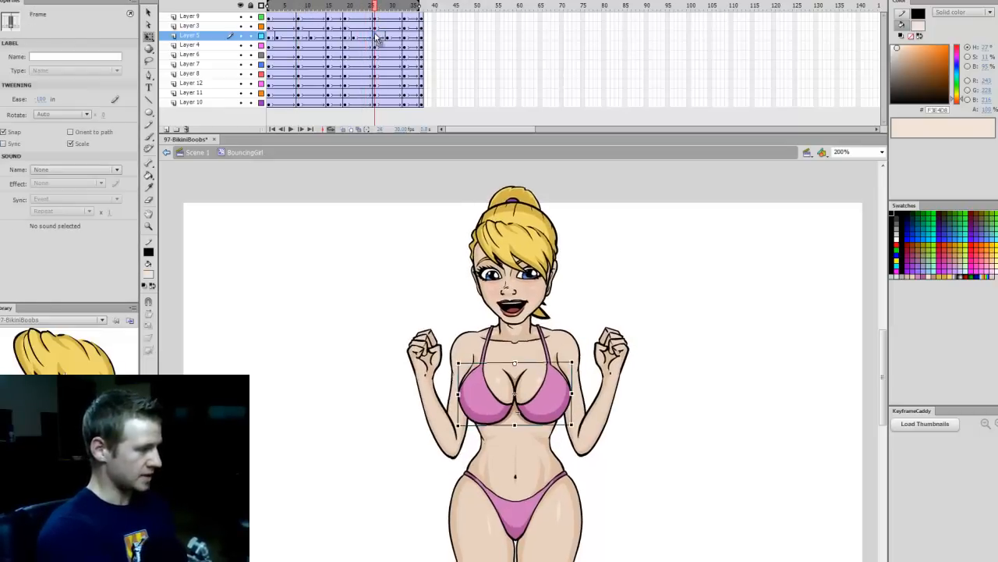
Compare the easing of the Layer 5 tweens around frame 11, adjust the ease of the tween after frame 26, and preview it
{"action": "left_click", "coordinate": [311, 39]}
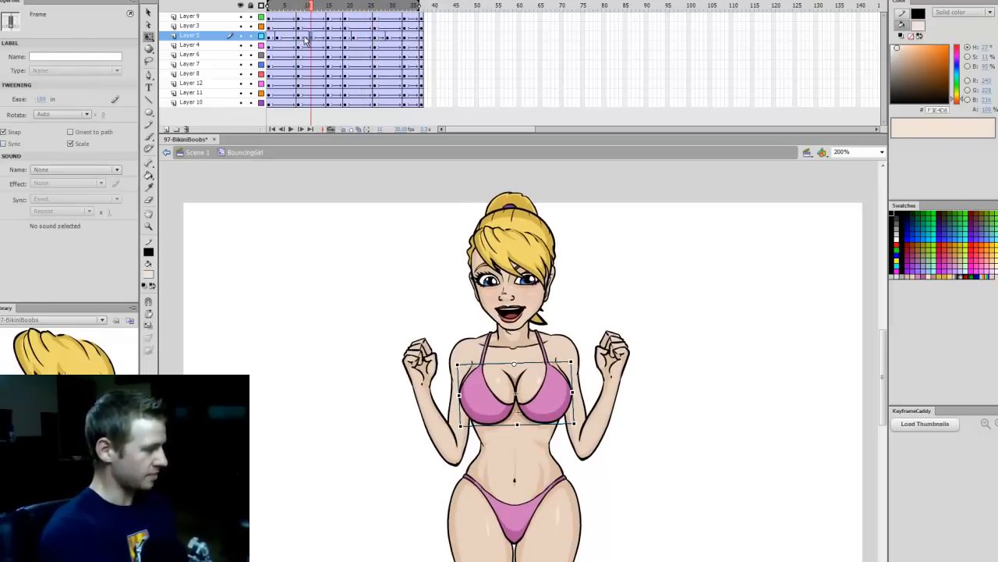
{"action": "left_click", "coordinate": [306, 39]}
{"action": "left_click", "coordinate": [316, 40]}
{"action": "left_click", "coordinate": [379, 38]}
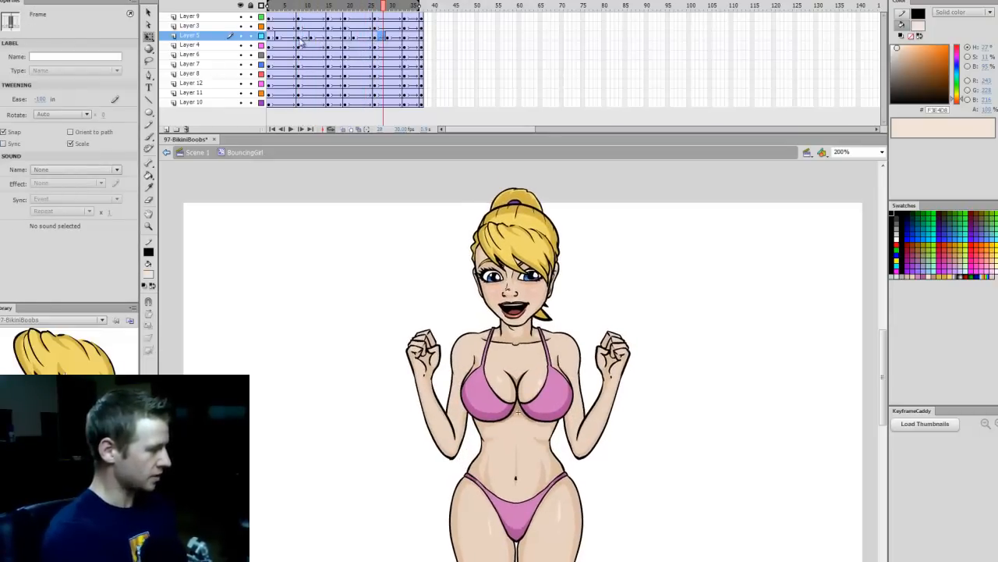
{"action": "left_click", "coordinate": [43, 100]}
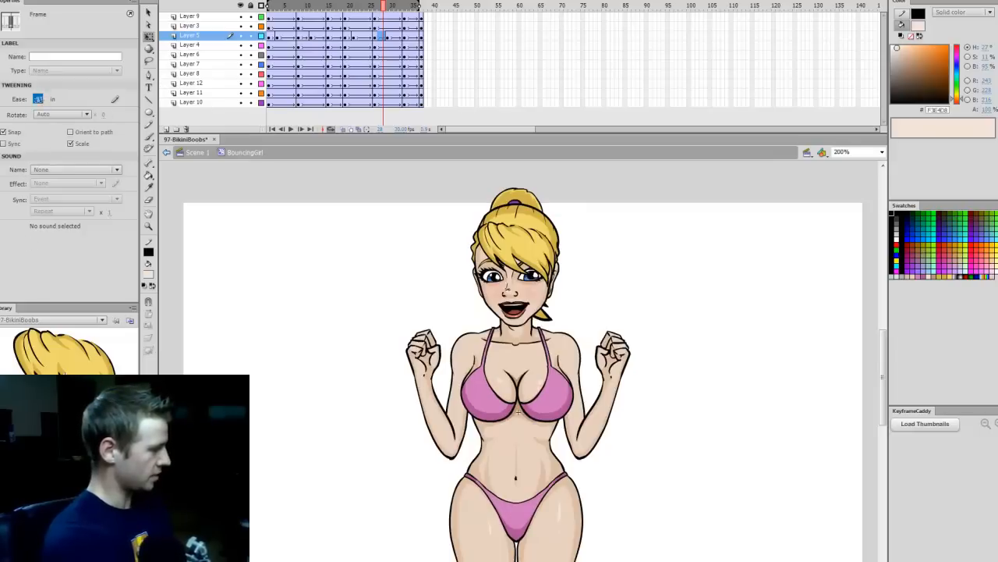
{"action": "key", "text": "Return"}
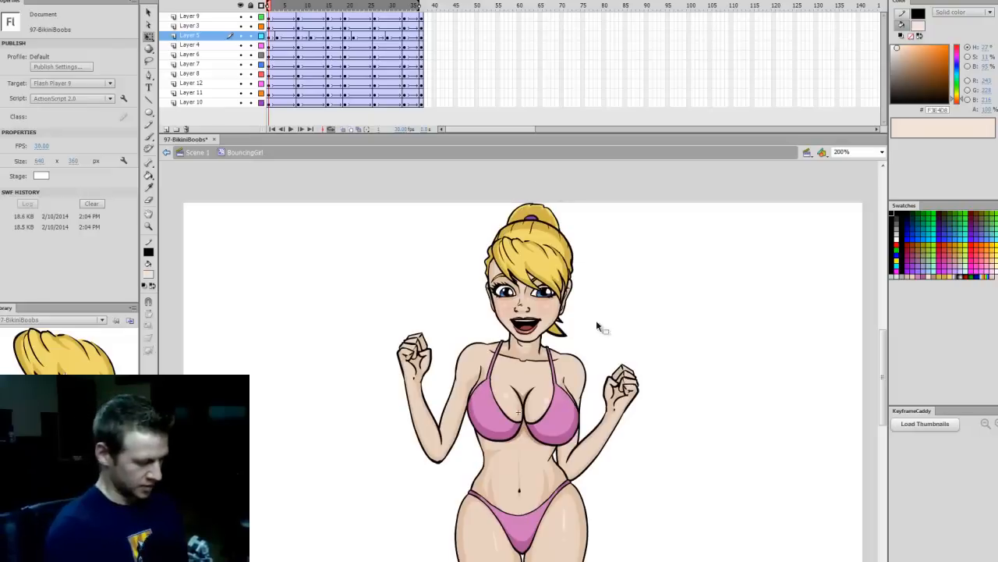
Try skewing the lower body on Layer 6 towards the right at frame 8 and towards the left at frame 26, and preview the loop
{"action": "key", "text": "v"}
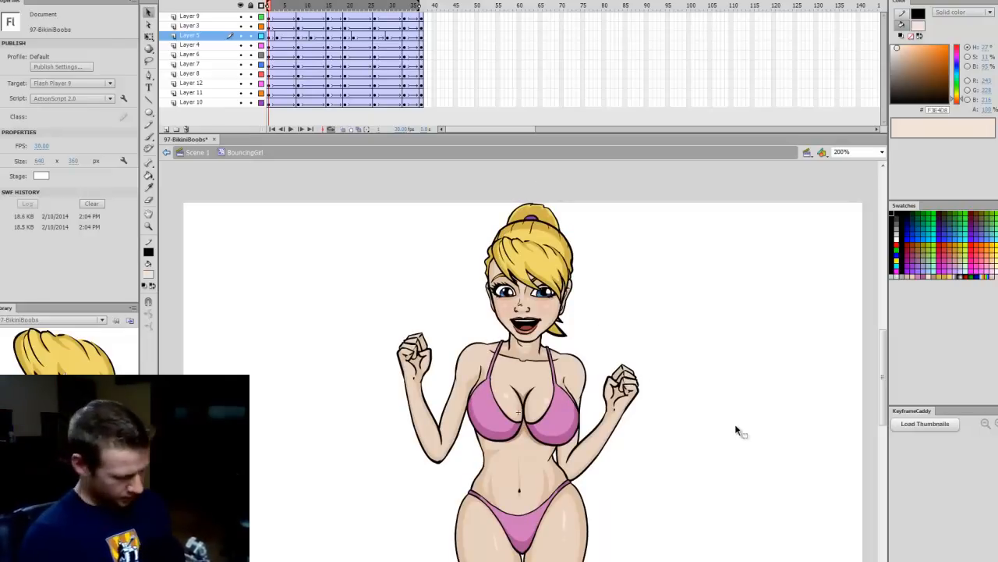
{"action": "key", "text": "q"}
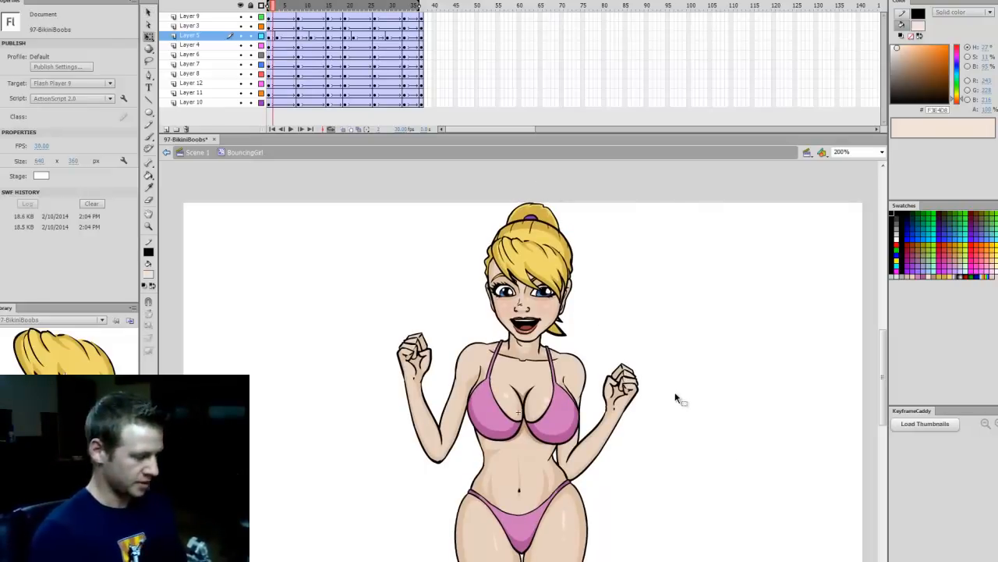
{"action": "left_click", "coordinate": [567, 506]}
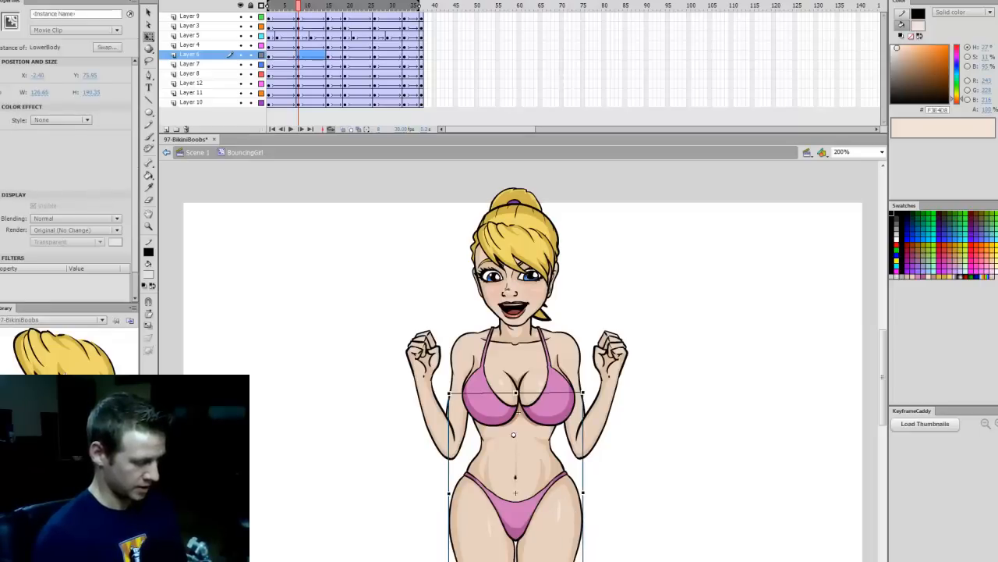
{"action": "left_click", "coordinate": [605, 556]}
{"action": "left_click", "coordinate": [562, 538]}
{"action": "left_click_drag", "start_coordinate": [546, 561], "coordinate": [557, 561]}
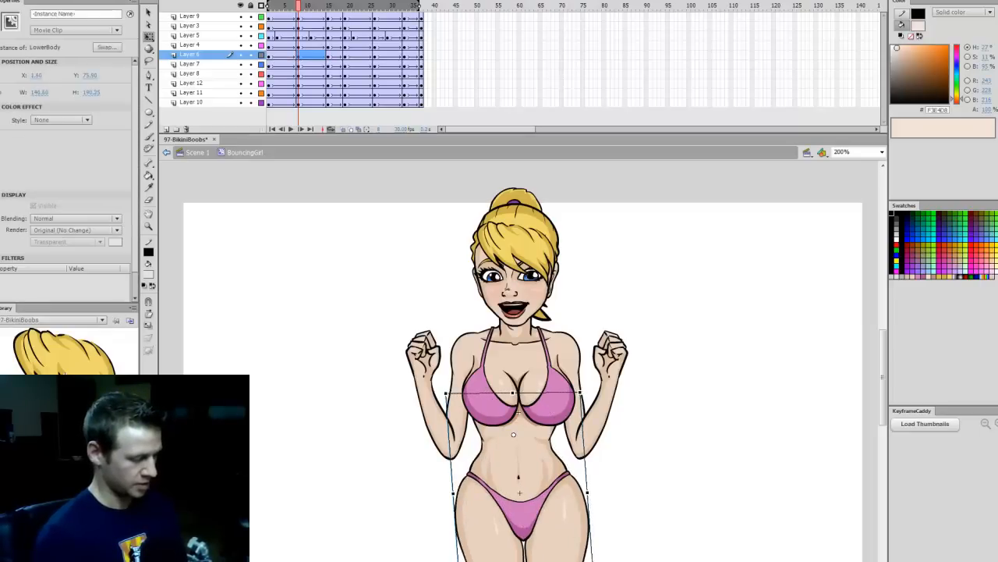
{"action": "left_click", "coordinate": [405, 59]}
{"action": "left_click", "coordinate": [375, 56]}
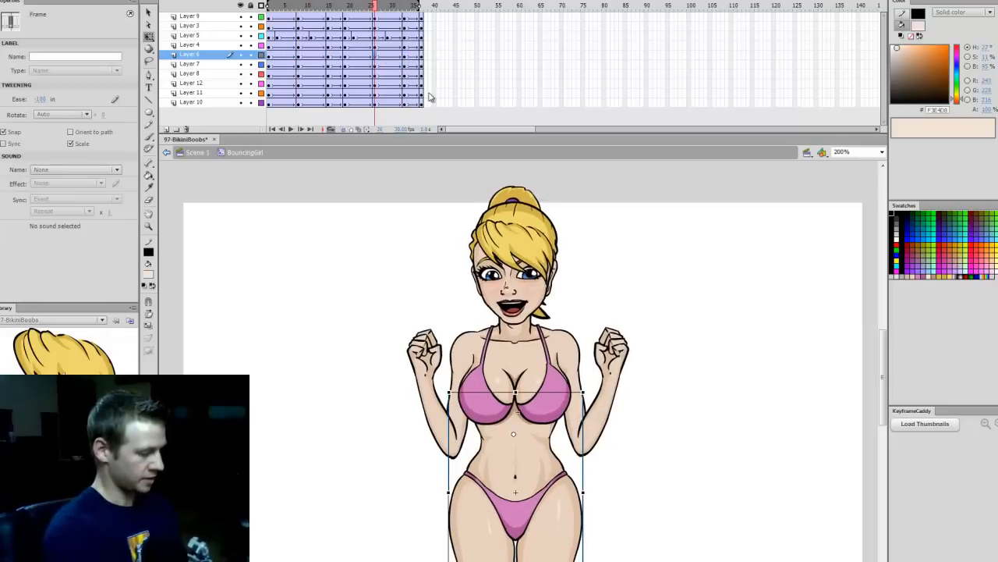
{"action": "left_click_drag", "start_coordinate": [549, 561], "coordinate": [538, 561]}
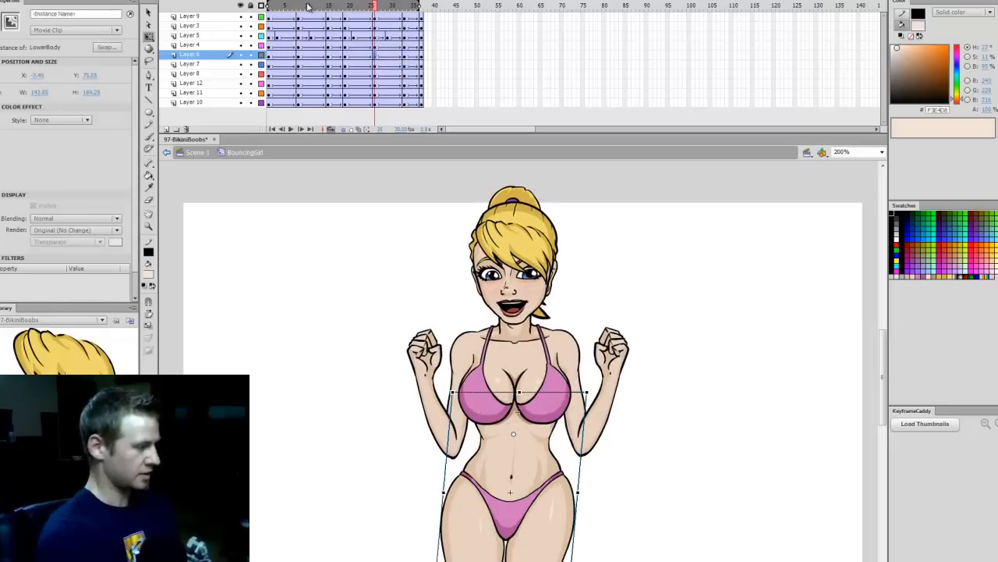
{"action": "key", "text": "Return"}
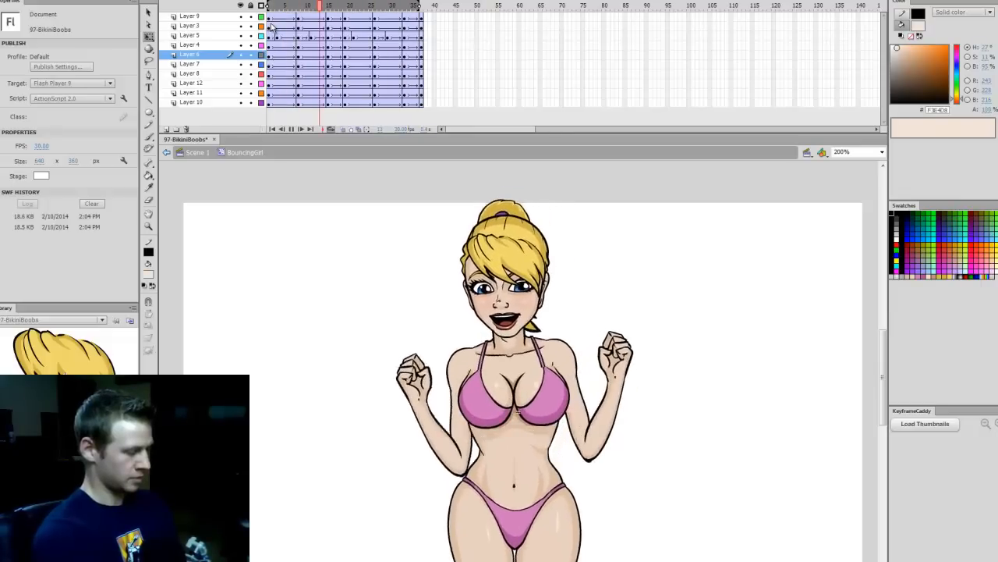
Step back through the loop to frame 8 and undo the lower body skew
{"action": "key", "text": "Return"}
{"action": "key", "text": "comma"}
{"action": "key", "text": "comma"}
{"action": "key", "text": "comma"}
{"action": "key", "text": "comma"}
{"action": "key", "text": "comma"}
{"action": "key", "text": "comma"}
{"action": "key", "text": "comma"}
{"action": "key", "text": "comma"}
{"action": "key", "text": "comma"}
{"action": "key", "text": "comma"}
{"action": "key", "text": "comma"}
{"action": "key", "text": "comma"}
{"action": "key", "text": "comma"}
{"action": "key", "text": "comma"}
{"action": "key", "text": "comma"}
{"action": "key", "text": "comma"}
{"action": "key", "text": "comma"}
{"action": "key", "text": "comma"}
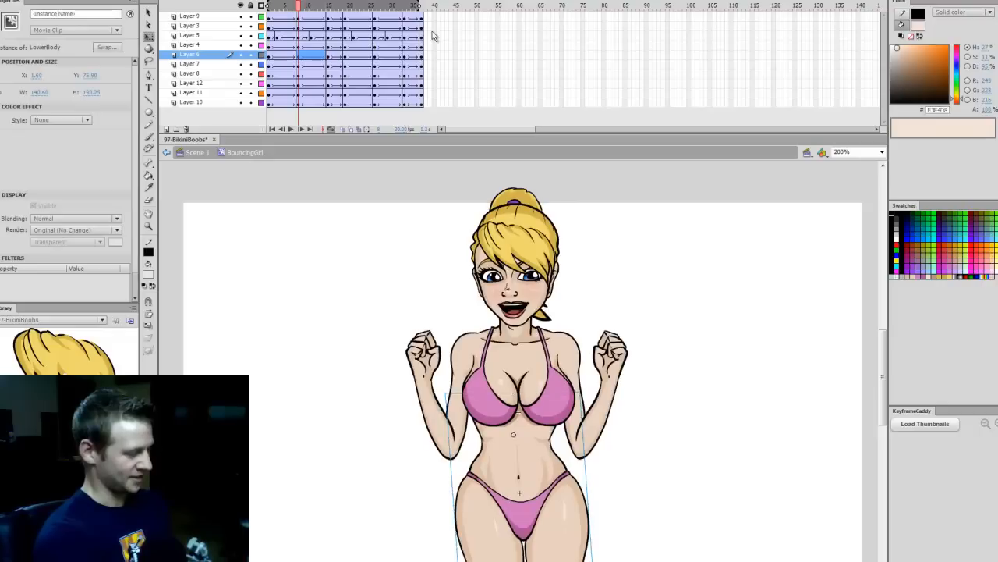
{"action": "key", "text": "ctrl+z"}
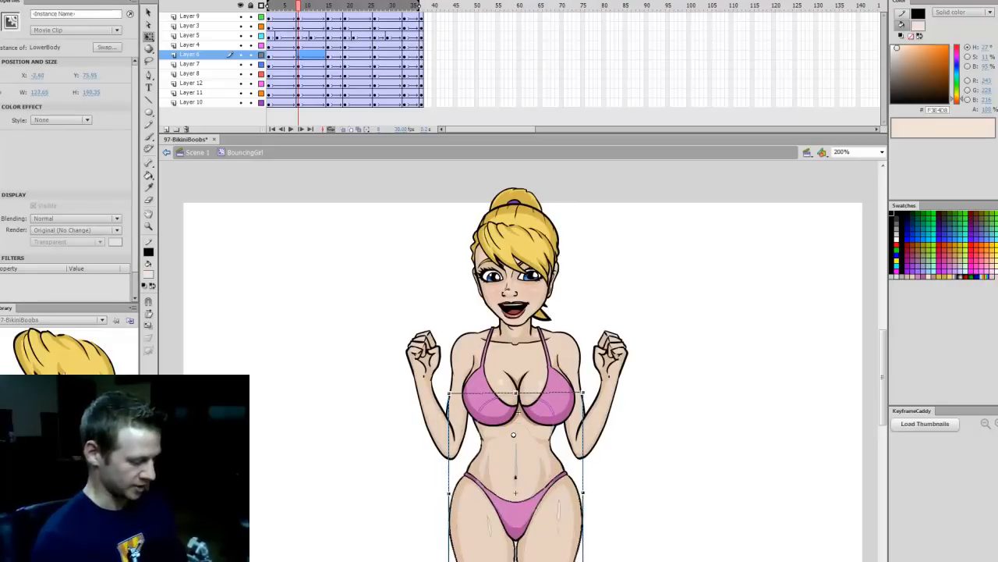
Skew the lower body on Layer 6 towards the left at frame 8 and towards the right at frame 26, and preview the loop
{"action": "left_click_drag", "start_coordinate": [540, 560], "coordinate": [526, 561]}
{"action": "left_click_drag", "start_coordinate": [298, 8], "coordinate": [380, 17]}
{"action": "left_click", "coordinate": [559, 541]}
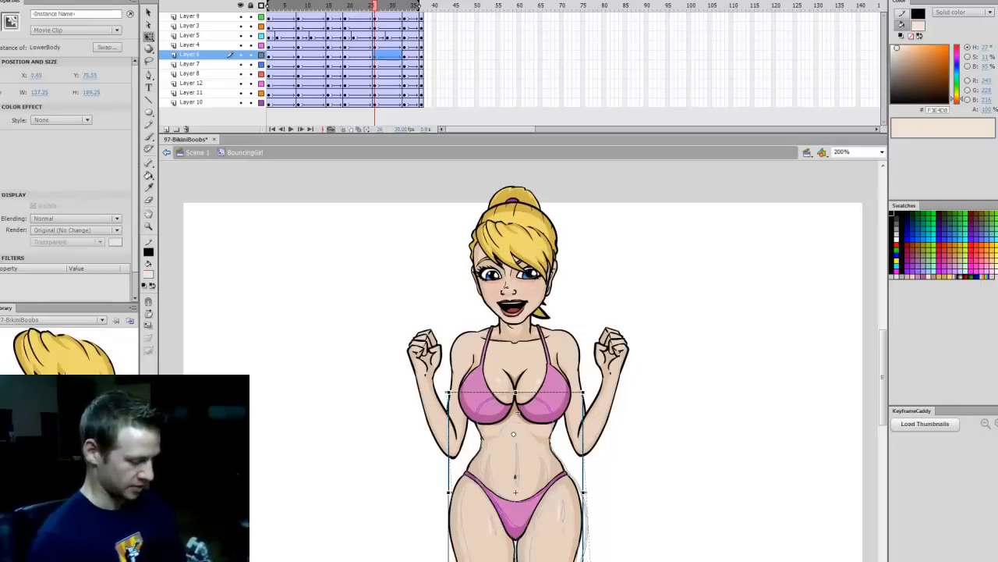
{"action": "key", "text": "Return"}
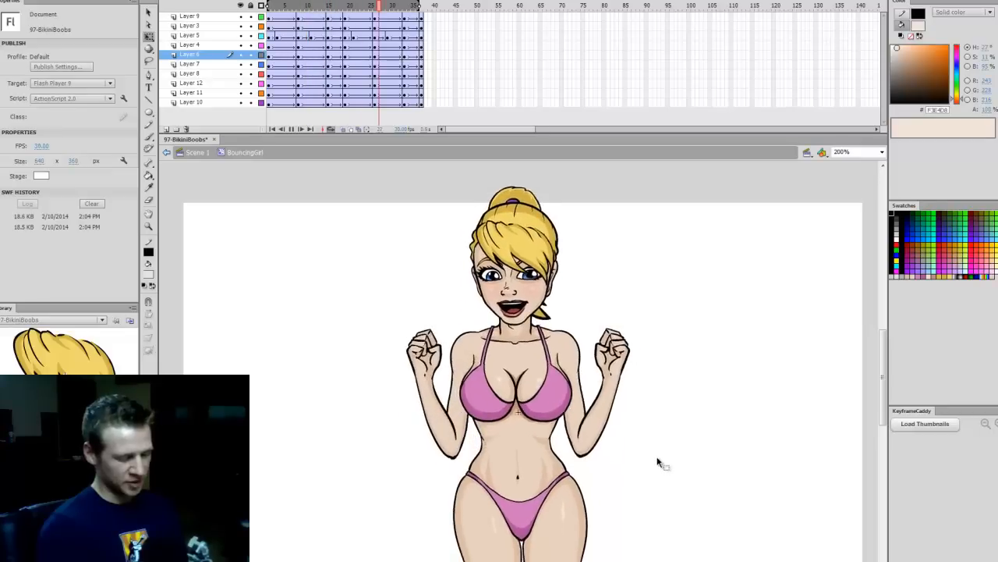
Select all body parts at frame 15, shift the whole character slightly down, and preview the loop
{"action": "left_click", "coordinate": [322, 55]}
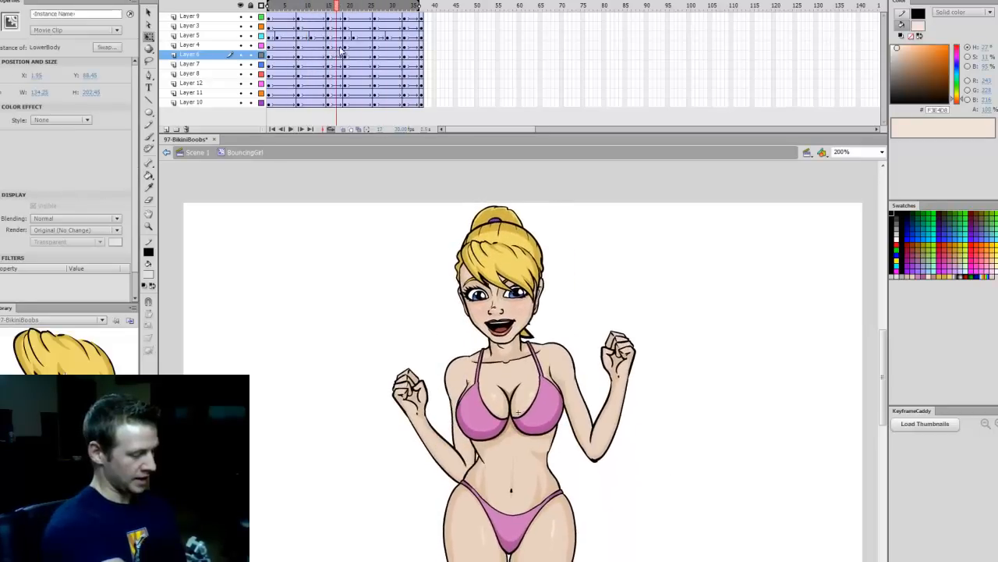
{"action": "mouse_move", "coordinate": [320, 58]}
{"action": "left_mouse_down"}
{"action": "mouse_move", "coordinate": [355, 62]}
{"action": "mouse_move", "coordinate": [332, 64]}
{"action": "left_mouse_up"}
{"action": "left_click", "coordinate": [332, 57]}
{"action": "left_click", "coordinate": [574, 476]}
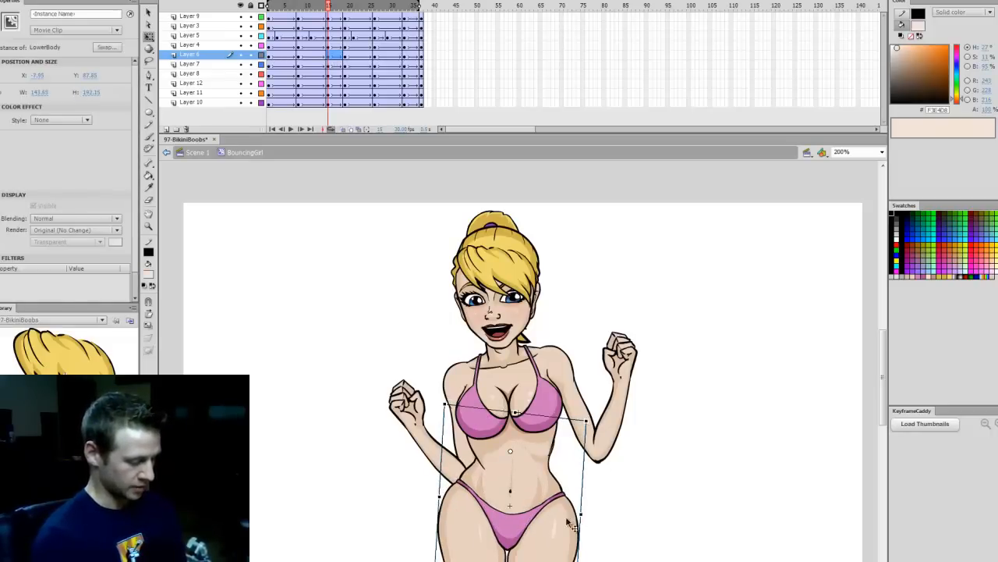
{"action": "mouse_move", "coordinate": [326, 27]}
{"action": "left_mouse_down"}
{"action": "mouse_move", "coordinate": [334, 31]}
{"action": "mouse_move", "coordinate": [318, 29]}
{"action": "mouse_move", "coordinate": [359, 31]}
{"action": "mouse_move", "coordinate": [336, 31]}
{"action": "mouse_move", "coordinate": [335, 47]}
{"action": "mouse_move", "coordinate": [344, 21]}
{"action": "left_mouse_up"}
{"action": "left_click", "coordinate": [592, 382]}
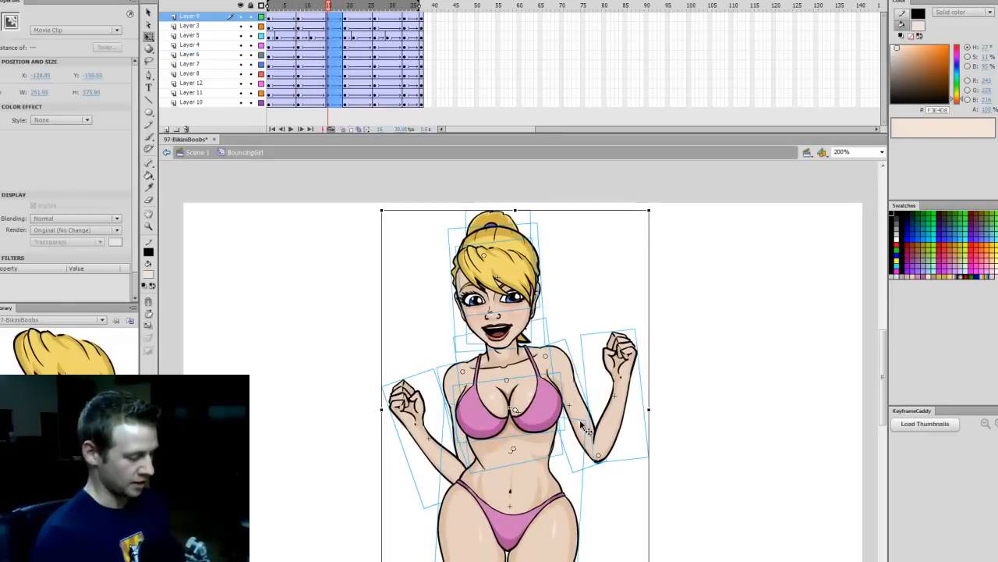
{"action": "left_click", "coordinate": [289, 39]}
{"action": "key", "text": "Return"}
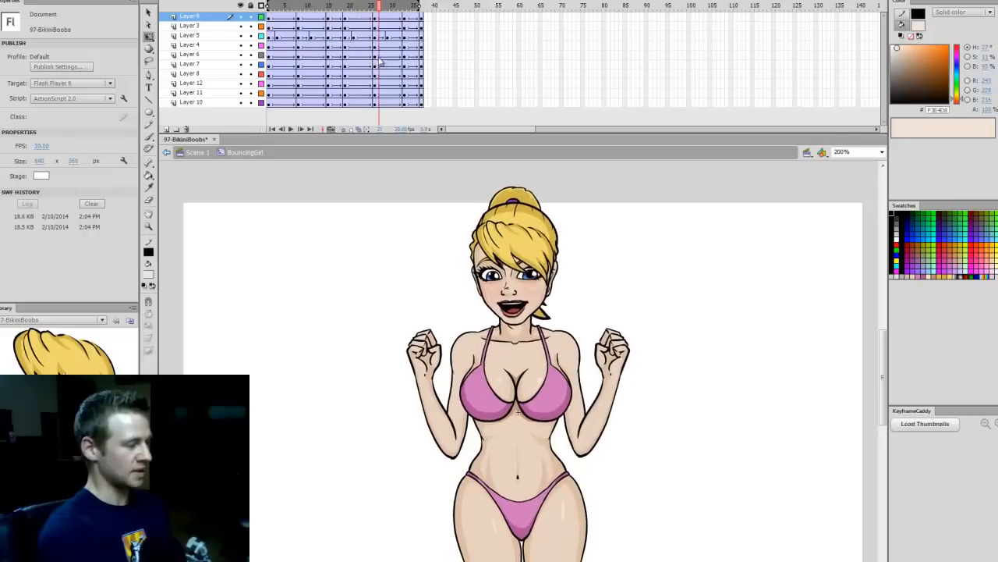
Select all body parts at frame 33, shift the whole character slightly down, and preview the loop
{"action": "left_click", "coordinate": [581, 538]}
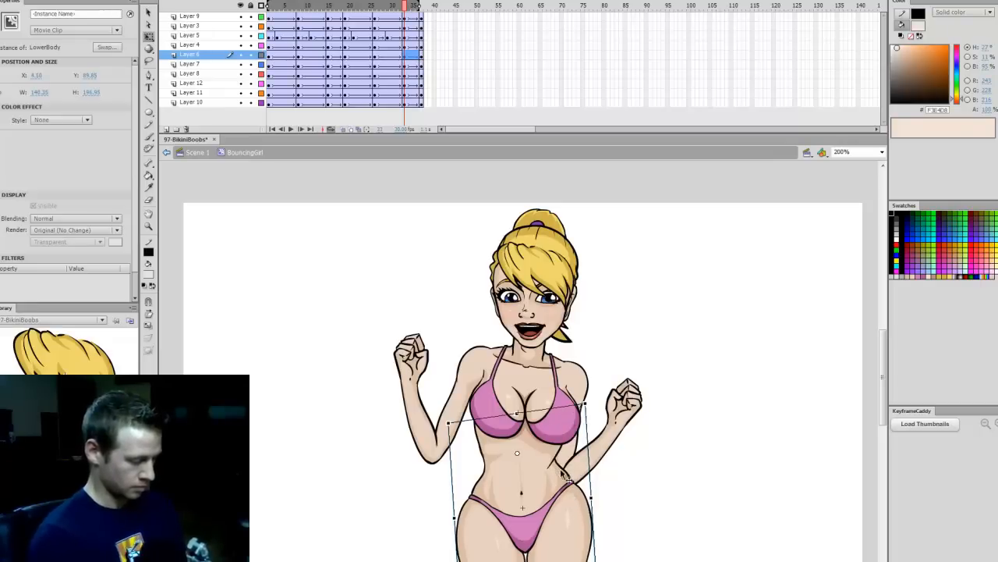
{"action": "key", "text": "ctrl+a"}
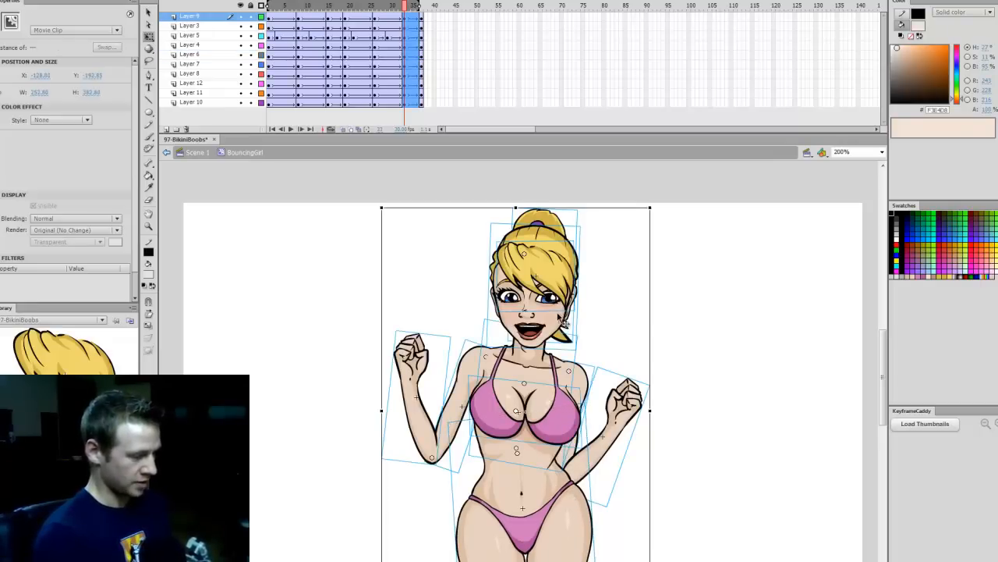
{"action": "key", "text": "Return"}
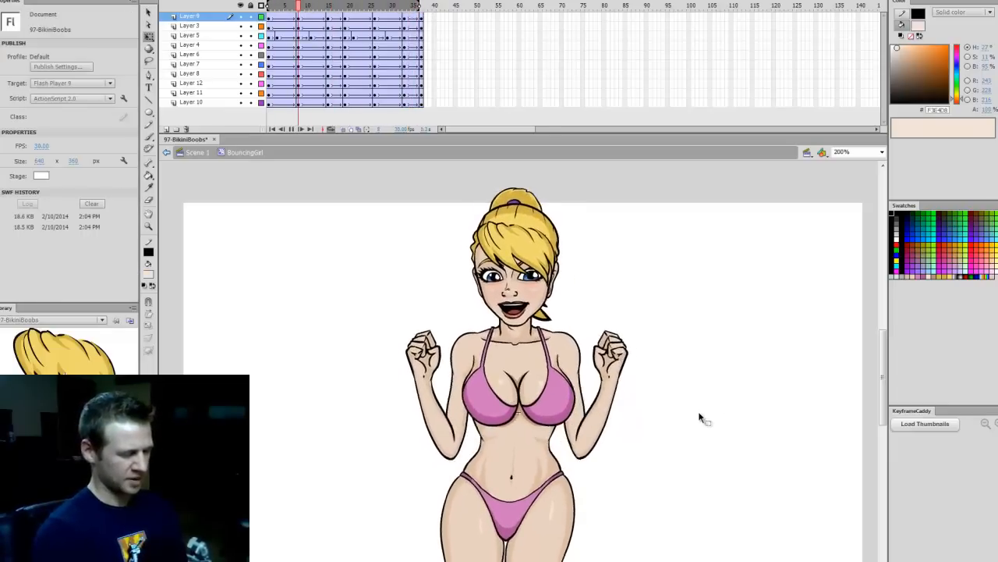
Rotate the whole character slightly at frames 15 and 33 and preview the loop
{"action": "left_click", "coordinate": [329, 10]}
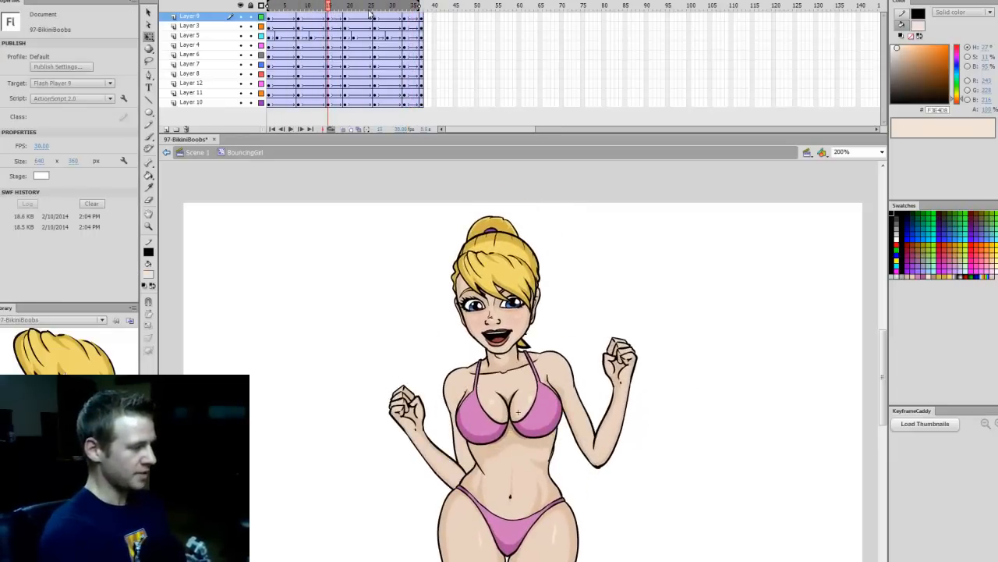
{"action": "key", "text": "ctrl+a"}
{"action": "left_click_drag", "start_coordinate": [658, 216], "coordinate": [669, 216]}
{"action": "left_click", "coordinate": [406, 9]}
{"action": "key", "text": "ctrl+a"}
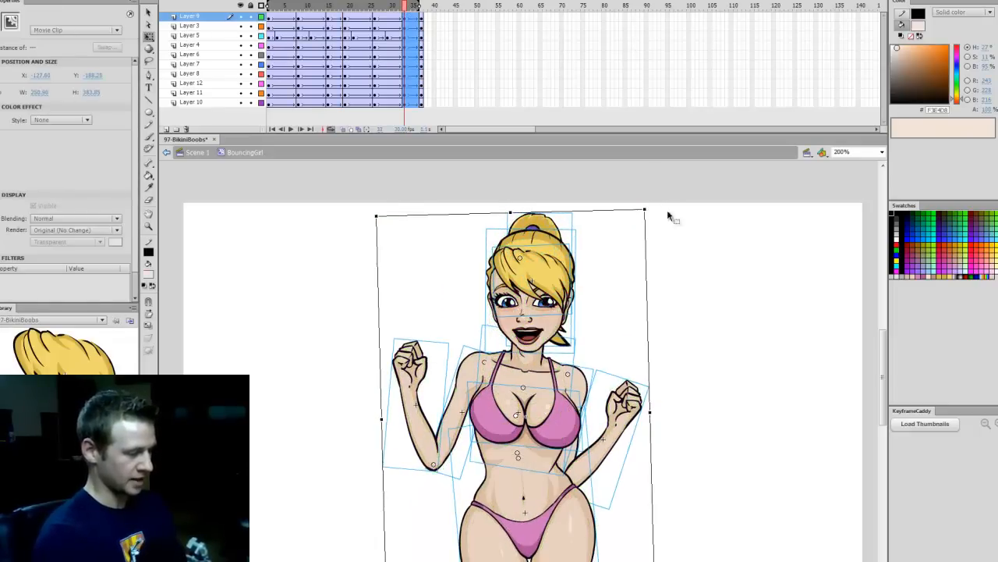
{"action": "key", "text": "Return"}
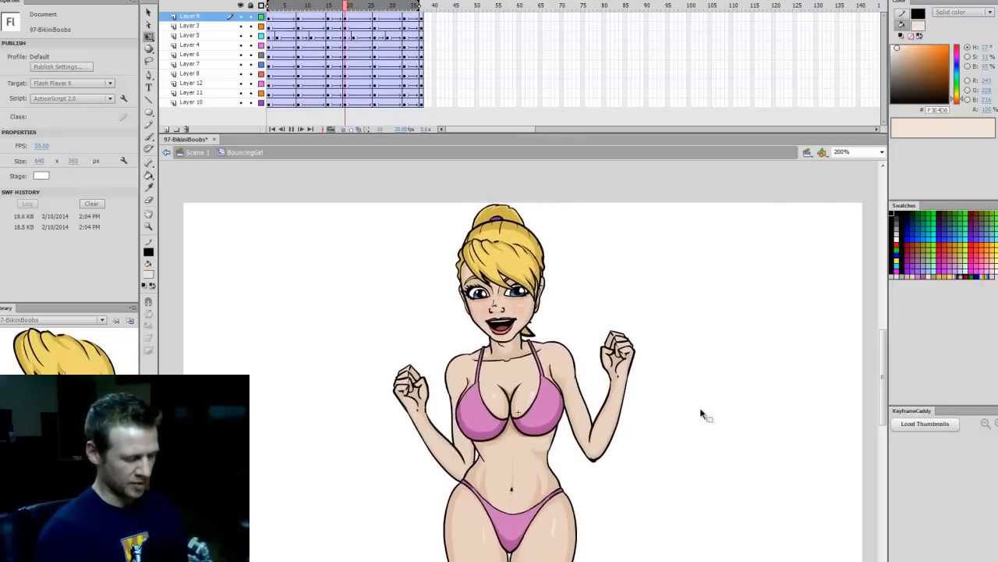
Preview the loop, return to frame 1 and save the document
{"action": "key", "text": "Return"}
{"action": "left_click_drag", "start_coordinate": [310, 9], "coordinate": [258, 36]}
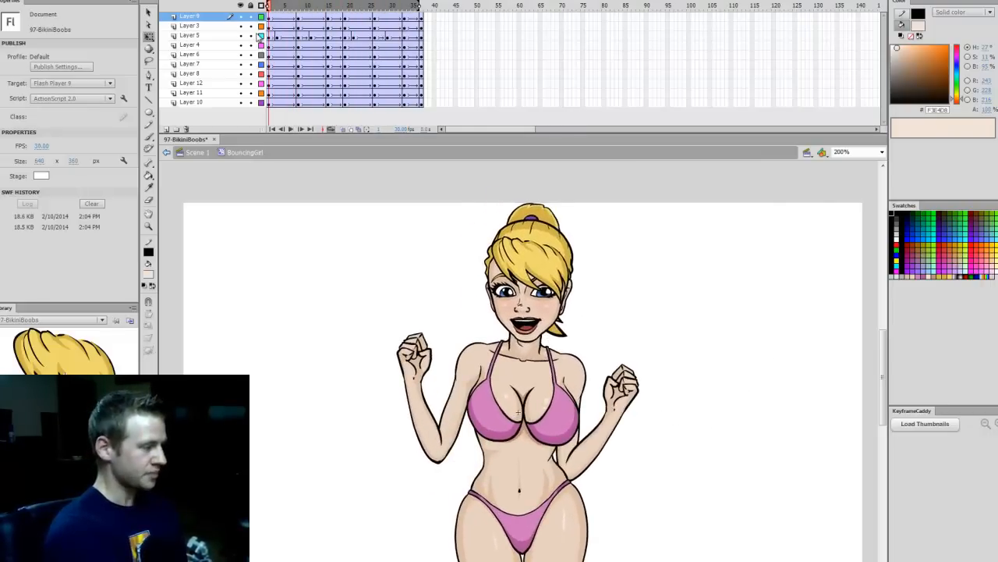
{"action": "left_click", "coordinate": [552, 320]}
{"action": "left_click", "coordinate": [631, 406]}
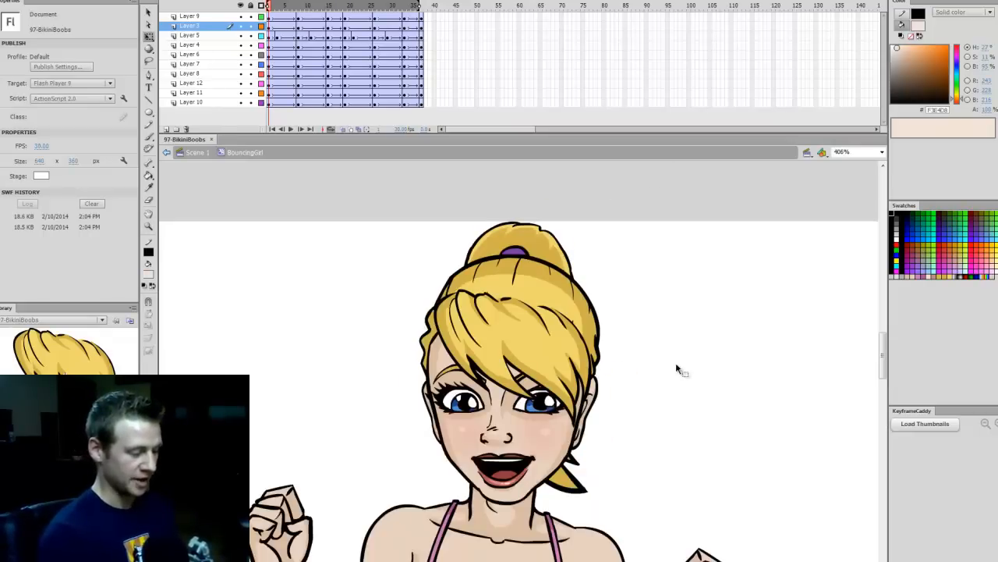
Pull the head away from the hair pieces at frame 1 and undo the move
{"action": "left_click_drag", "start_coordinate": [883, 361], "coordinate": [874, 369]}
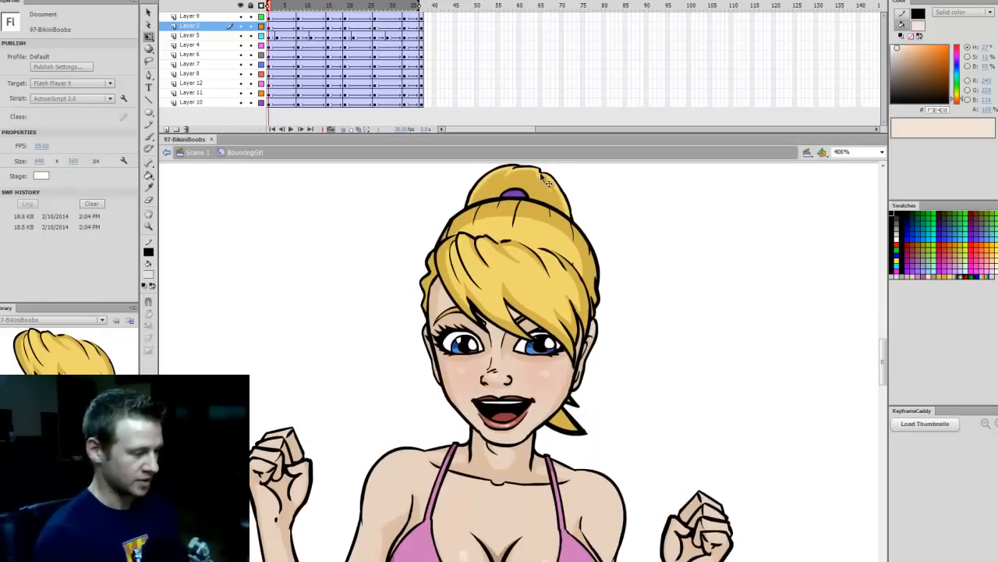
{"action": "scroll", "coordinate": [520, 362], "scroll_direction": "left", "scroll_amount": 1}
{"action": "left_click", "coordinate": [575, 372]}
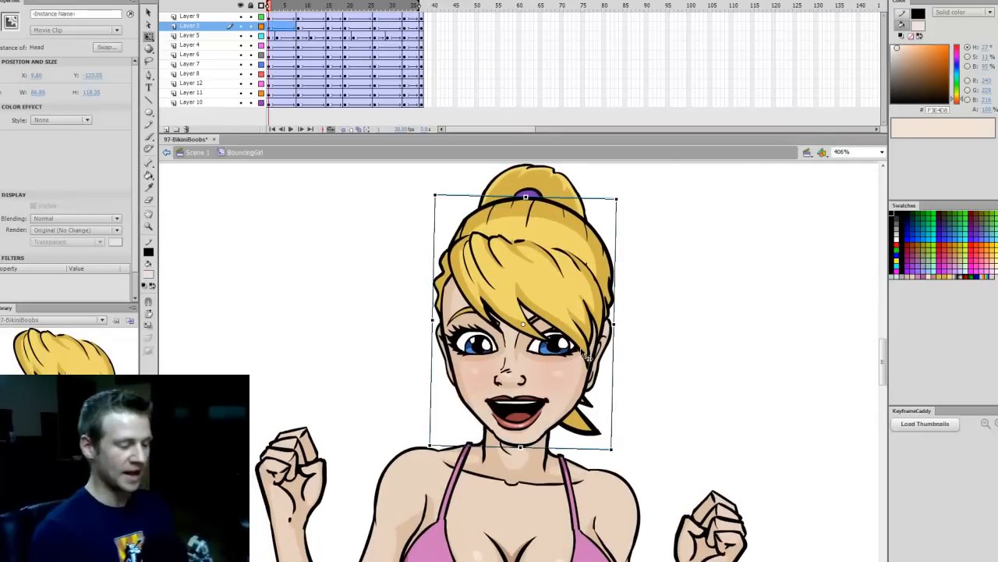
{"action": "left_click_drag", "start_coordinate": [561, 396], "coordinate": [813, 413]}
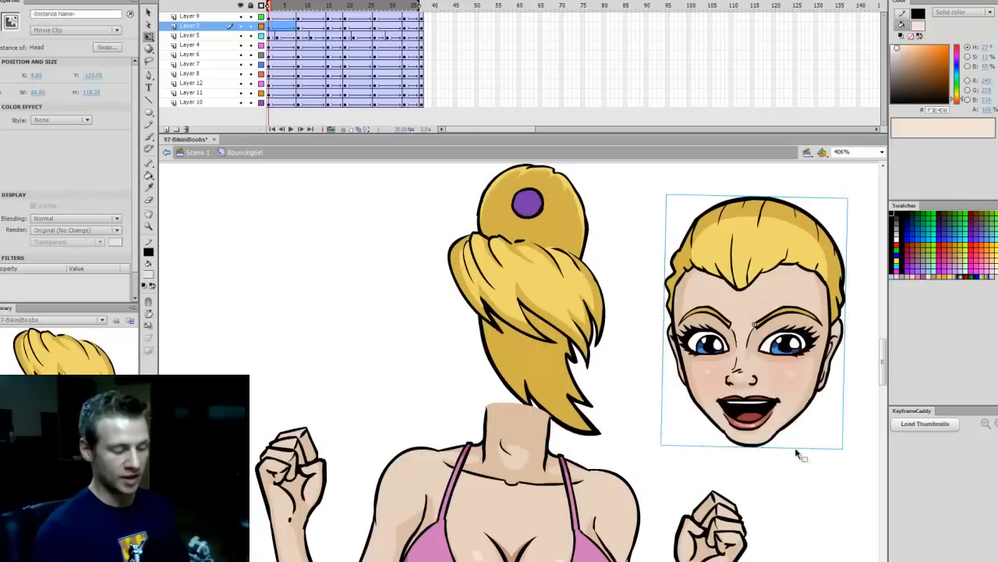
{"action": "key", "text": "ctrl+z"}
{"action": "left_click", "coordinate": [704, 379]}
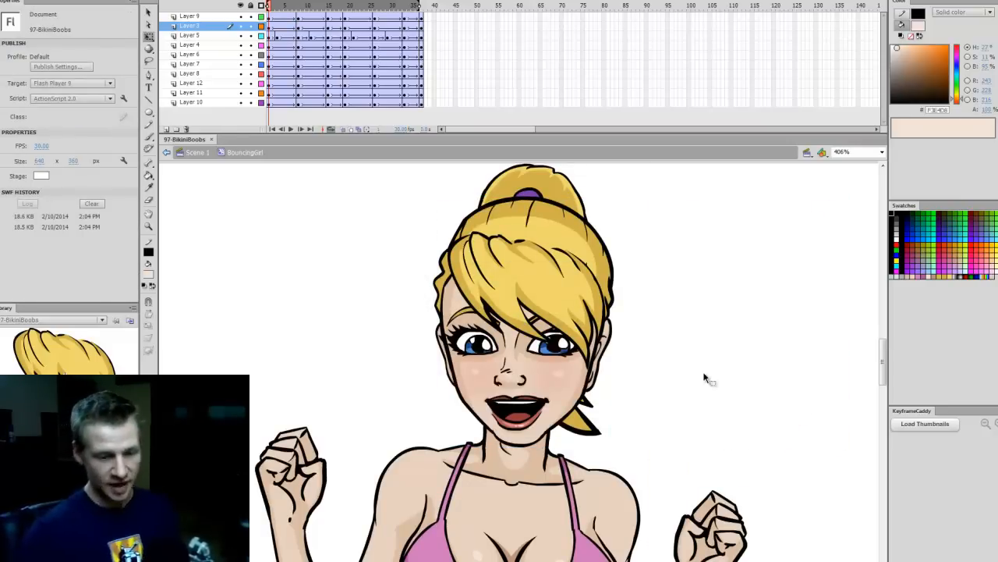
{"action": "left_click", "coordinate": [538, 394]}
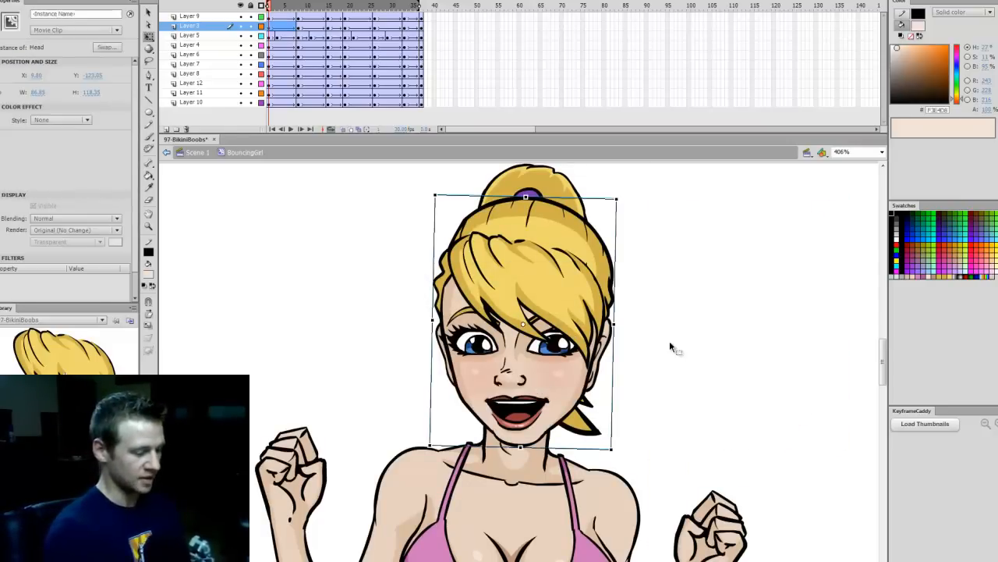
{"action": "left_click", "coordinate": [669, 346]}
Add a keyframe for the head on Layer 3 at frame 9 and flip the head horizontally
{"action": "mouse_move", "coordinate": [281, 8]}
{"action": "left_mouse_down"}
{"action": "mouse_move", "coordinate": [305, 9]}
{"action": "mouse_move", "coordinate": [298, 17]}
{"action": "left_mouse_up"}
{"action": "left_click", "coordinate": [533, 355]}
{"action": "left_click", "coordinate": [303, 26]}
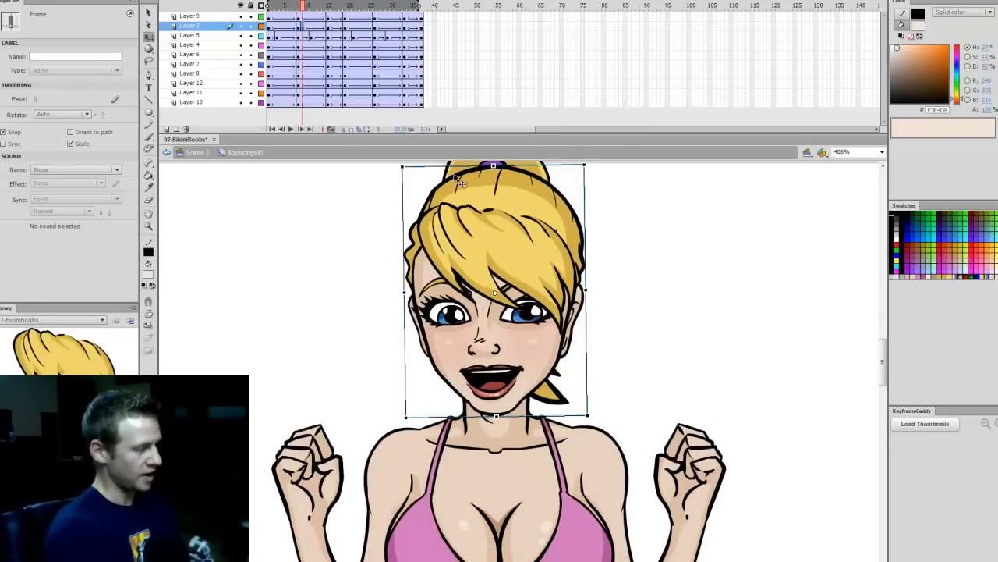
{"action": "key", "text": "alt+m"}
{"action": "mouse_move", "coordinate": [182, 112]}
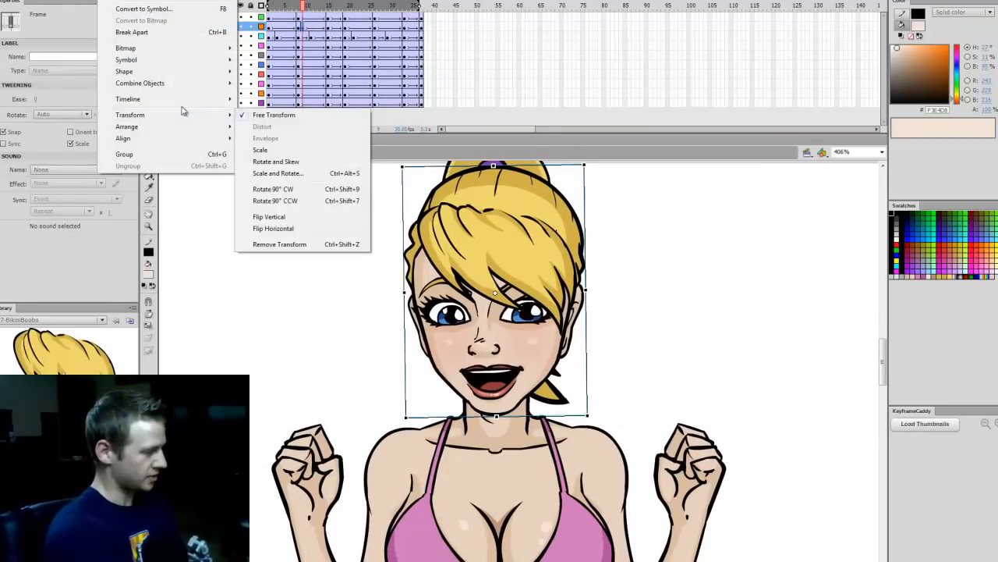
{"action": "left_click", "coordinate": [326, 231]}
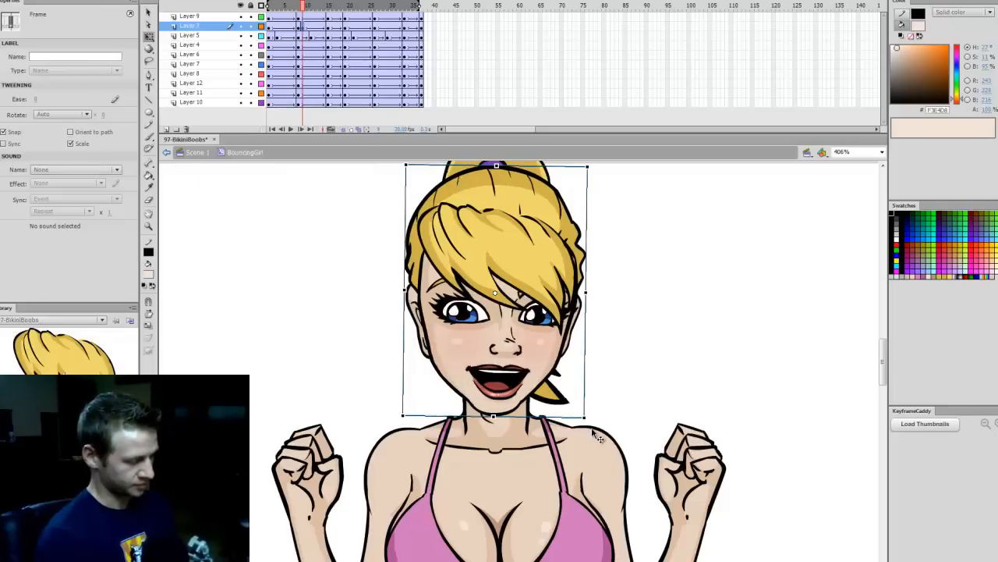
Add a frame 9 keyframe for the front hair on Layer 9 and shift it slightly right over the flipped head
{"action": "left_click", "coordinate": [578, 296]}
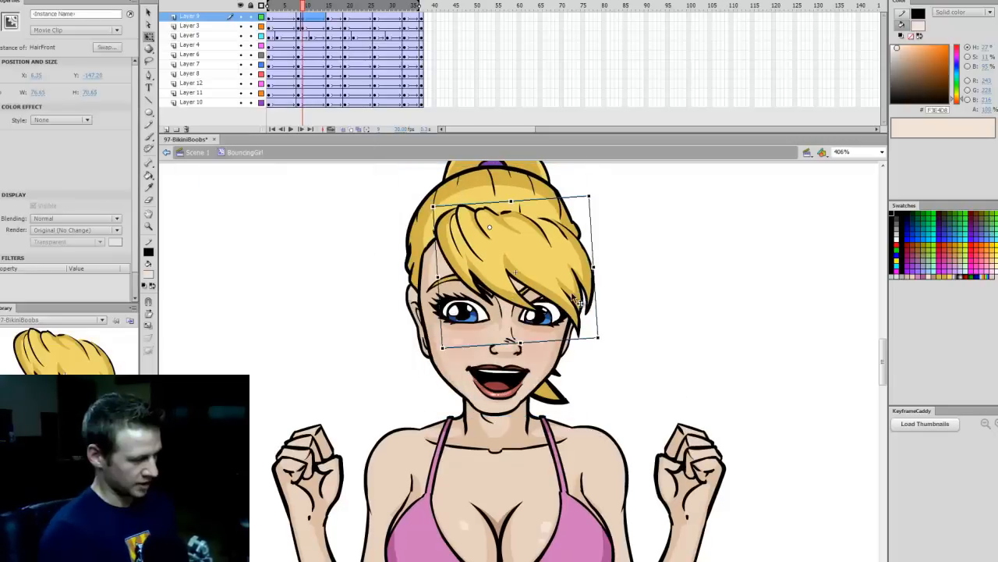
{"action": "left_click", "coordinate": [764, 412]}
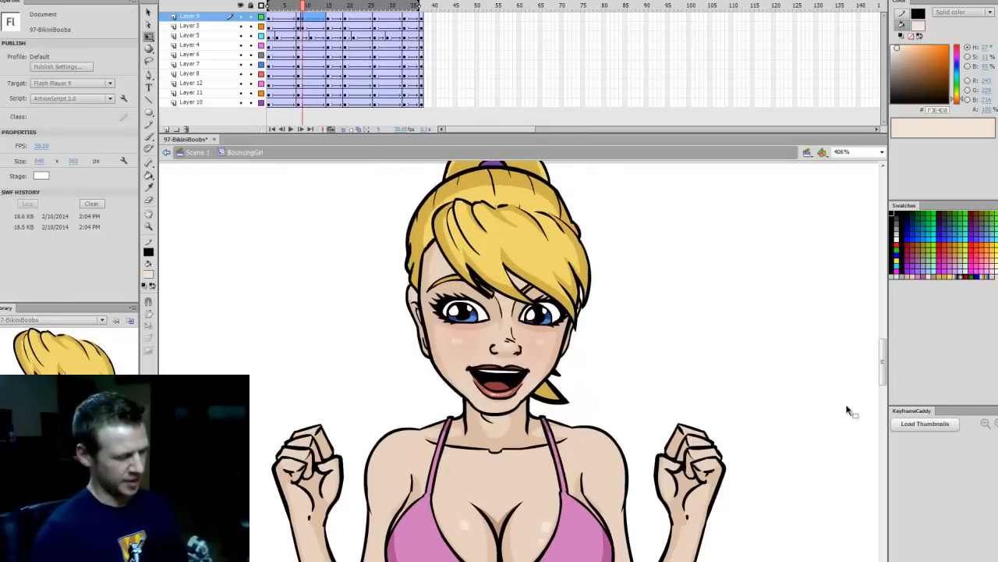
{"action": "left_click_drag", "start_coordinate": [882, 384], "coordinate": [883, 382]}
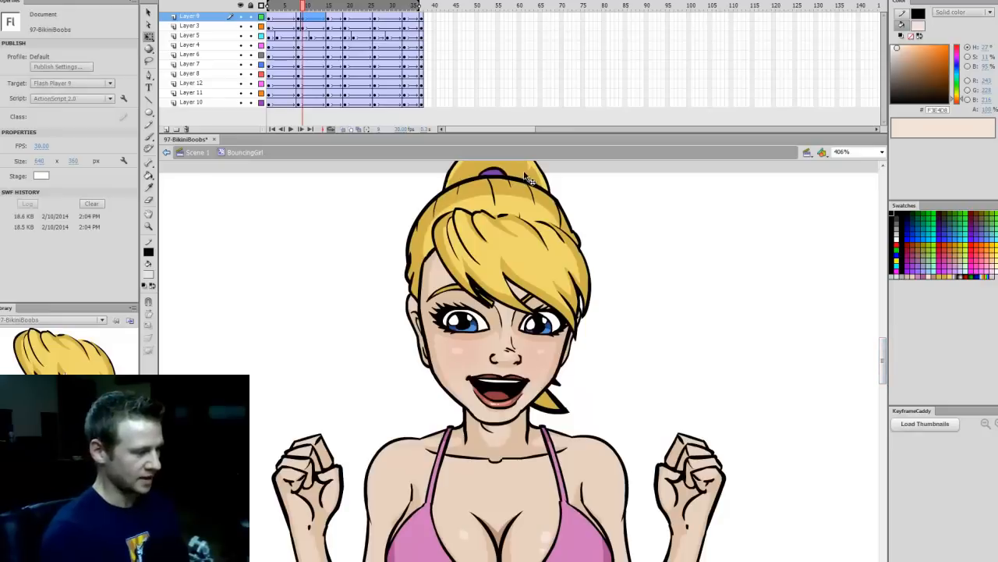
Keyframe the back hair on Layer 10 at frame 9 and shift the head and both hair pieces slightly right together
{"action": "left_click", "coordinate": [193, 102]}
{"action": "left_click", "coordinate": [306, 104]}
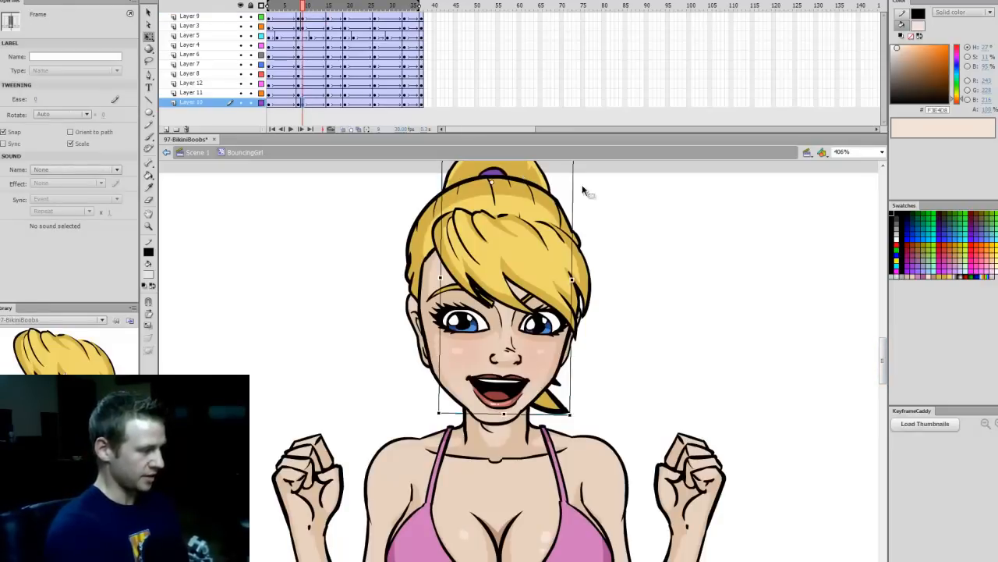
{"action": "left_click", "coordinate": [446, 286]}
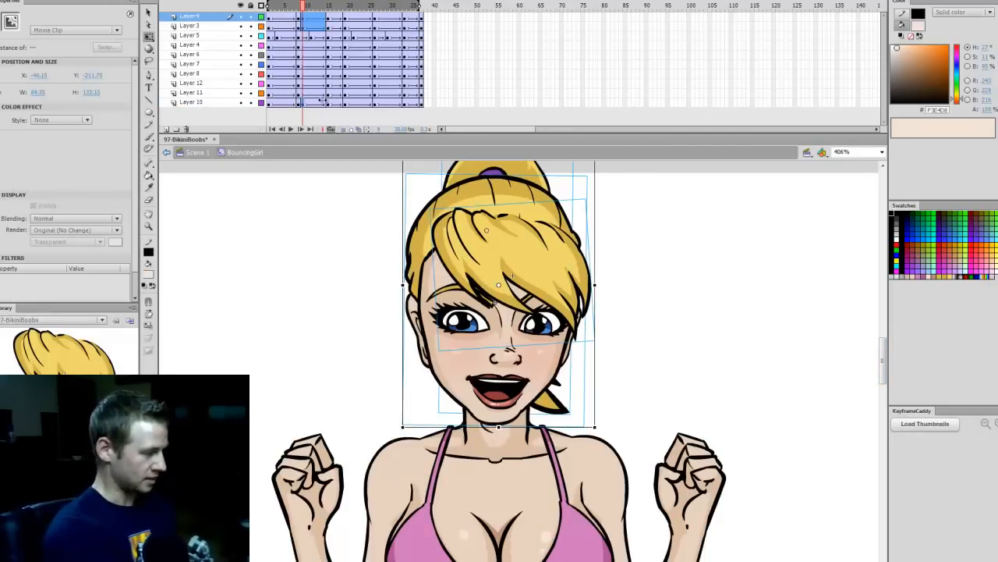
{"action": "left_click_drag", "start_coordinate": [567, 333], "coordinate": [570, 333]}
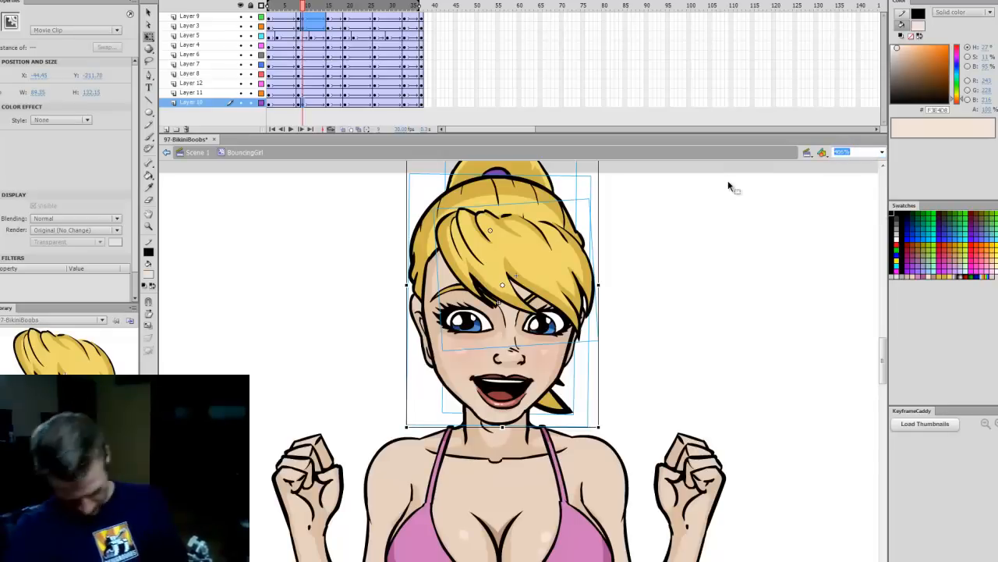
{"action": "key", "text": "Return"}
{"action": "left_click", "coordinate": [750, 297]}
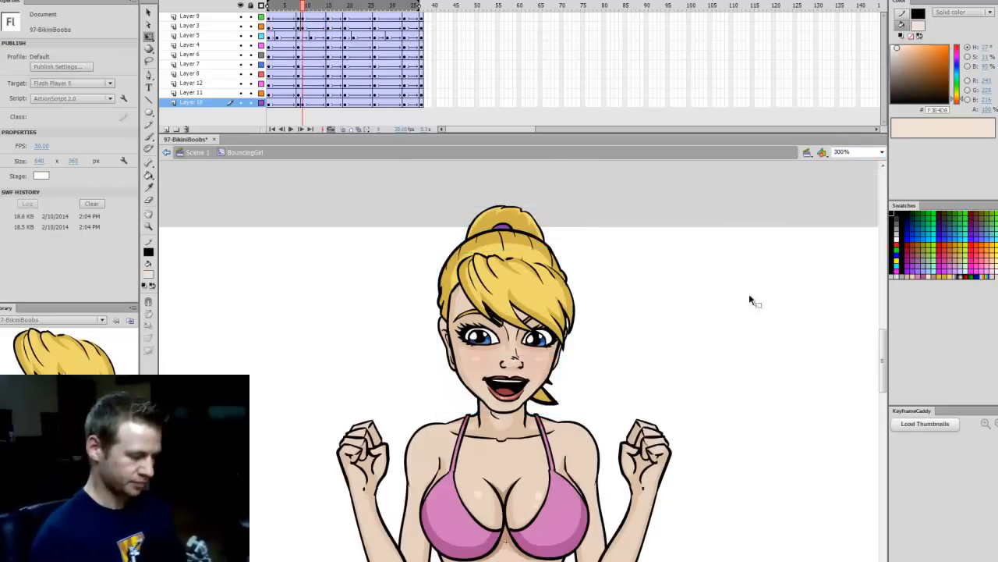
Flip the head horizontally at frame 15 and skew it slightly to fit under the hair
{"action": "left_click_drag", "start_coordinate": [305, 8], "coordinate": [303, 30]}
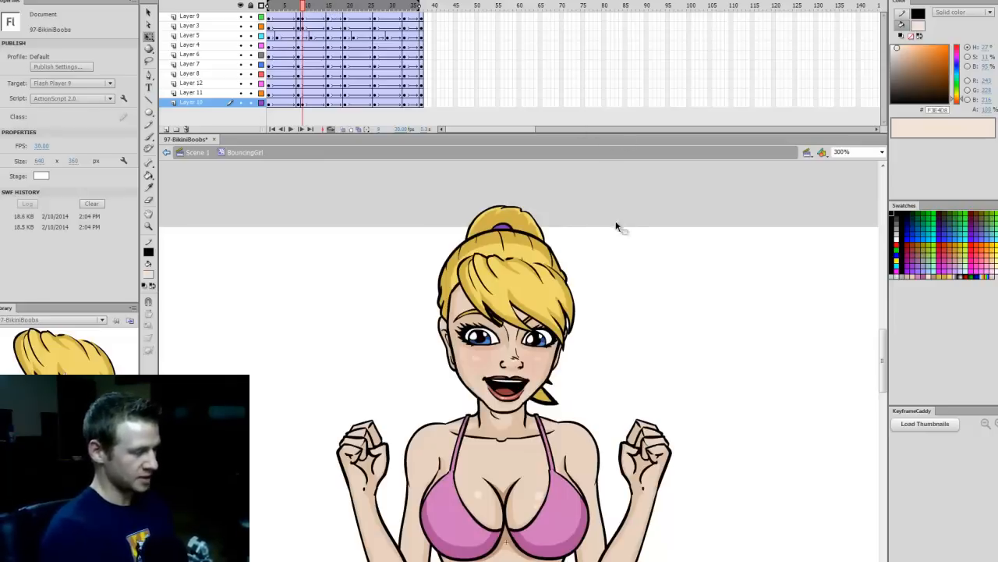
{"action": "left_click", "coordinate": [328, 8]}
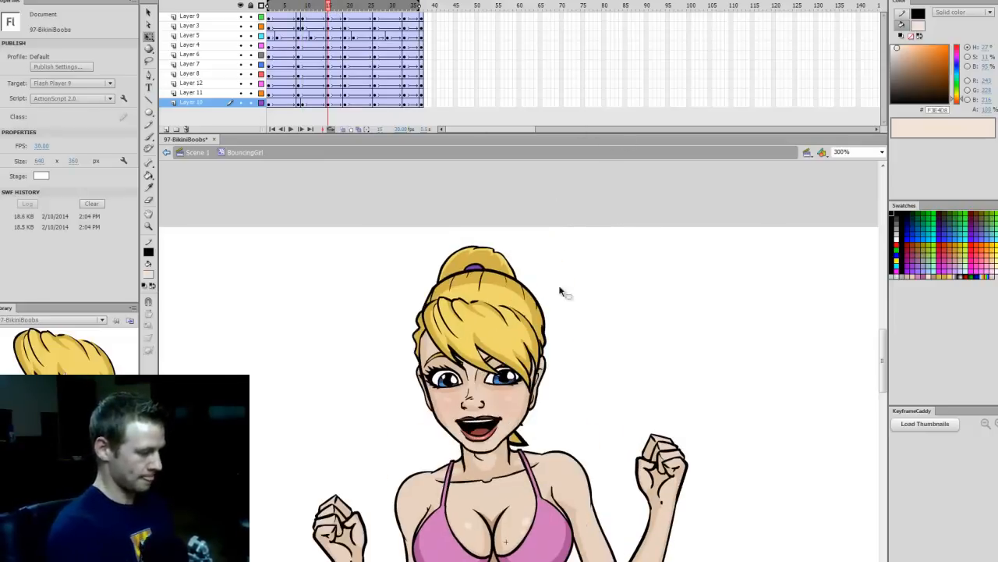
{"action": "left_click", "coordinate": [511, 374]}
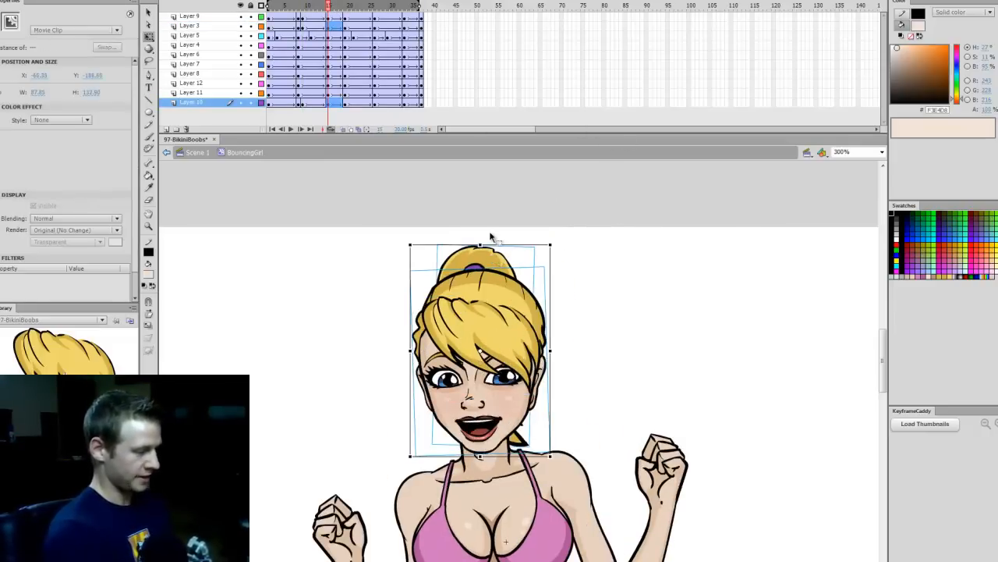
{"action": "left_click", "coordinate": [569, 263]}
{"action": "left_click", "coordinate": [509, 275]}
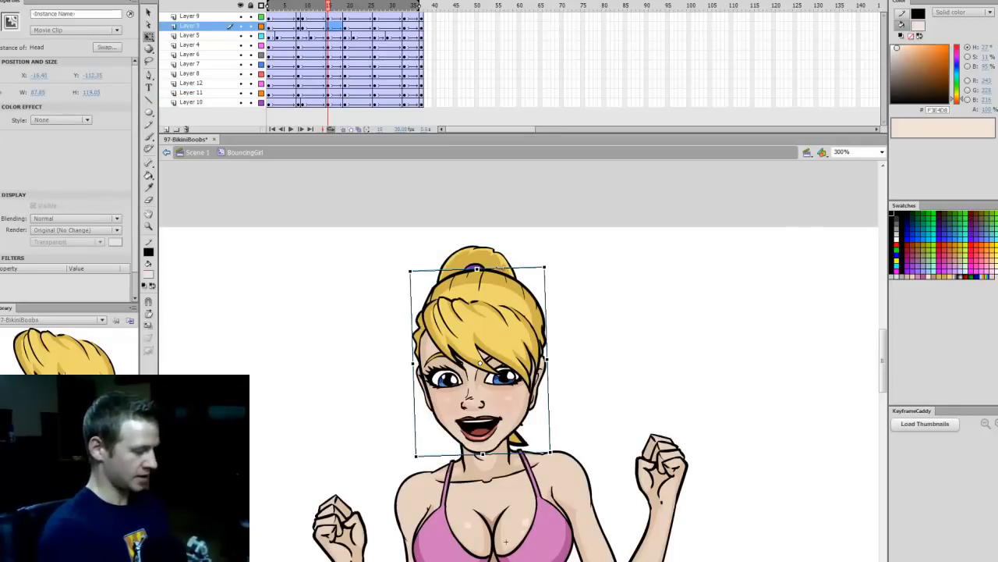
{"action": "left_click_drag", "start_coordinate": [411, 363], "coordinate": [411, 361]}
{"action": "left_click_drag", "start_coordinate": [548, 359], "coordinate": [561, 339]}
{"action": "mouse_move", "coordinate": [337, 10]}
{"action": "left_mouse_down"}
{"action": "mouse_move", "coordinate": [316, 21]}
{"action": "mouse_move", "coordinate": [325, 20]}
{"action": "left_mouse_up"}
Flip the head horizontally at frames 19 and 26, skewing it slightly to fit the hair
{"action": "left_click", "coordinate": [346, 26]}
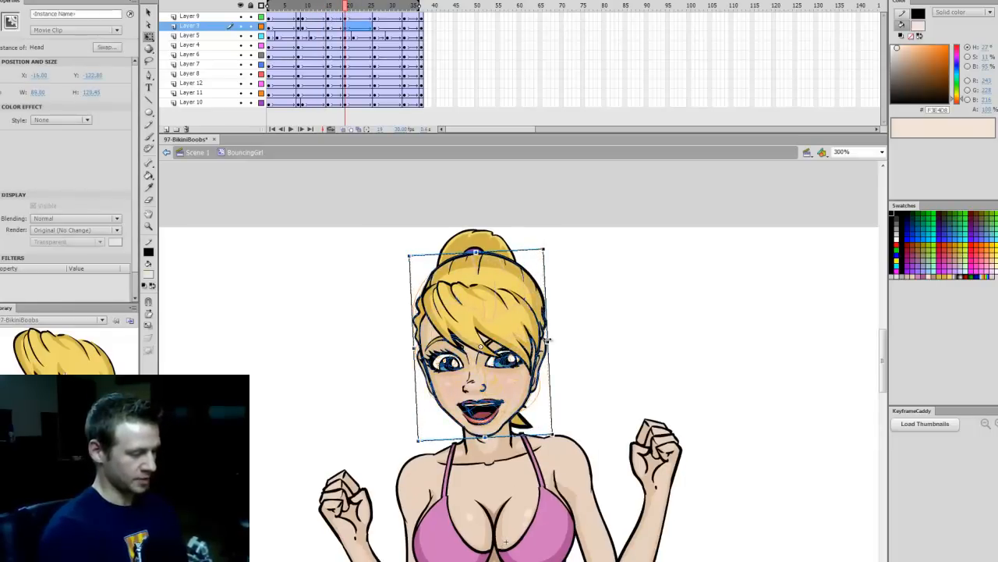
{"action": "left_click", "coordinate": [376, 7]}
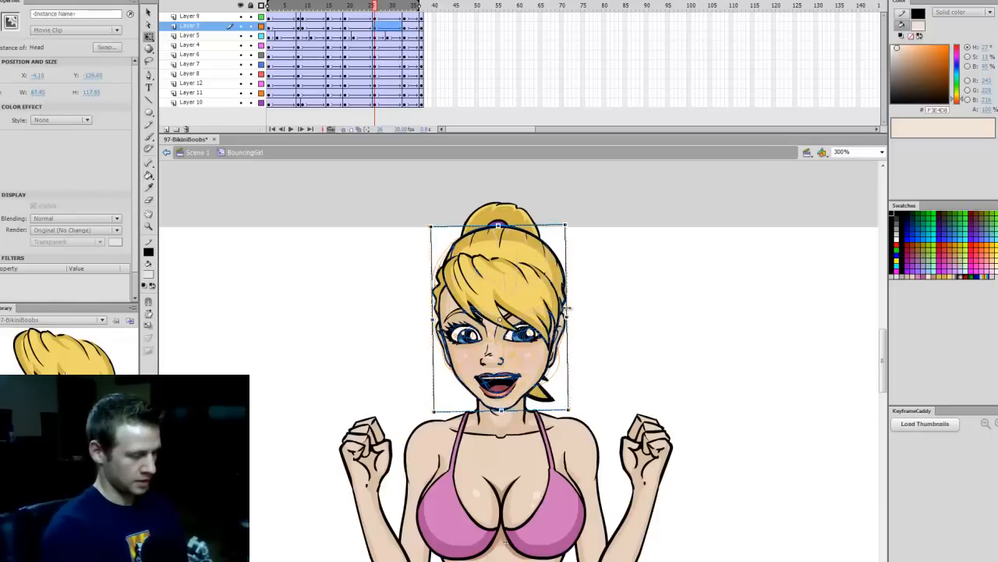
{"action": "left_click_drag", "start_coordinate": [569, 308], "coordinate": [568, 305]}
Add a head keyframe on Layer 3 at frame 27 and flip the head back to its original direction
{"action": "left_click", "coordinate": [380, 29]}
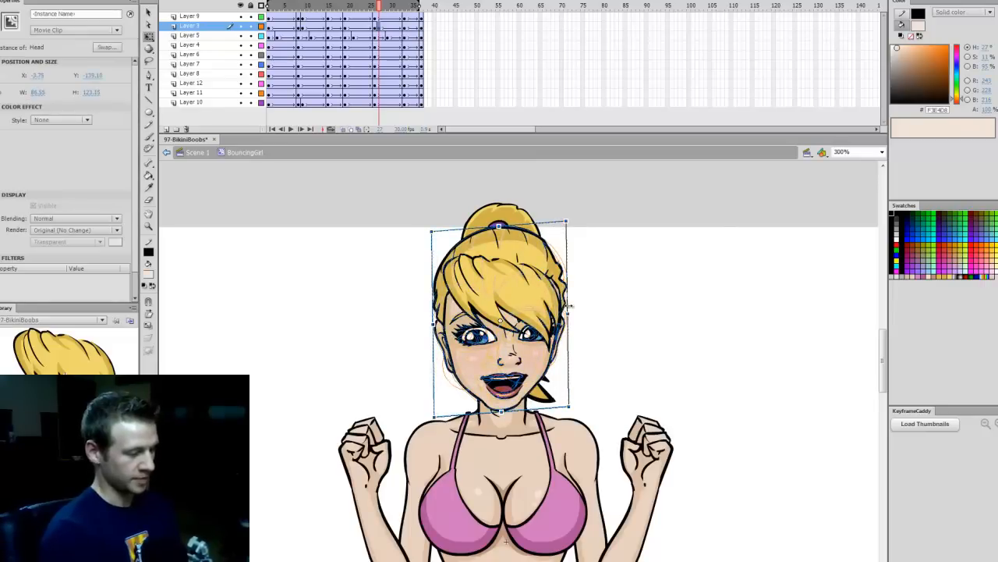
{"action": "left_click_drag", "start_coordinate": [569, 305], "coordinate": [569, 306]}
{"action": "left_click", "coordinate": [595, 301]}
{"action": "left_click", "coordinate": [557, 285]}
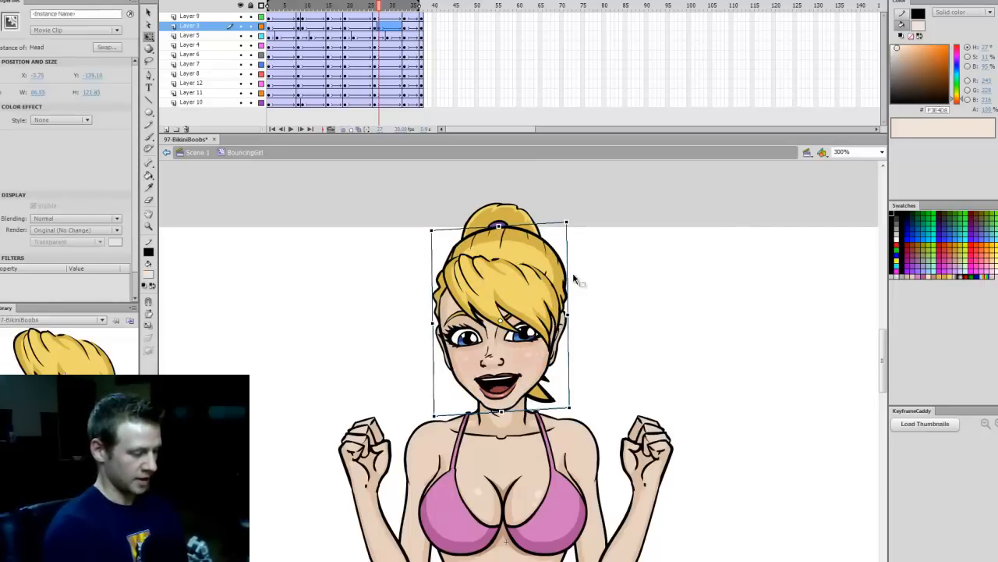
Preview the loop, isolate the head on Layer 3 to examine its turns, and show all layers again
{"action": "key", "text": "Return"}
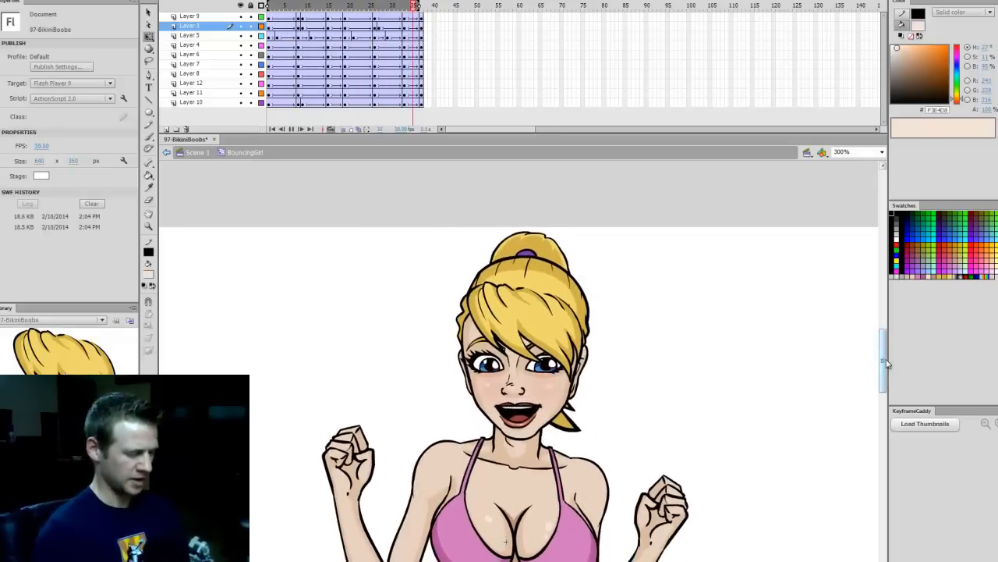
{"action": "scroll", "coordinate": [885, 366], "scroll_direction": "down", "scroll_amount": 2}
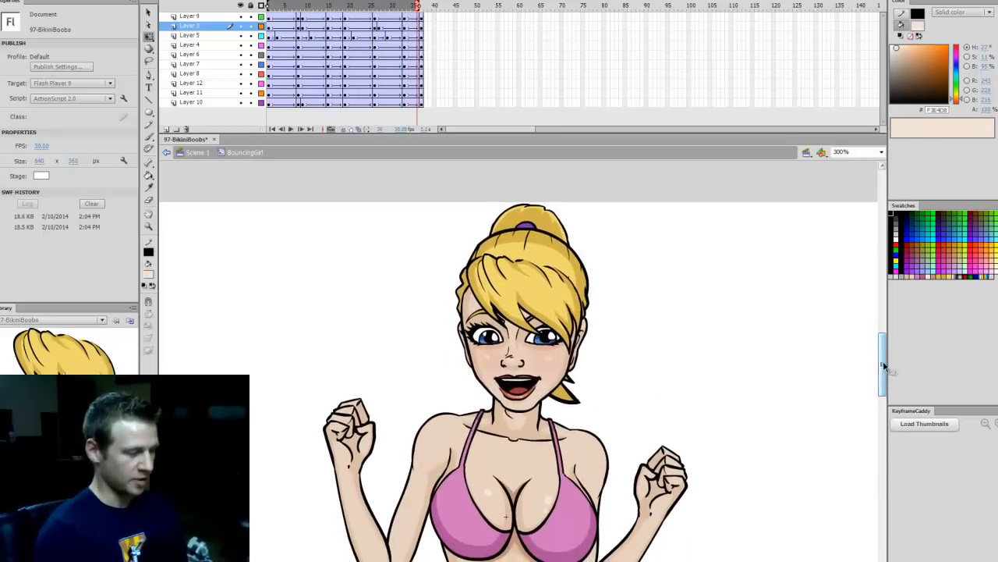
{"action": "left_click_drag", "start_coordinate": [332, 7], "coordinate": [427, 35]}
{"action": "left_click", "coordinate": [241, 6]}
{"action": "left_click", "coordinate": [240, 26]}
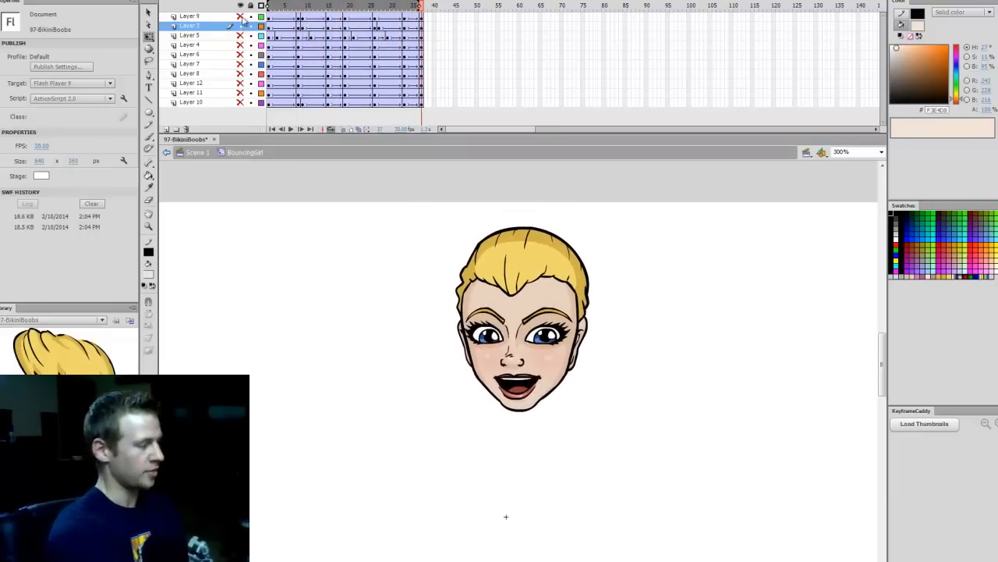
{"action": "left_click_drag", "start_coordinate": [241, 17], "coordinate": [240, 102]}
{"action": "left_click_drag", "start_coordinate": [295, 6], "coordinate": [270, 8]}
{"action": "key", "text": "Return"}
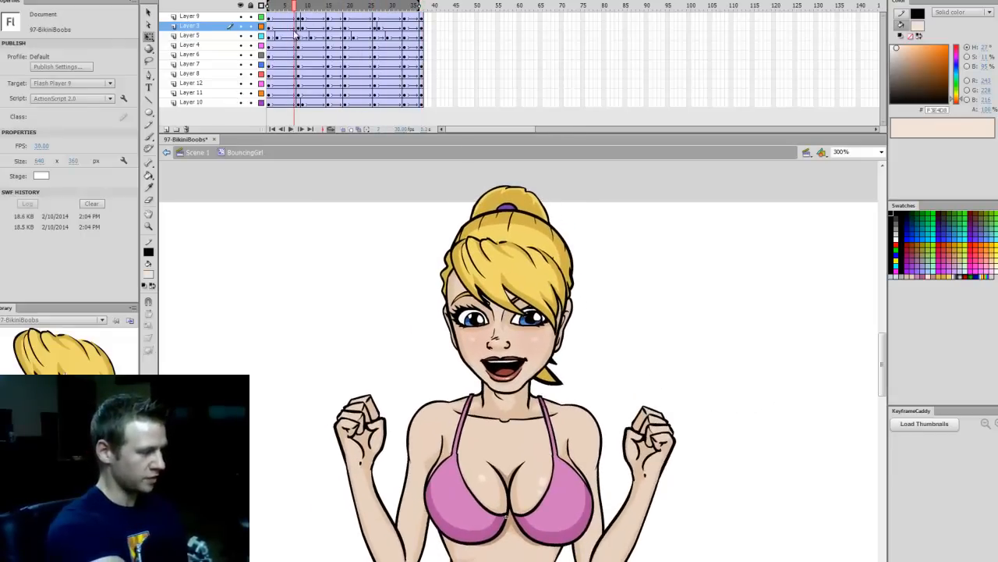
Select the head with both hair pieces at frames 8 and 9 and check their placement over the neck
{"action": "left_click", "coordinate": [299, 29]}
{"action": "left_click", "coordinate": [443, 292]}
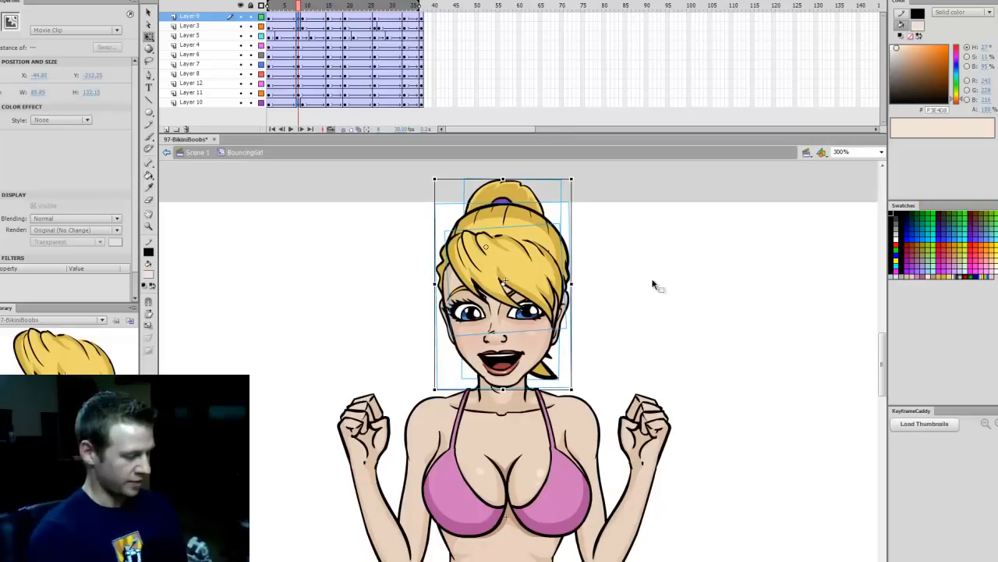
{"action": "left_click", "coordinate": [305, 9]}
{"action": "left_click_drag", "start_coordinate": [425, 175], "coordinate": [538, 272]}
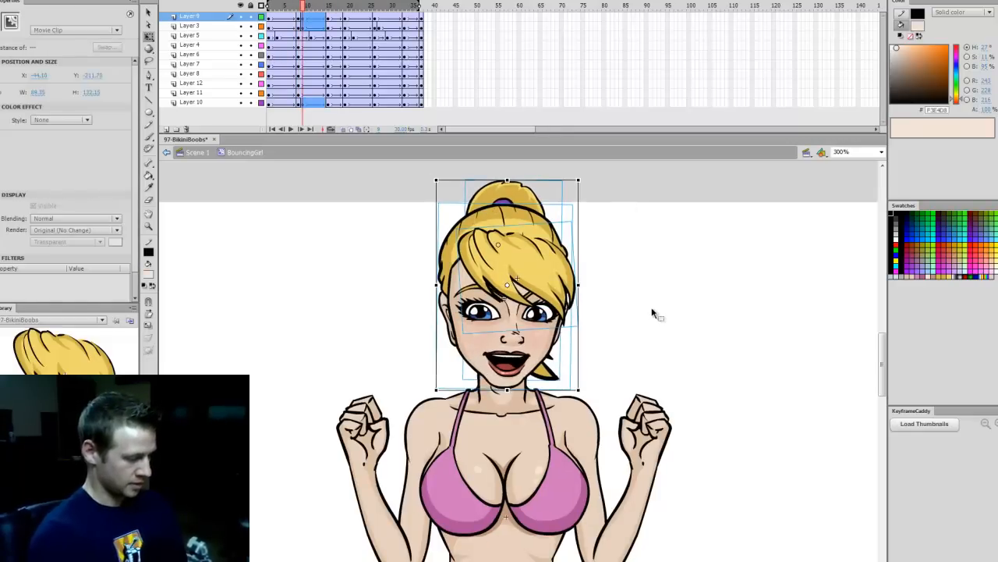
Shift the head and both hair pieces together slightly right at frames 15, 19 and 26
{"action": "left_click", "coordinate": [328, 7]}
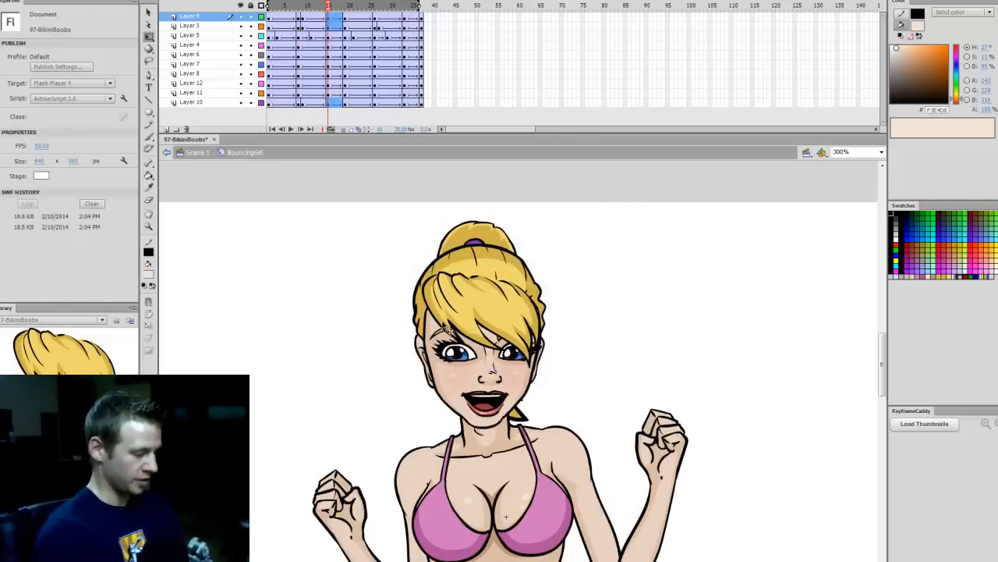
{"action": "left_click", "coordinate": [449, 331]}
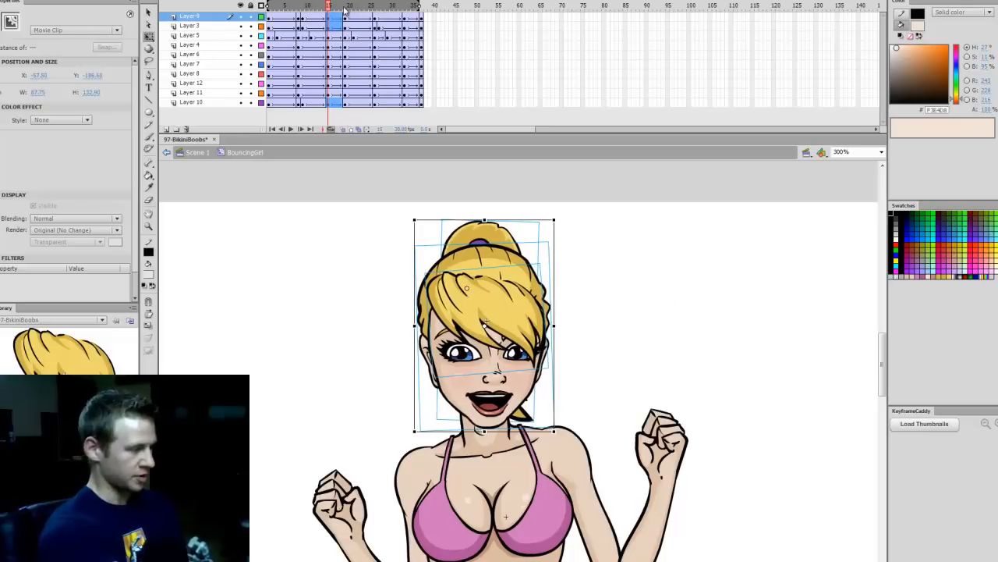
{"action": "left_click", "coordinate": [344, 8]}
{"action": "left_click", "coordinate": [479, 285]}
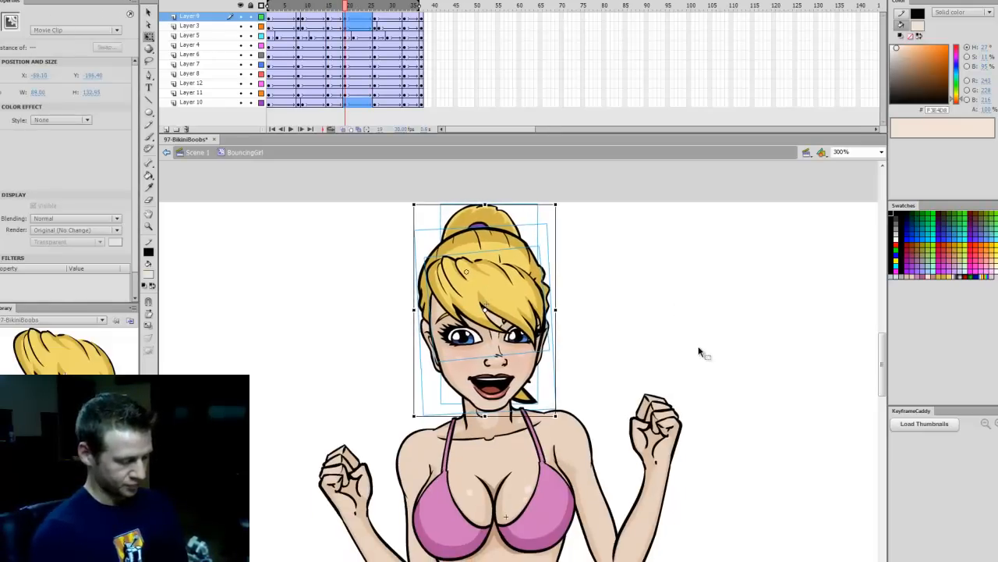
{"action": "left_click", "coordinate": [375, 6]}
{"action": "left_click", "coordinate": [477, 291]}
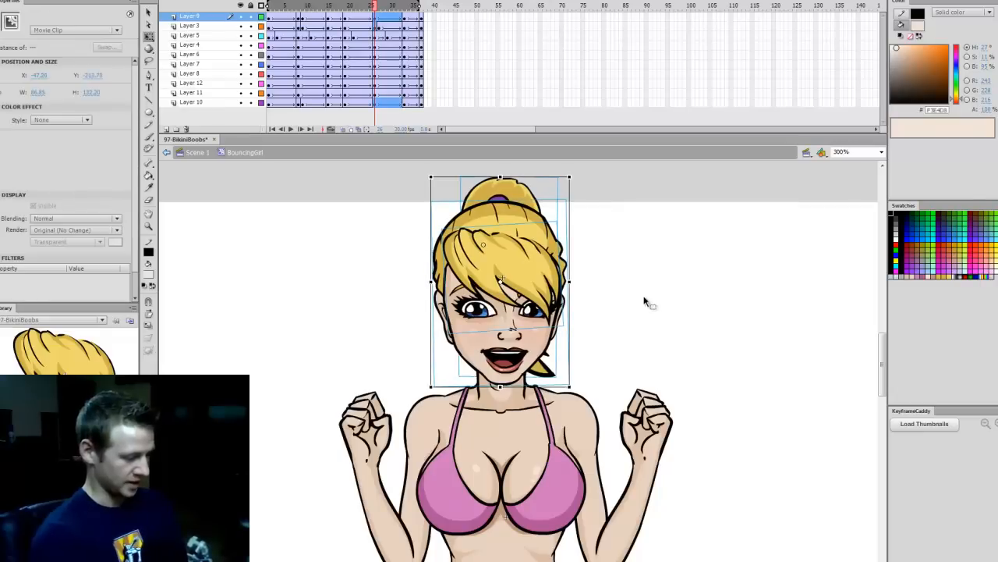
Add keyframes for both hair pieces on Layers 9 and 10 at frame 27 and shift them with the head slightly right
{"action": "left_click", "coordinate": [379, 7]}
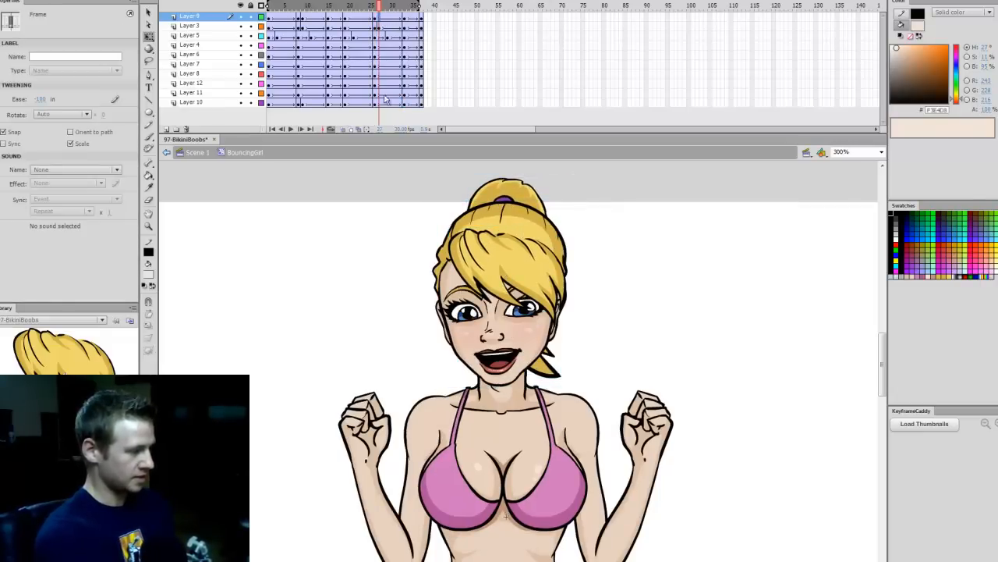
{"action": "key", "text": "F6"}
{"action": "left_click", "coordinate": [379, 102]}
{"action": "key", "text": "F6"}
{"action": "left_click_drag", "start_coordinate": [608, 203], "coordinate": [488, 270]}
{"action": "key", "text": "Right"}
{"action": "key", "text": "Right"}
{"action": "key", "text": "Right"}
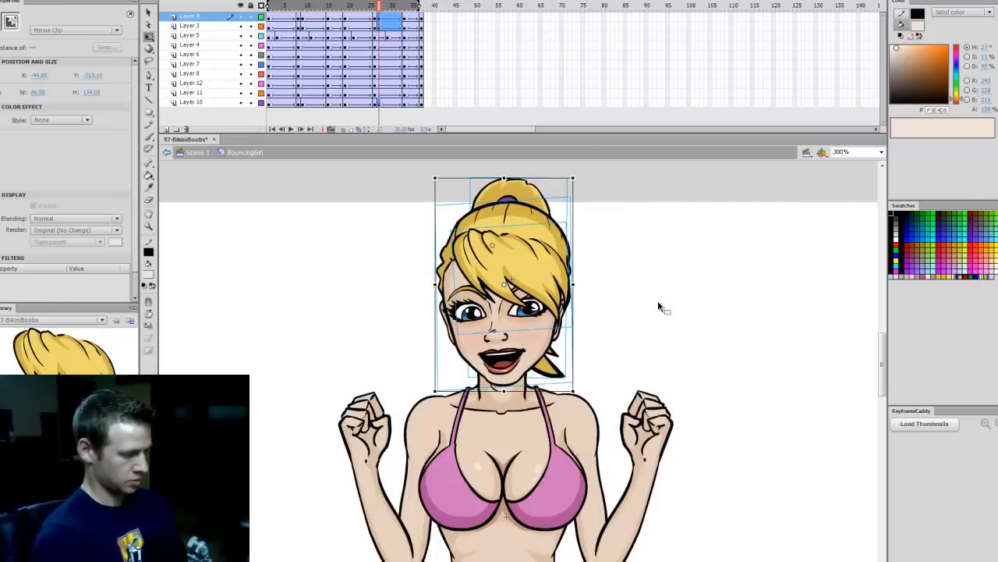
Shift the head and both hair pieces slightly left at frame 33 and preview the loop
{"action": "left_click_drag", "start_coordinate": [371, 8], "coordinate": [406, 16]}
{"action": "left_click_drag", "start_coordinate": [447, 198], "coordinate": [528, 304]}
{"action": "key", "text": "Left"}
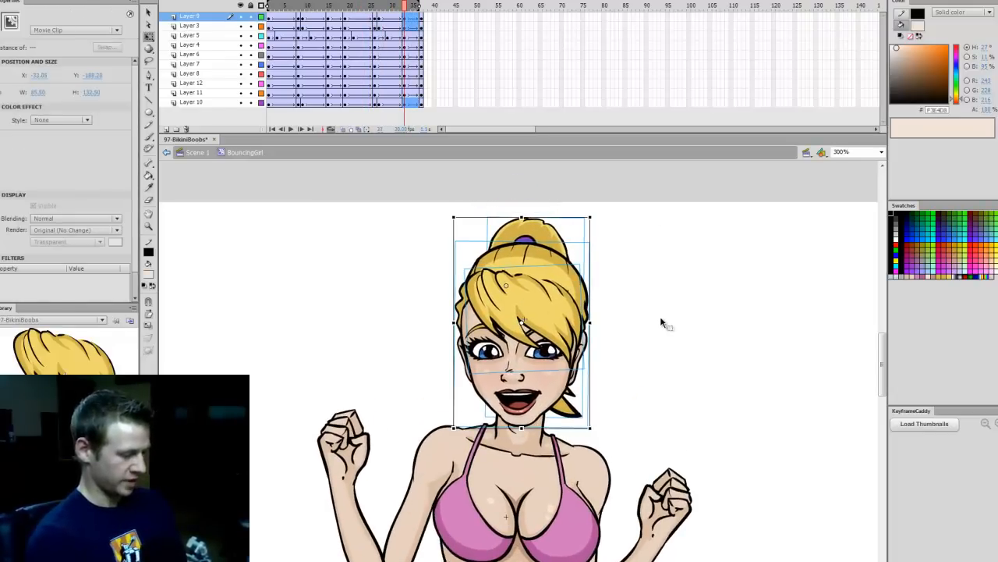
{"action": "key", "text": "Return"}
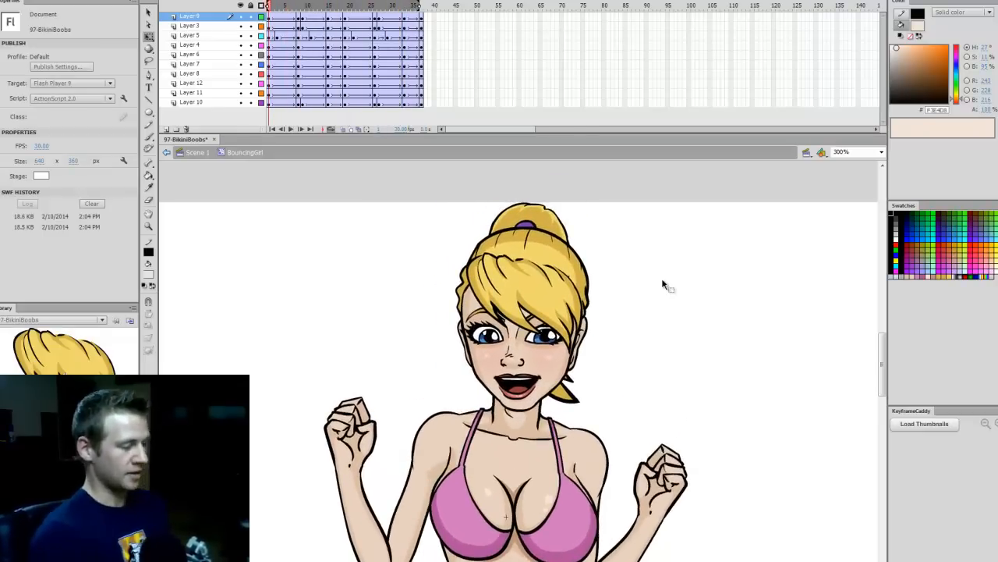
{"action": "left_click_drag", "start_coordinate": [882, 358], "coordinate": [882, 380]}
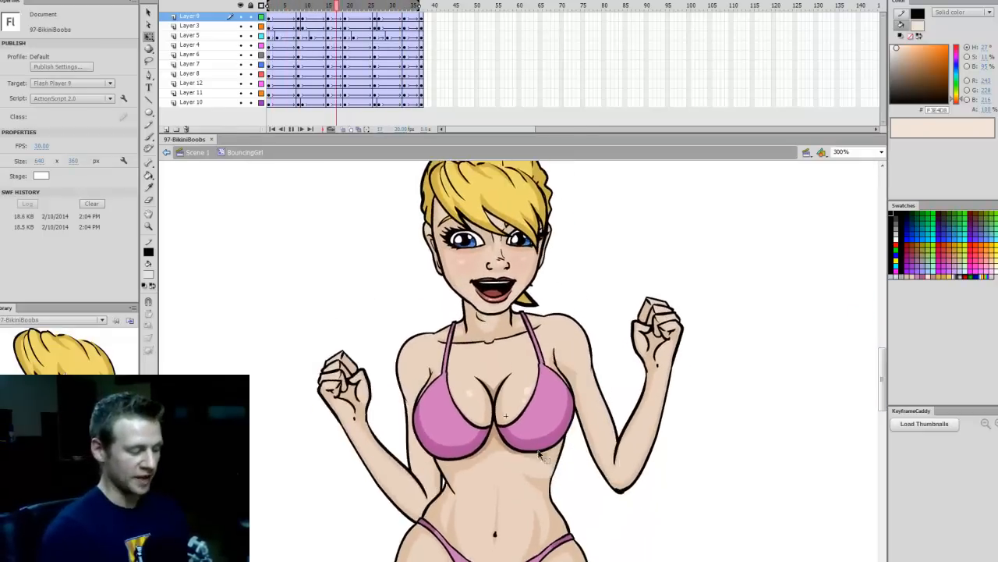
{"action": "left_click_drag", "start_coordinate": [879, 383], "coordinate": [866, 348]}
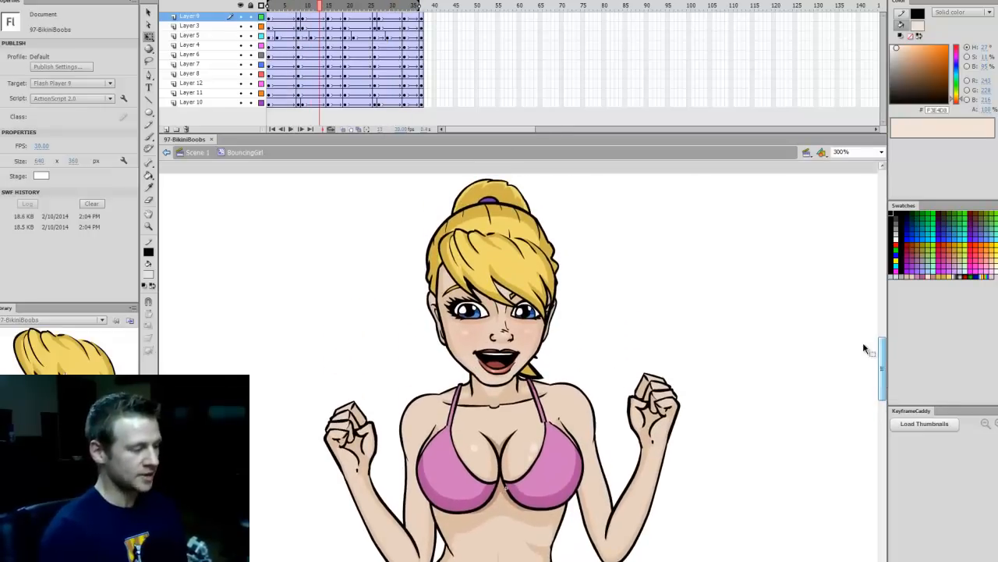
Place front hair keyframes on Layer 9 at frames 3 and 11 to delay its motion behind the head
{"action": "left_click", "coordinate": [578, 333]}
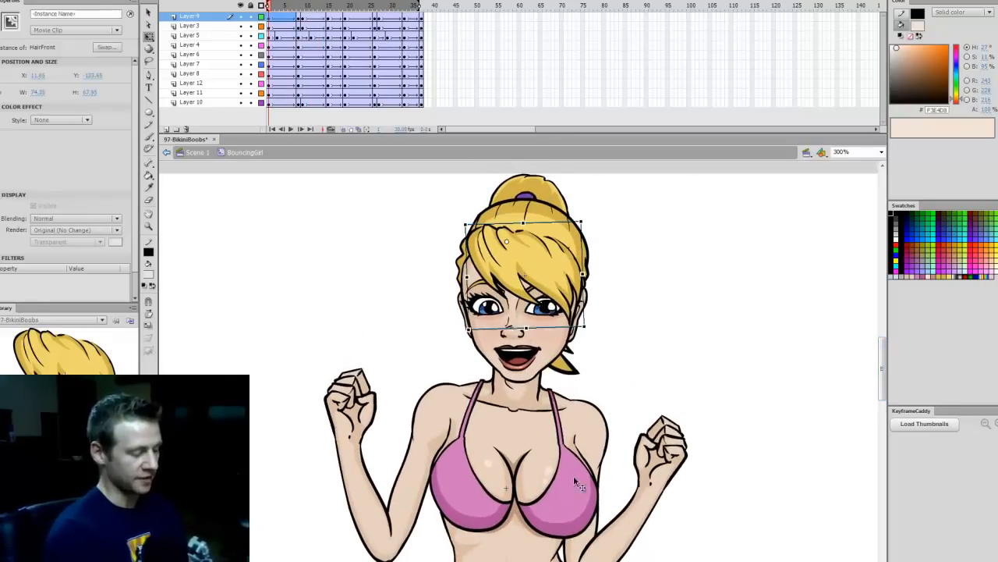
{"action": "left_click_drag", "start_coordinate": [289, 9], "coordinate": [261, 39]}
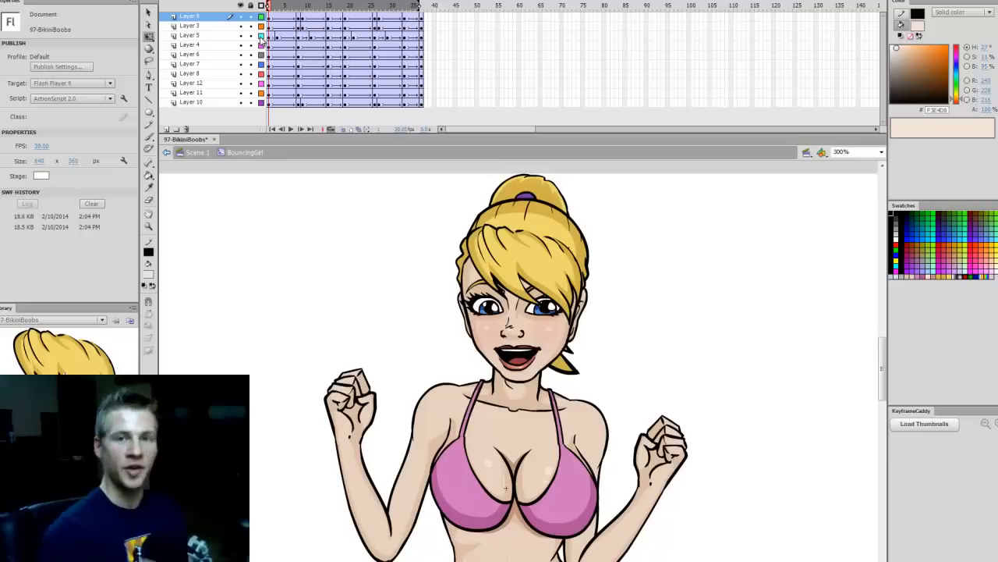
{"action": "key", "text": "Return"}
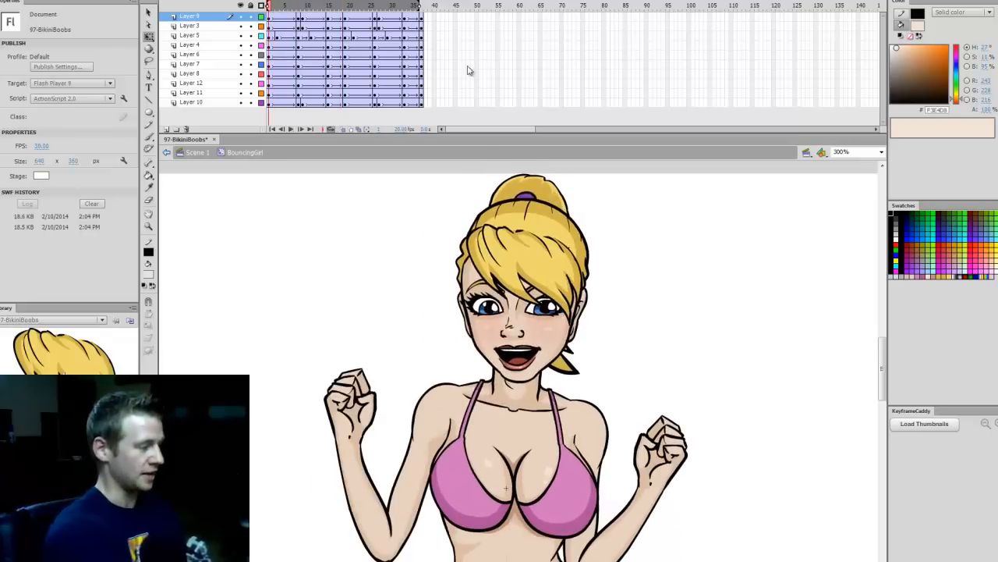
{"action": "left_click", "coordinate": [566, 295]}
{"action": "left_click", "coordinate": [277, 17]}
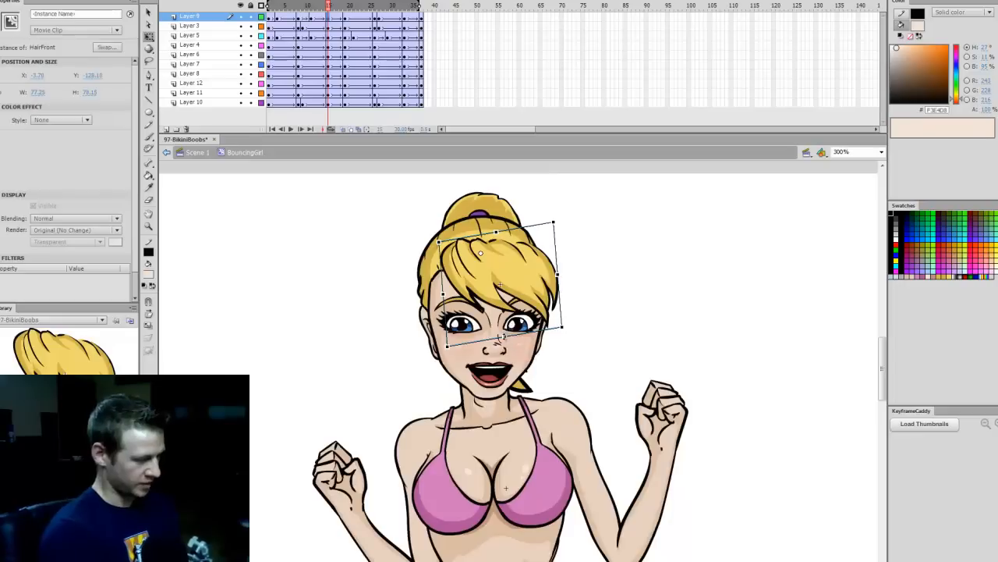
Rotate the front hair outward and upward from the forehead at frame 15 and preview the swing
{"action": "left_click_drag", "start_coordinate": [557, 316], "coordinate": [551, 291]}
{"action": "left_click", "coordinate": [589, 267]}
{"action": "key", "text": "Return"}
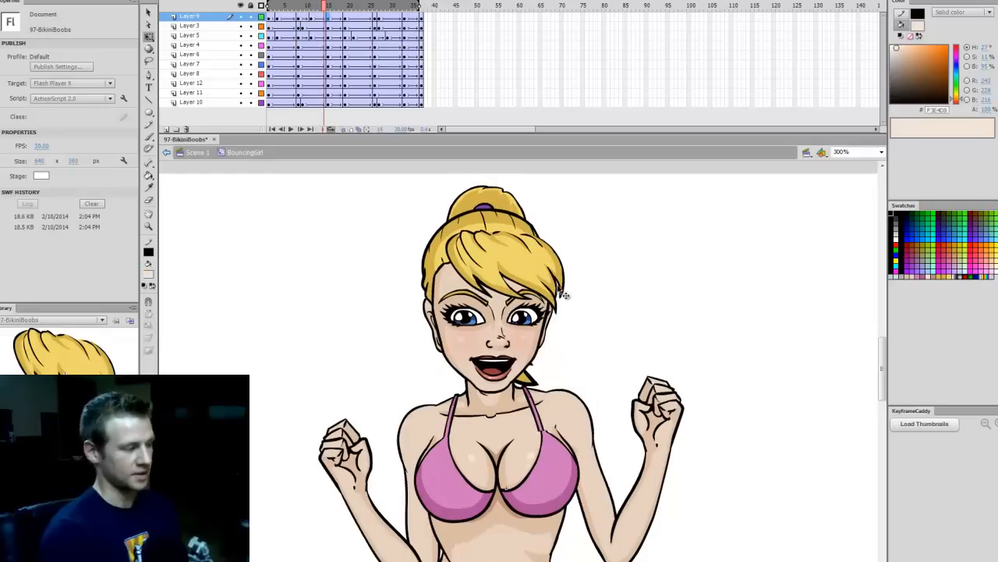
{"action": "left_click", "coordinate": [532, 263]}
{"action": "left_click_drag", "start_coordinate": [569, 317], "coordinate": [581, 274]}
{"action": "left_click", "coordinate": [618, 272]}
{"action": "key", "text": "Return"}
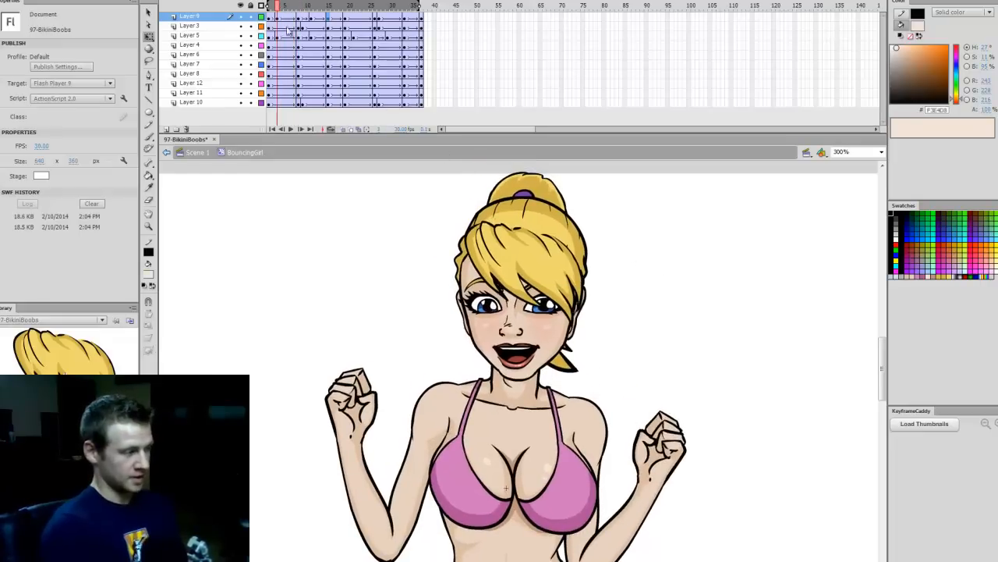
Fine-tune the rotation and shape of the raised front hair at frame 15
{"action": "left_click_drag", "start_coordinate": [294, 7], "coordinate": [329, 13]}
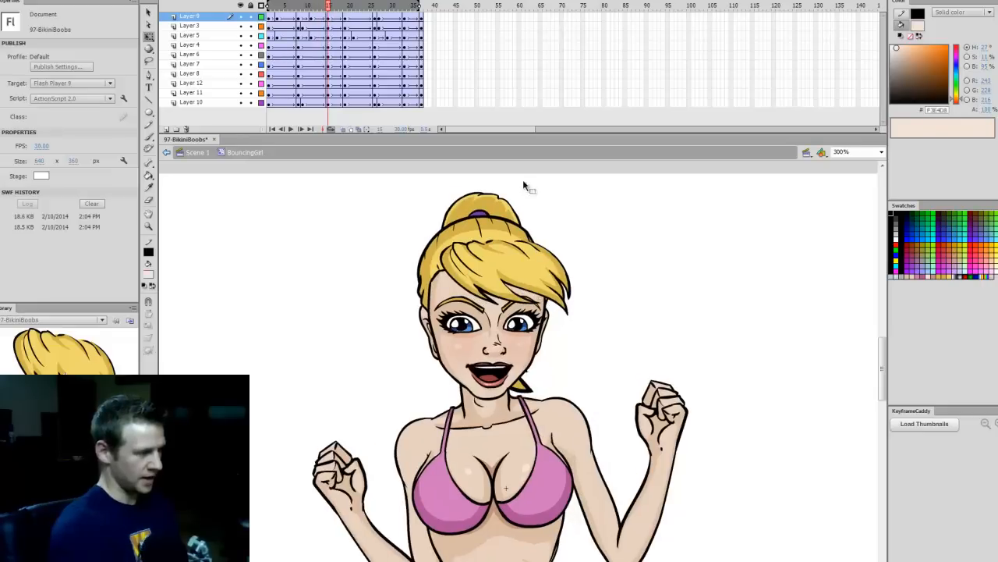
{"action": "left_click", "coordinate": [530, 245]}
{"action": "left_click_drag", "start_coordinate": [552, 213], "coordinate": [546, 220]}
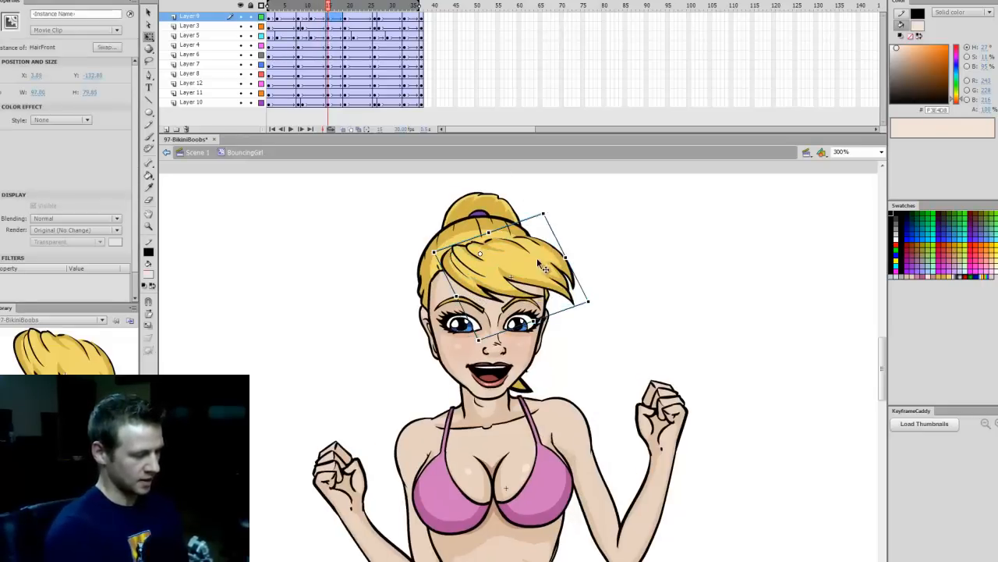
{"action": "left_click", "coordinate": [645, 243]}
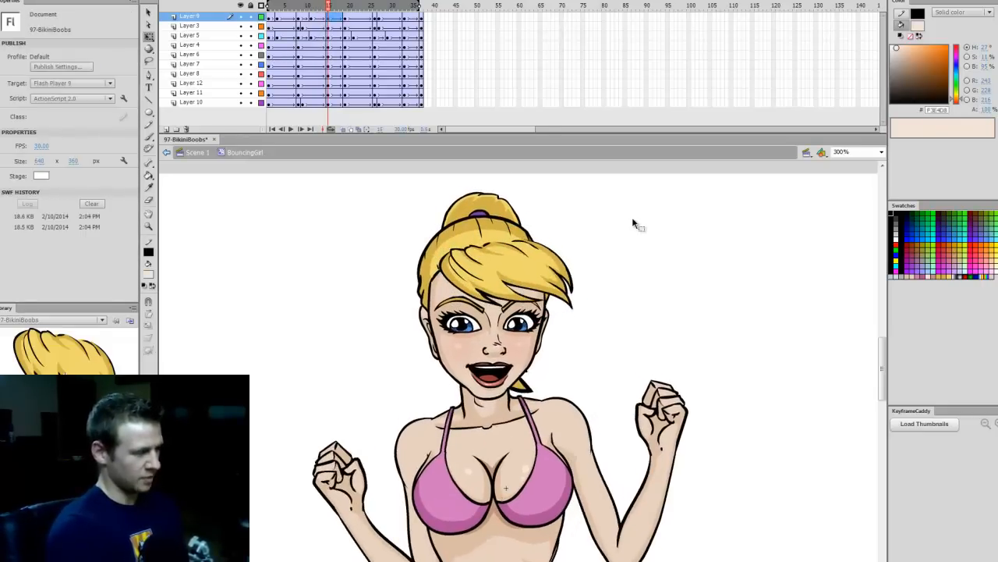
Swing the front hair slightly outward at frame 19 and compare it with the preceding frames
{"action": "key", "text": "period"}
{"action": "key", "text": "period"}
{"action": "left_click", "coordinate": [345, 17]}
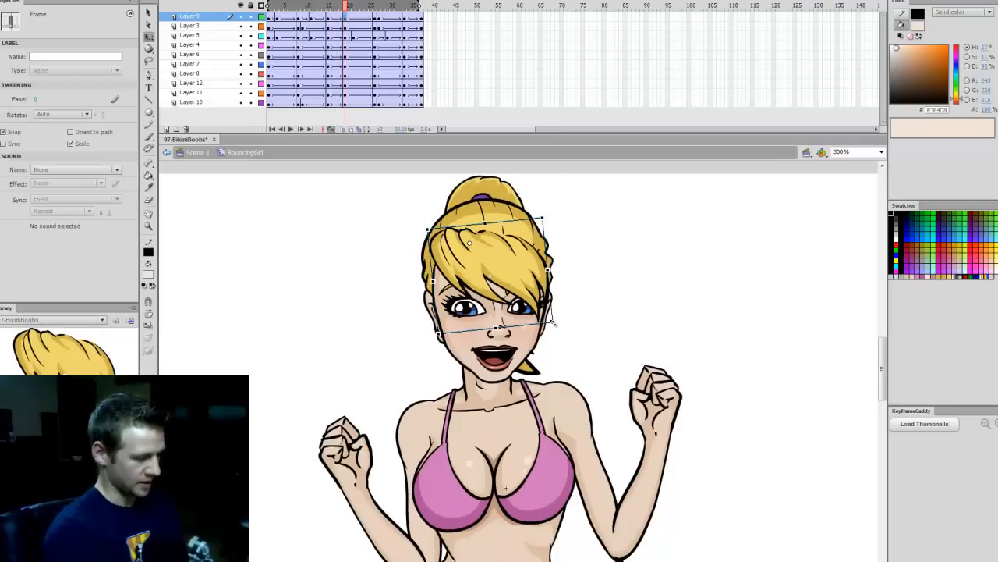
{"action": "left_click_drag", "start_coordinate": [552, 322], "coordinate": [548, 326]}
{"action": "left_click_drag", "start_coordinate": [538, 289], "coordinate": [552, 290]}
{"action": "left_click", "coordinate": [579, 289]}
{"action": "key", "text": "comma"}
{"action": "key", "text": "comma"}
{"action": "key", "text": "comma"}
{"action": "key", "text": "period"}
{"action": "key", "text": "period"}
{"action": "key", "text": "period"}
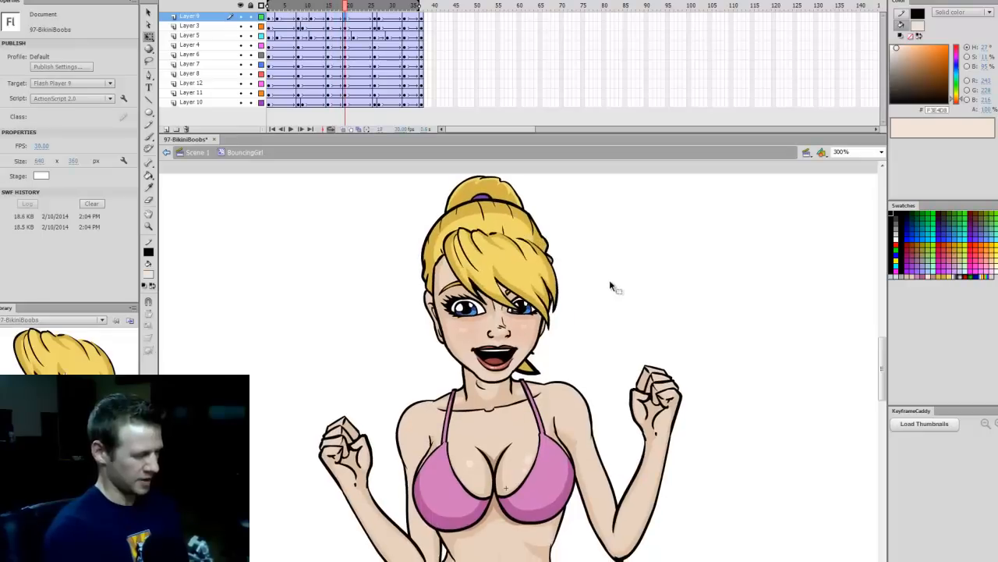
Place a front hair keyframe on Layer 9 at frame 29 and preview the whole loop at 200% zoom
{"action": "key", "text": "period"}
{"action": "key", "text": "period"}
{"action": "key", "text": "period"}
{"action": "key", "text": "Return"}
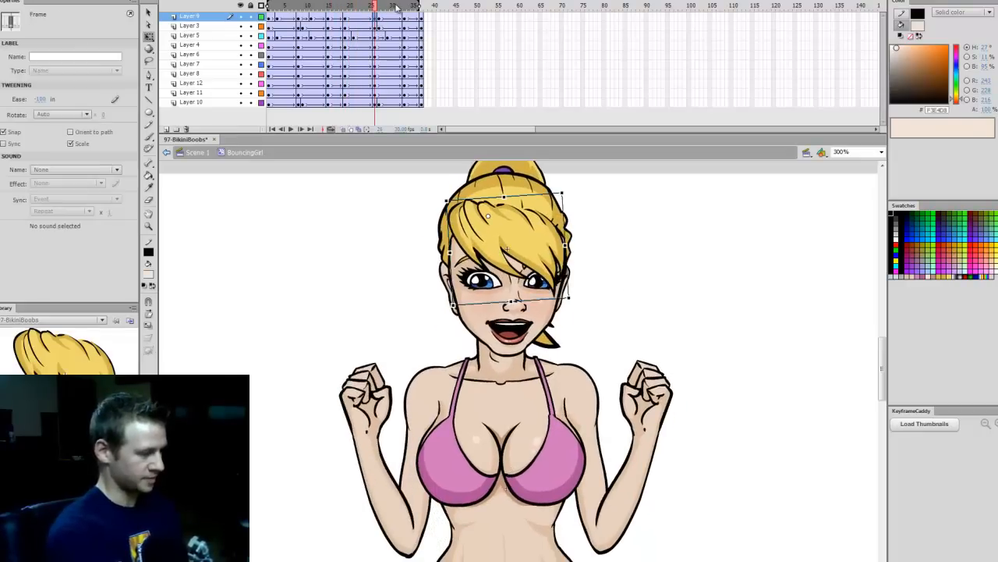
{"action": "key", "text": "Return"}
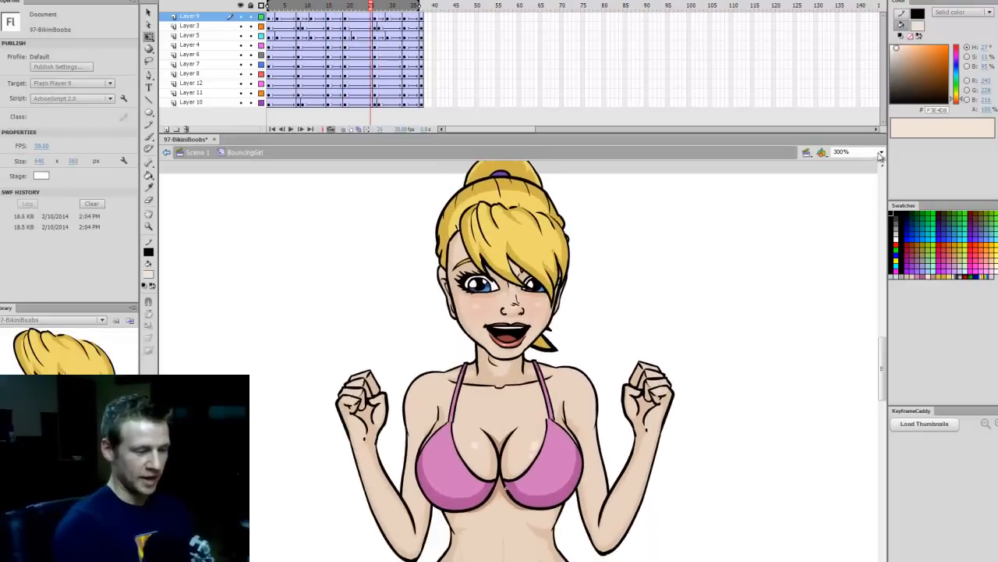
{"action": "left_click", "coordinate": [846, 202]}
{"action": "key", "text": "Return"}
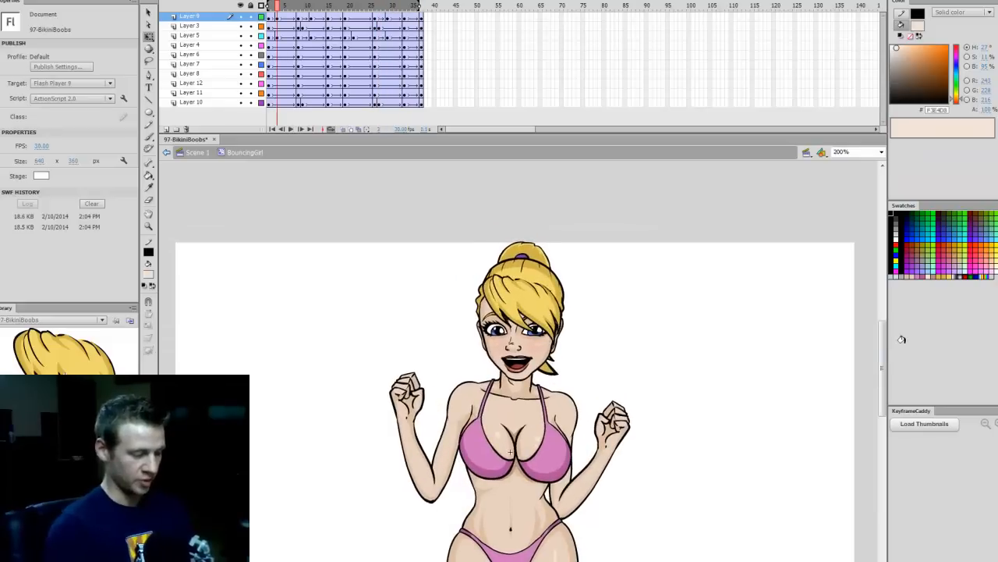
{"action": "scroll", "coordinate": [890, 363], "scroll_direction": "down", "scroll_amount": 1}
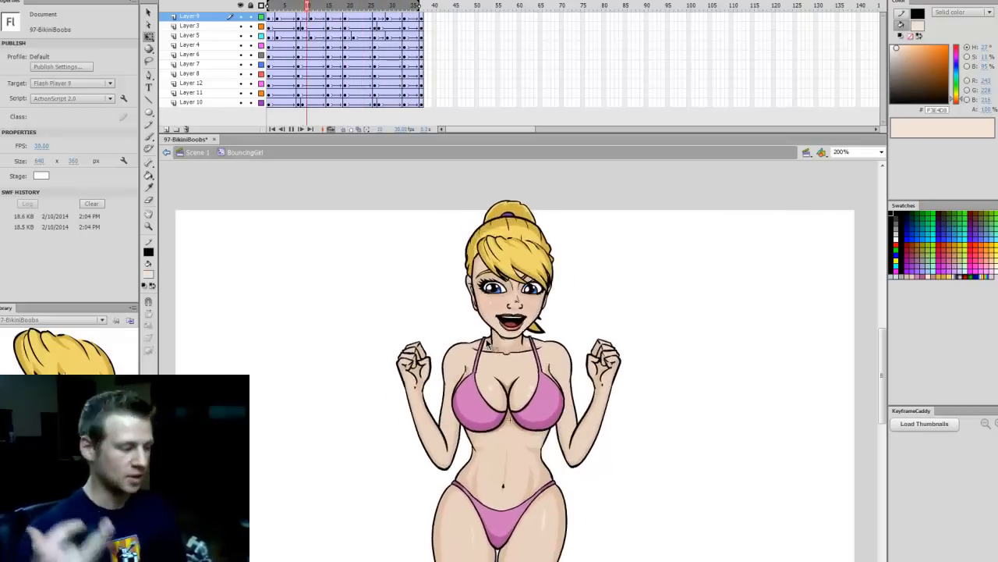
{"action": "scroll", "coordinate": [488, 343], "scroll_direction": "down", "scroll_amount": 1}
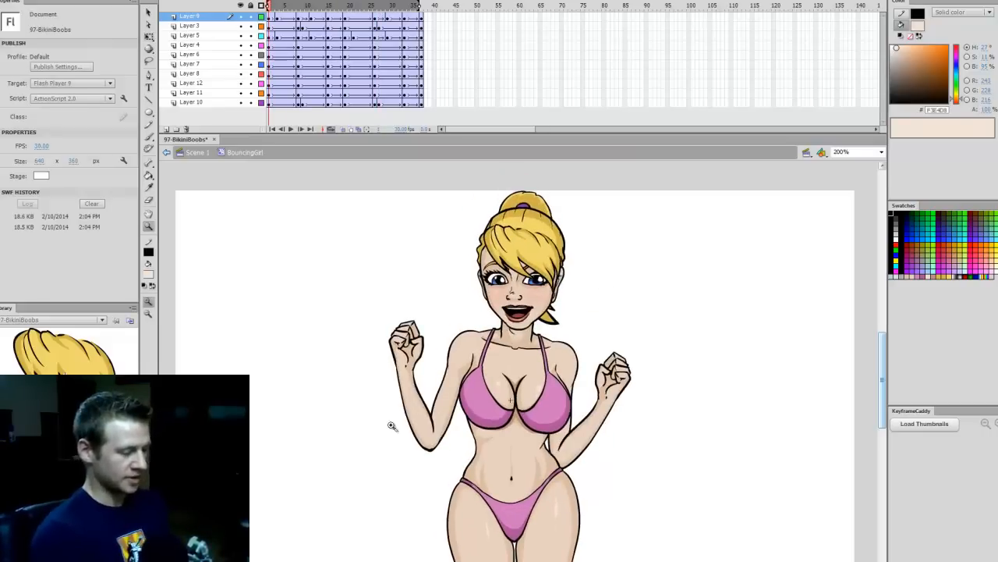
Rotate the back hair on Layer 10 outward from the neck at frame 8 and preview the result
{"action": "left_click_drag", "start_coordinate": [392, 426], "coordinate": [654, 169]}
{"action": "key", "text": "q"}
{"action": "left_click", "coordinate": [557, 226]}
{"action": "left_click", "coordinate": [282, 93]}
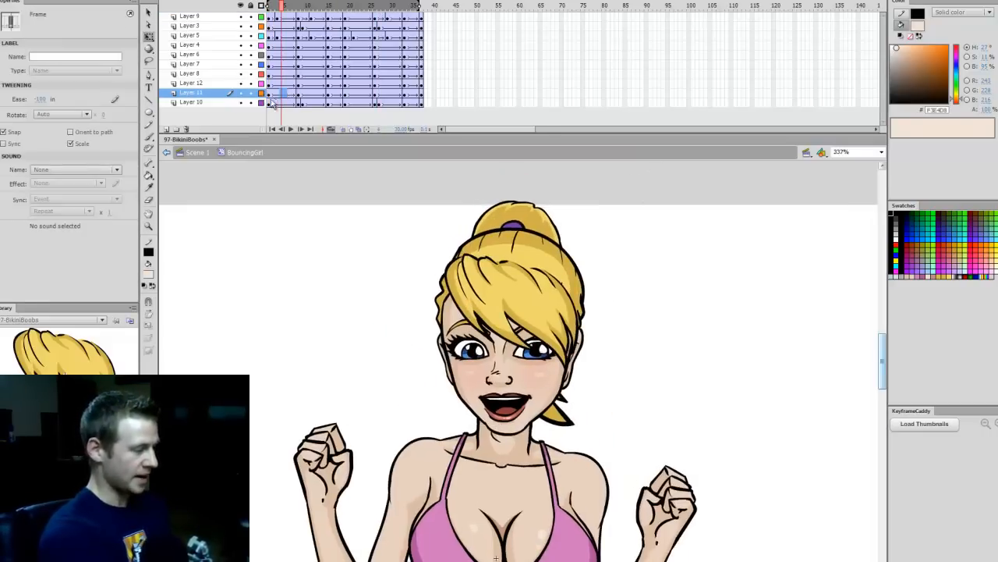
{"action": "left_click", "coordinate": [272, 103]}
{"action": "key", "text": "Return"}
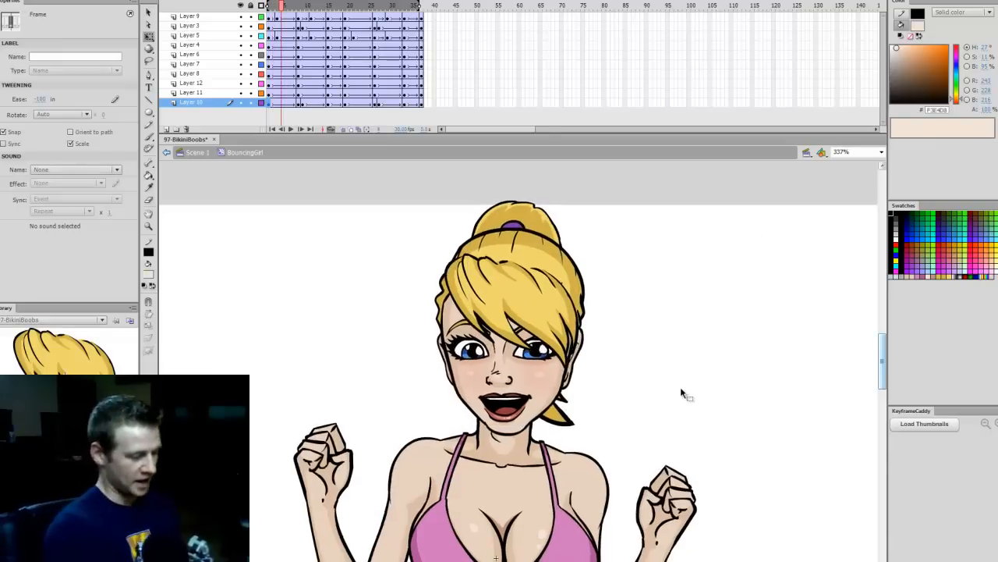
{"action": "left_click", "coordinate": [554, 403]}
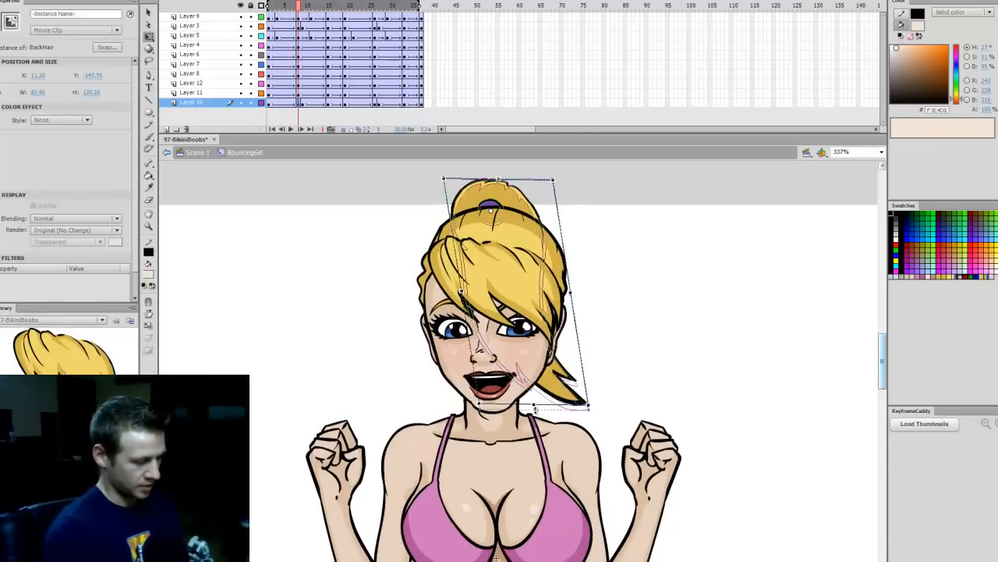
{"action": "key", "text": "Return"}
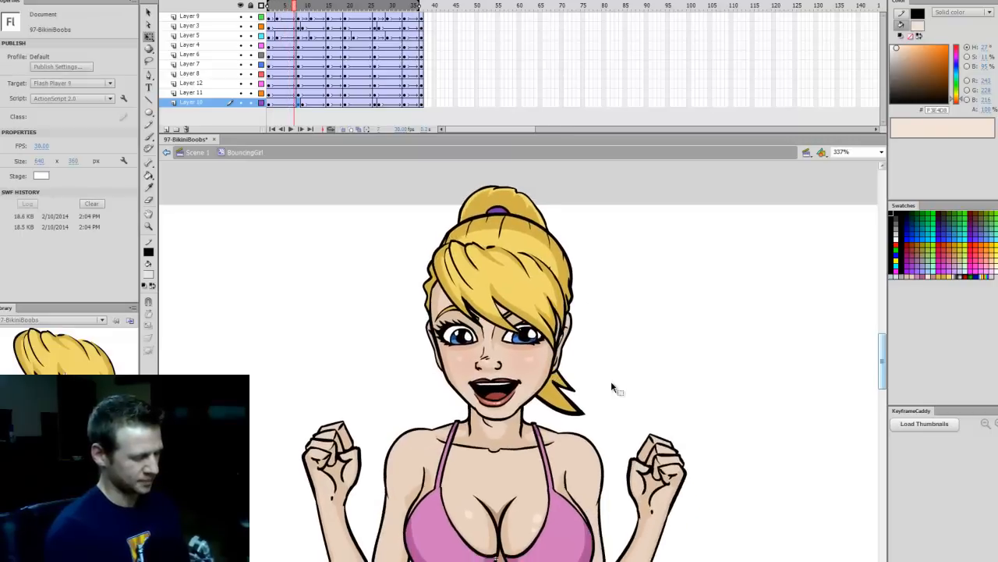
Move the back hair keyframe on Layer 10 from frame 9 to frame 11 and set the ease to -100
{"action": "left_click", "coordinate": [311, 103]}
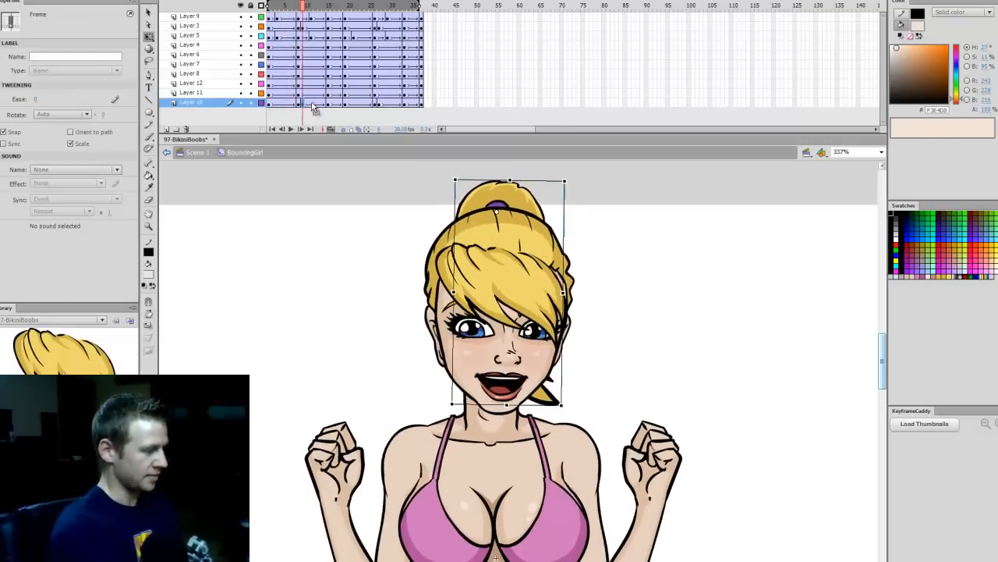
{"action": "left_click_drag", "start_coordinate": [304, 104], "coordinate": [313, 104]}
{"action": "left_click", "coordinate": [305, 103]}
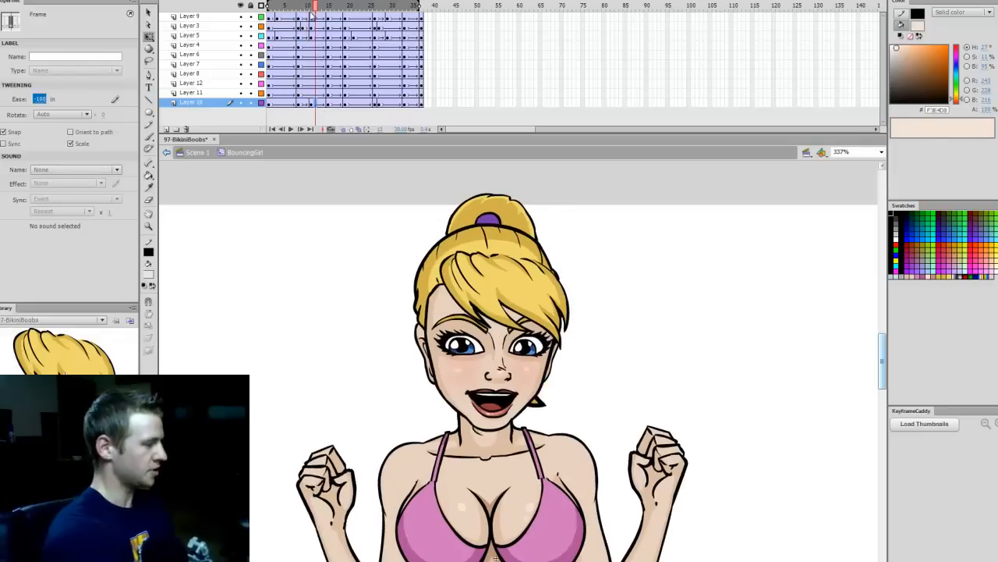
{"action": "left_click", "coordinate": [311, 7]}
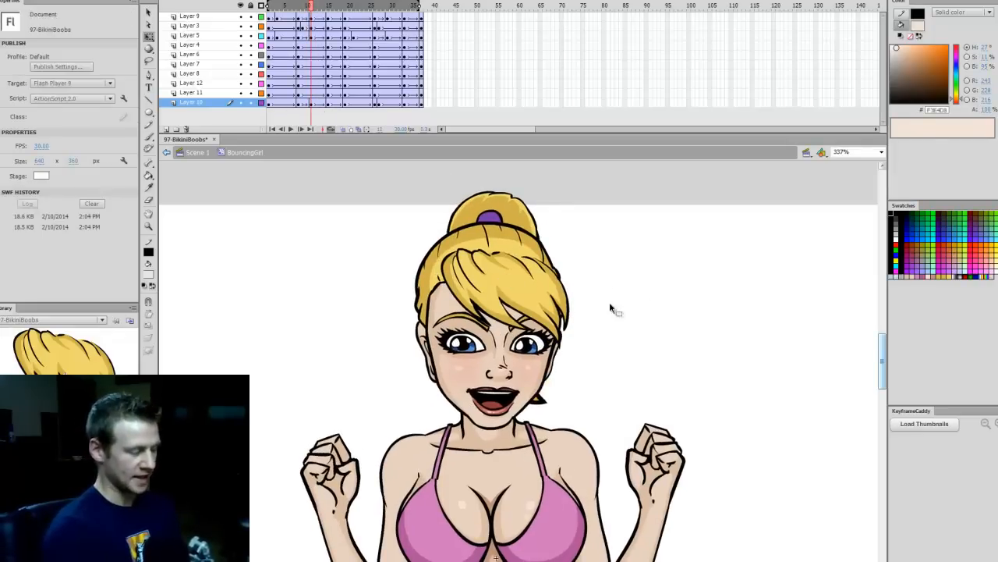
{"action": "key", "text": "Return"}
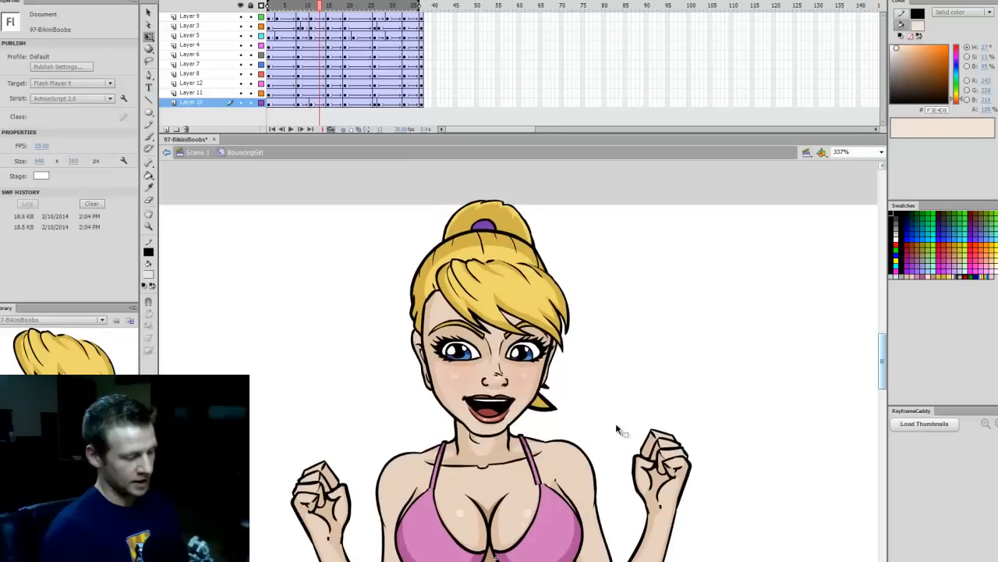
Rotate the back hair on Layer 10 outward at frames 15 and 11 and play back the motion
{"action": "left_click", "coordinate": [555, 401]}
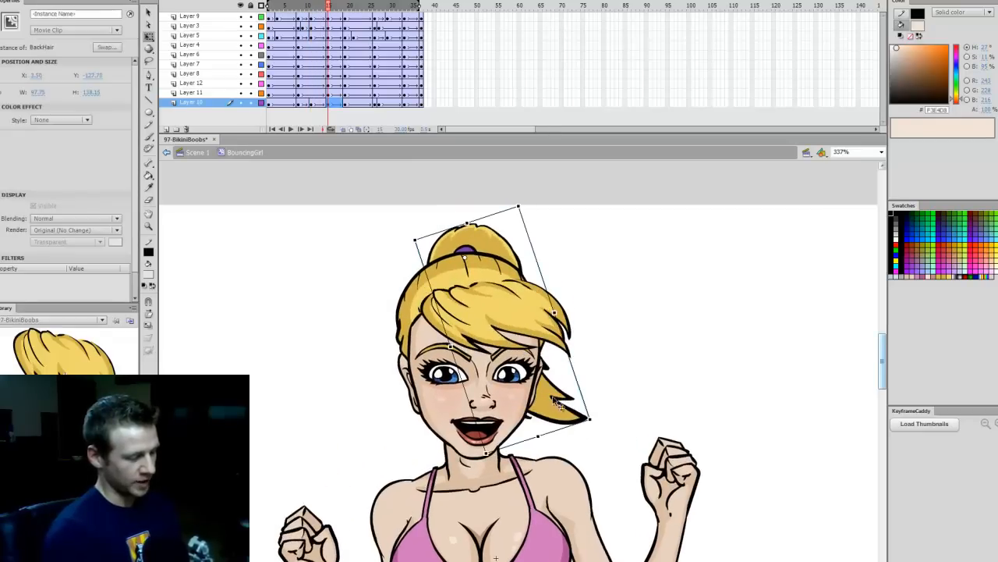
{"action": "left_click", "coordinate": [311, 104]}
{"action": "left_click_drag", "start_coordinate": [557, 405], "coordinate": [583, 393]}
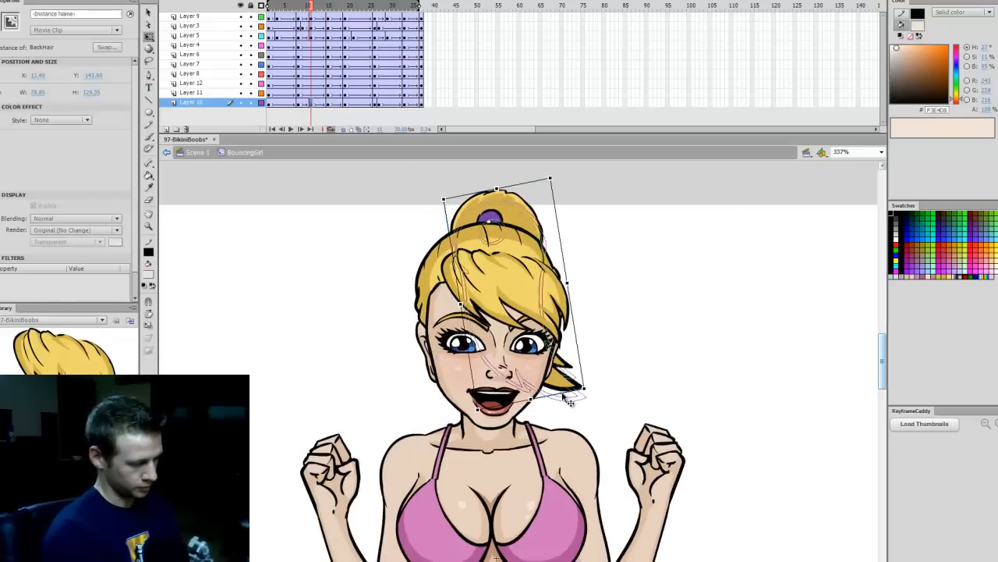
{"action": "key", "text": "Return"}
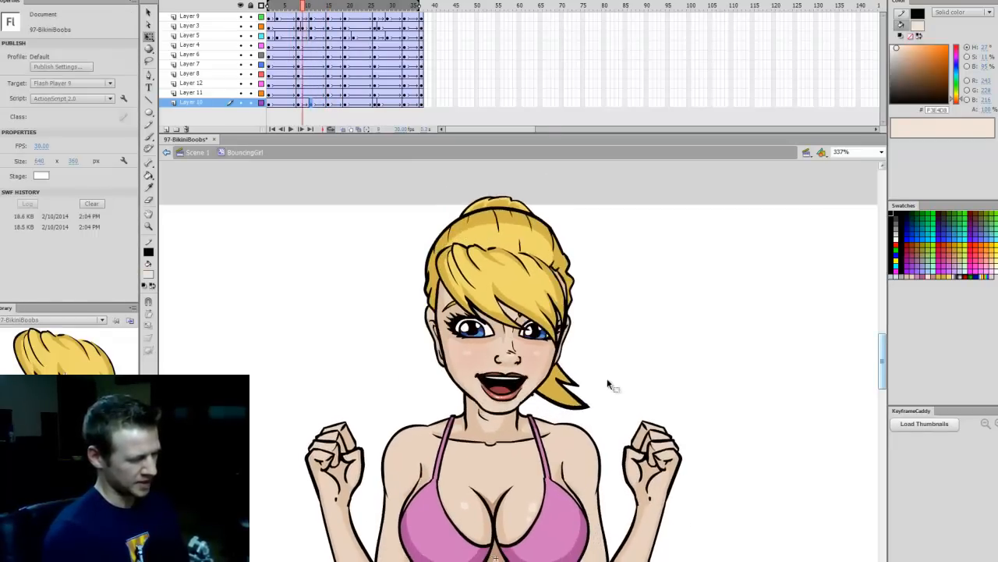
Swing the back hair further out from the neck at frame 11 and preview it
{"action": "left_click", "coordinate": [574, 399]}
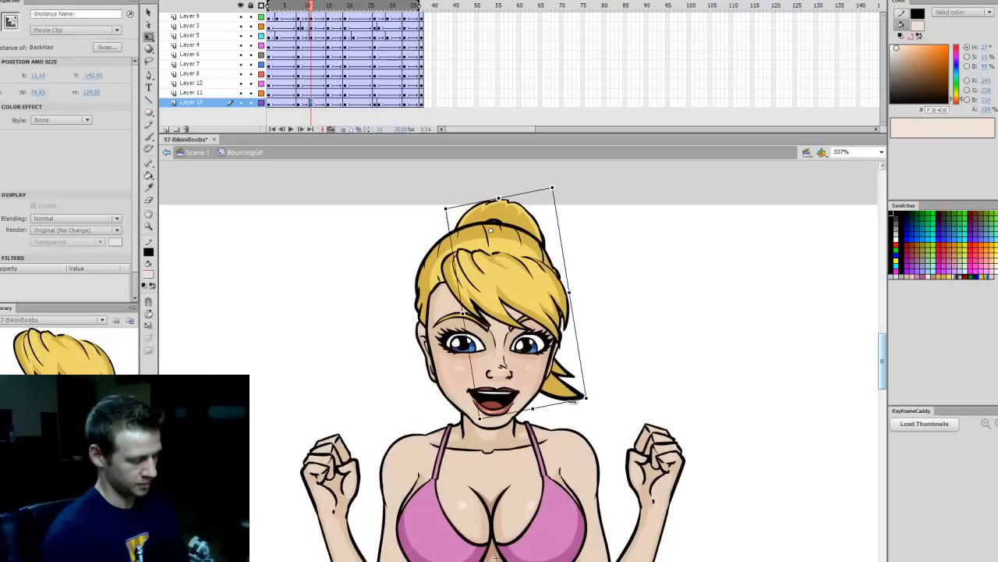
{"action": "left_click_drag", "start_coordinate": [573, 400], "coordinate": [598, 402]}
{"action": "key", "text": "Return"}
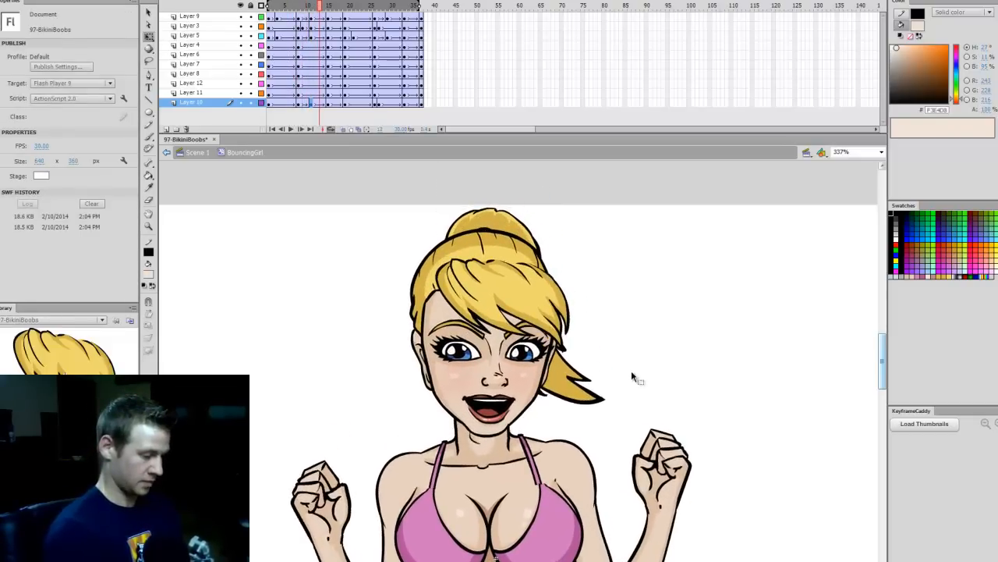
Skew the back hair on Layer 10 toward the opposite side of the neck at frame 19, lower it slightly and preview
{"action": "left_click", "coordinate": [345, 103]}
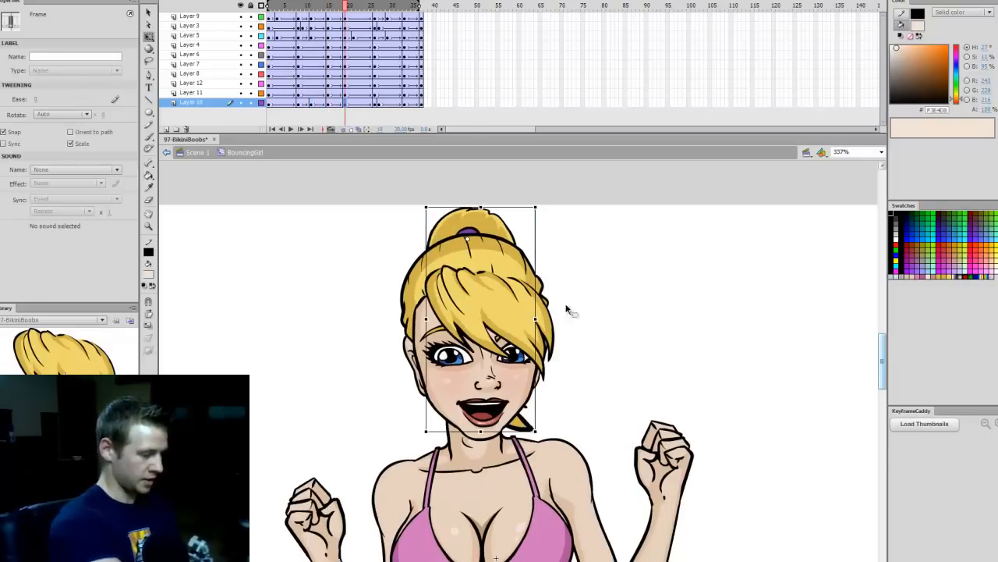
{"action": "left_click_drag", "start_coordinate": [521, 430], "coordinate": [493, 431]}
{"action": "left_click_drag", "start_coordinate": [501, 219], "coordinate": [489, 241]}
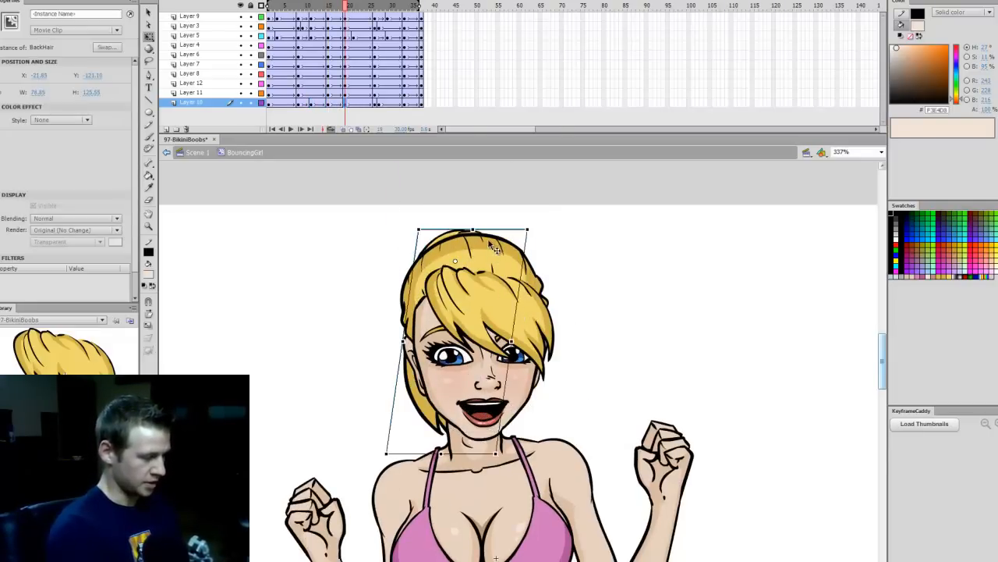
{"action": "key", "text": "Return"}
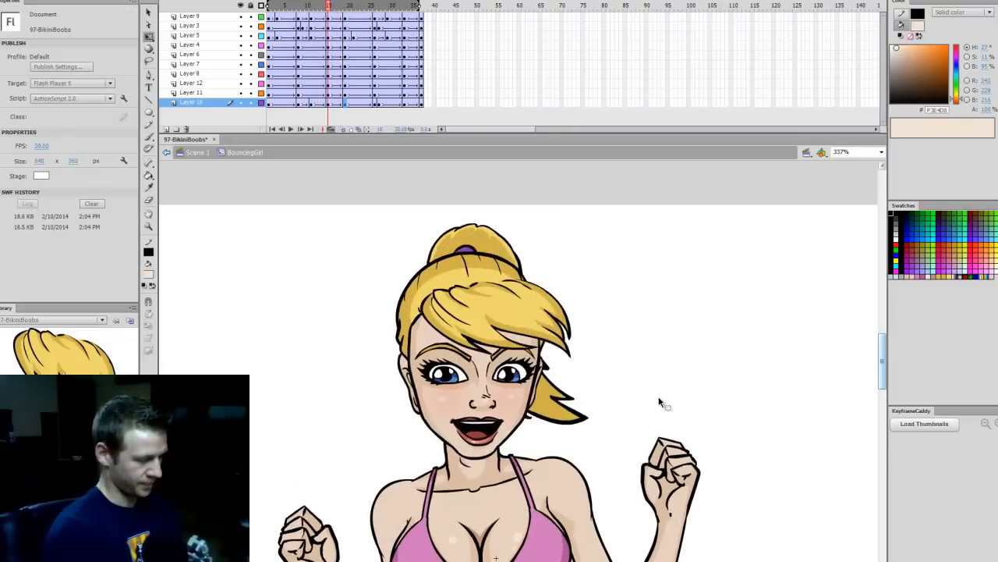
Keyframe the back hair on Layer 10 at frame 20, shifting it outward past the neck on the opposite side
{"action": "left_click", "coordinate": [351, 103]}
{"action": "key", "text": "period"}
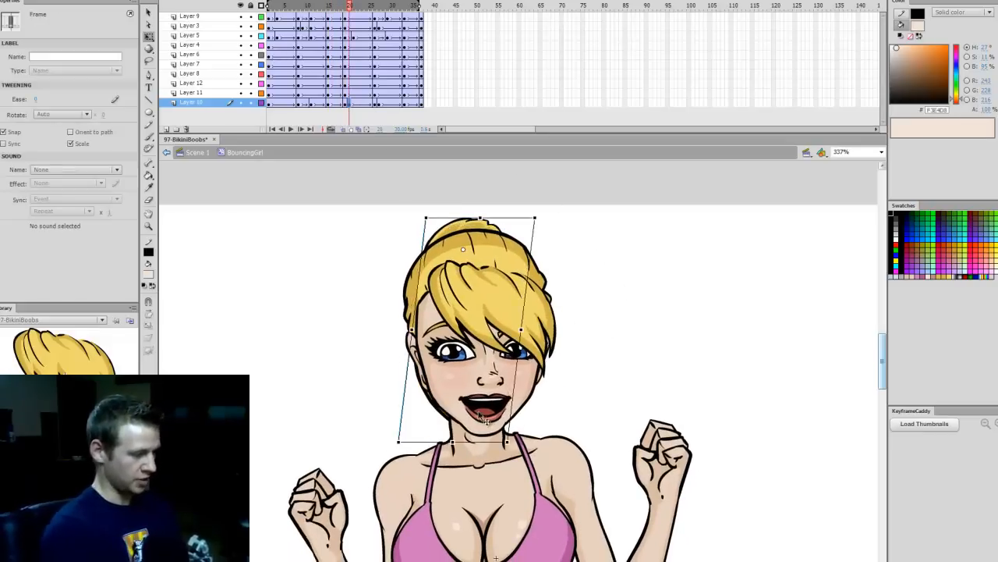
{"action": "left_click", "coordinate": [421, 342]}
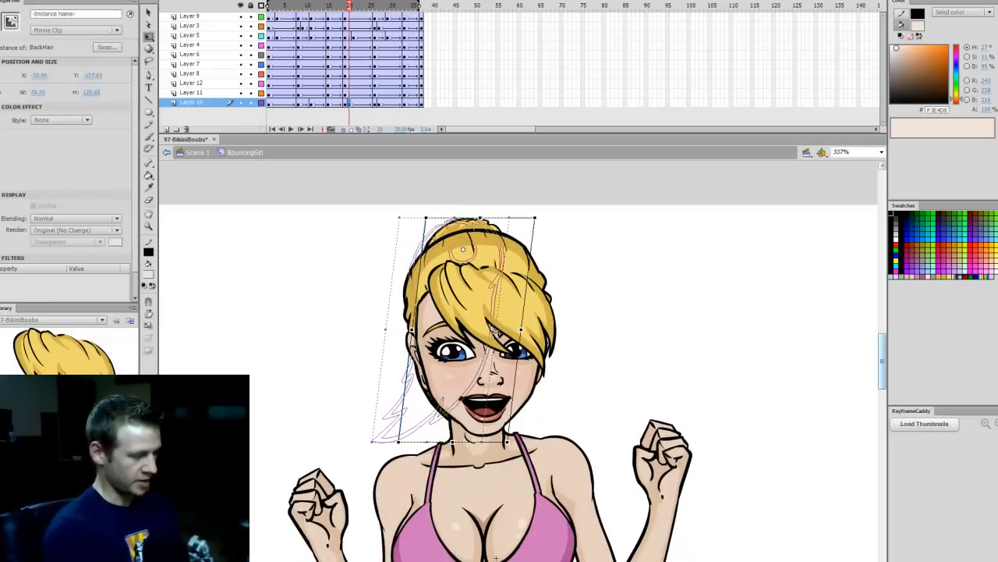
{"action": "key", "text": "period"}
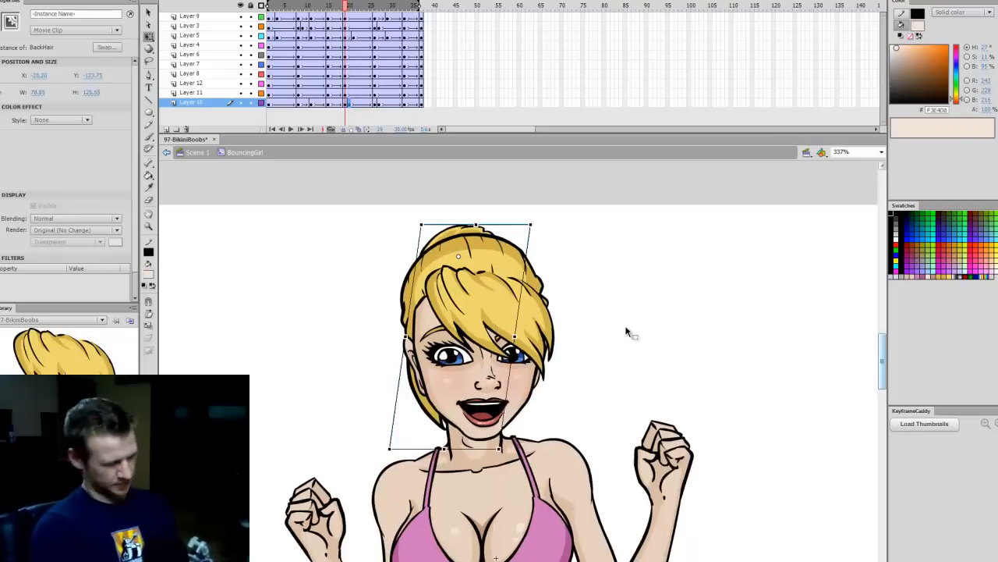
{"action": "key", "text": "comma"}
{"action": "left_click", "coordinate": [421, 413]}
{"action": "left_click_drag", "start_coordinate": [453, 442], "coordinate": [514, 441]}
{"action": "left_click", "coordinate": [531, 423]}
Step through the frames around 19 and scrub from frame 11 to 20 to check the back hair's swing
{"action": "key", "text": "comma"}
{"action": "key", "text": "period"}
{"action": "key", "text": "comma"}
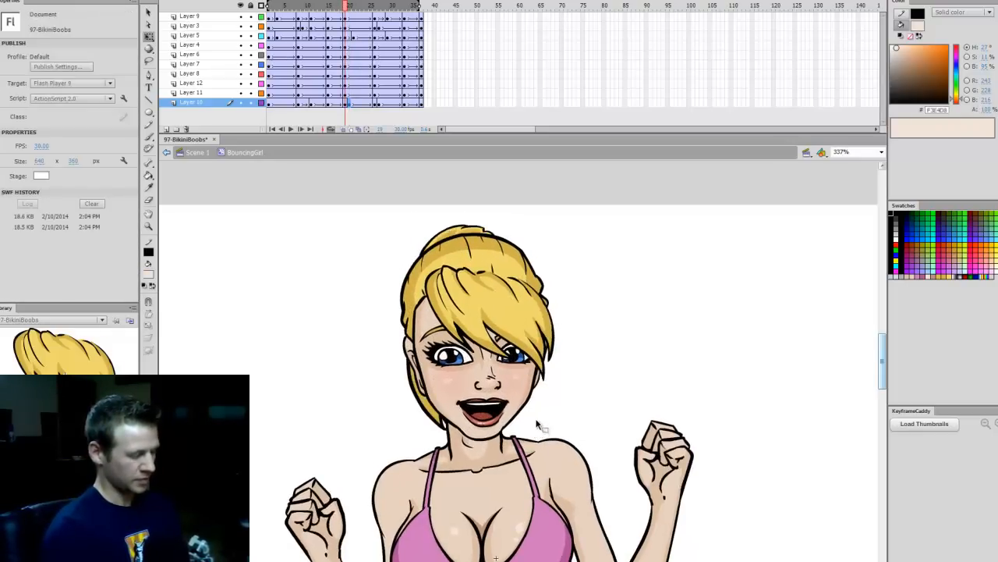
{"action": "key", "text": "comma"}
{"action": "key", "text": "period"}
{"action": "key", "text": "period"}
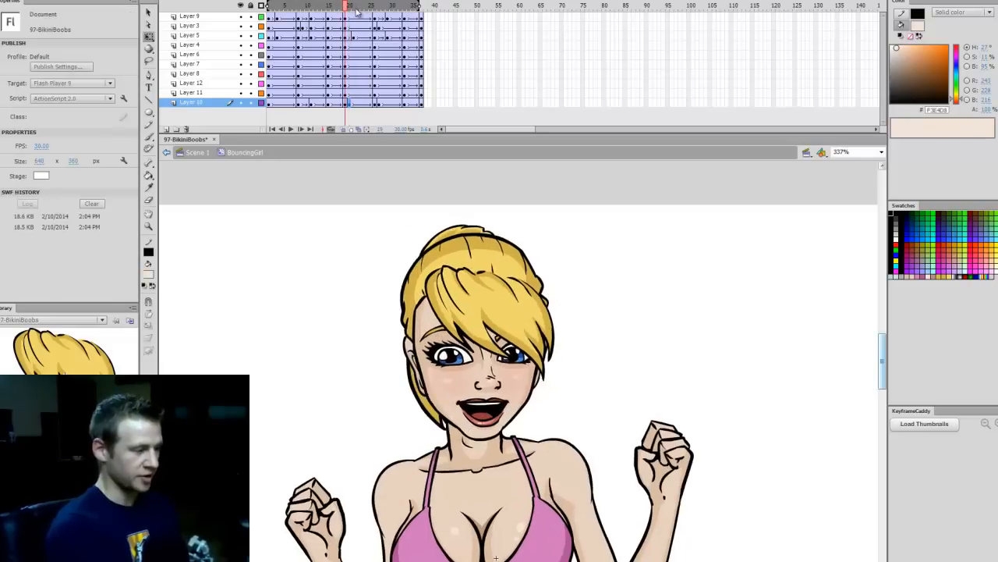
{"action": "left_click", "coordinate": [310, 29]}
{"action": "left_click_drag", "start_coordinate": [309, 29], "coordinate": [350, 26]}
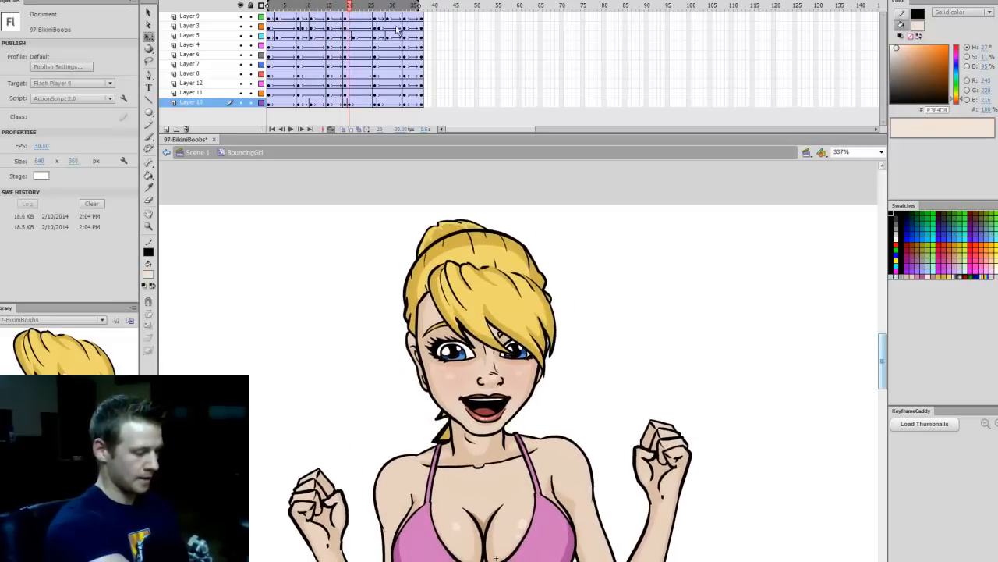
Skew the back hair on Layer 10 further outward from the neck at frame 26 and review the preceding frames
{"action": "left_click", "coordinate": [376, 104]}
{"action": "left_click_drag", "start_coordinate": [450, 289], "coordinate": [536, 288]}
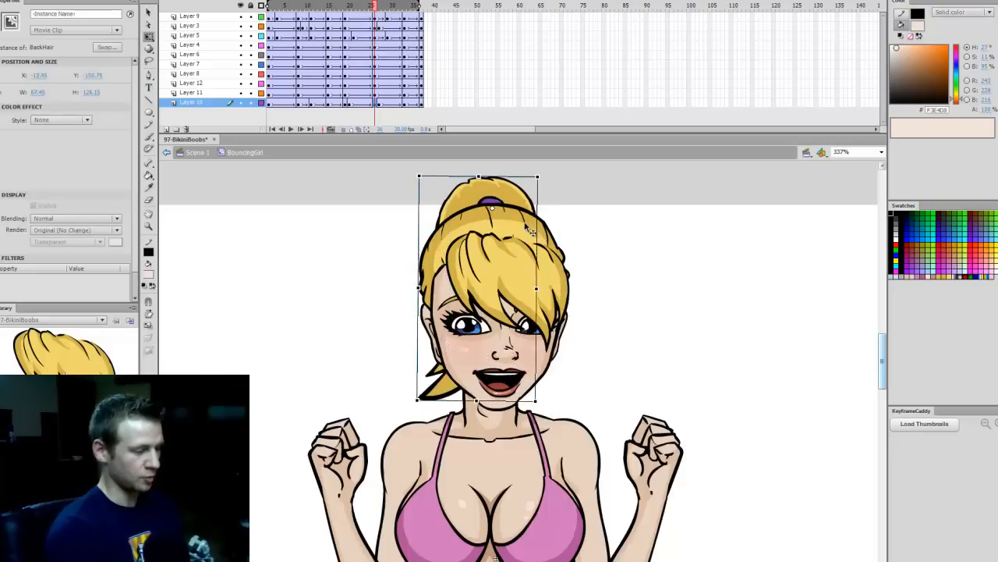
{"action": "left_click", "coordinate": [541, 205]}
{"action": "left_click", "coordinate": [380, 104]}
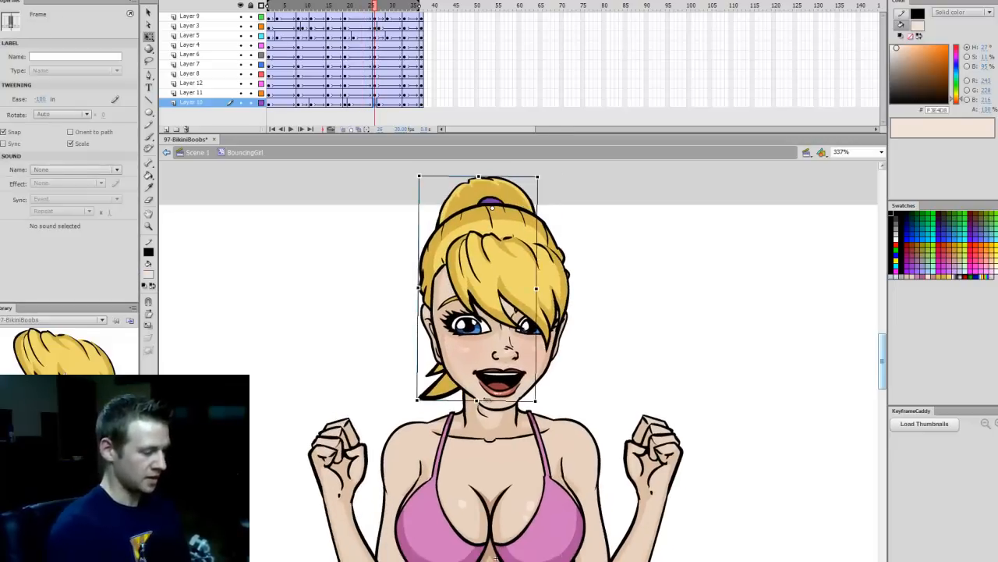
{"action": "left_click_drag", "start_coordinate": [490, 400], "coordinate": [438, 395]}
{"action": "key", "text": "comma"}
{"action": "key", "text": "comma"}
{"action": "key", "text": "comma"}
Set the ease of the back hair tween starting at frame 26 on Layer 10 to 100 out
{"action": "left_click", "coordinate": [361, 102]}
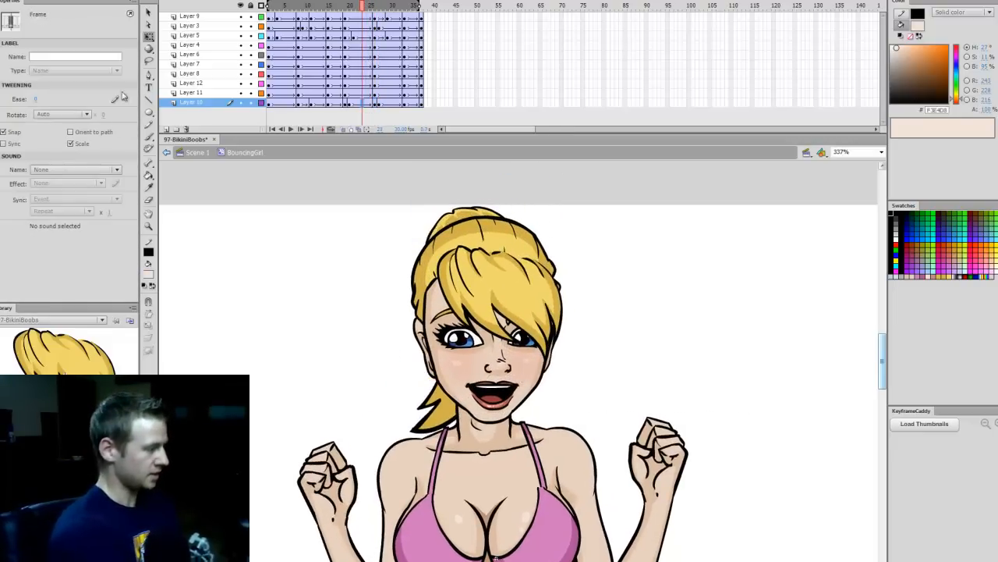
{"action": "key", "text": "period"}
{"action": "key", "text": "period"}
{"action": "key", "text": "period"}
{"action": "key", "text": "period"}
{"action": "key", "text": "period"}
{"action": "key", "text": "comma"}
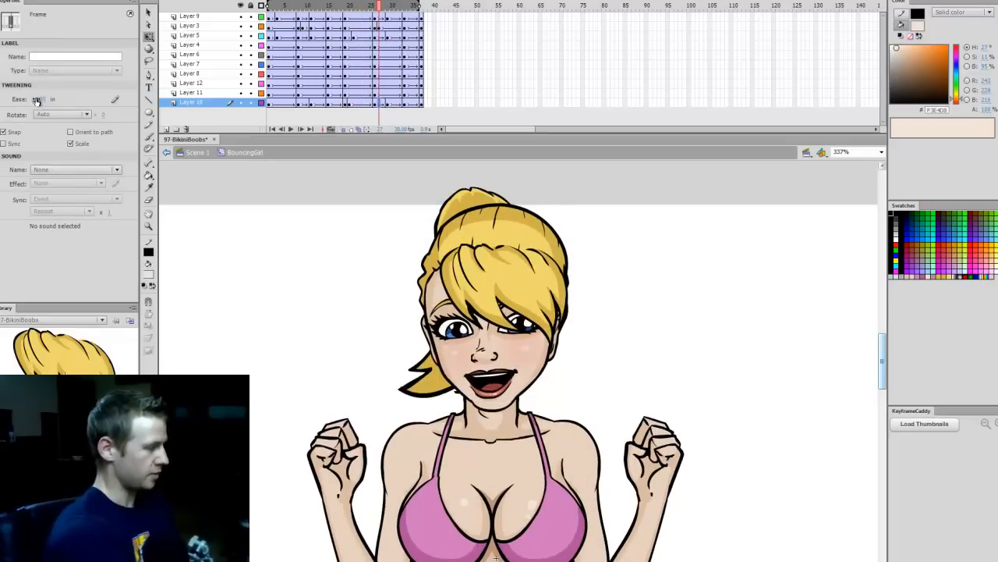
{"action": "left_click", "coordinate": [388, 103]}
{"action": "left_click_drag", "start_coordinate": [455, 290], "coordinate": [518, 290]}
{"action": "left_click", "coordinate": [375, 103]}
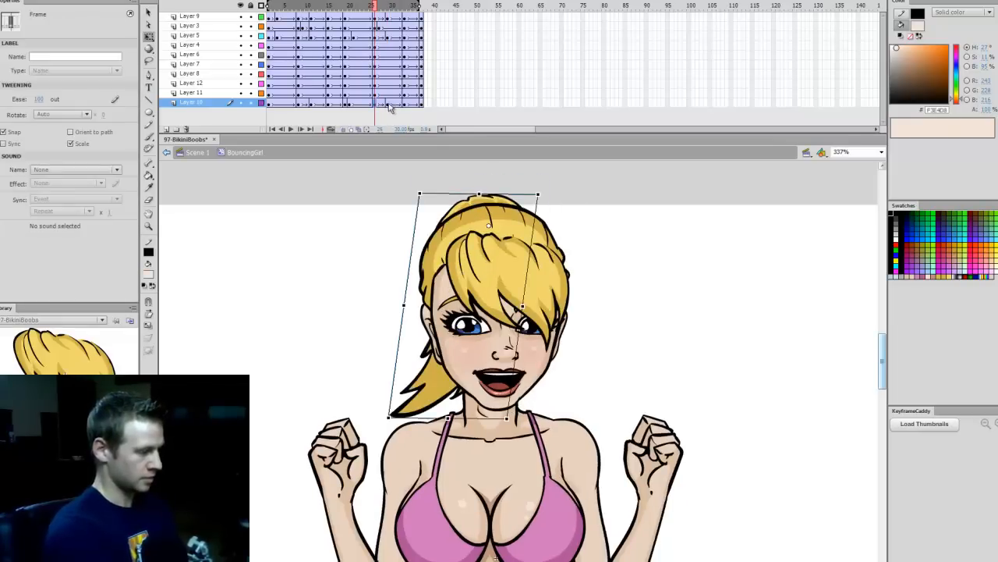
Undo the accidental head edit at frame 29, then skew the back hair outward there and nudge it down
{"action": "left_click", "coordinate": [388, 104]}
{"action": "left_click_drag", "start_coordinate": [462, 370], "coordinate": [470, 392]}
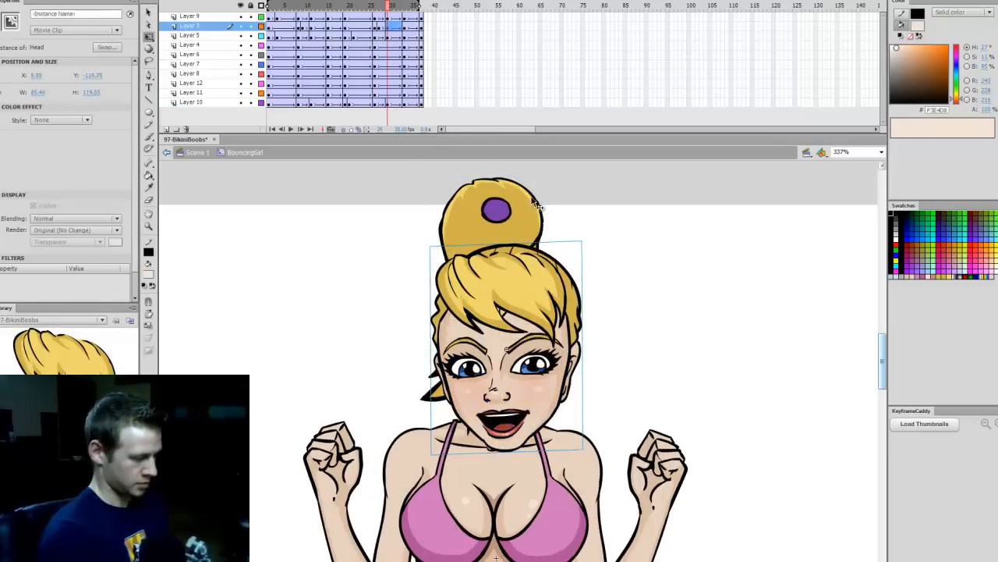
{"action": "key", "text": "ctrl+z"}
{"action": "left_click", "coordinate": [538, 234]}
{"action": "left_click_drag", "start_coordinate": [525, 424], "coordinate": [505, 425]}
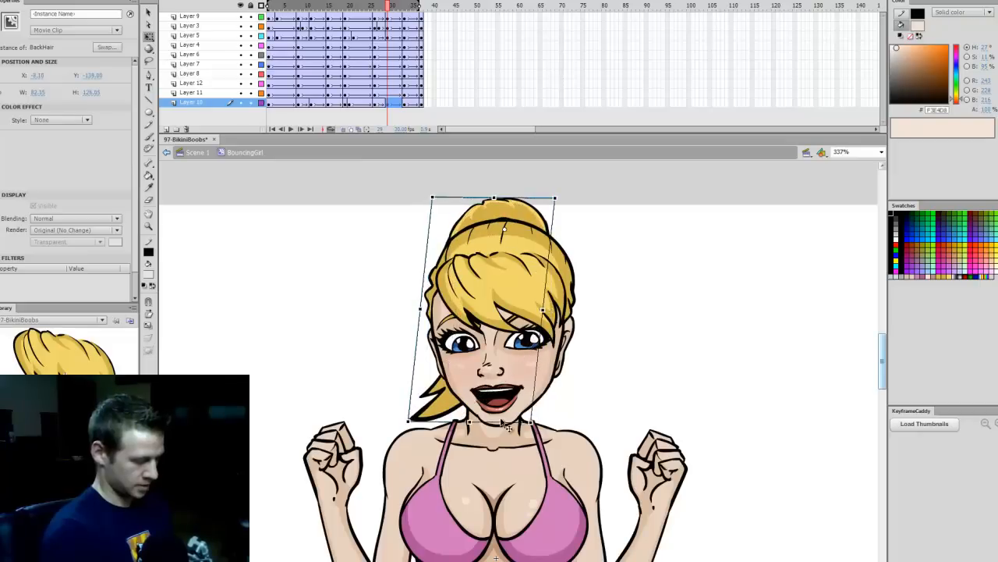
{"action": "key", "text": "Down"}
{"action": "key", "text": "Down"}
Inspect the back hair on Layer 10 at frame 33 and play back its swing
{"action": "left_click_drag", "start_coordinate": [391, 8], "coordinate": [419, 92]}
{"action": "left_click", "coordinate": [515, 249]}
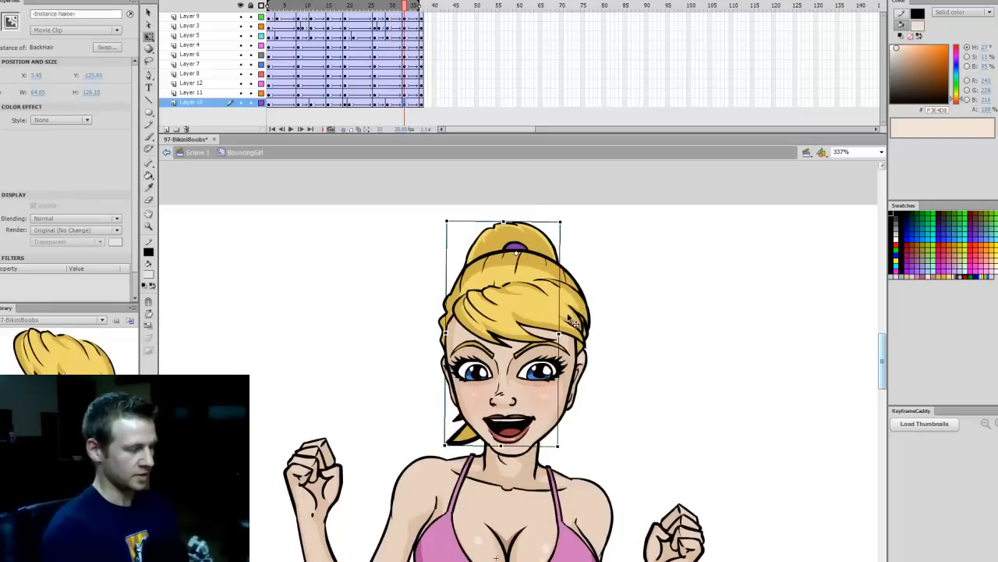
{"action": "left_click_drag", "start_coordinate": [397, 8], "coordinate": [379, 26]}
{"action": "key", "text": "Return"}
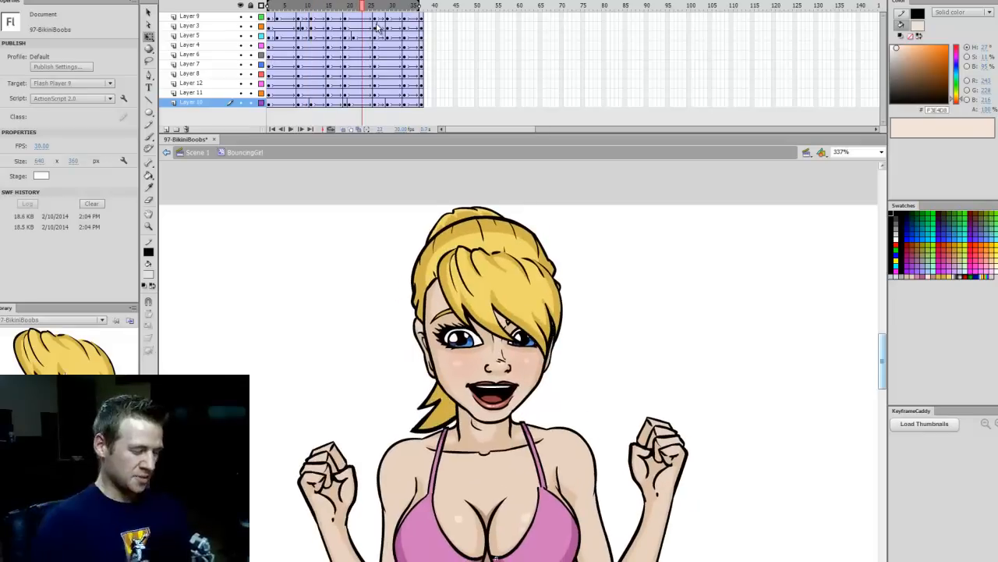
Show more of the figure at 200% and step through the loop up to frame 15 to review the overall motion
{"action": "left_click", "coordinate": [842, 203]}
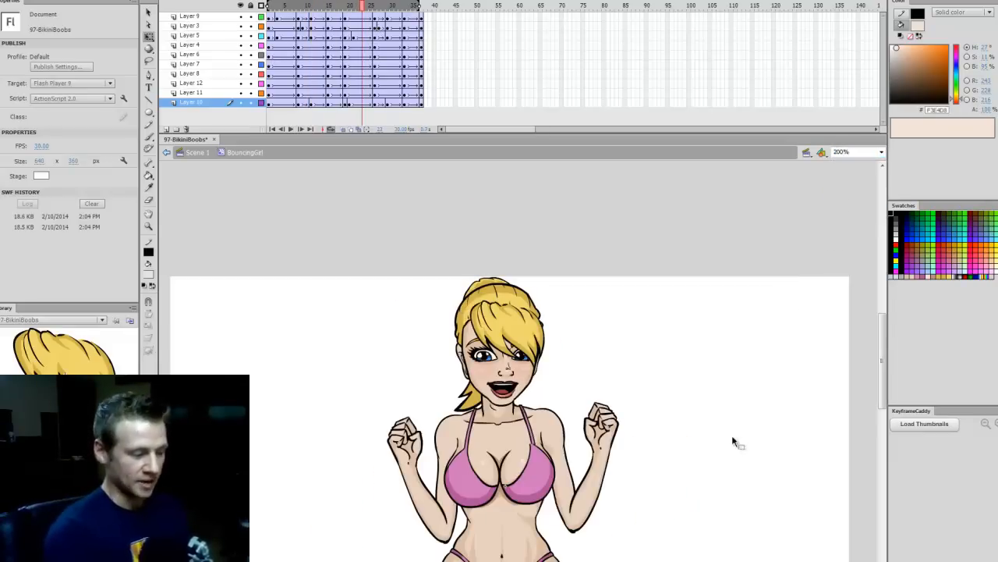
{"action": "scroll", "coordinate": [837, 417], "scroll_direction": "down", "scroll_amount": 1}
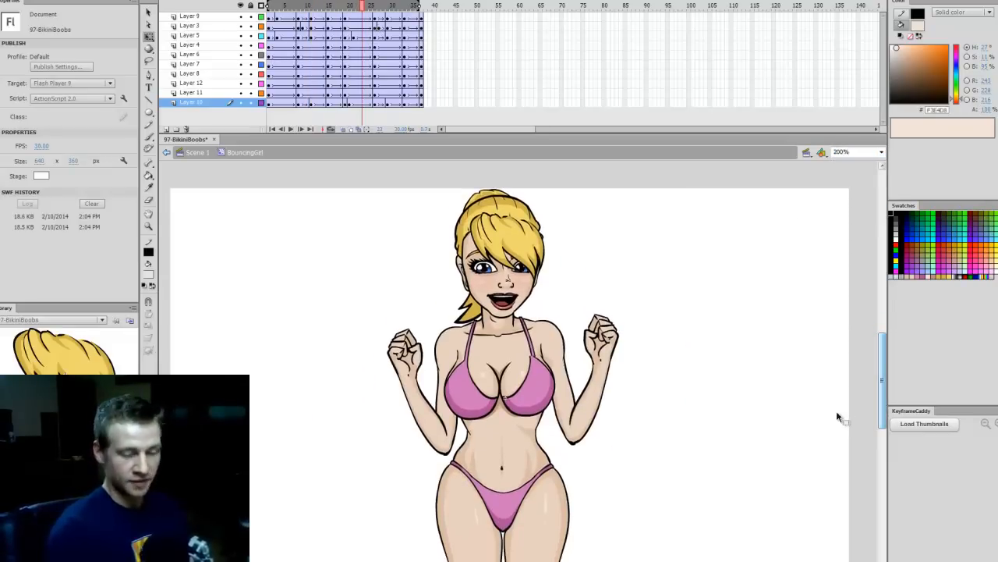
{"action": "left_click_drag", "start_coordinate": [883, 395], "coordinate": [883, 396]}
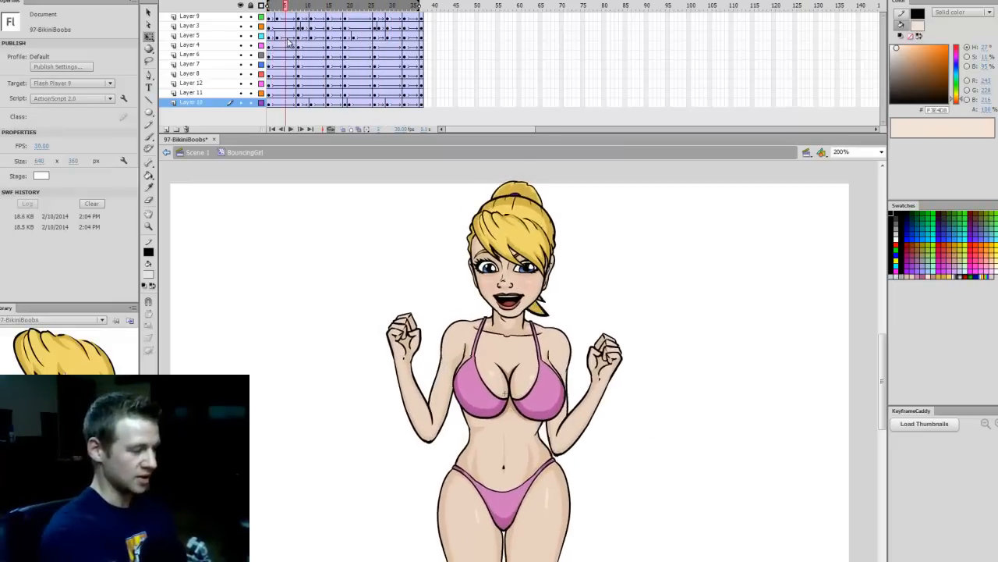
{"action": "key", "text": "period"}
{"action": "key", "text": "period"}
{"action": "key", "text": "period"}
{"action": "key", "text": "period"}
{"action": "key", "text": "period"}
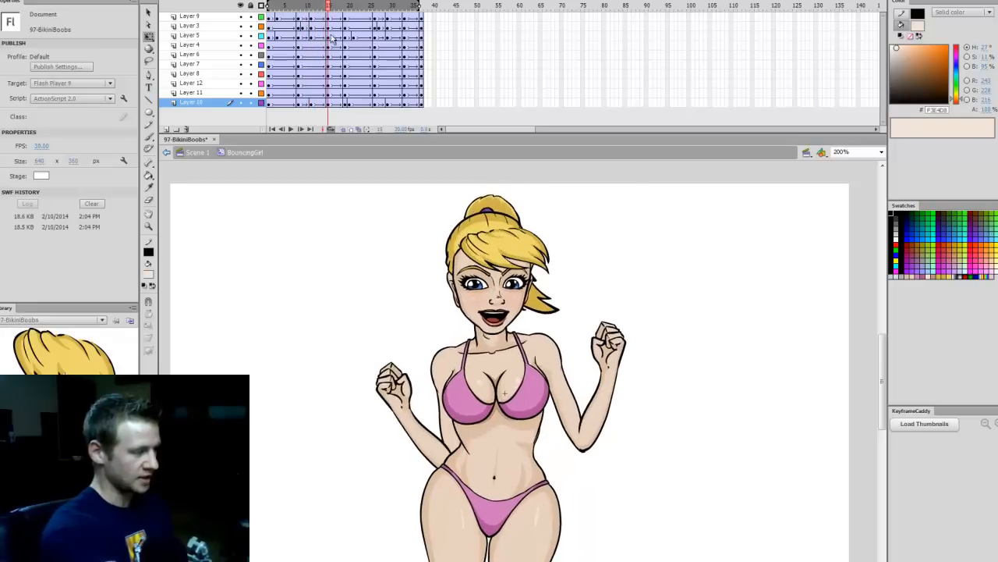
Rotate the whole figure slightly counterclockwise across all layers at frame 15 and play back the motion
{"action": "key", "text": "ctrl+a"}
{"action": "left_click_drag", "start_coordinate": [641, 219], "coordinate": [624, 205]}
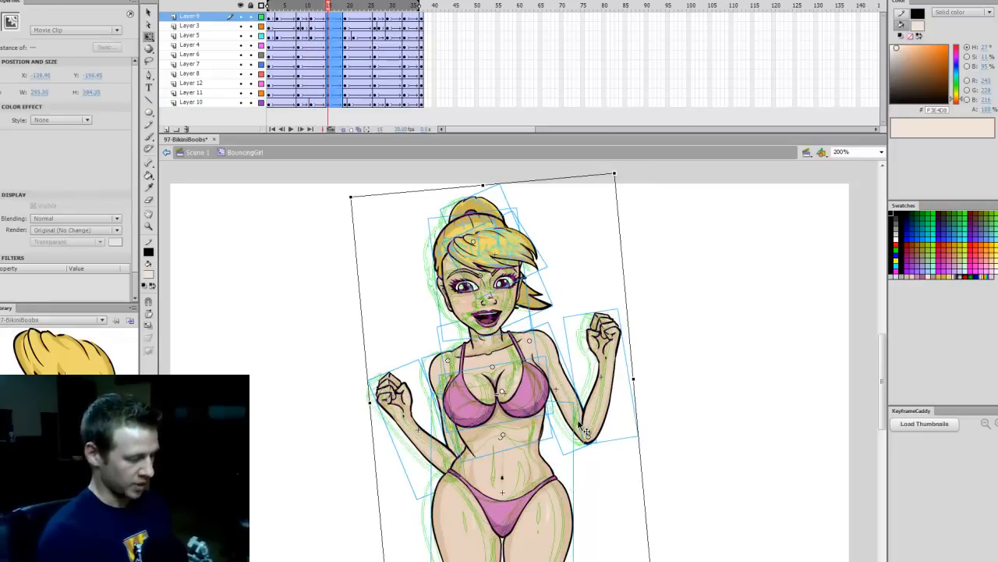
{"action": "key", "text": "Return"}
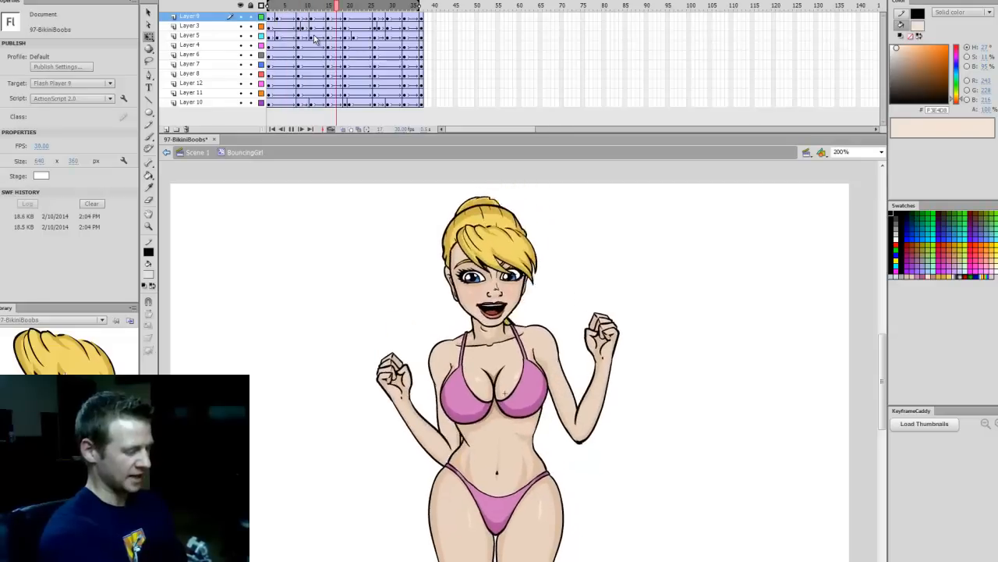
Try another slight rotation of the whole figure across all layers, undo it and play back the loop
{"action": "mouse_move", "coordinate": [348, 7]}
{"action": "left_mouse_down"}
{"action": "mouse_move", "coordinate": [337, 13]}
{"action": "mouse_move", "coordinate": [374, 11]}
{"action": "mouse_move", "coordinate": [328, 9]}
{"action": "left_mouse_up"}
{"action": "key", "text": "ctrl+a"}
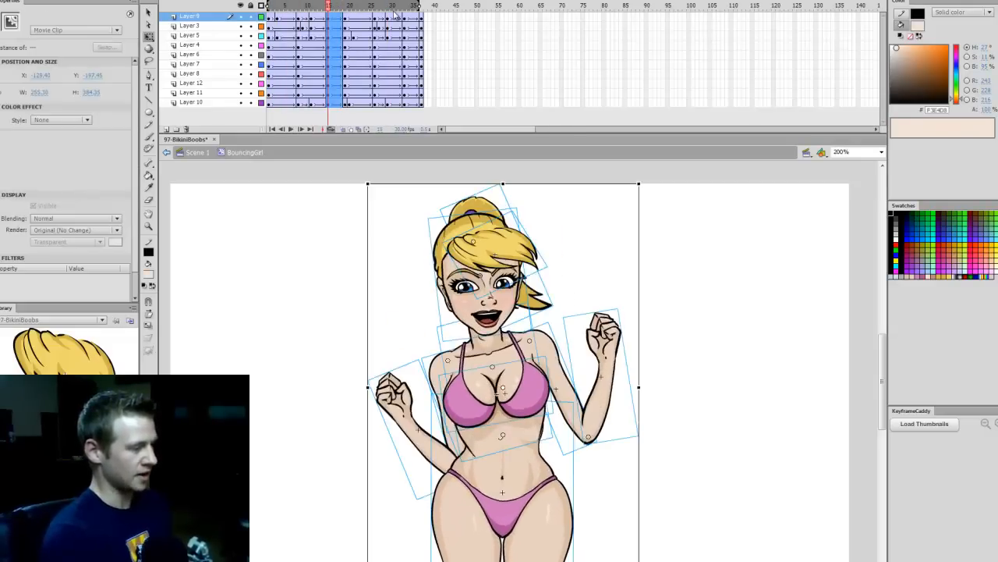
{"action": "key", "text": "ctrl+z"}
{"action": "left_click", "coordinate": [655, 192]}
{"action": "key", "text": "ctrl+a"}
{"action": "left_click_drag", "start_coordinate": [643, 185], "coordinate": [659, 193]}
{"action": "key", "text": "ctrl+z"}
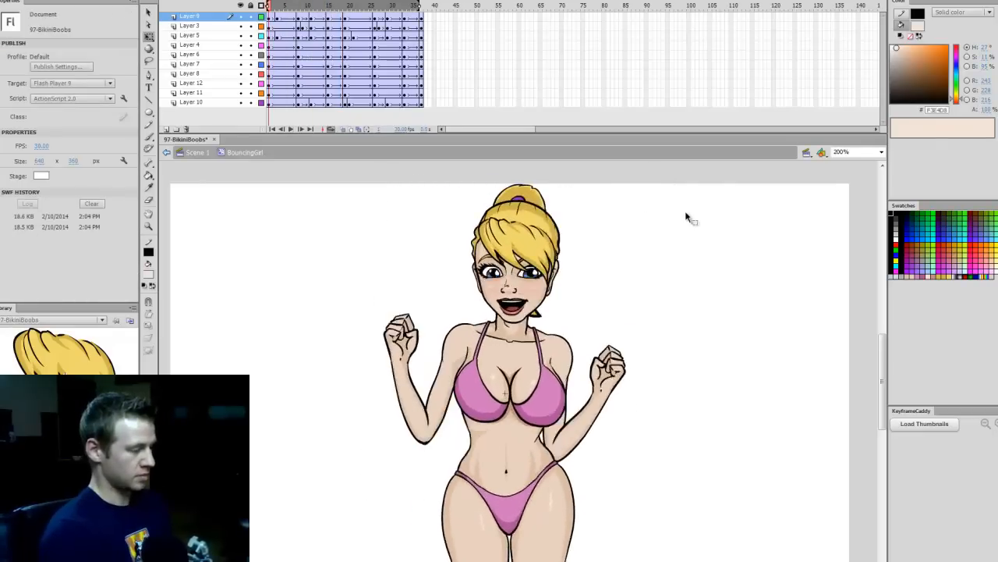
{"action": "left_click", "coordinate": [686, 218]}
{"action": "key", "text": "Return"}
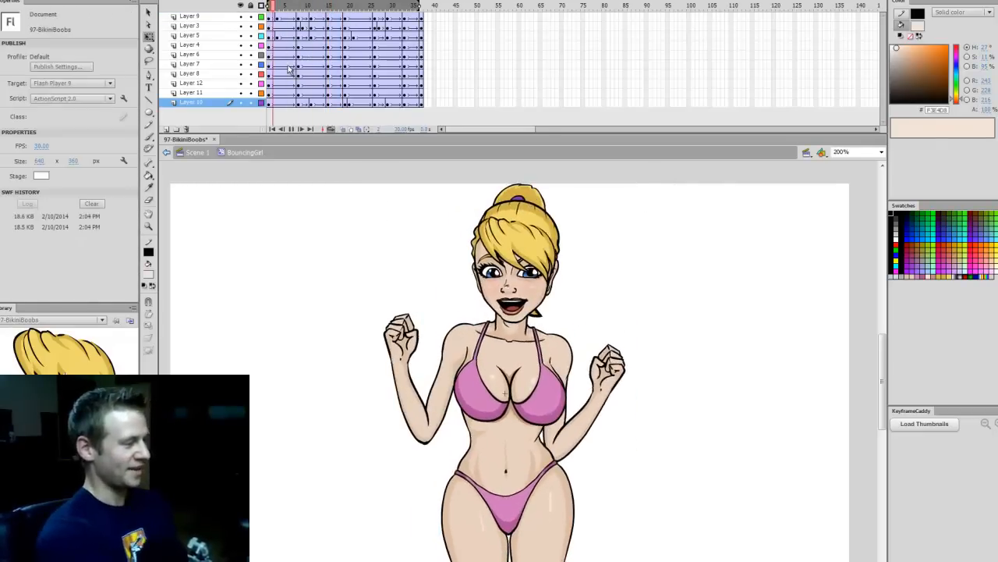